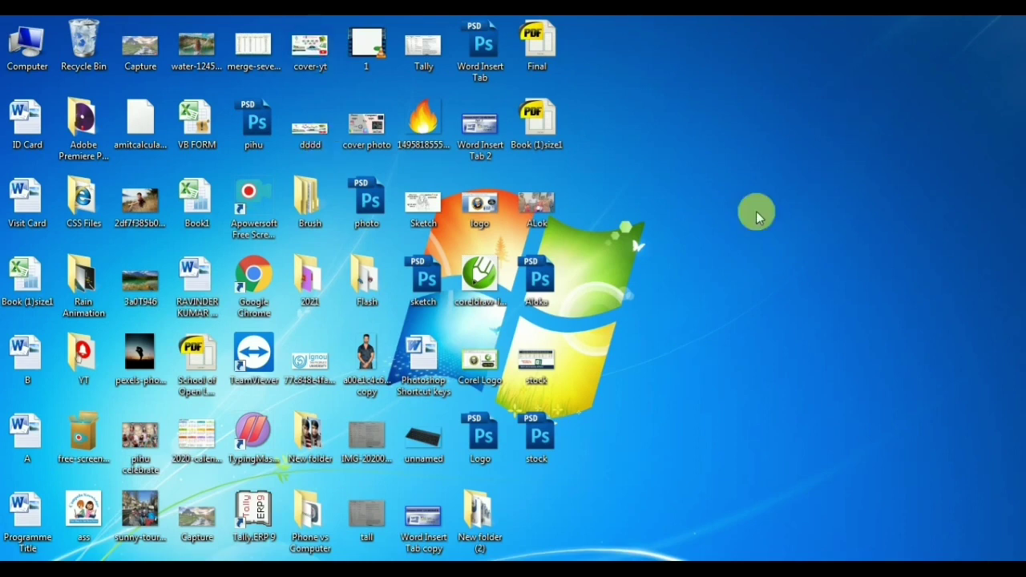
# - Start Microsoft Word by running the winword command from the Run box
pyautogui.press('super+r')
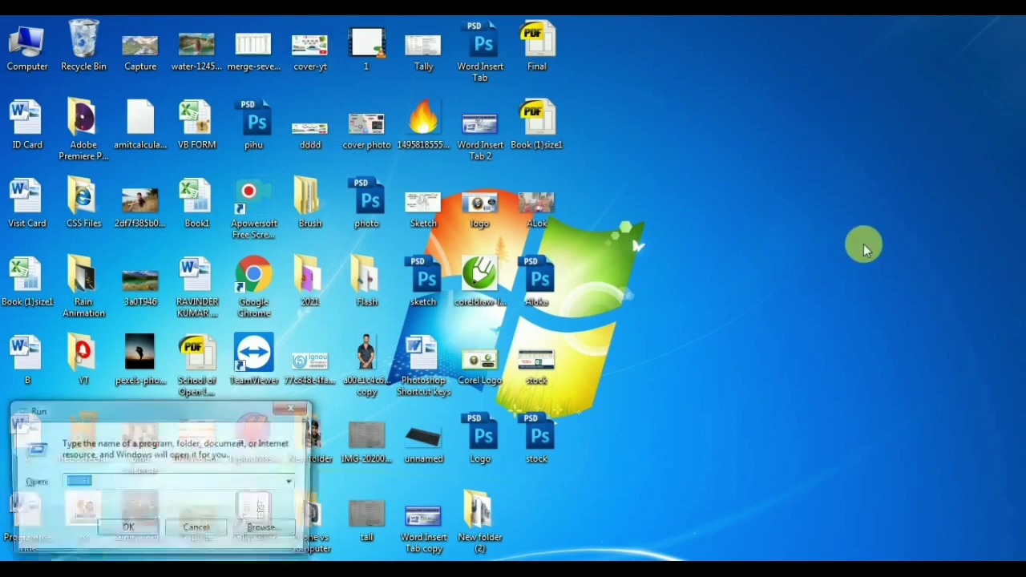
pyautogui.write('win')
pyautogui.press('Down')
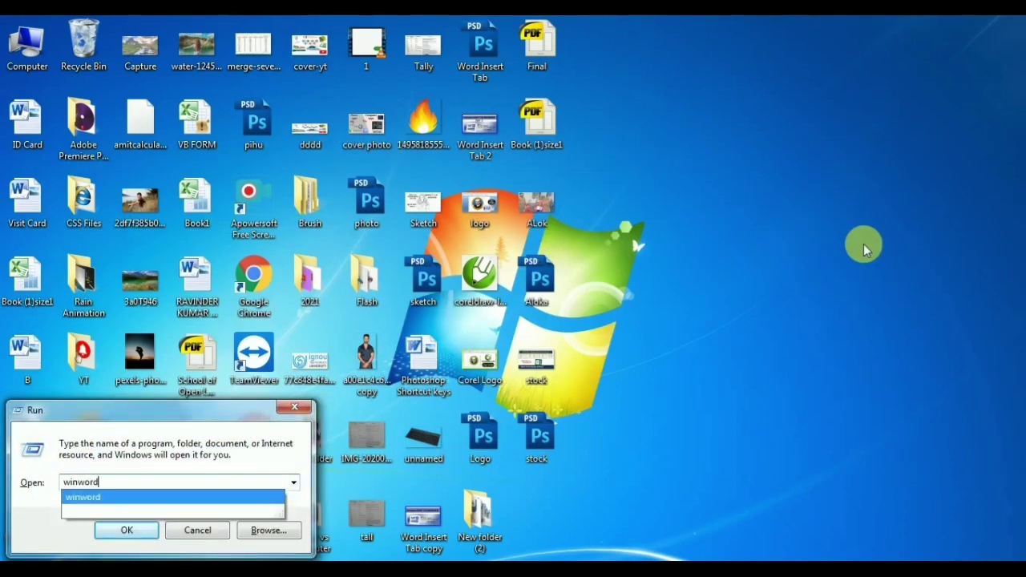
pyautogui.press('Return')
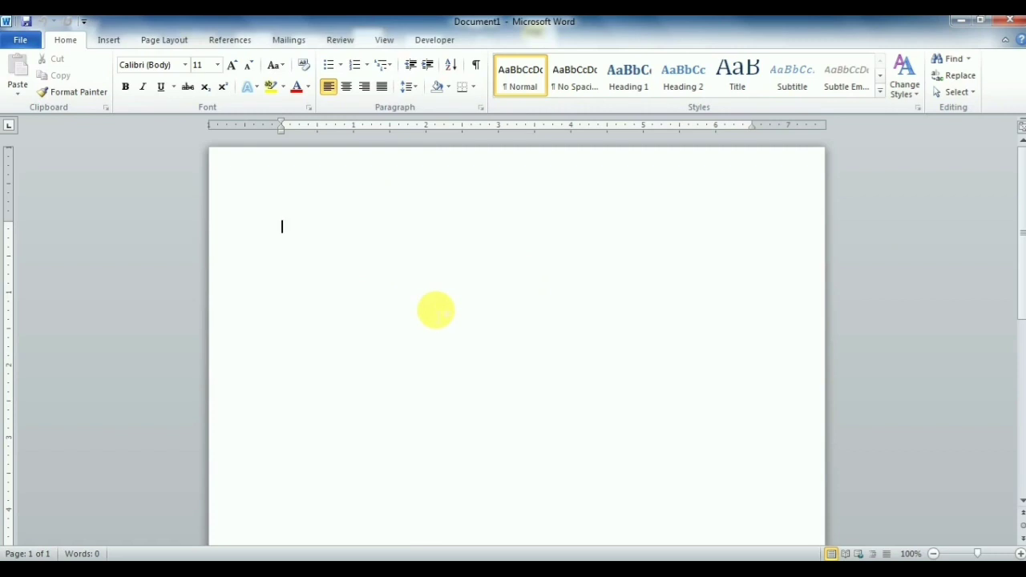
# - Generate three paragraphs of sample text on the blank page with =rand()
pyautogui.click(178, 40)
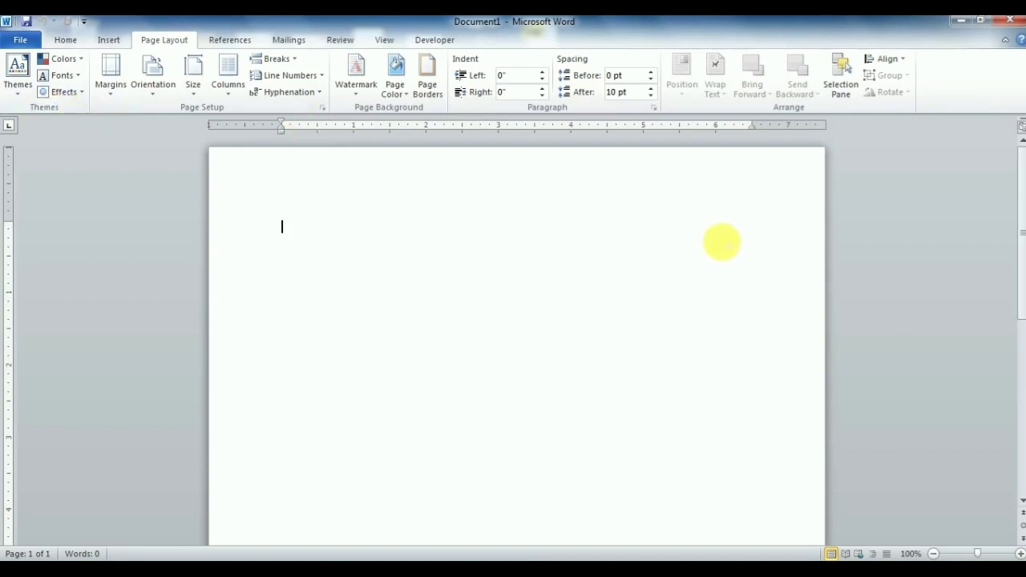
pyautogui.write('=rand(')
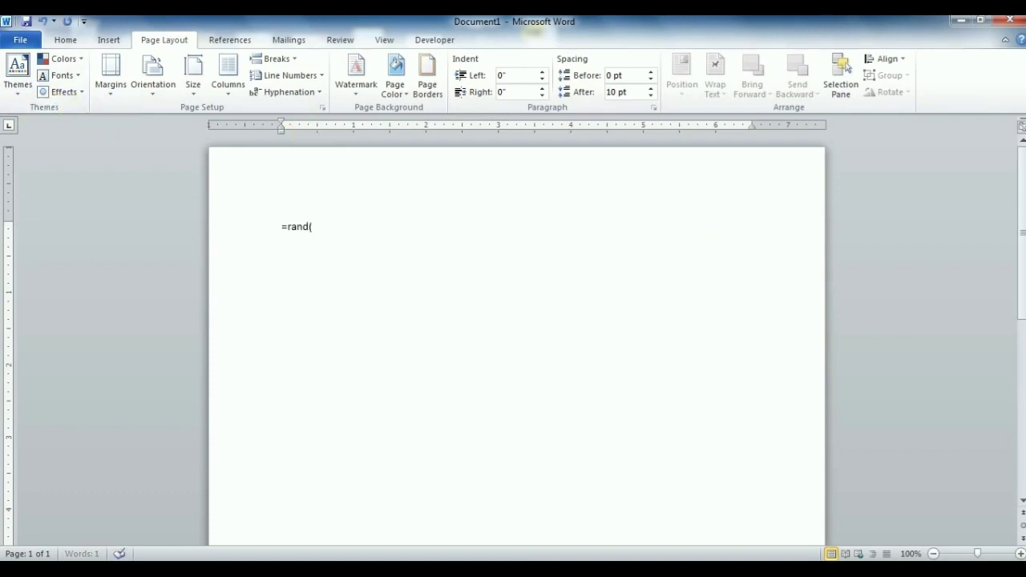
pyautogui.press('Return')
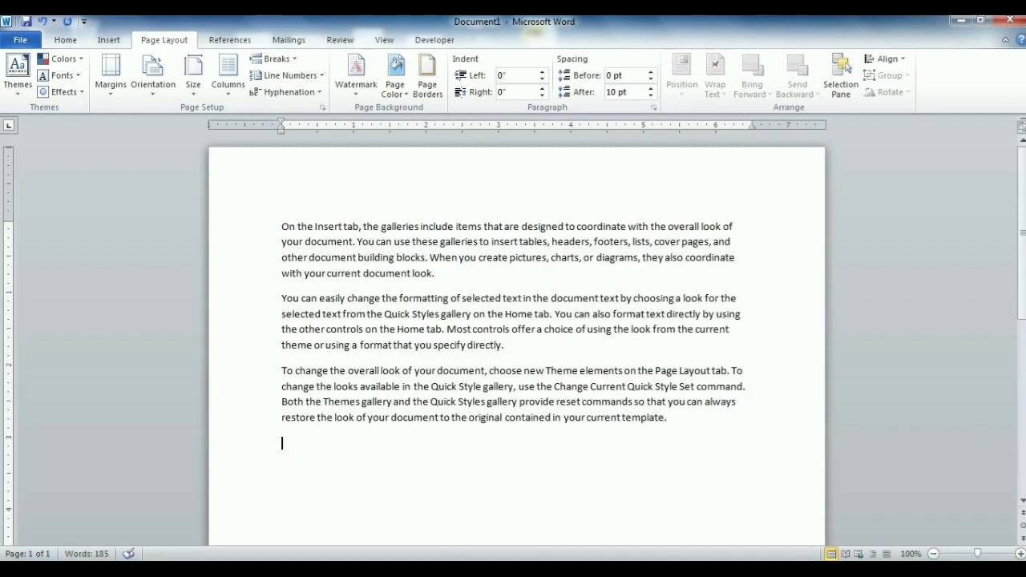
# - Set the page colour to a light pink Theme Colors swatch
pyautogui.click(401, 90)
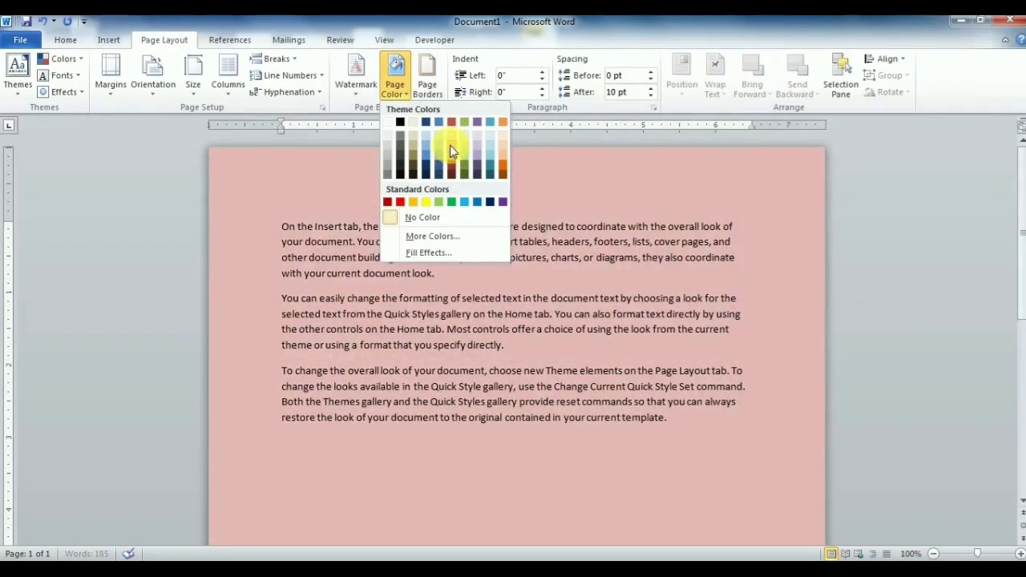
pyautogui.click(450, 145)
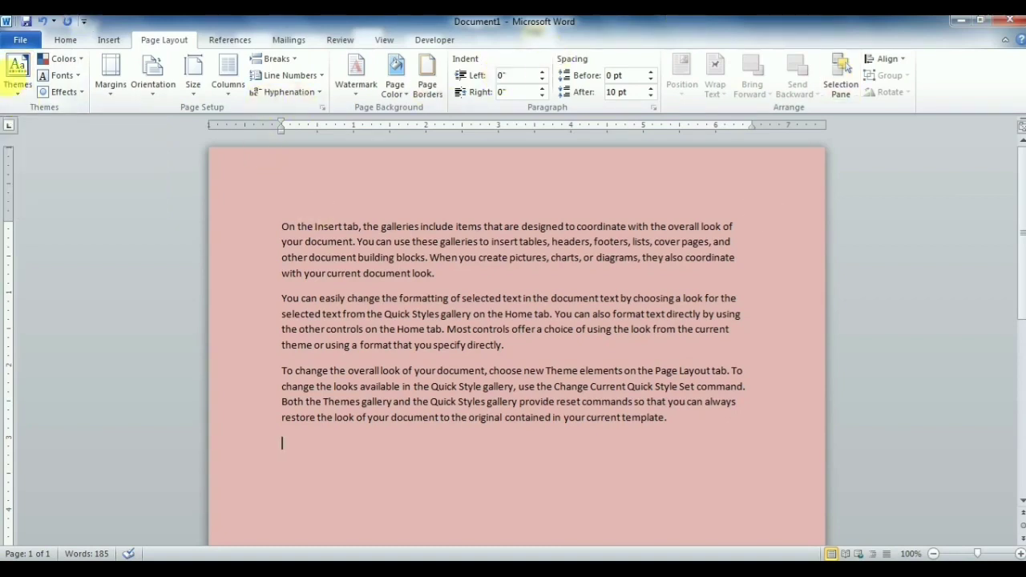
# - Apply the Opulent theme from the Themes gallery, restyling fonts and page colour
pyautogui.click(18, 80)
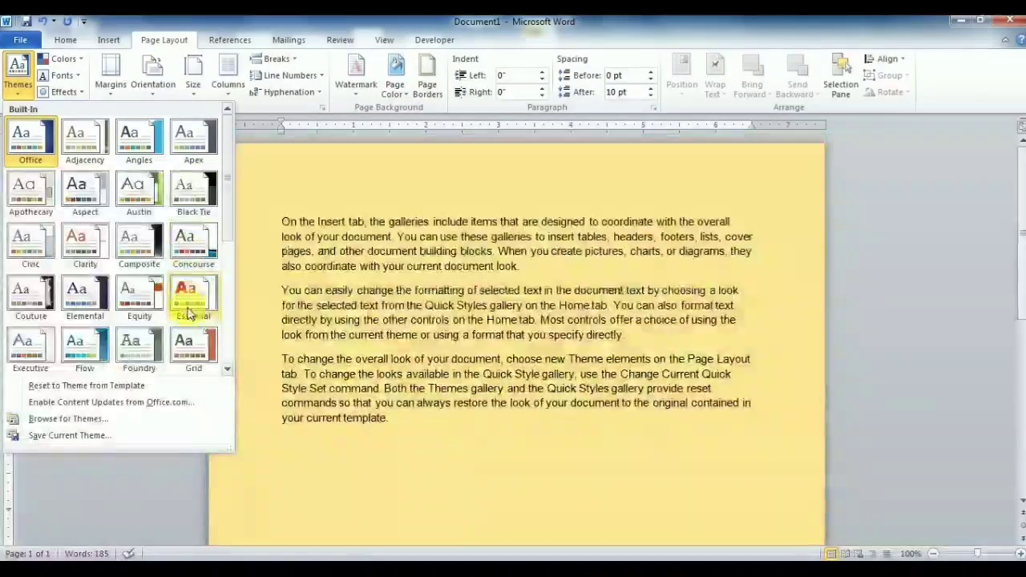
pyautogui.scroll(-5, 118, 297)
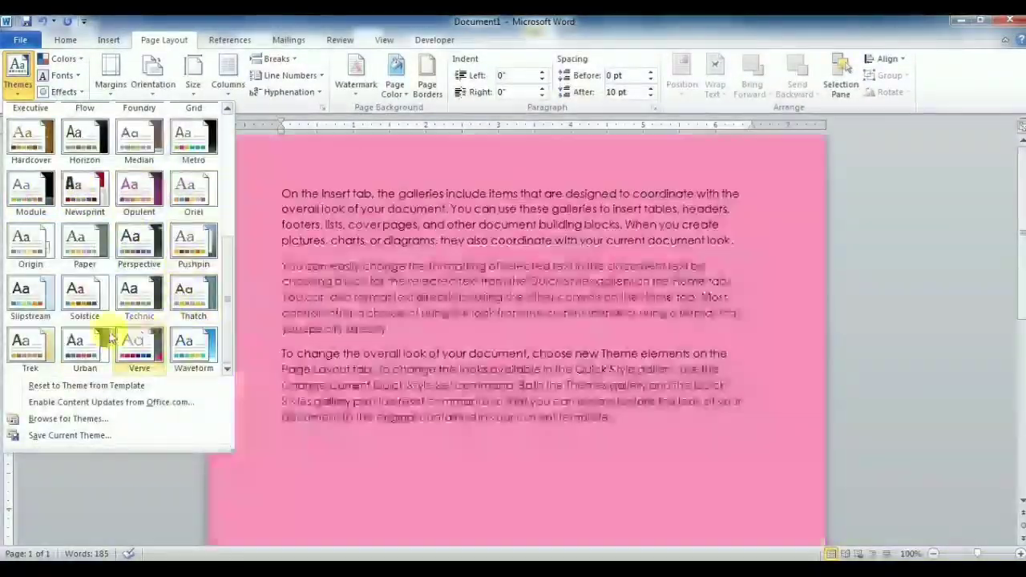
pyautogui.scroll(2, 68, 327)
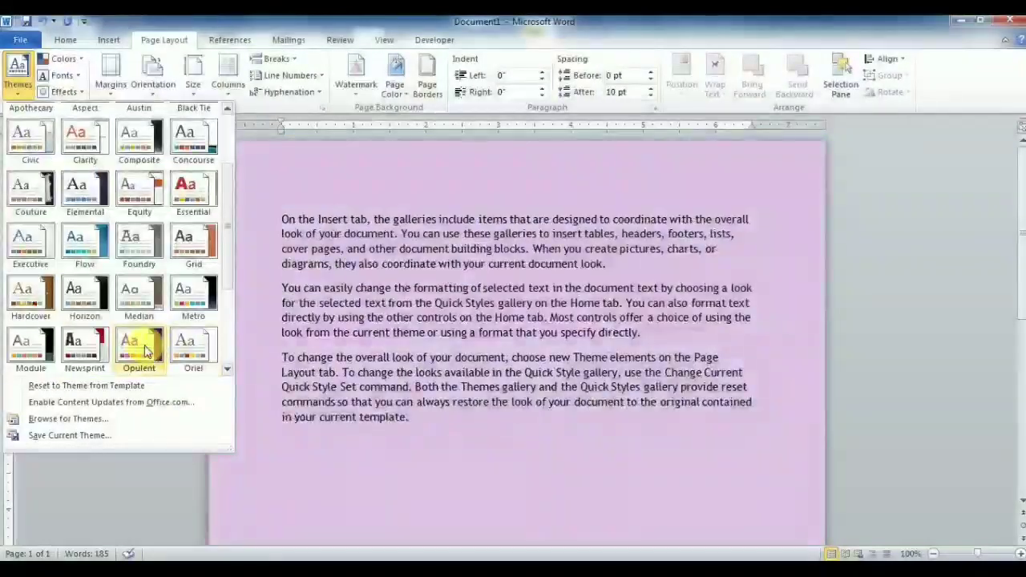
pyautogui.click(144, 349)
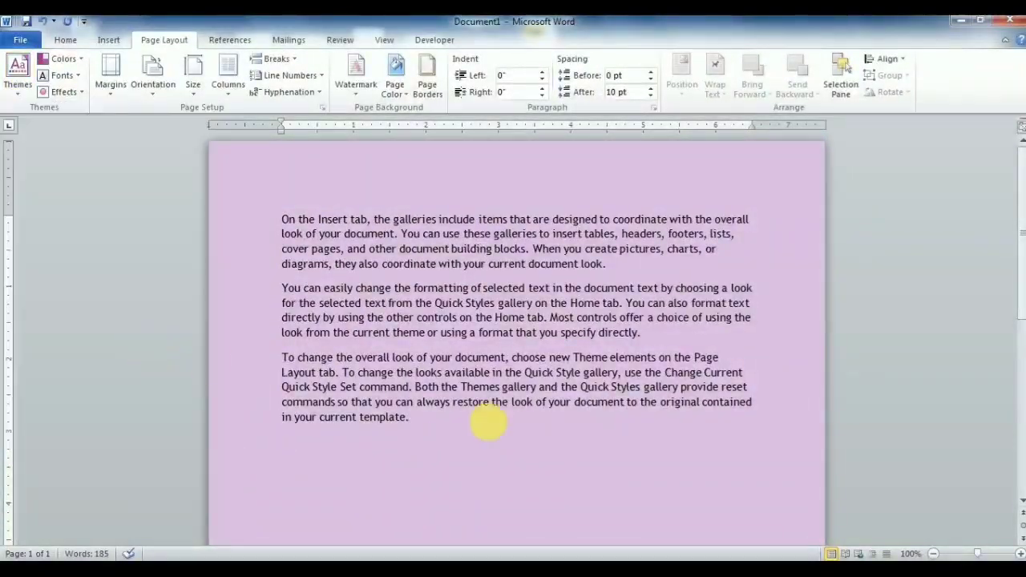
pyautogui.click(65, 60)
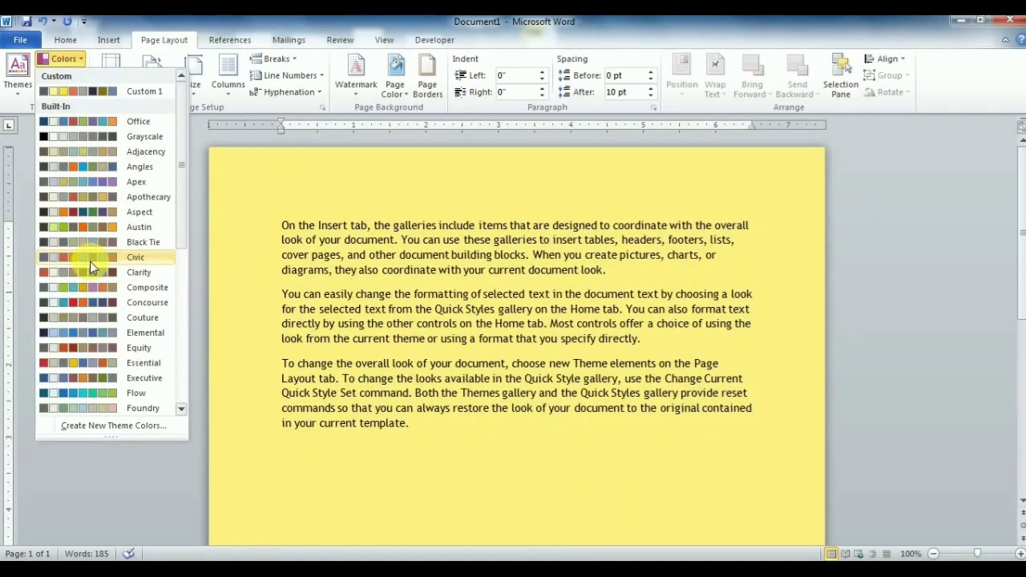
# - Apply the Civic theme colours and the Executive theme fonts
pyautogui.click(90, 261)
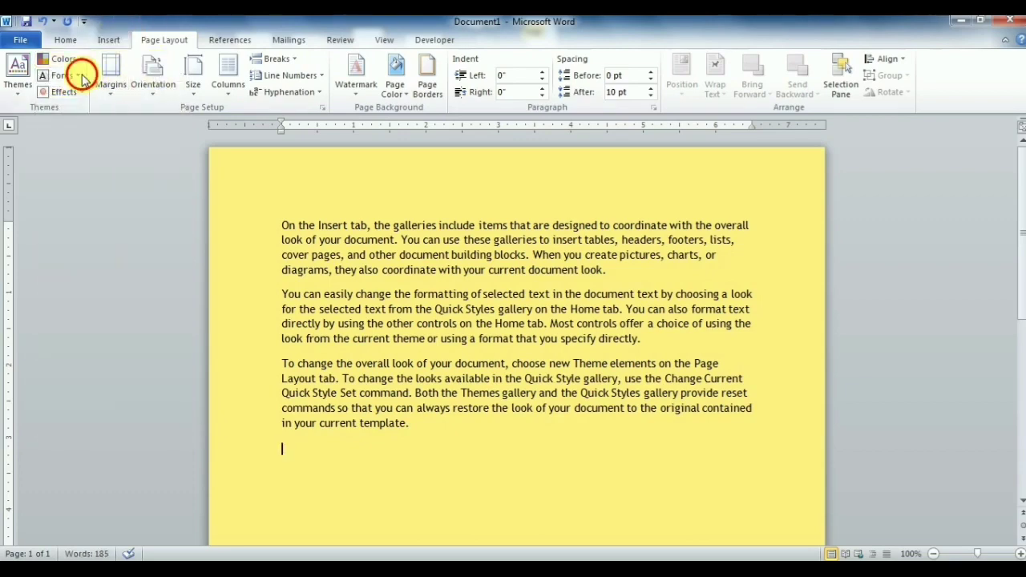
pyautogui.click(57, 76)
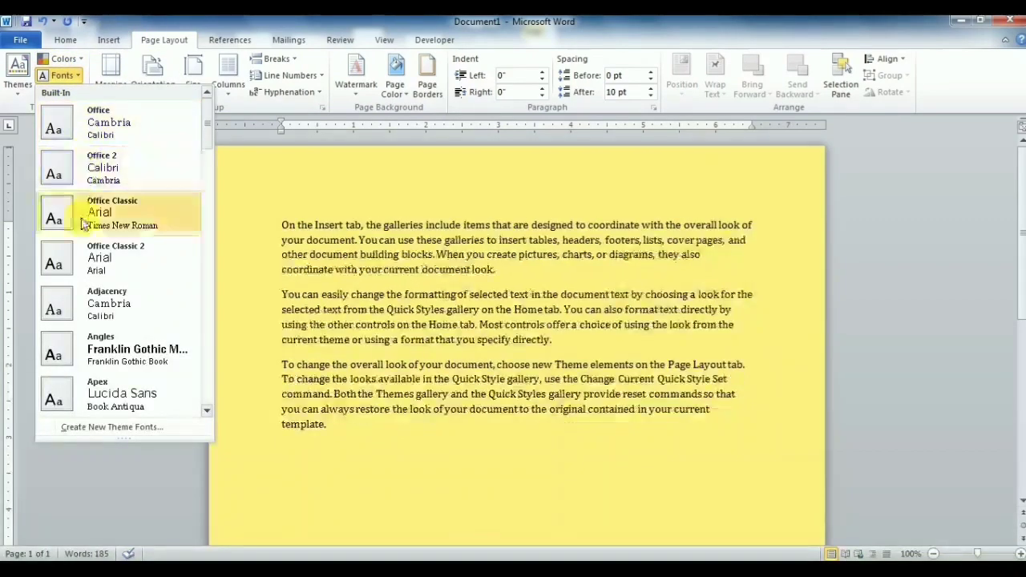
pyautogui.scroll(-3, 84, 270)
pyautogui.scroll(-2, 84, 265)
pyautogui.scroll(-2, 84, 257)
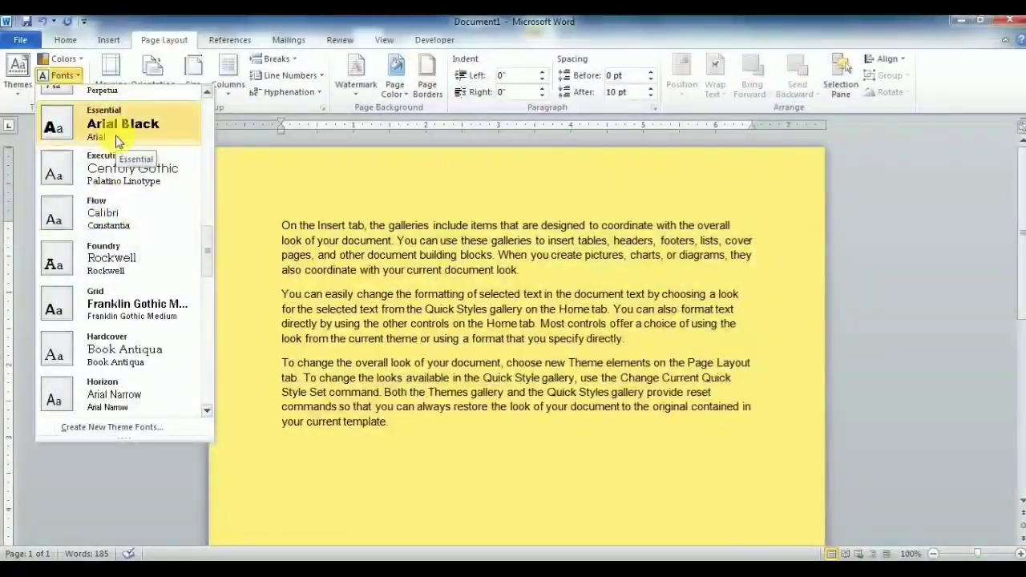
pyautogui.click(116, 178)
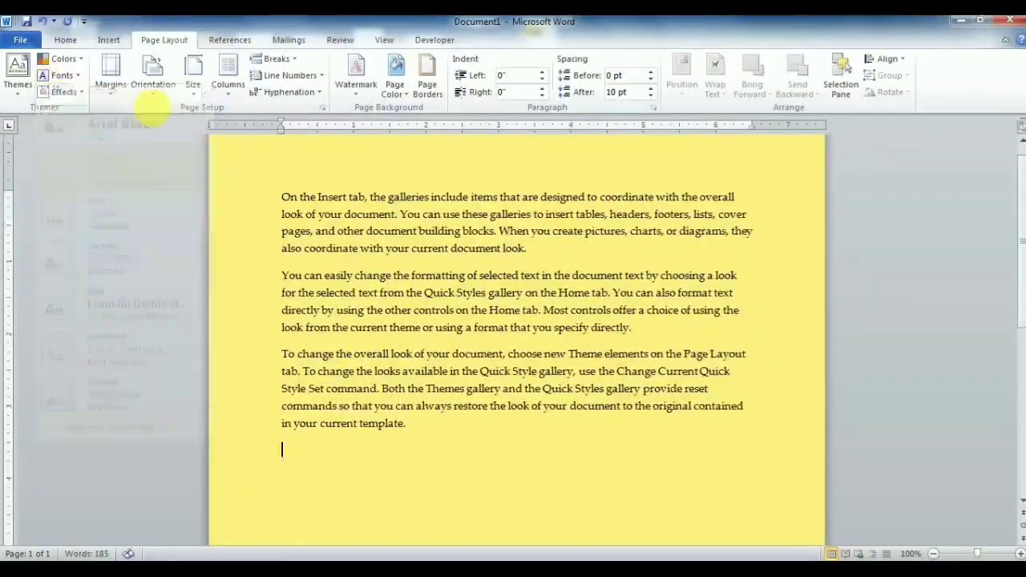
# - Browse the theme effects and switch the document to the Angles theme
pyautogui.click(62, 92)
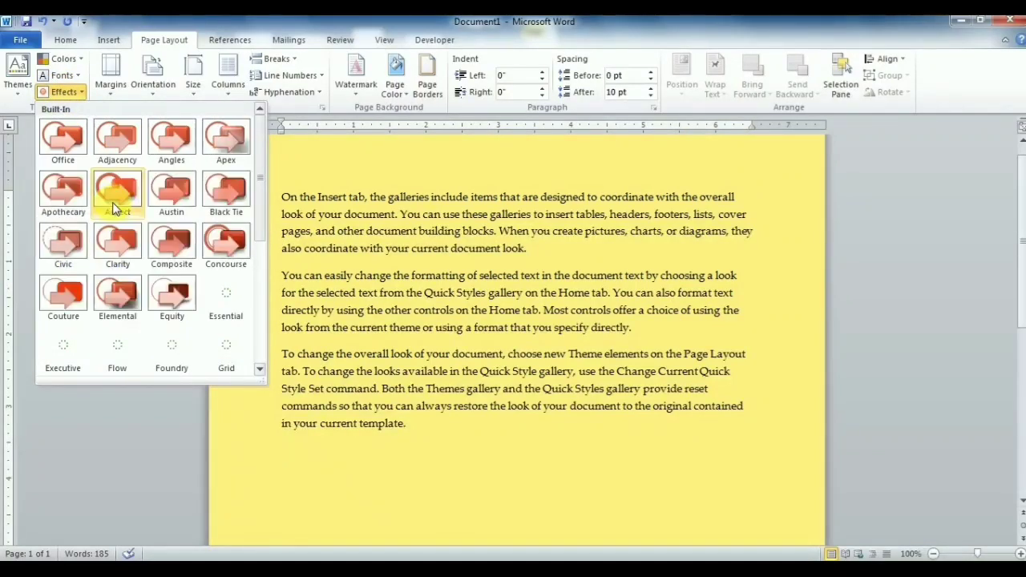
pyautogui.click(7, 104)
pyautogui.click(12, 93)
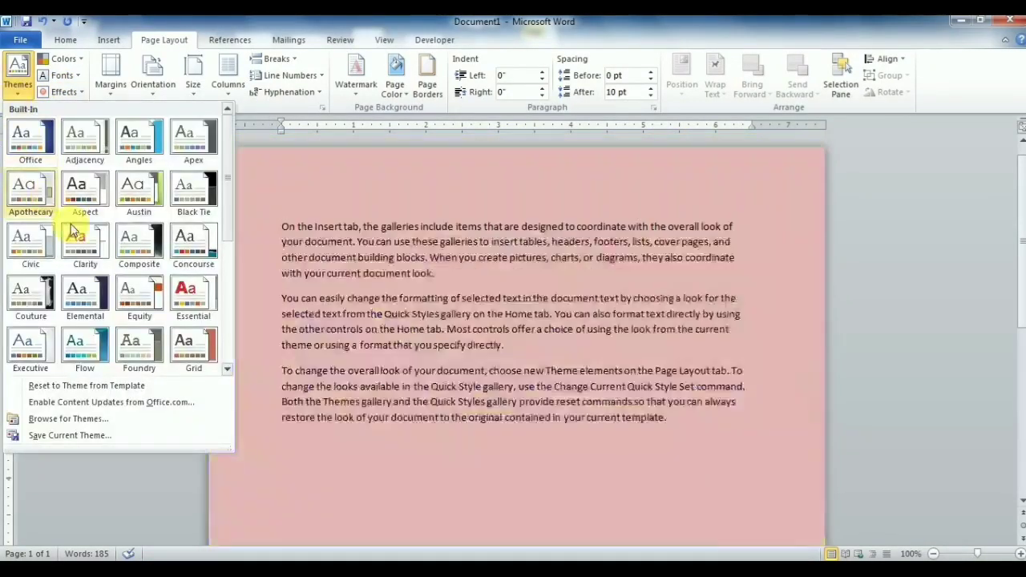
pyautogui.click(138, 138)
pyautogui.click(62, 92)
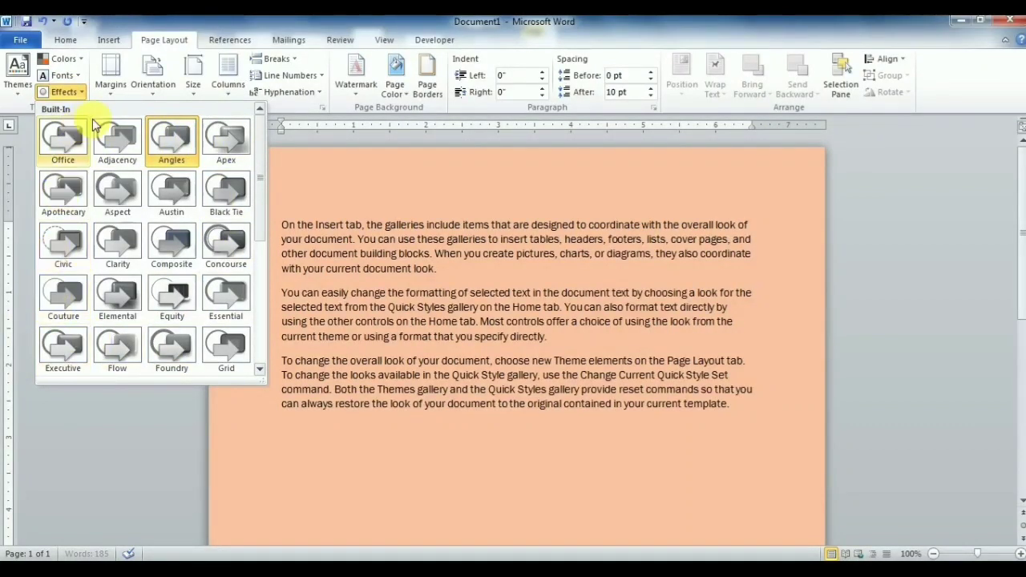
pyautogui.click(351, 239)
# - Apply the Clarity theme and review the text on the beige page
pyautogui.click(18, 84)
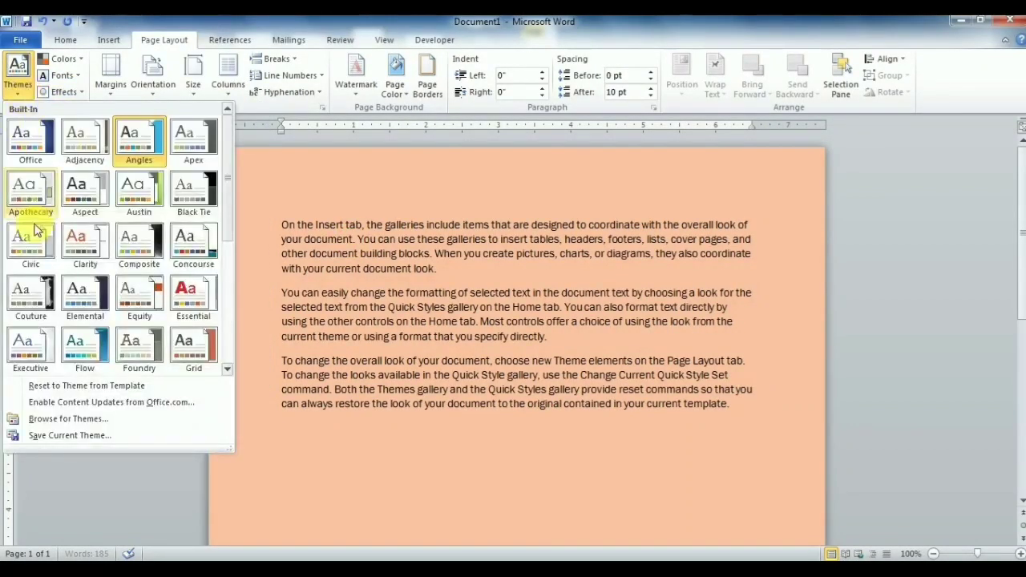
pyautogui.click(80, 249)
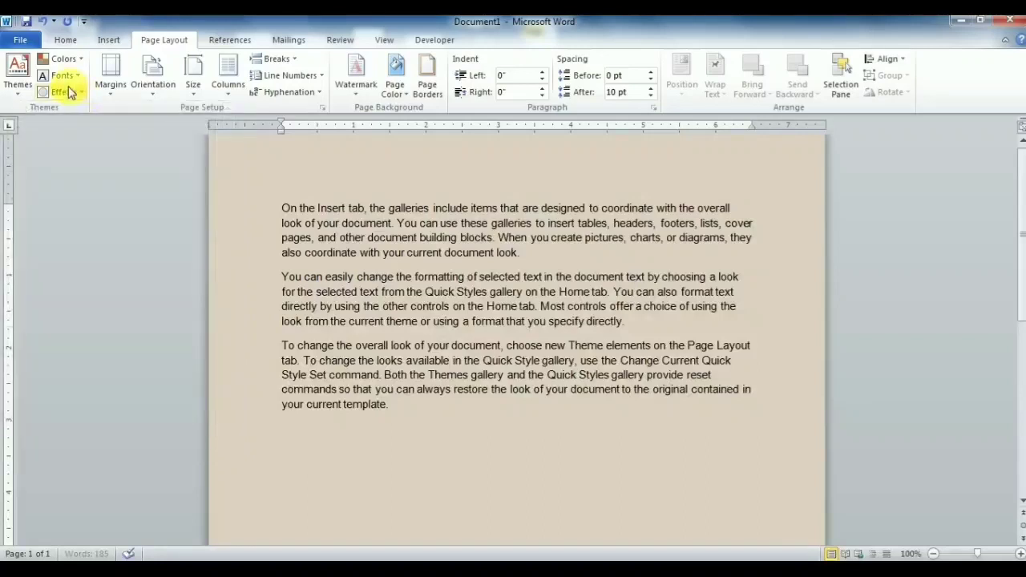
pyautogui.click(63, 91)
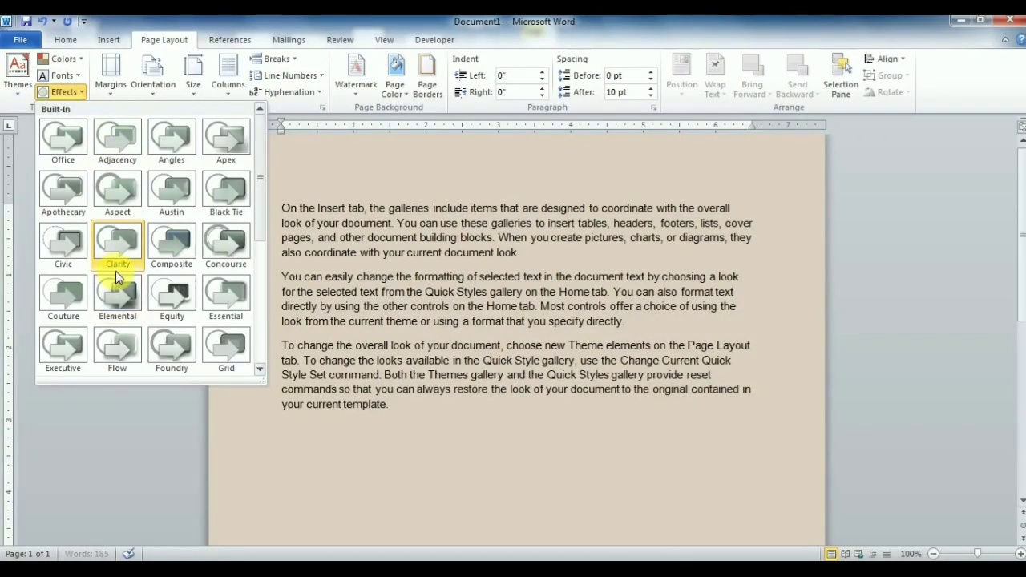
pyautogui.click(357, 270)
pyautogui.click(487, 308)
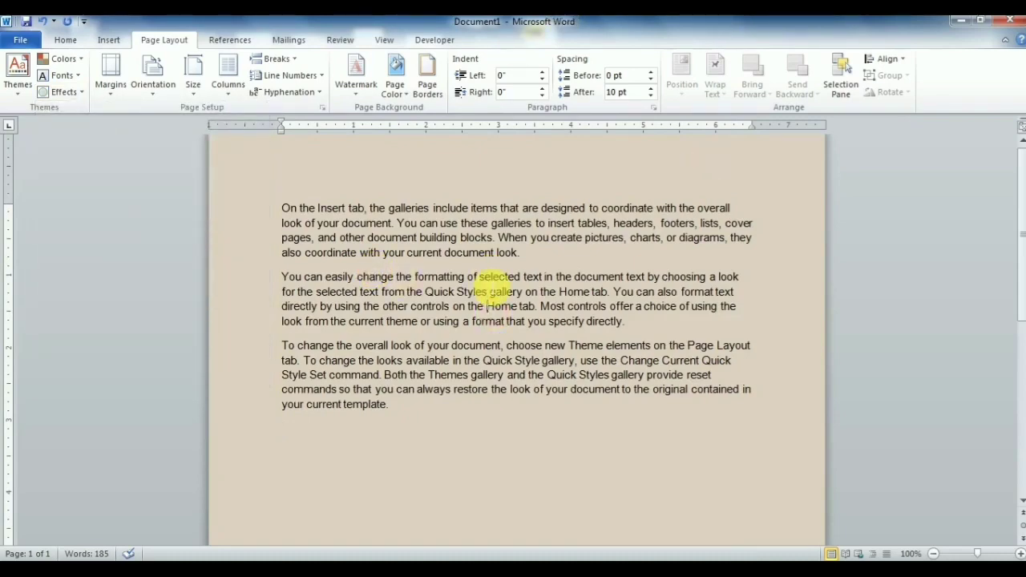
pyautogui.scroll(1, 390, 234)
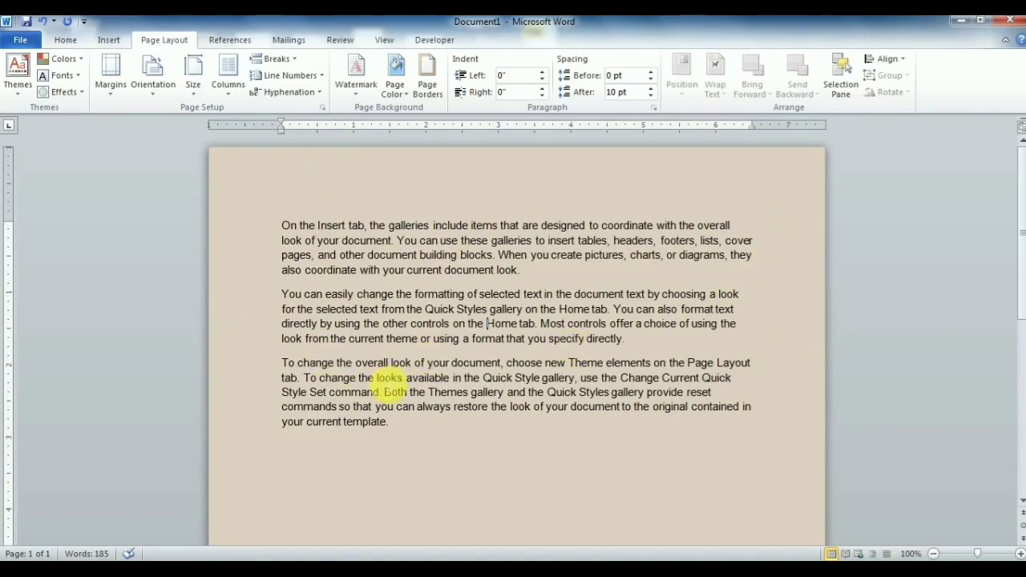
pyautogui.scroll(-1, 393, 384)
pyautogui.scroll(-4, 481, 481)
pyautogui.scroll(-4, 490, 501)
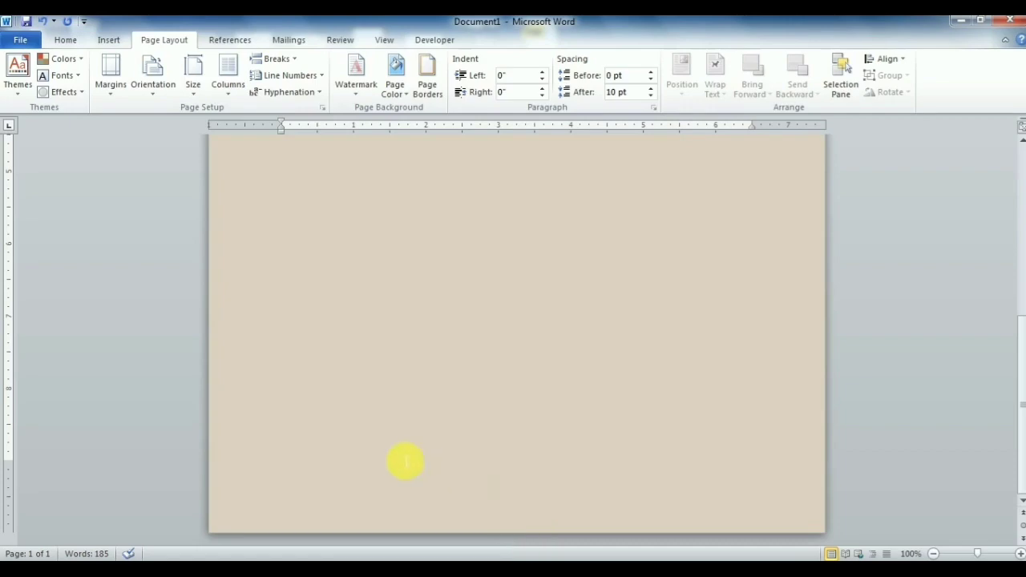
pyautogui.scroll(9, 385, 433)
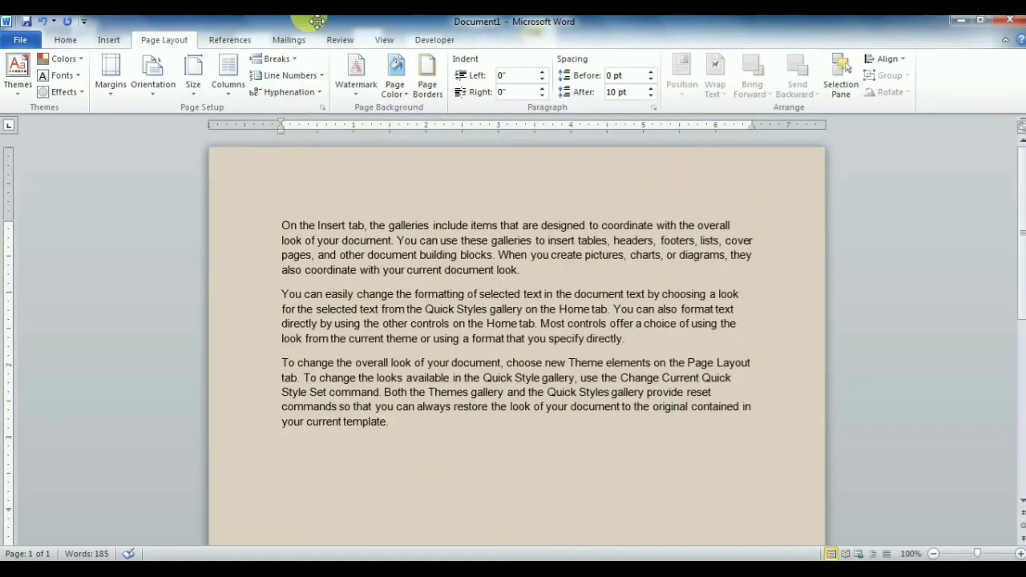
# - Paste the three sample paragraphs twice at the end, removing the extra empty page (555 words)
pyautogui.click(464, 270)
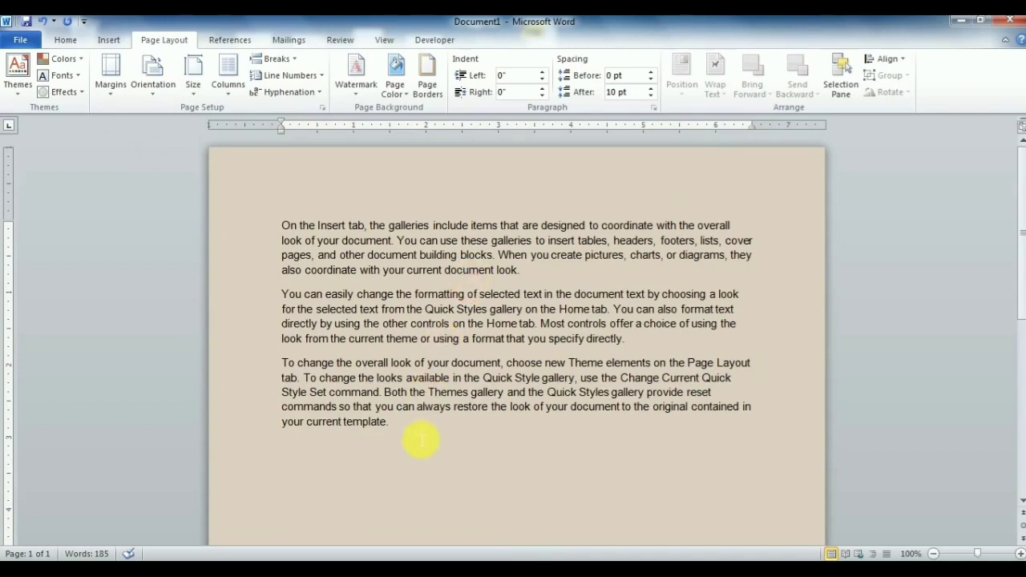
pyautogui.moveTo(417, 436); pyautogui.dragTo(262, 223)
pyautogui.hotkey('ctrl', 'c')
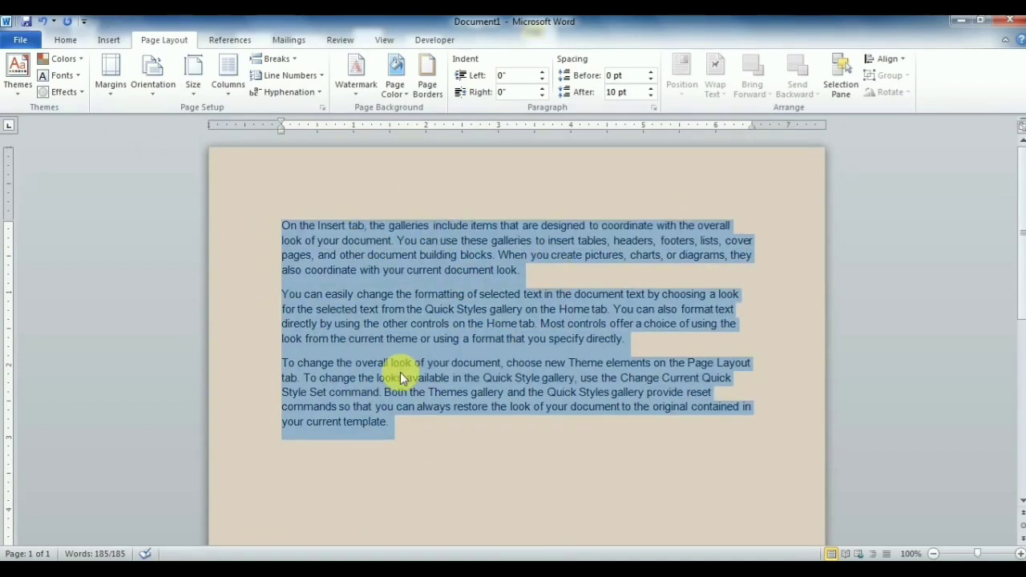
pyautogui.click(392, 424)
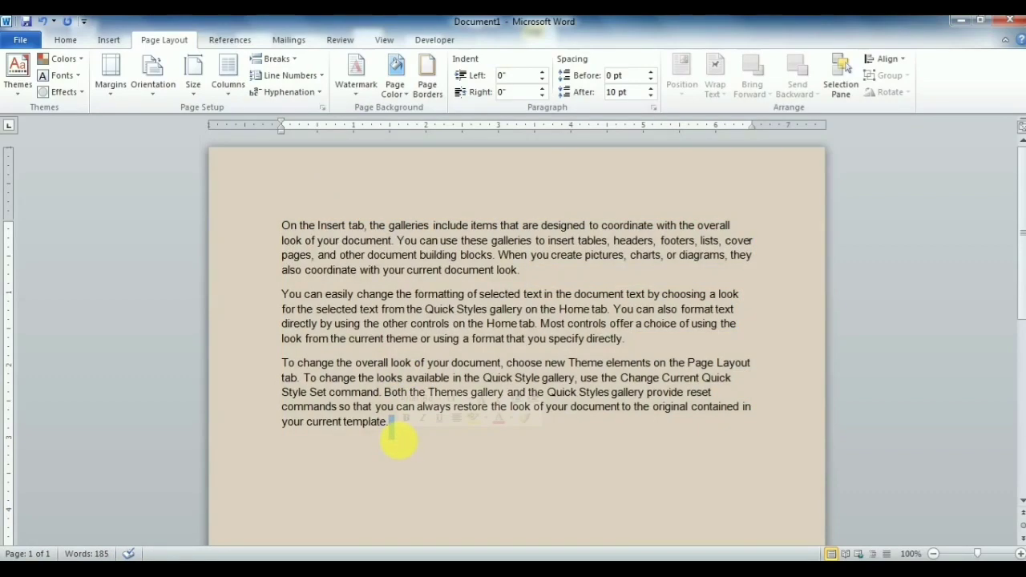
pyautogui.press('Return')
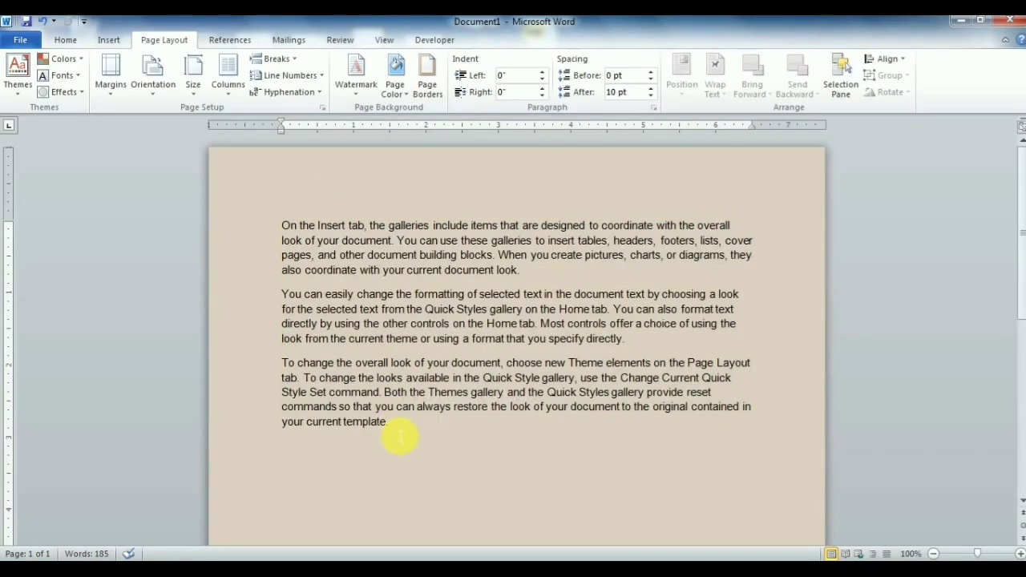
pyautogui.hotkey('ctrl', 'v')
pyautogui.scroll(-5, 392, 437)
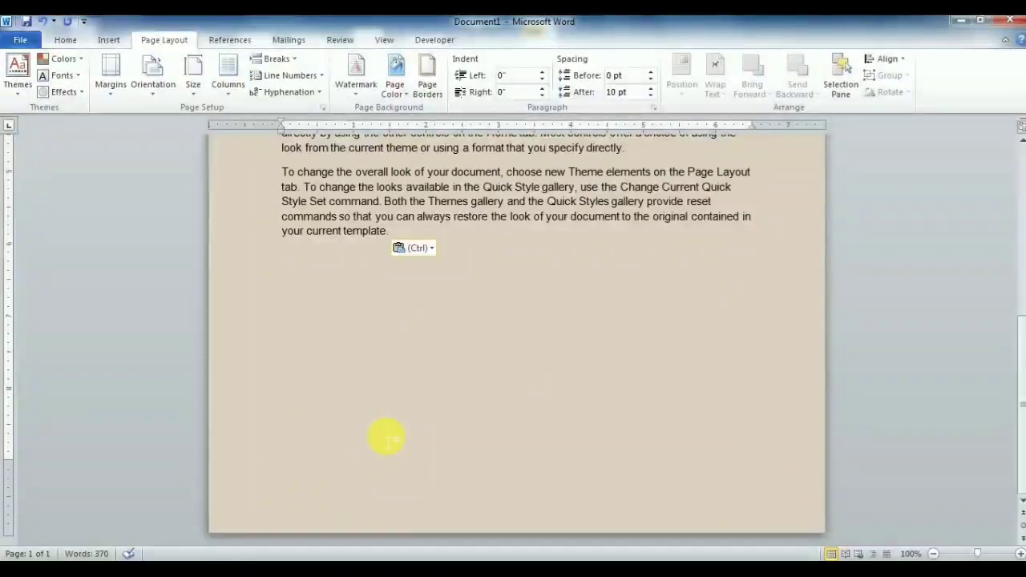
pyautogui.hotkey('ctrl', 'v')
pyautogui.press('BackSpace')
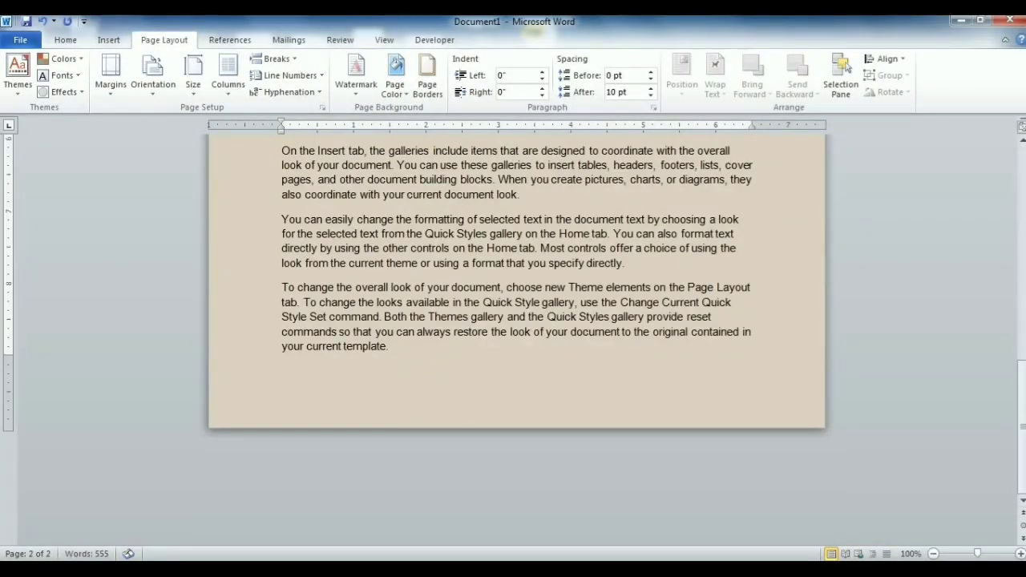
pyautogui.scroll(8, 440, 409)
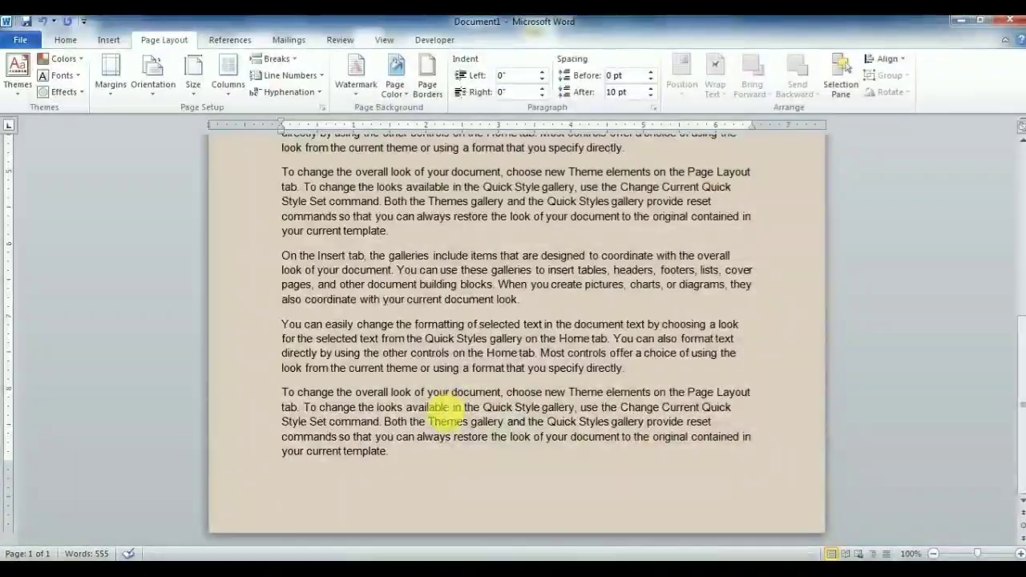
pyautogui.scroll(-2, 445, 409)
pyautogui.scroll(3, 444, 409)
pyautogui.scroll(3, 436, 419)
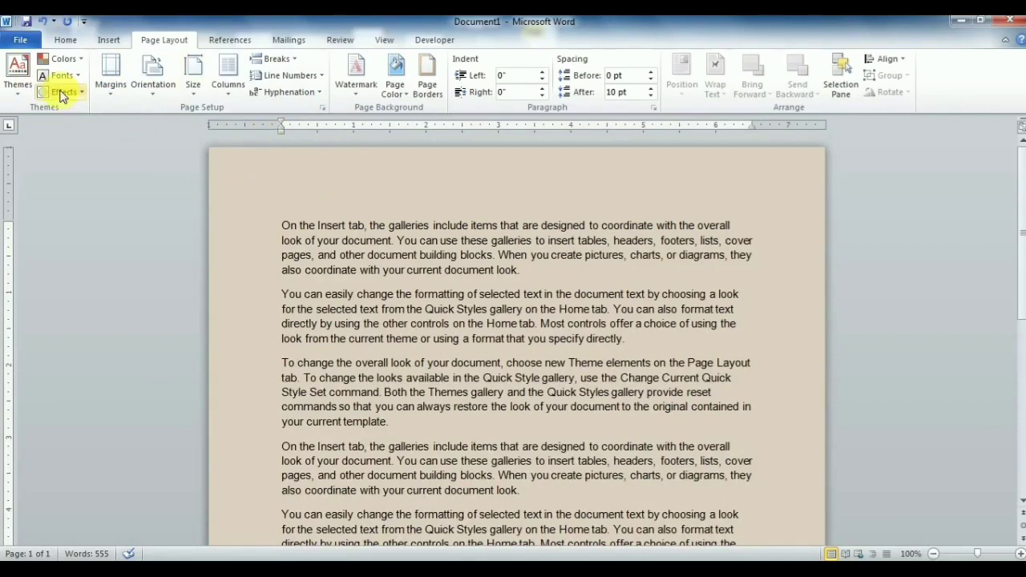
# - Switch the document to the Narrow margins preset
pyautogui.click(109, 98)
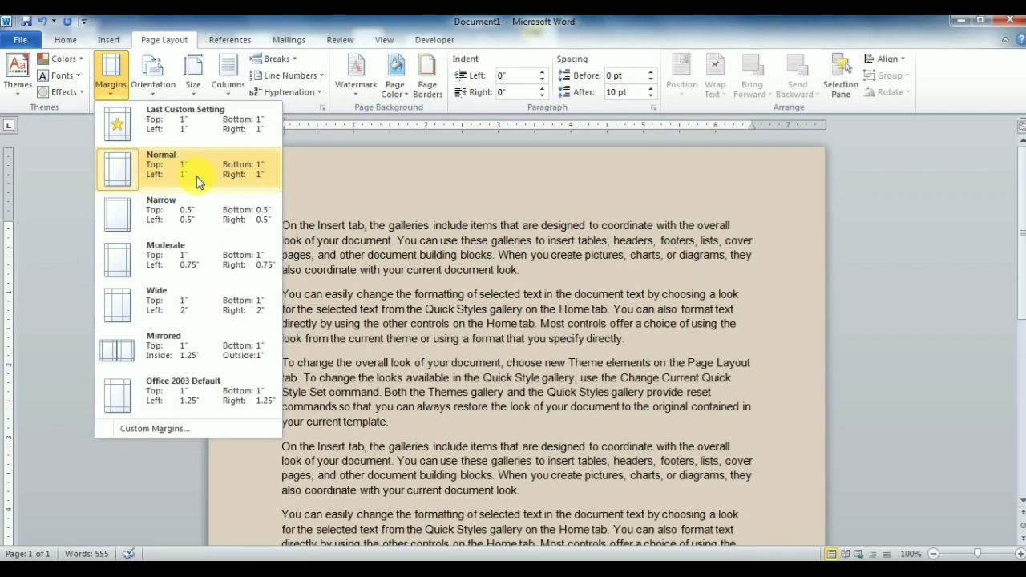
pyautogui.click(187, 229)
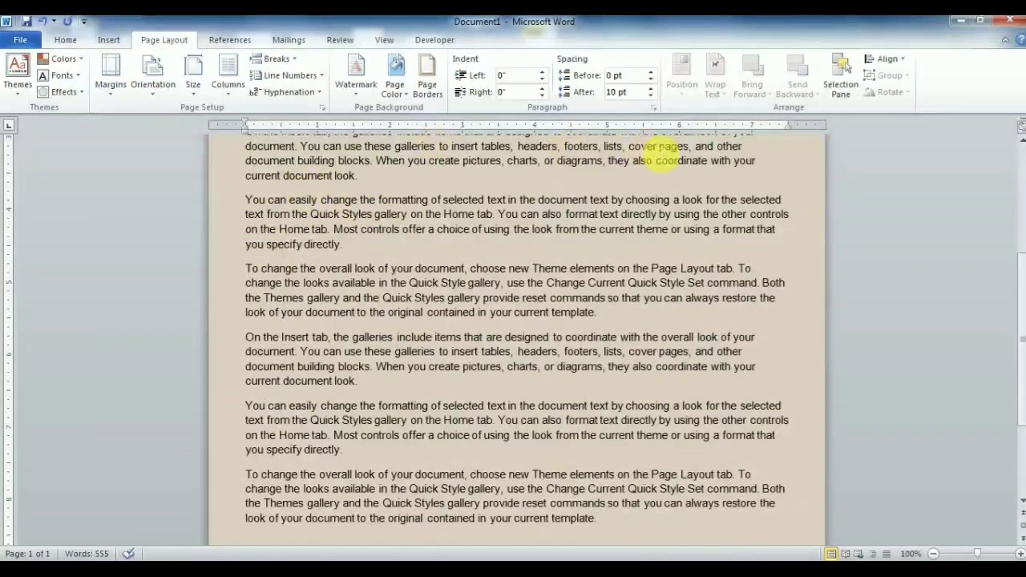
pyautogui.scroll(-5, 696, 329)
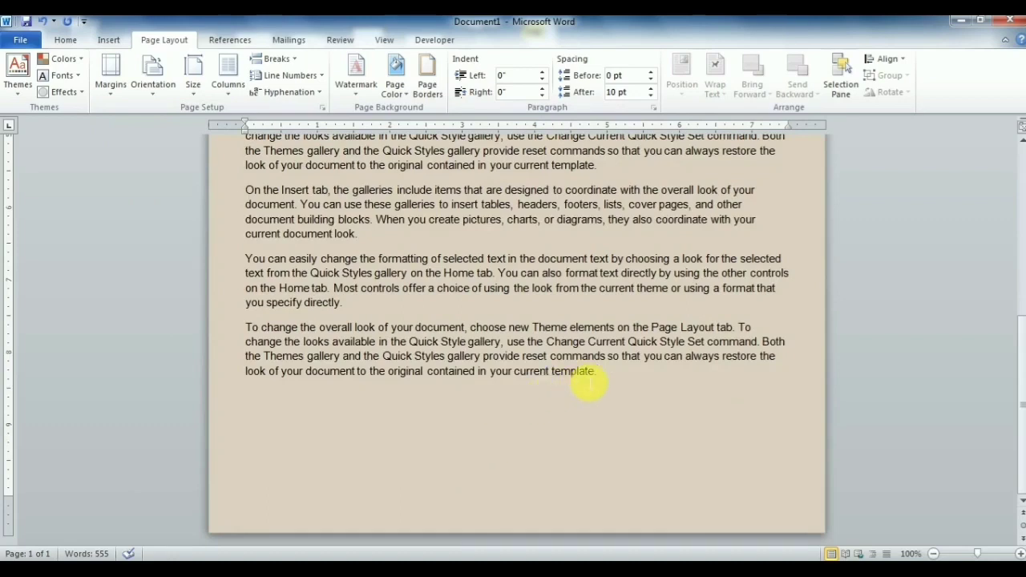
# - Add another copy of the final paragraph at the end, bringing the total to 621 words
pyautogui.moveTo(600, 373)
pyautogui.mouseDown()
pyautogui.moveTo(297, 328)
pyautogui.moveTo(197, 335)
pyautogui.mouseUp()
pyautogui.hotkey('ctrl', 'c')
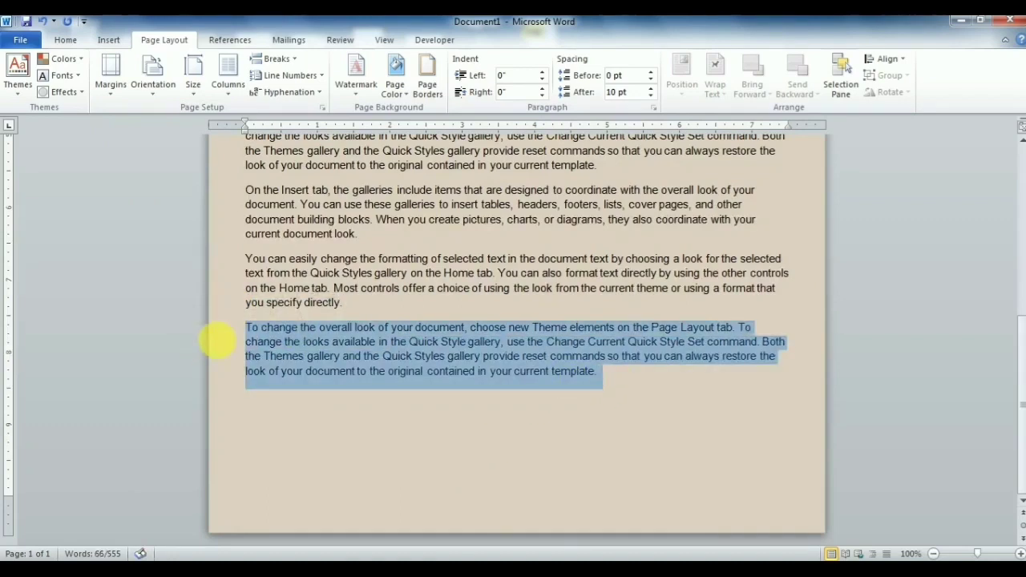
pyautogui.click(290, 414)
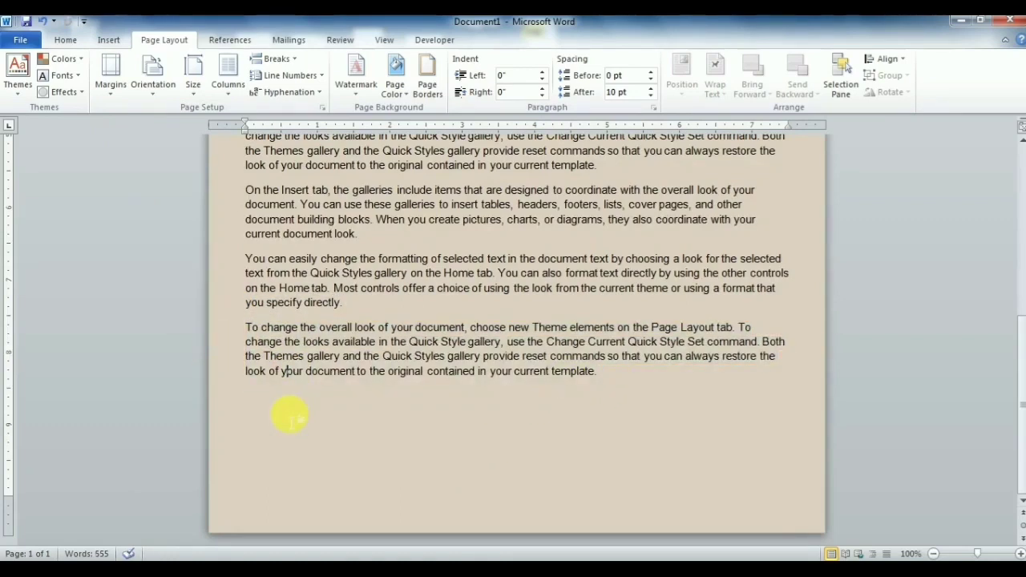
pyautogui.click(617, 383)
pyautogui.press('Return')
pyautogui.hotkey('ctrl', 'v')
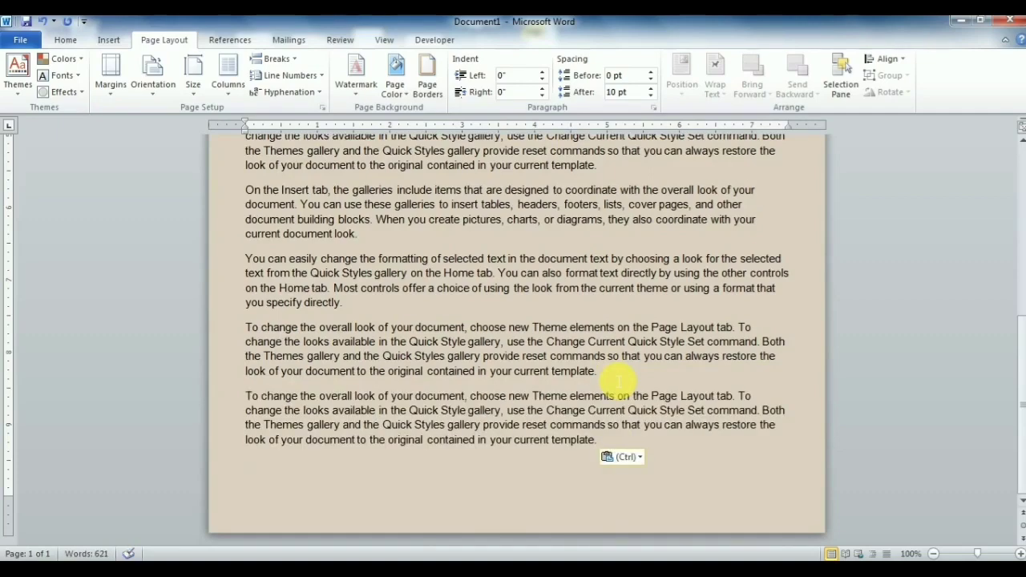
pyautogui.scroll(-5, 618, 383)
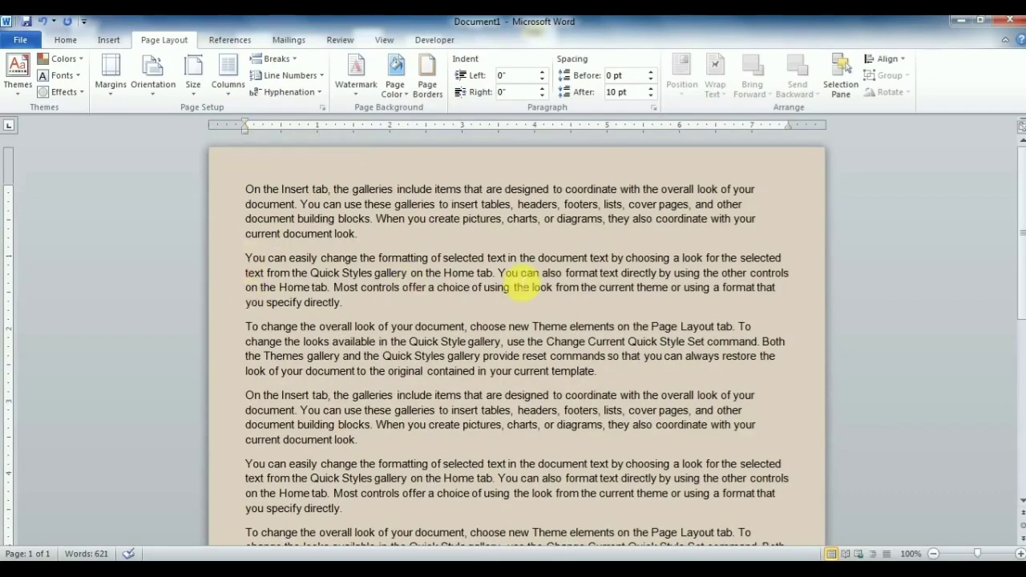
# - Set a 1" left margin through Custom Margins
pyautogui.click(111, 96)
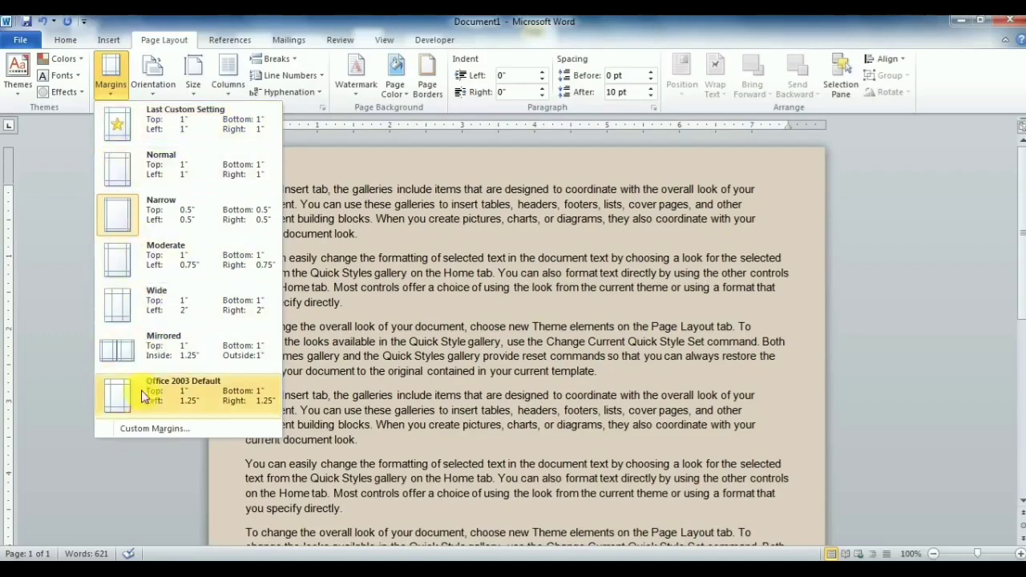
pyautogui.click(149, 429)
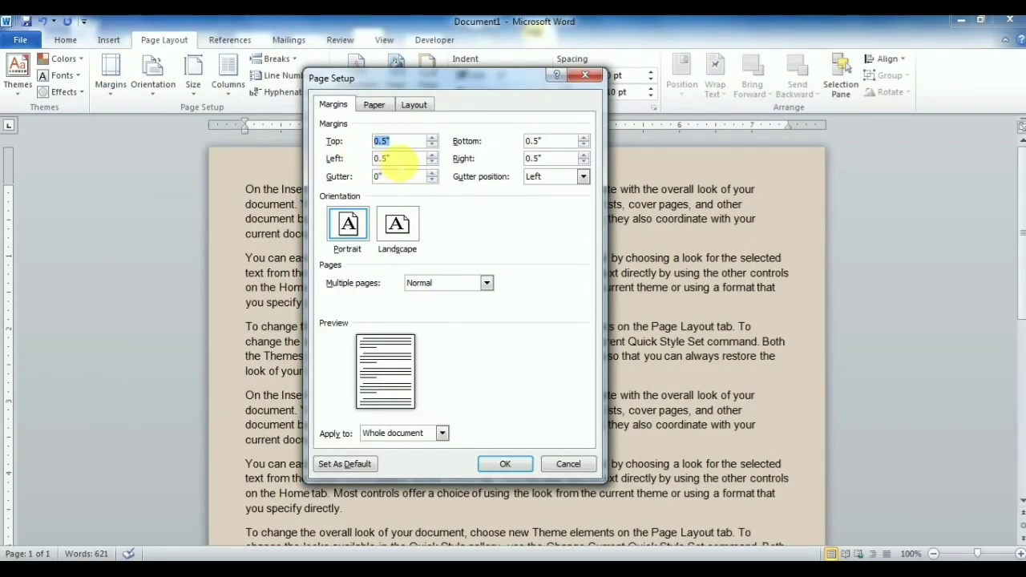
pyautogui.press('Tab')
pyautogui.write('1')
pyautogui.click(503, 469)
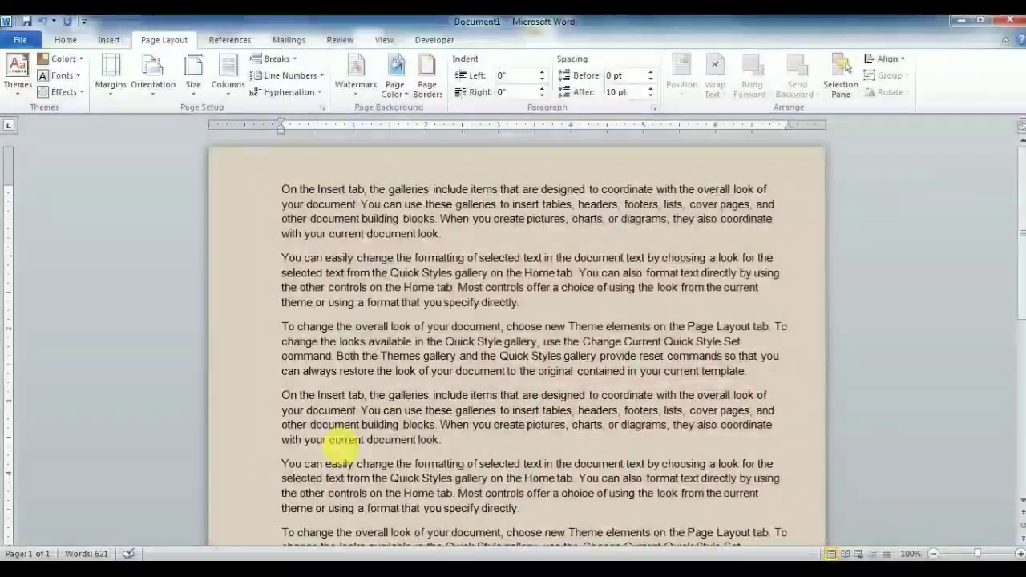
# - Apply a 1" top margin via Custom Margins and remove the blank second page
pyautogui.scroll(-5, 785, 300)
pyautogui.scroll(-5, 870, 277)
pyautogui.scroll(-5, 797, 430)
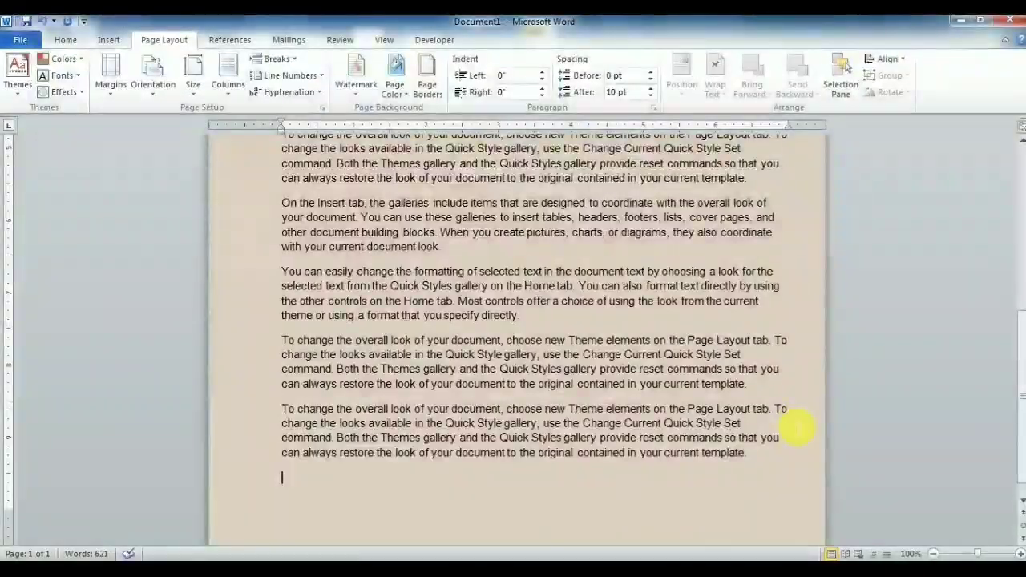
pyautogui.scroll(5, 768, 459)
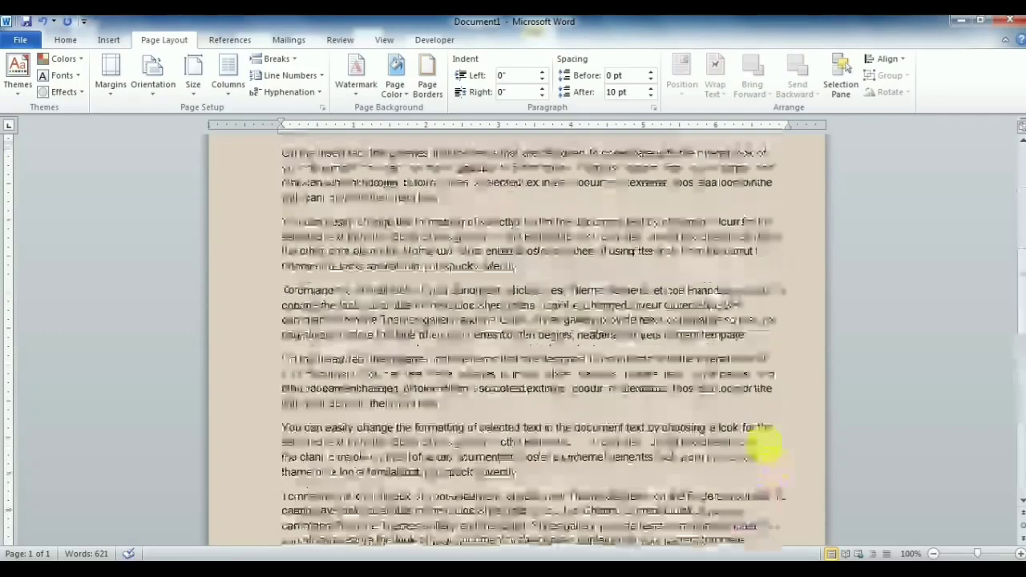
pyautogui.scroll(5, 721, 400)
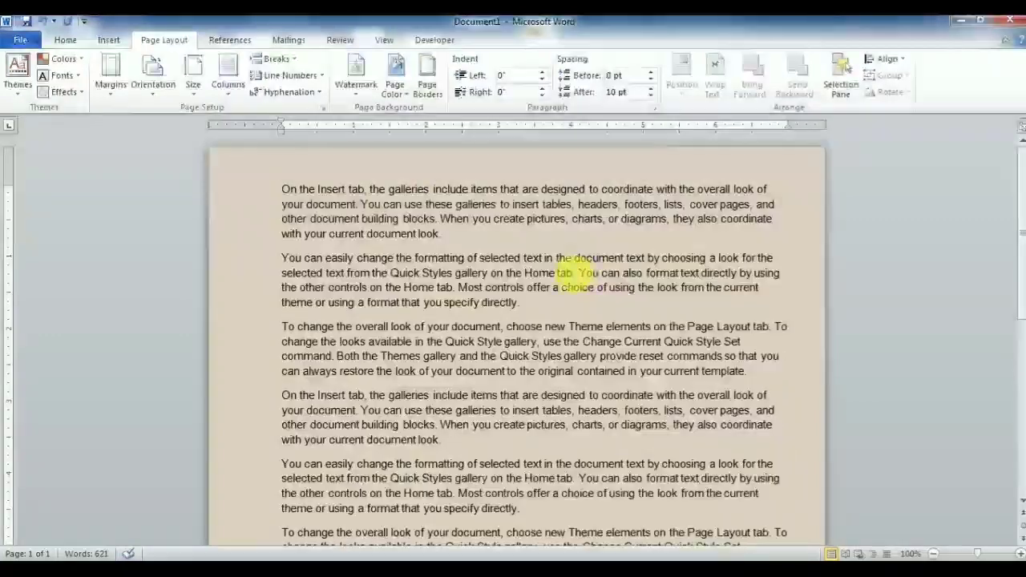
pyautogui.click(109, 96)
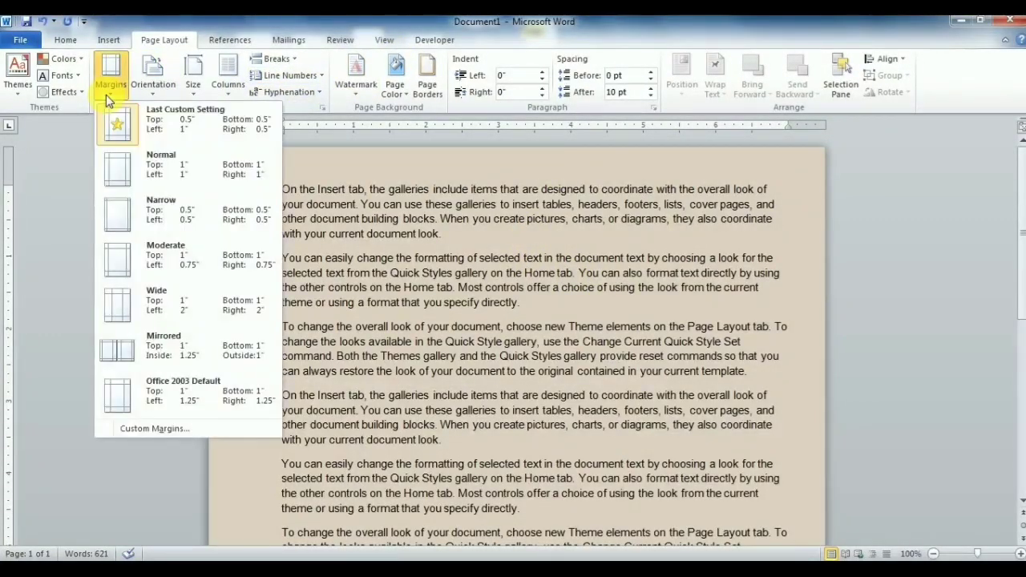
pyautogui.click(144, 431)
pyautogui.write('1')
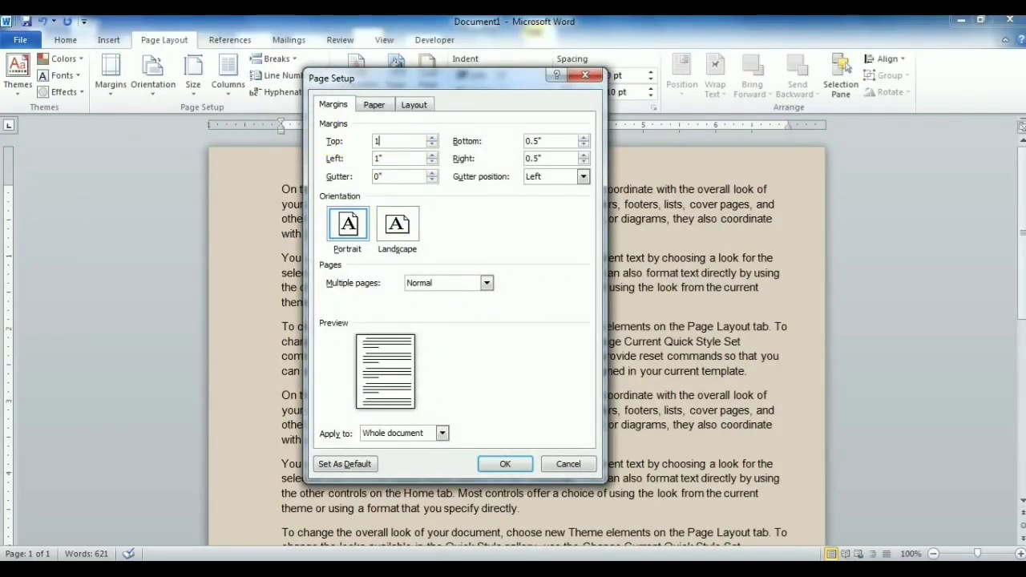
pyautogui.click(512, 465)
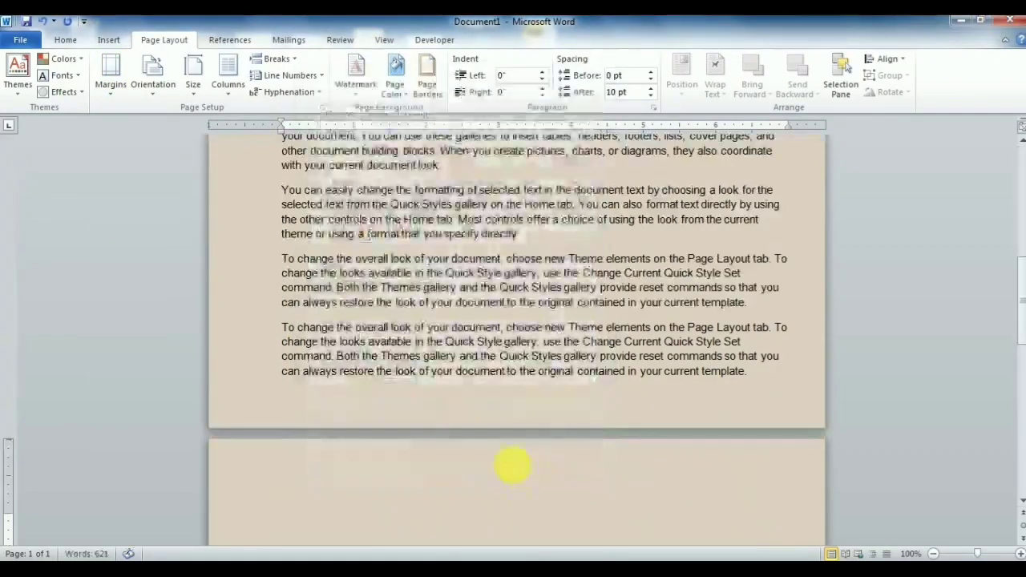
pyautogui.hotkey('ctrl', 'Return')
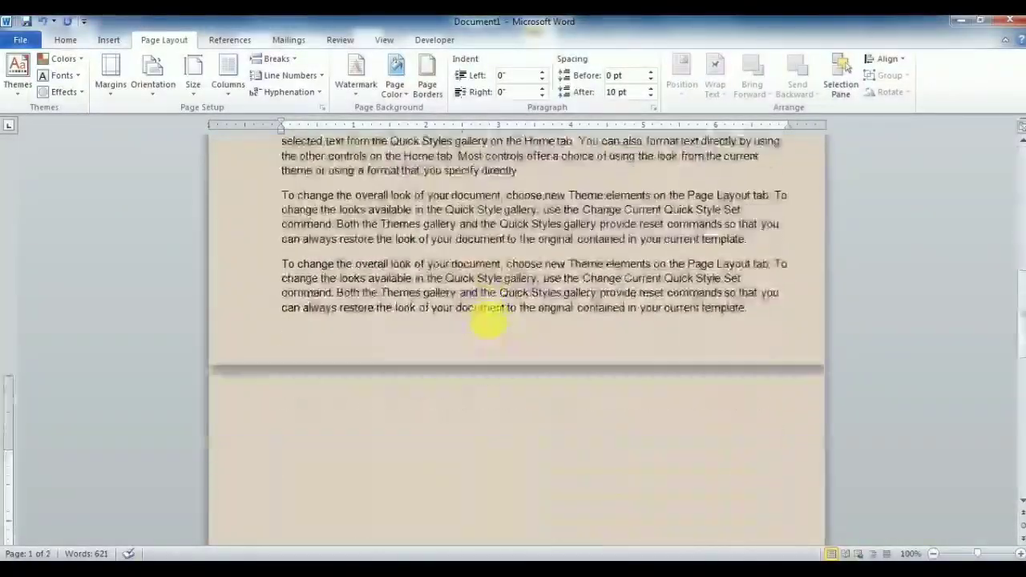
pyautogui.press('BackSpace')
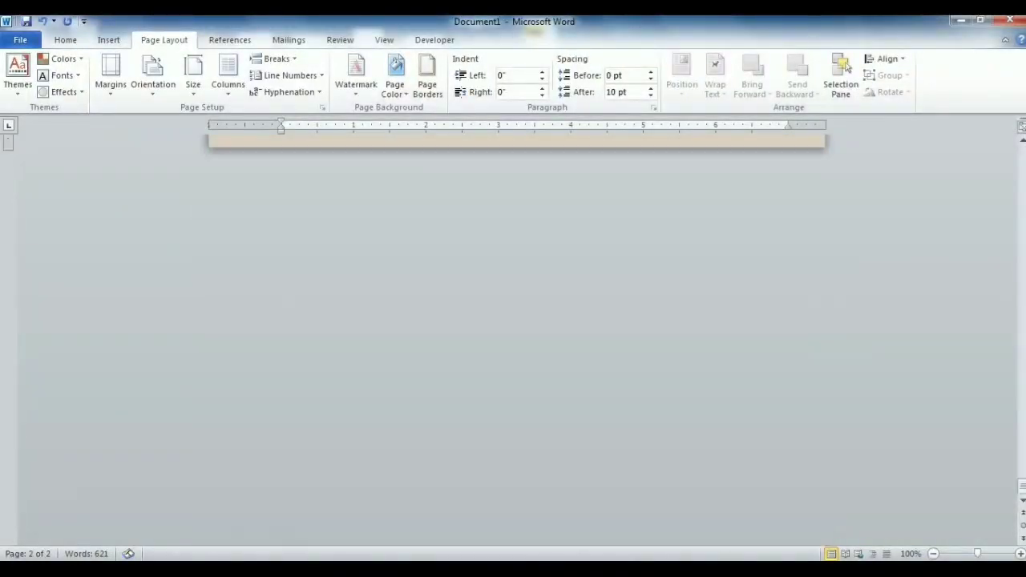
# - Reopen Page Setup's margins: 1" top and left, 0.5" bottom and right
pyautogui.scroll(3, 513, 259)
pyautogui.scroll(3, 521, 256)
pyautogui.scroll(4, 600, 378)
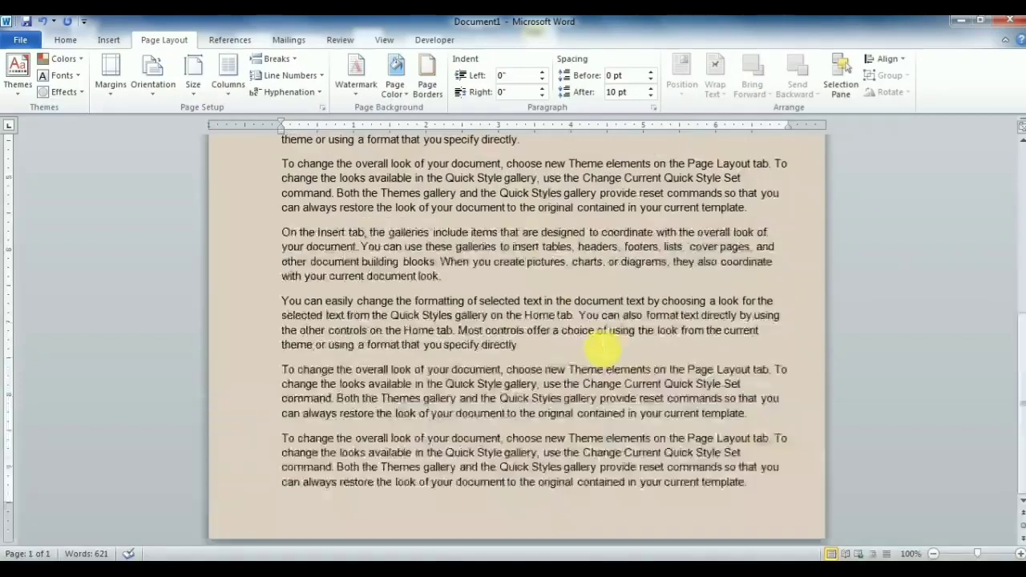
pyautogui.scroll(5, 606, 346)
pyautogui.scroll(2, 603, 350)
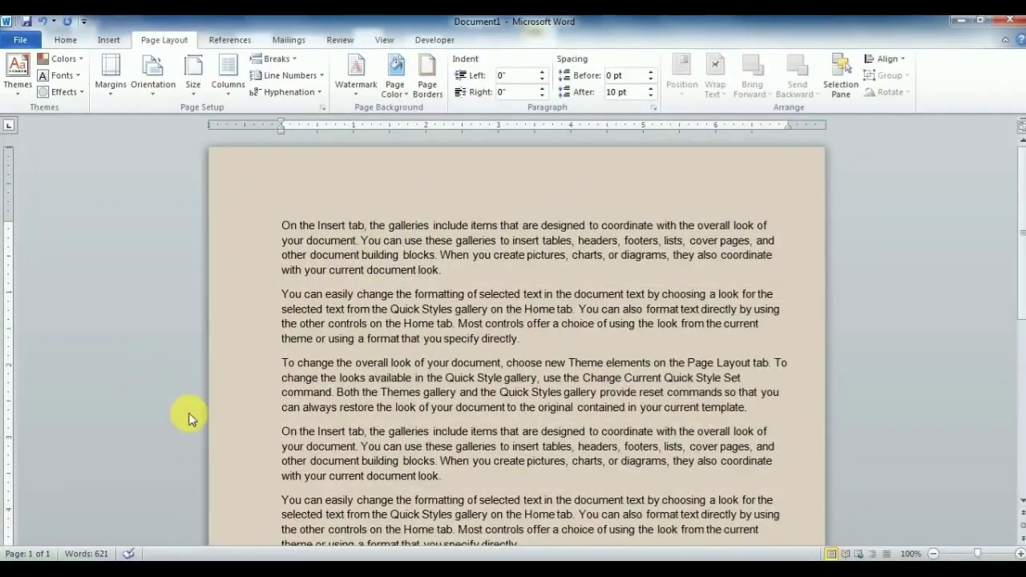
pyautogui.scroll(-5, 824, 373)
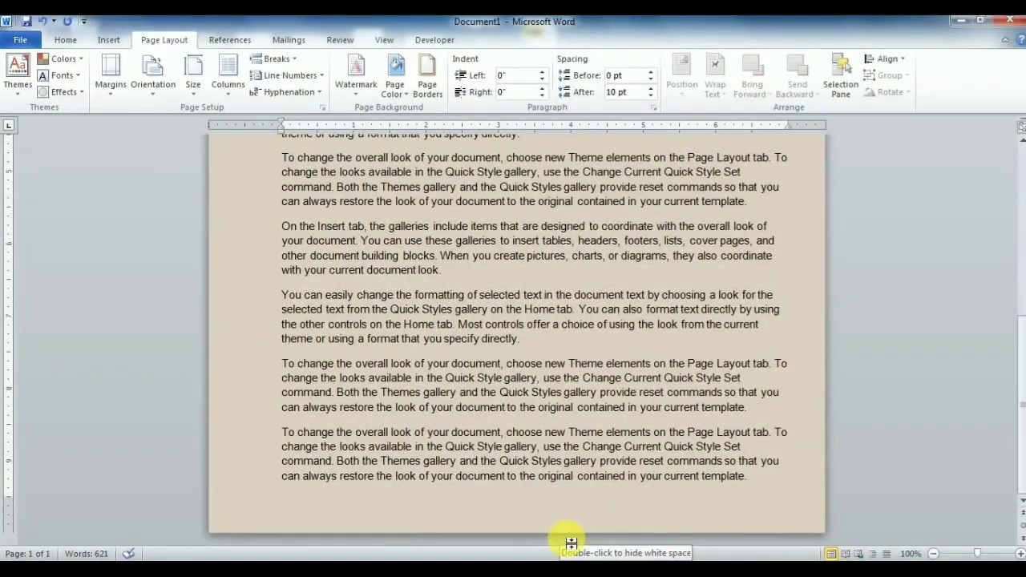
pyautogui.click(651, 407)
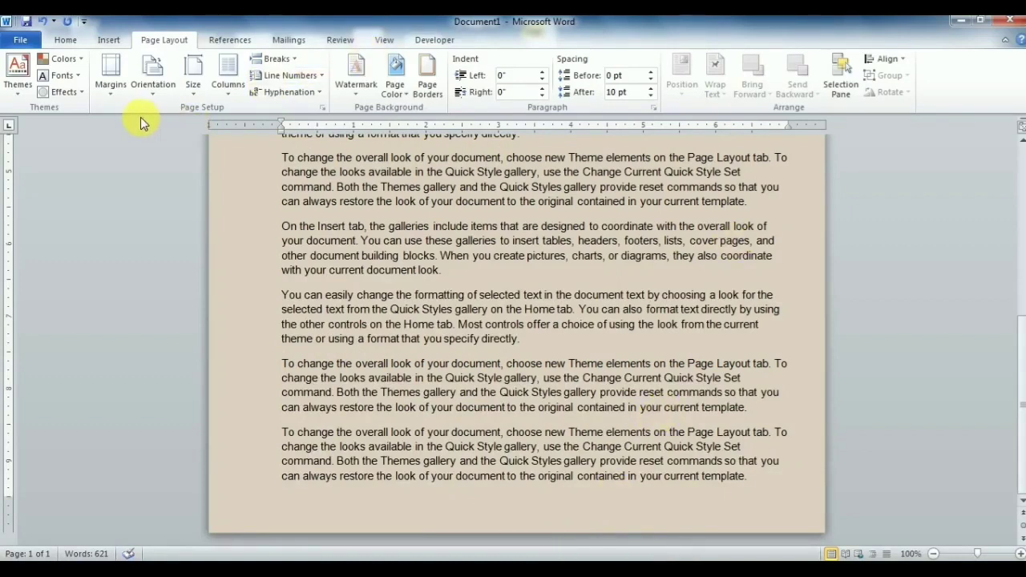
pyautogui.click(121, 97)
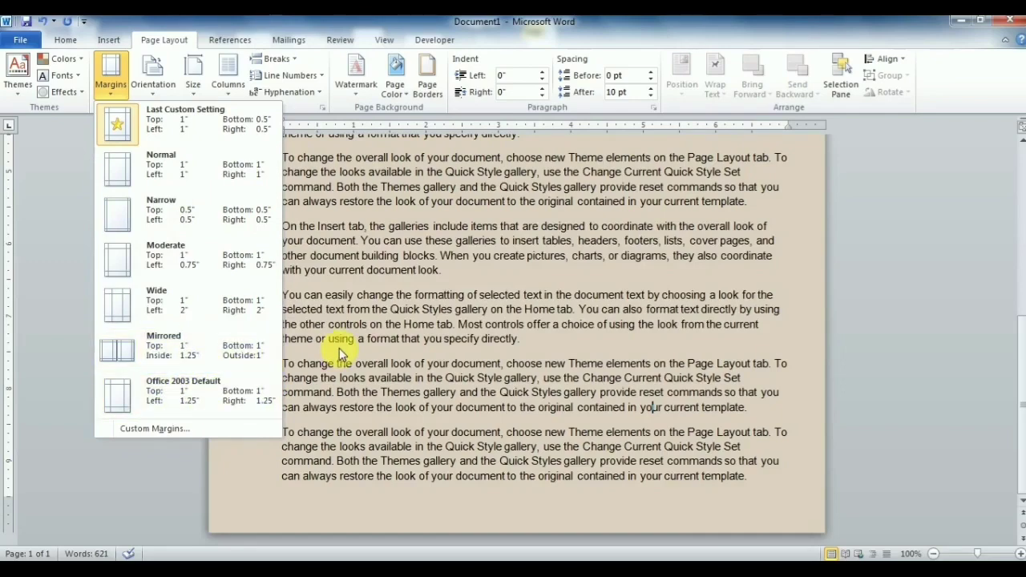
pyautogui.click(224, 434)
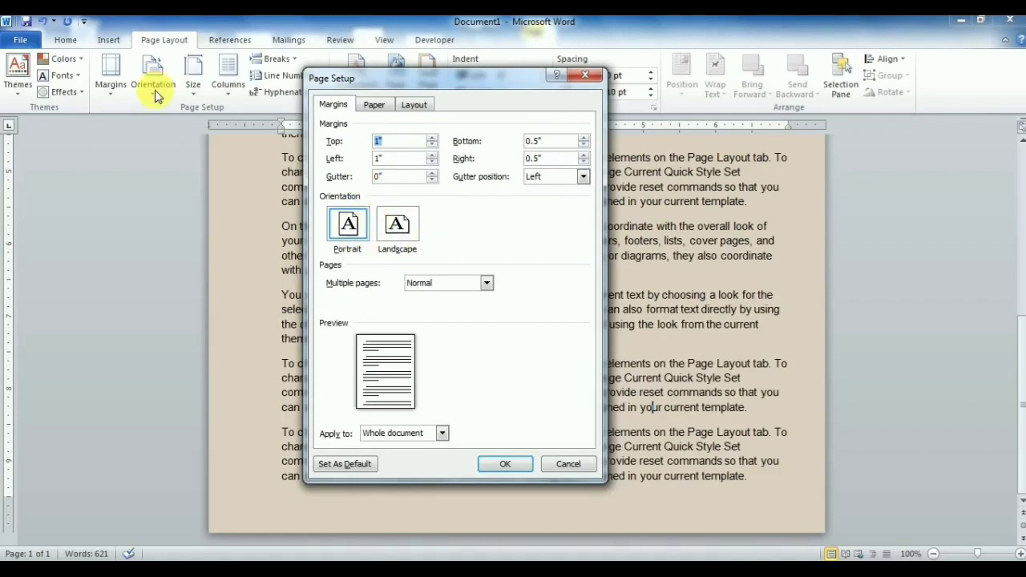
# - Close Page Setup and turn the page to landscape orientation
pyautogui.click(587, 78)
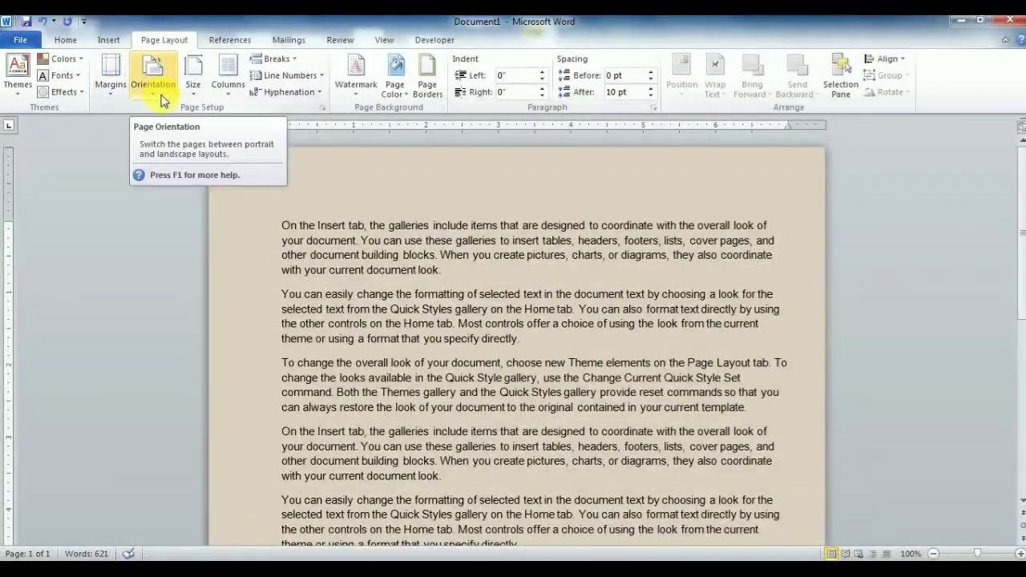
pyautogui.click(161, 95)
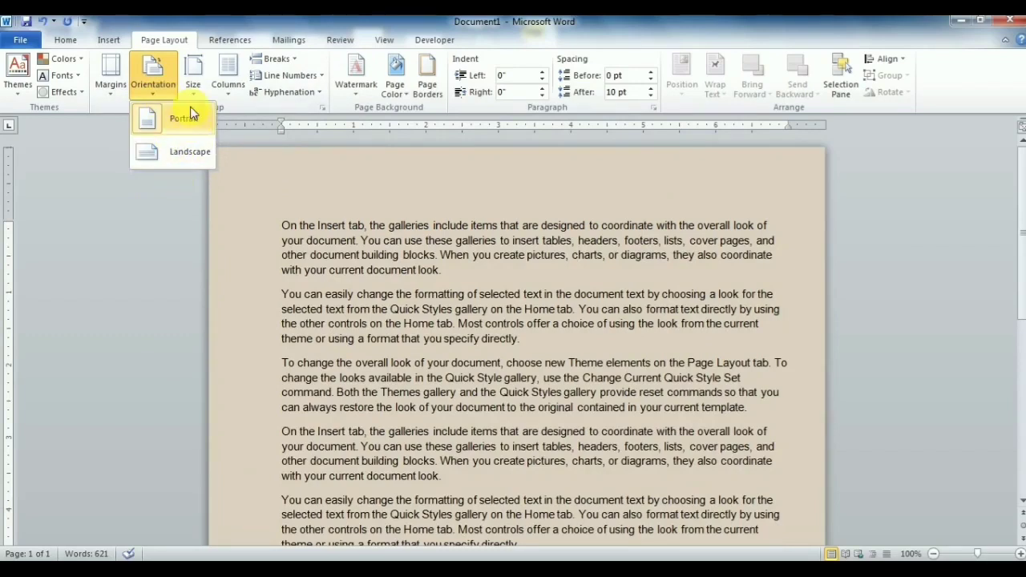
pyautogui.click(206, 168)
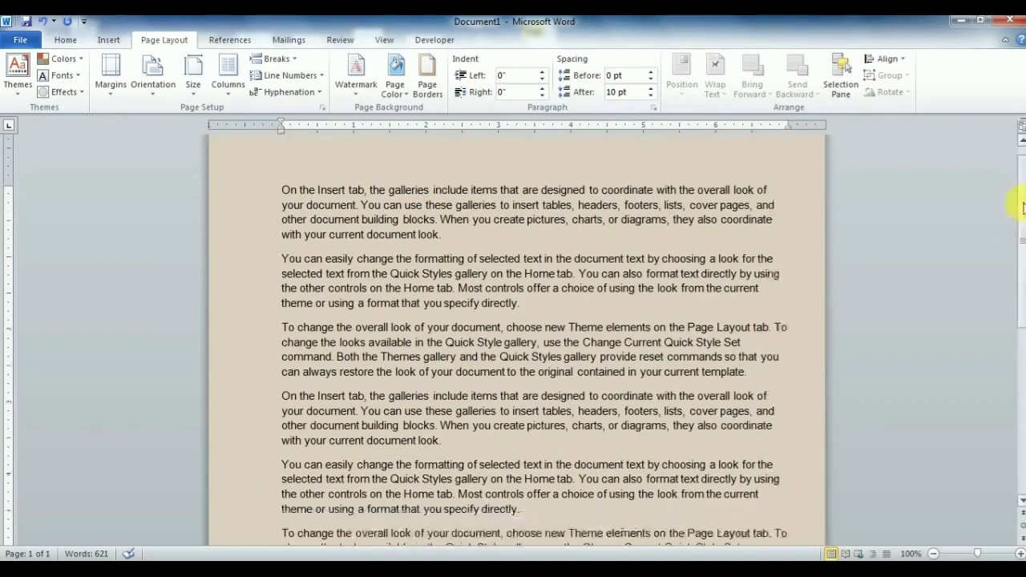
pyautogui.moveTo(1020, 197); pyautogui.dragTo(1020, 301)
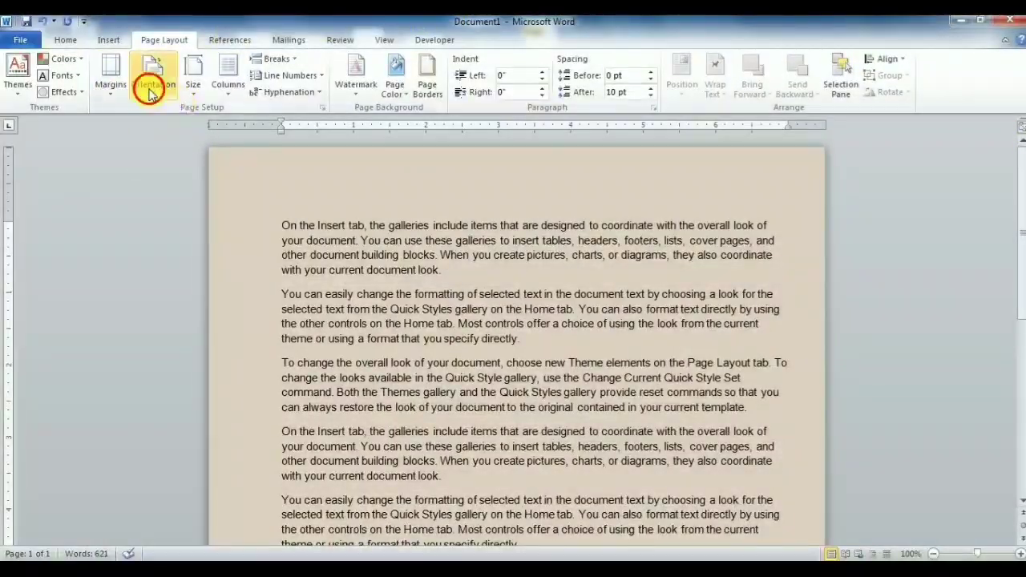
pyautogui.click(151, 85)
pyautogui.click(166, 158)
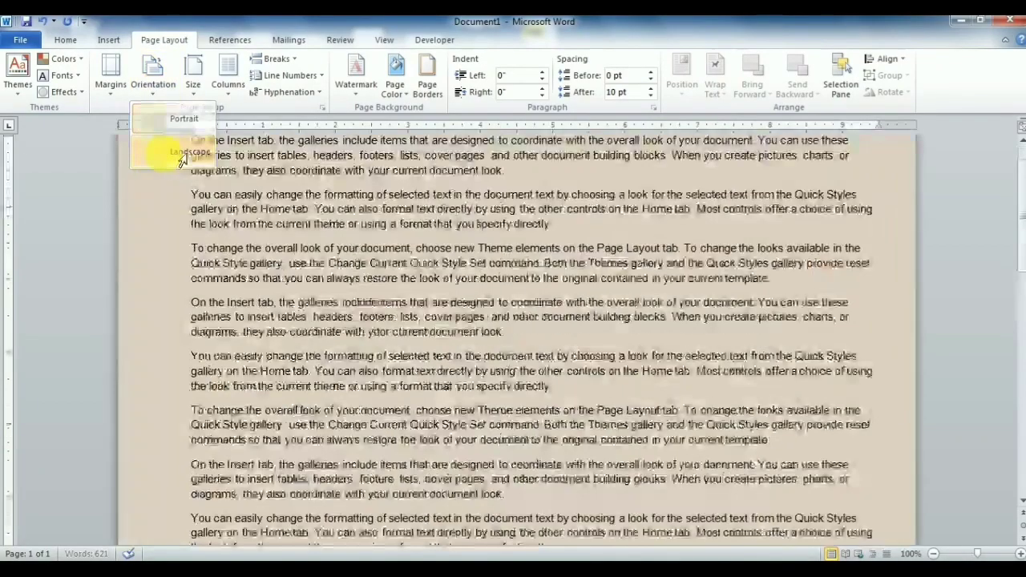
pyautogui.moveTo(1021, 229)
pyautogui.mouseDown()
pyautogui.moveTo(1018, 320)
pyautogui.moveTo(1022, 180)
pyautogui.mouseUp()
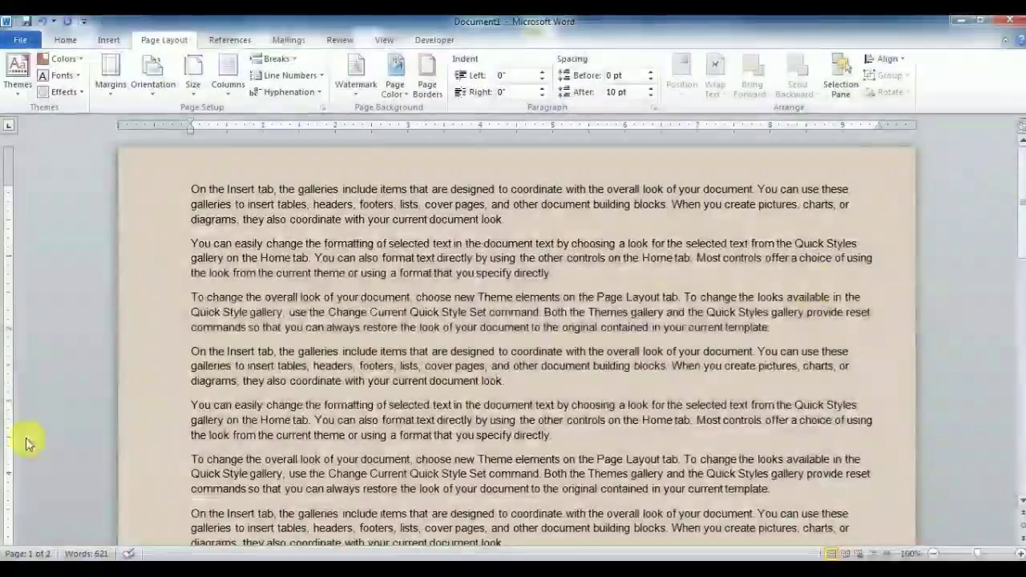
# - Set the page back to portrait orientation
pyautogui.scroll(-2, 762, 433)
pyautogui.scroll(-5, 760, 433)
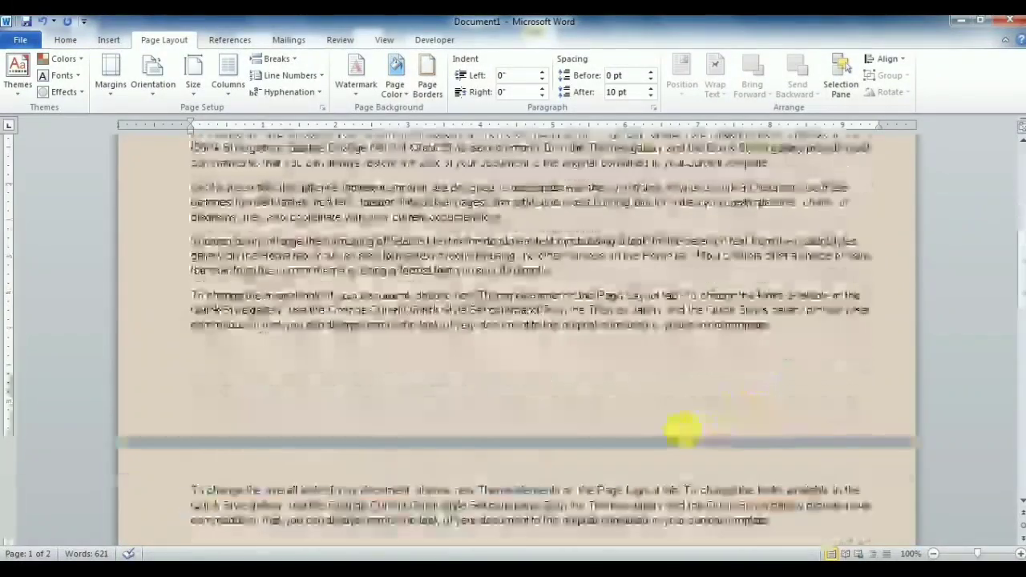
pyautogui.scroll(-4, 682, 428)
pyautogui.scroll(5, 683, 428)
pyautogui.scroll(6, 670, 425)
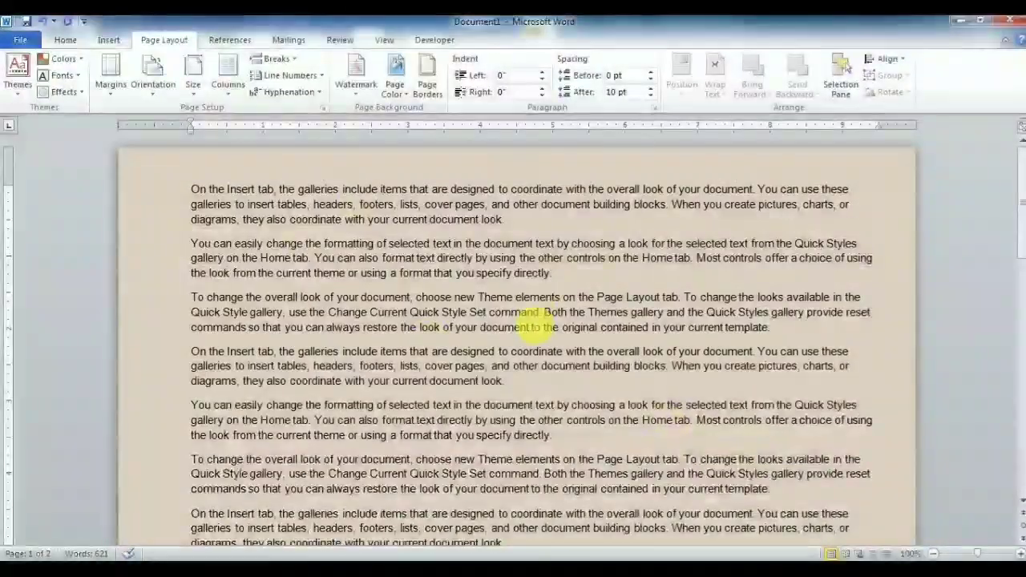
pyautogui.click(170, 92)
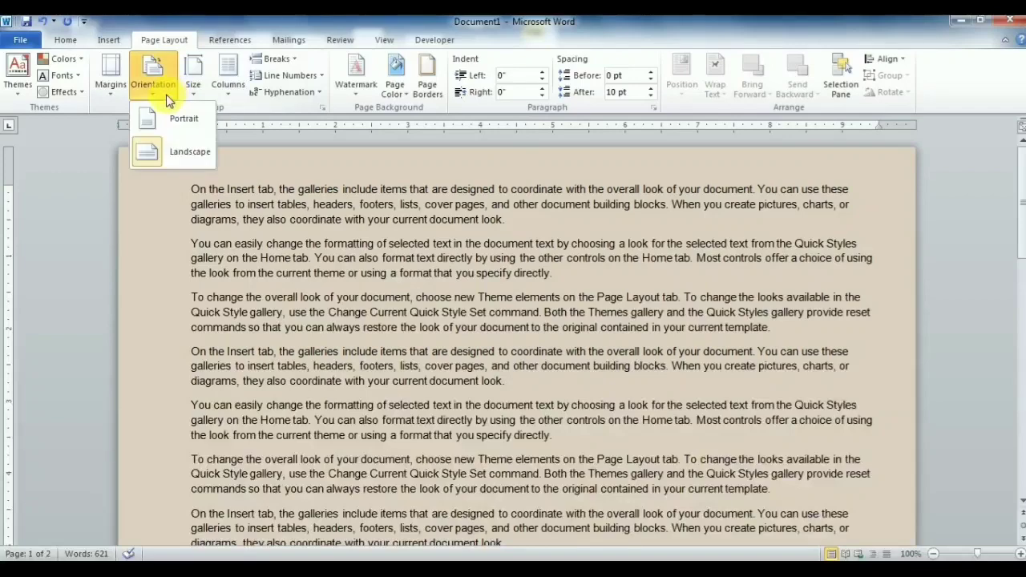
pyautogui.click(153, 113)
pyautogui.scroll(-5, 459, 385)
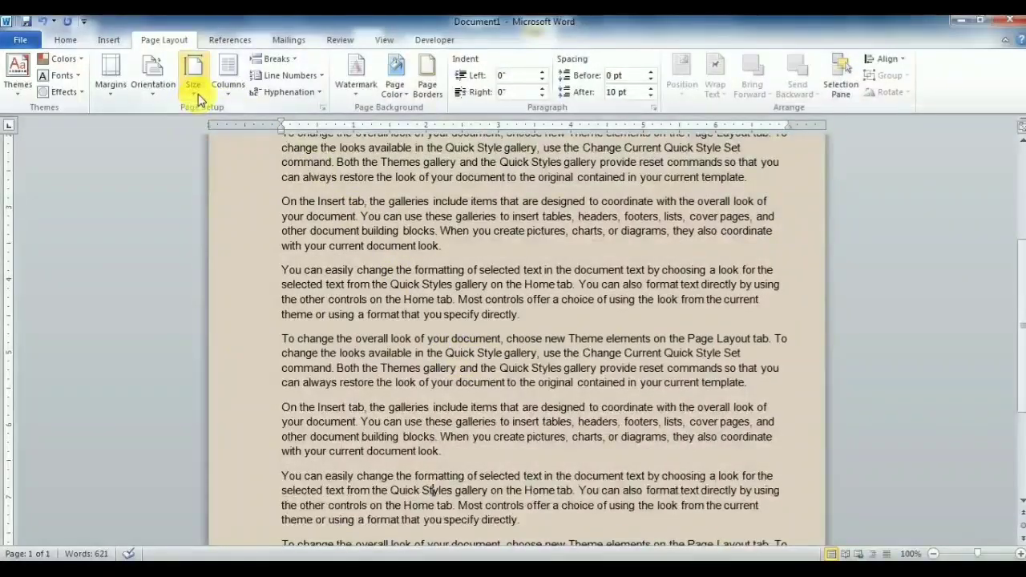
pyautogui.click(149, 92)
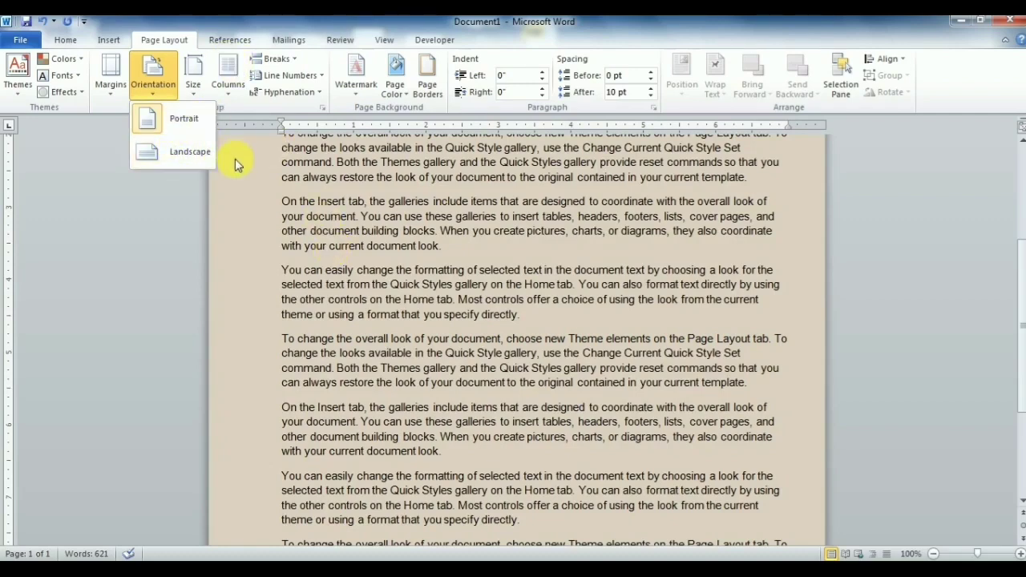
pyautogui.click(445, 239)
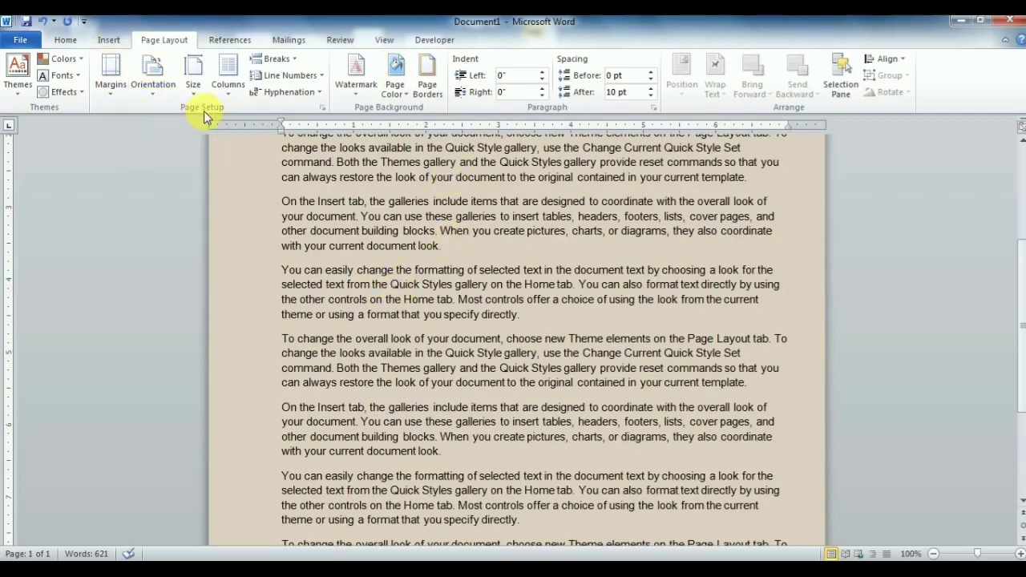
# - Change the paper size to A4, then A3, then back to Letter (8.5" x 11")
pyautogui.click(193, 89)
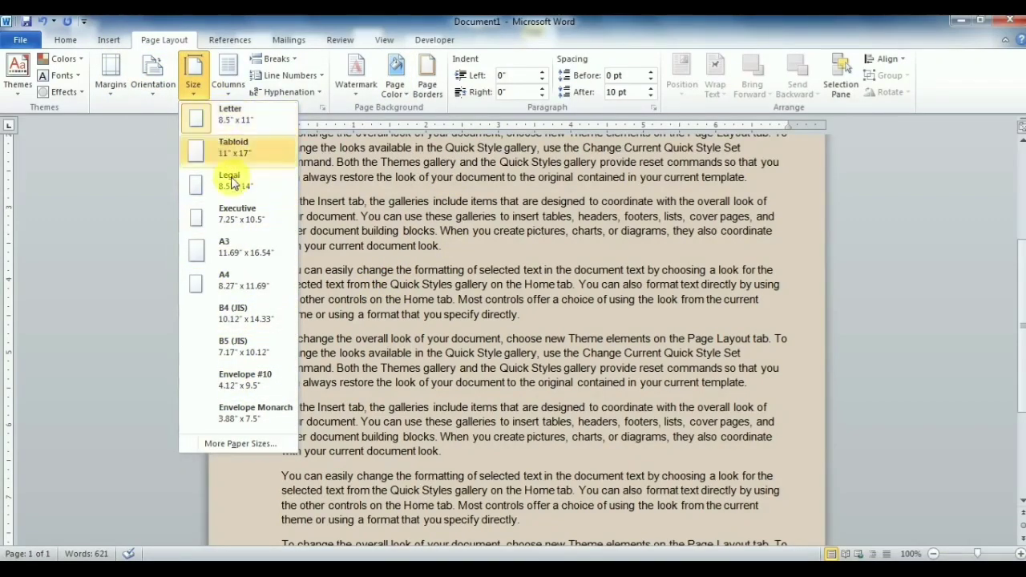
pyautogui.click(240, 291)
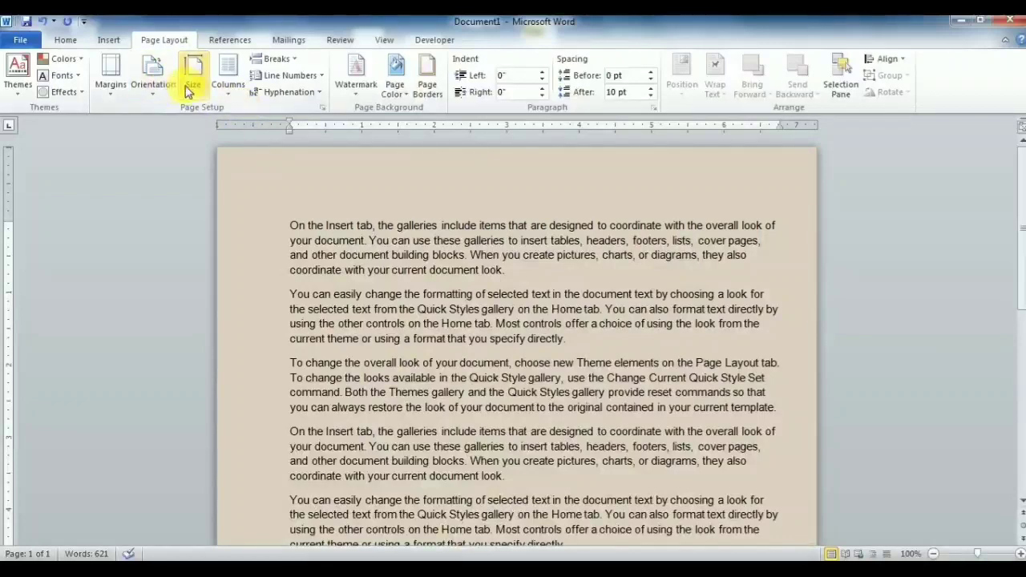
pyautogui.click(194, 86)
pyautogui.click(230, 242)
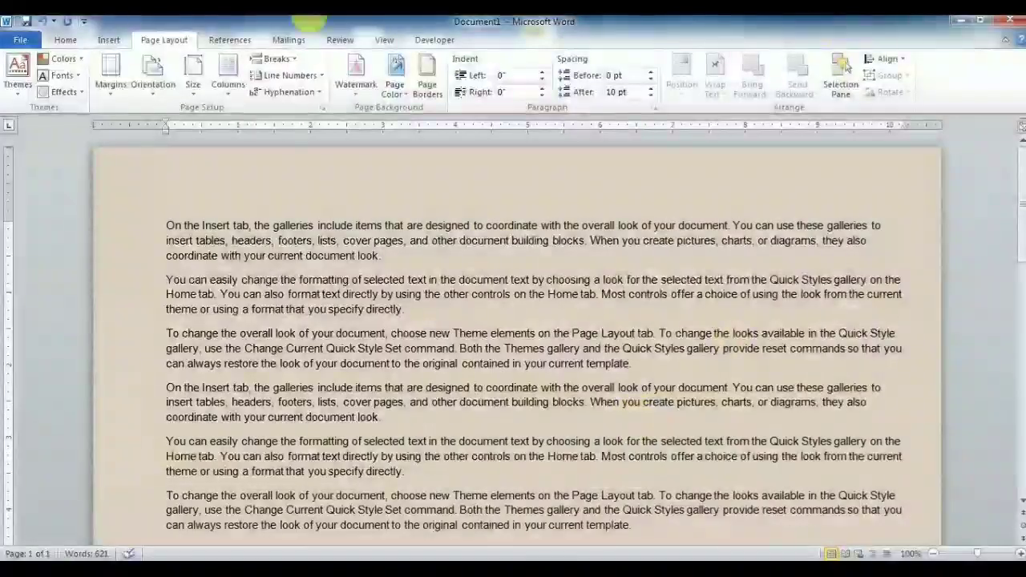
pyautogui.click(193, 80)
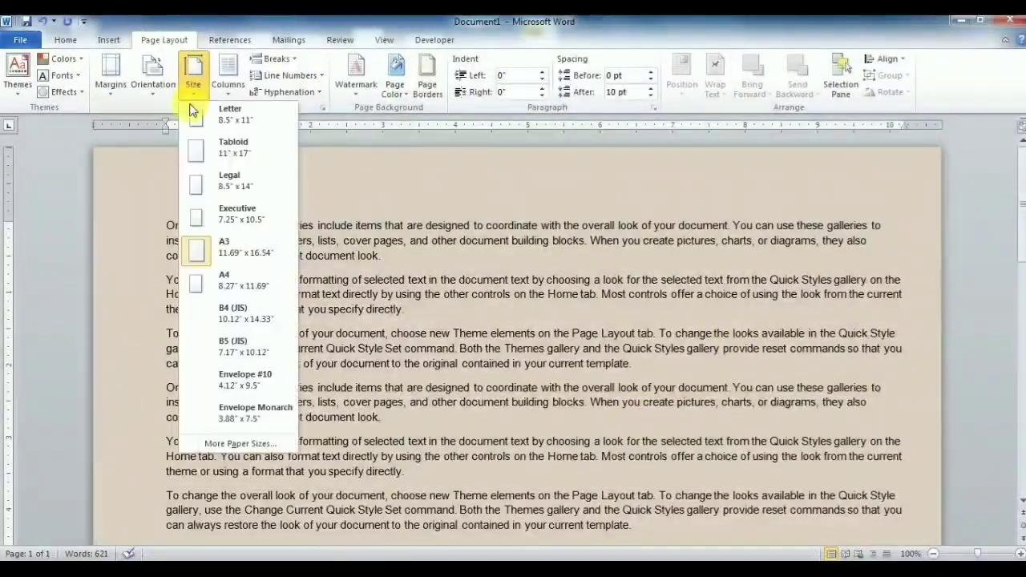
pyautogui.click(242, 127)
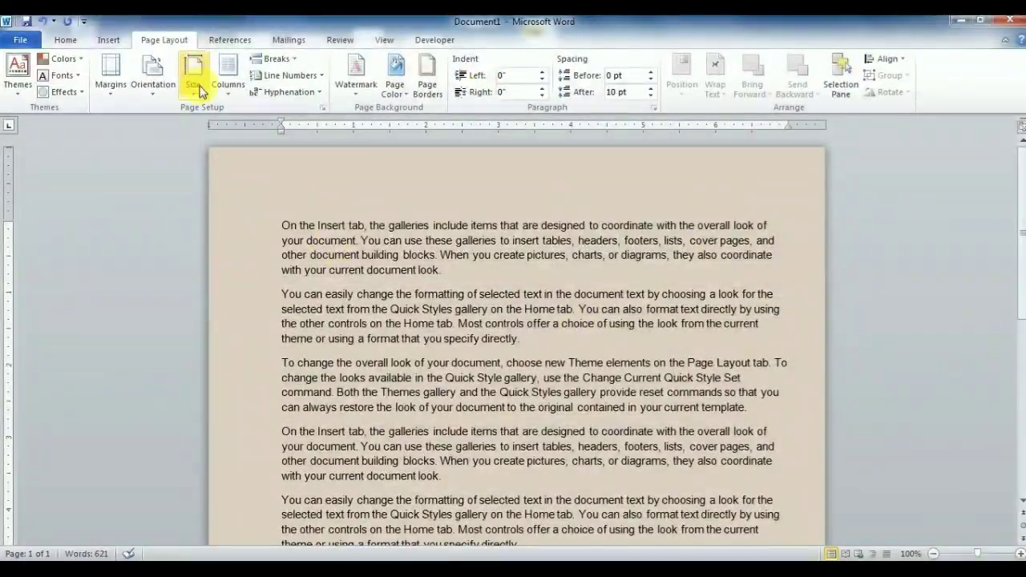
pyautogui.click(200, 91)
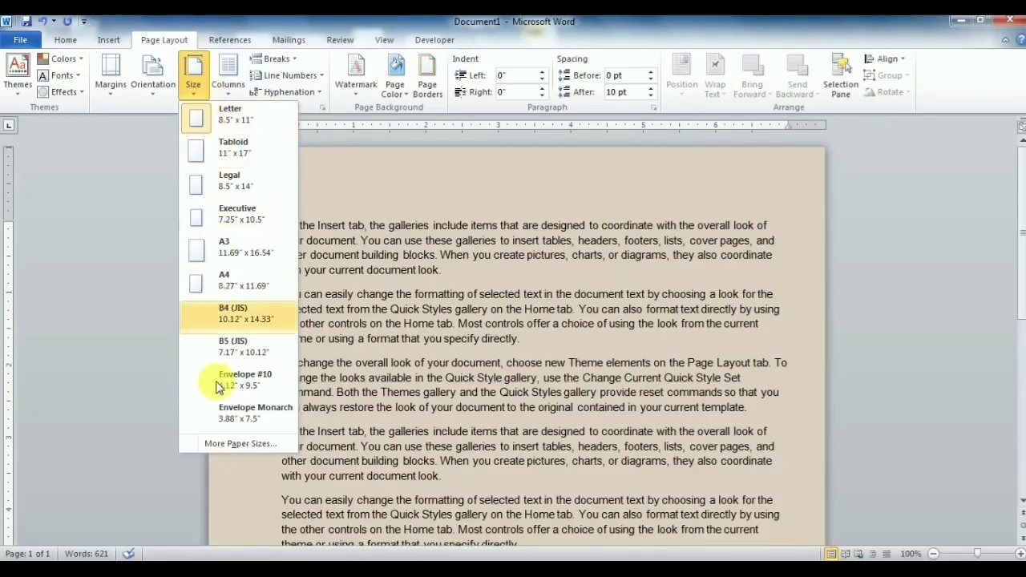
# - In Page Setup, preview Tabloid (11" x 17"), A3 and Legal (8.5" x 14") paper sizes, then close without applying
pyautogui.click(239, 445)
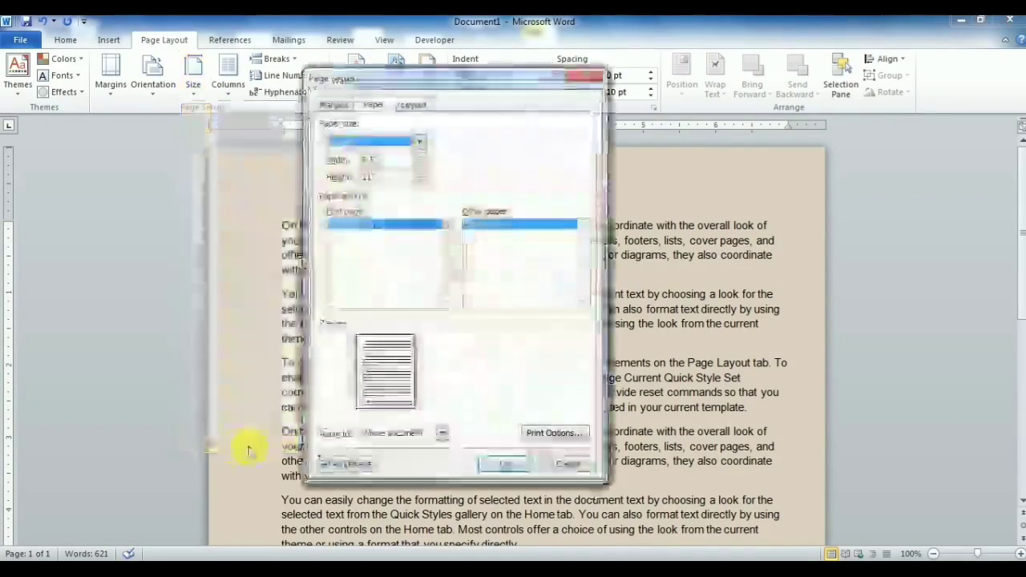
pyautogui.click(352, 142)
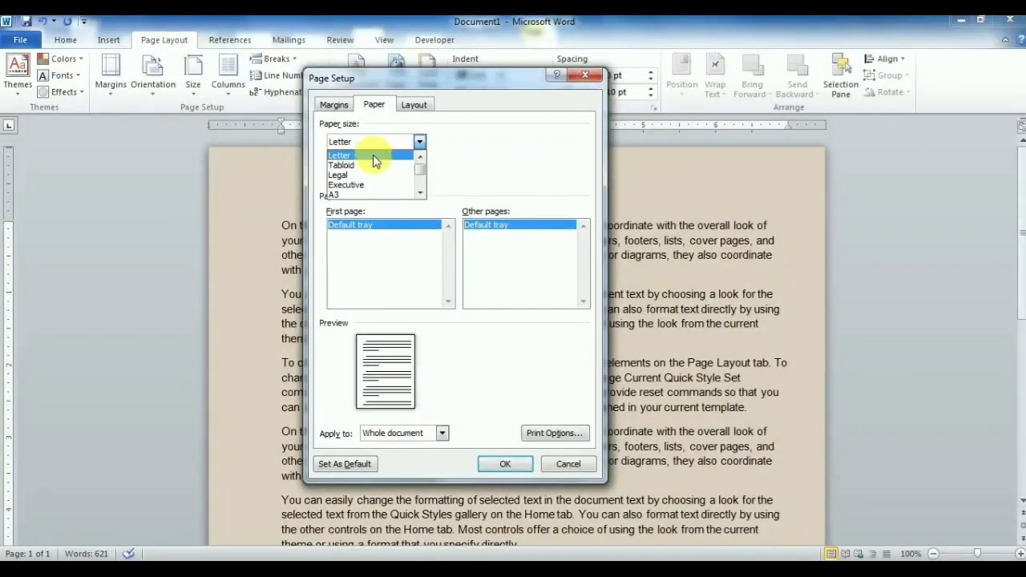
pyautogui.click(372, 165)
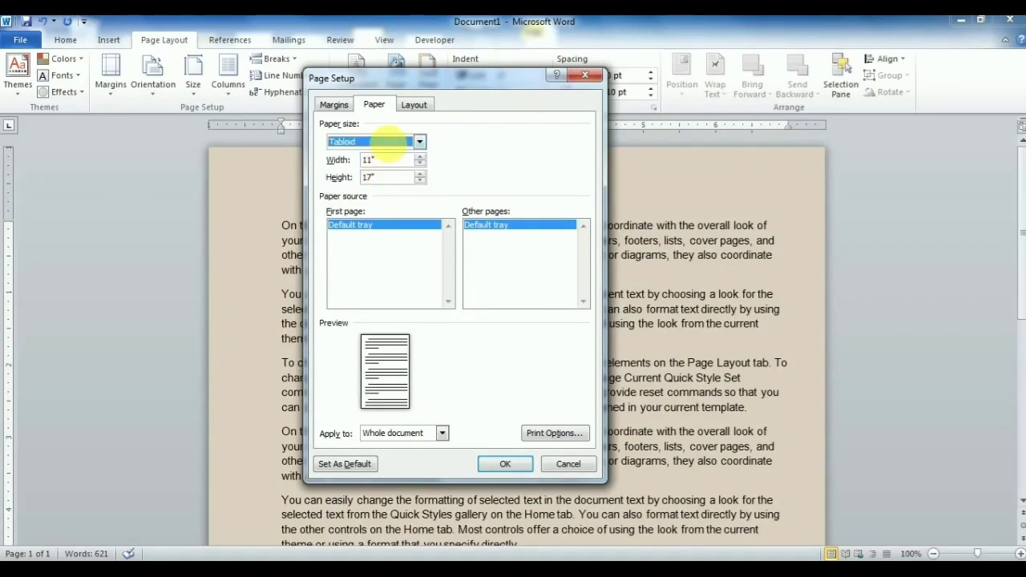
pyautogui.click(389, 142)
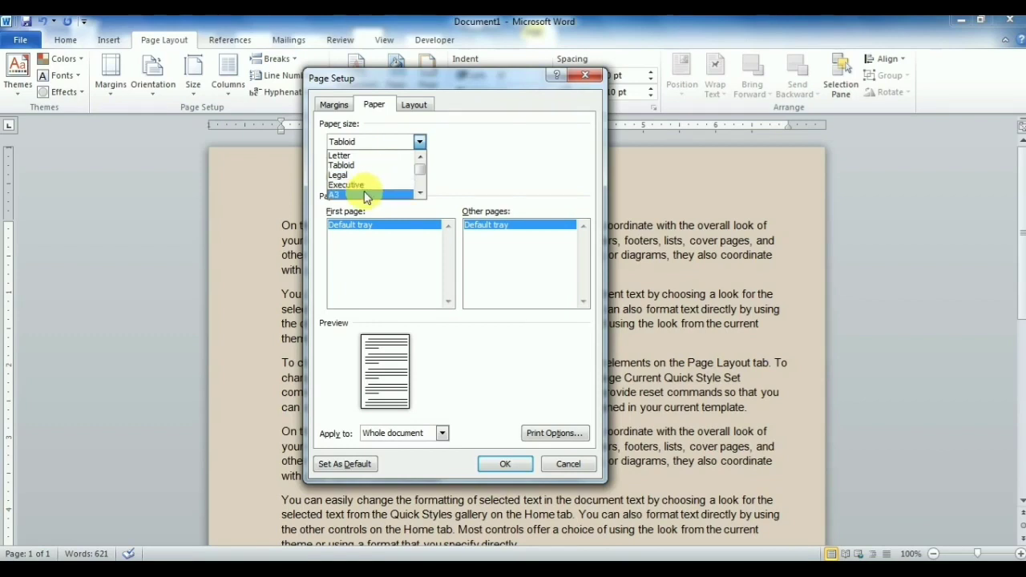
pyautogui.click(374, 195)
pyautogui.click(387, 141)
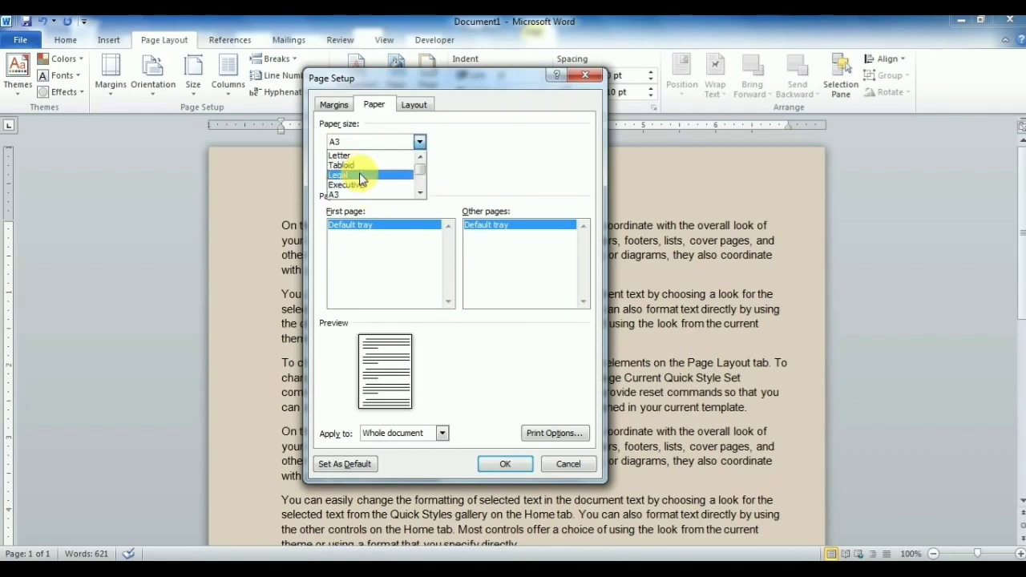
pyautogui.click(373, 177)
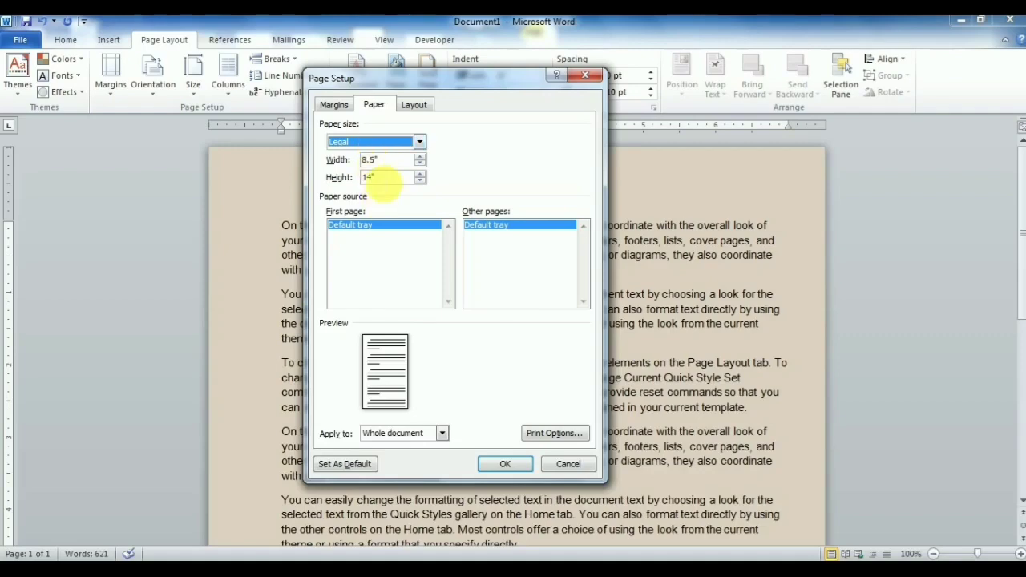
pyautogui.click(586, 74)
pyautogui.scroll(-3, 447, 516)
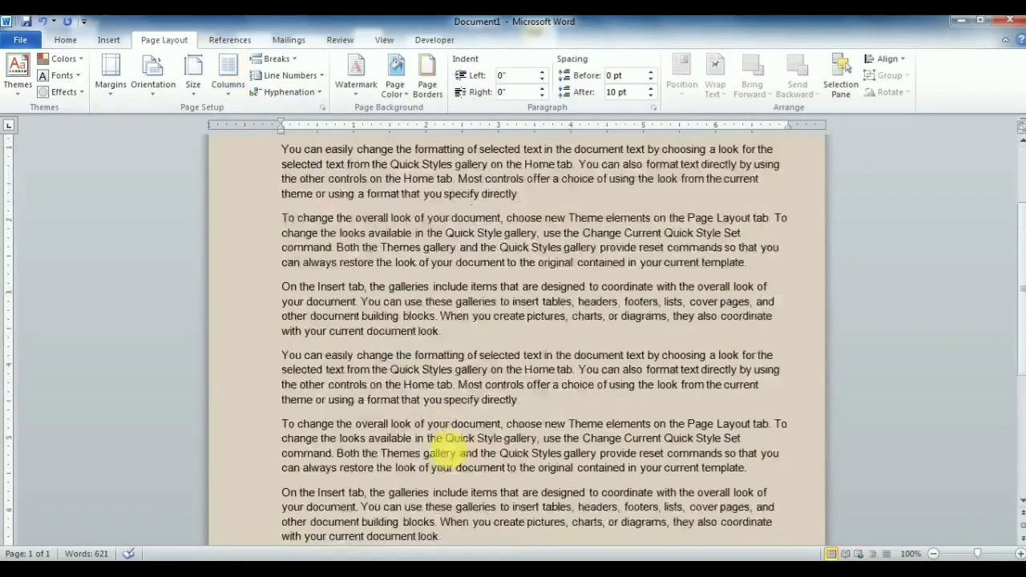
pyautogui.scroll(-3, 447, 424)
pyautogui.scroll(-2, 284, 341)
pyautogui.scroll(-2, 285, 340)
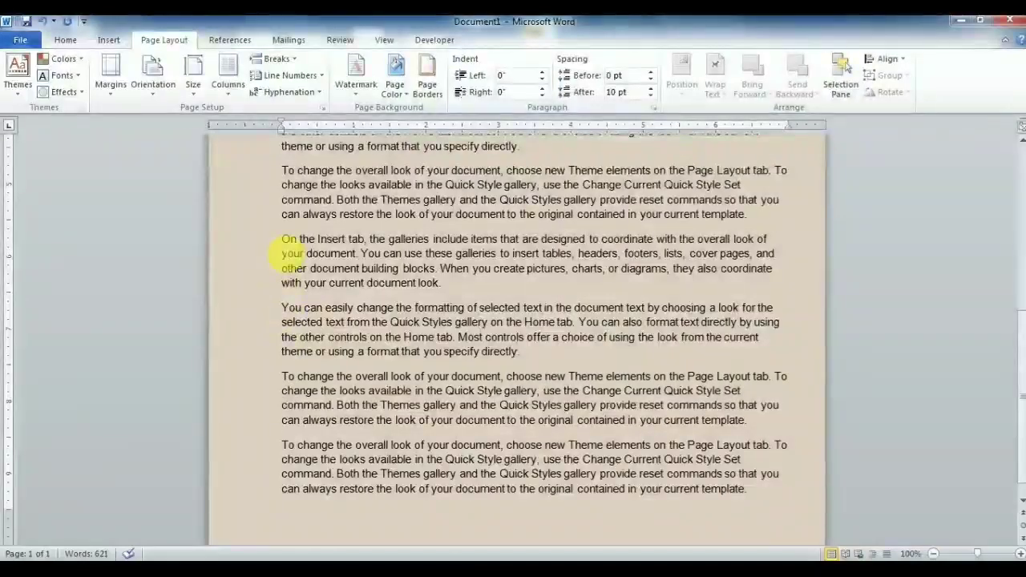
pyautogui.moveTo(273, 239); pyautogui.dragTo(829, 520)
pyautogui.press('Delete')
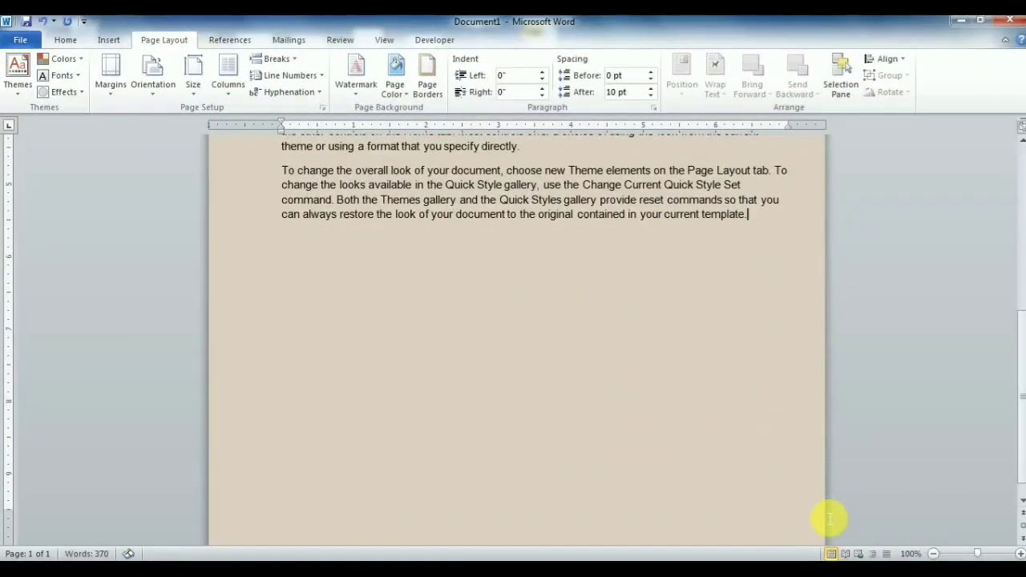
pyautogui.click(225, 84)
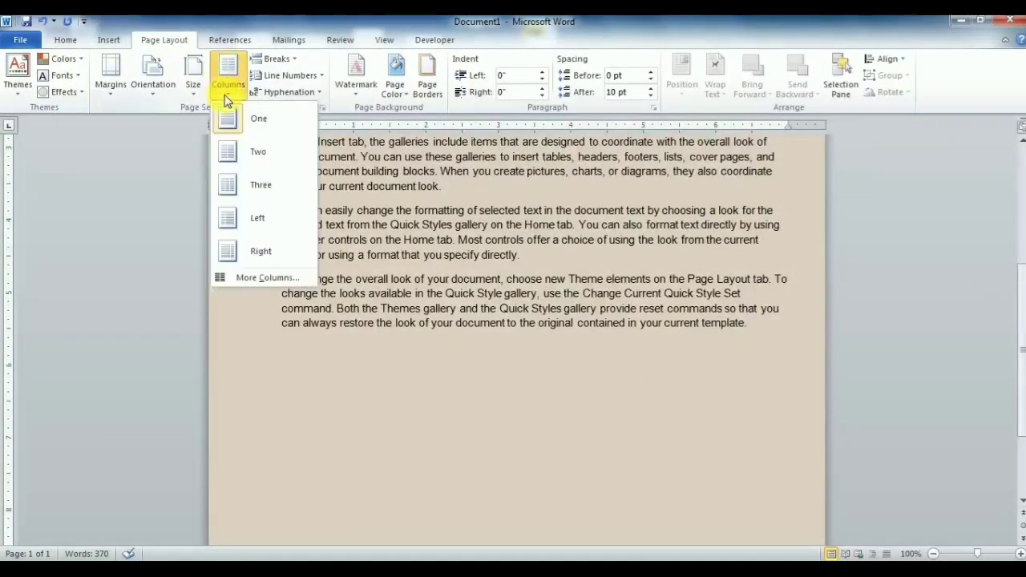
pyautogui.click(267, 154)
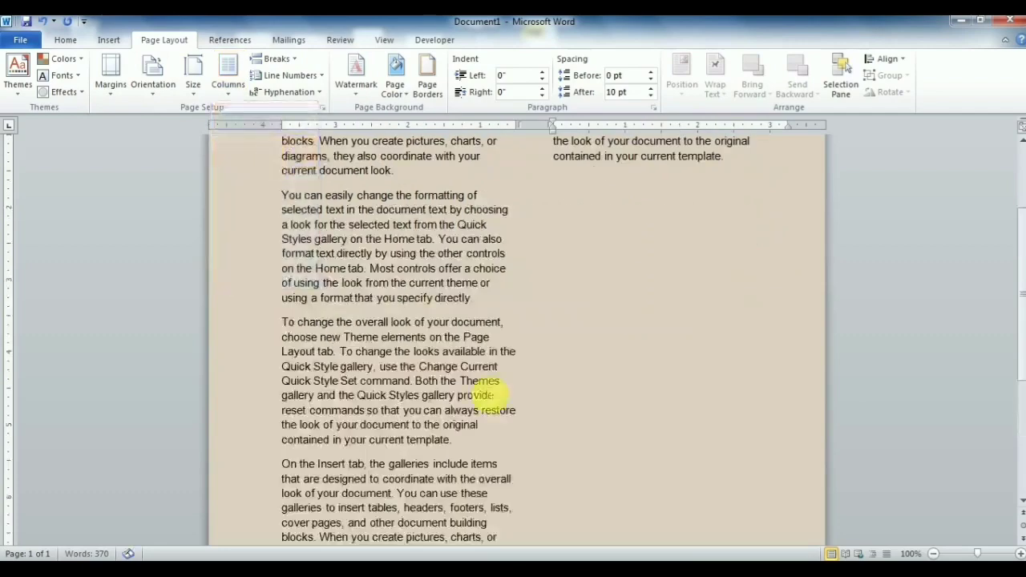
pyautogui.scroll(5, 513, 384)
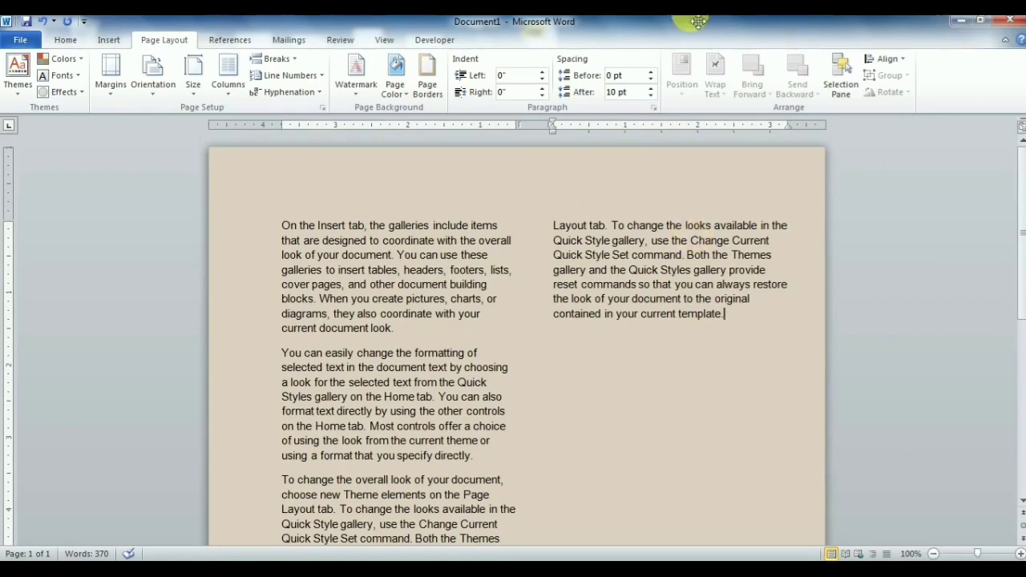
pyautogui.click(228, 88)
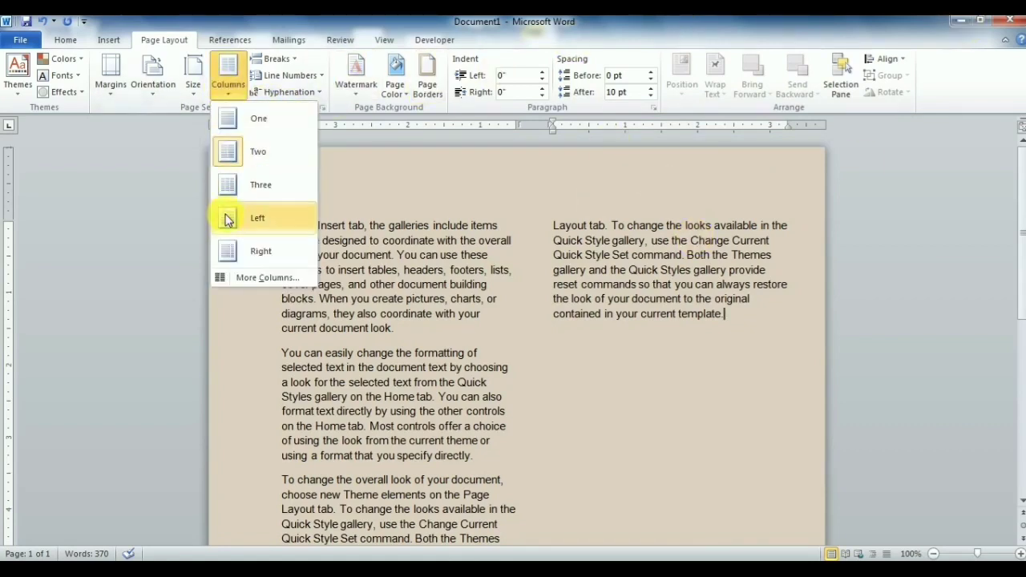
pyautogui.click(250, 194)
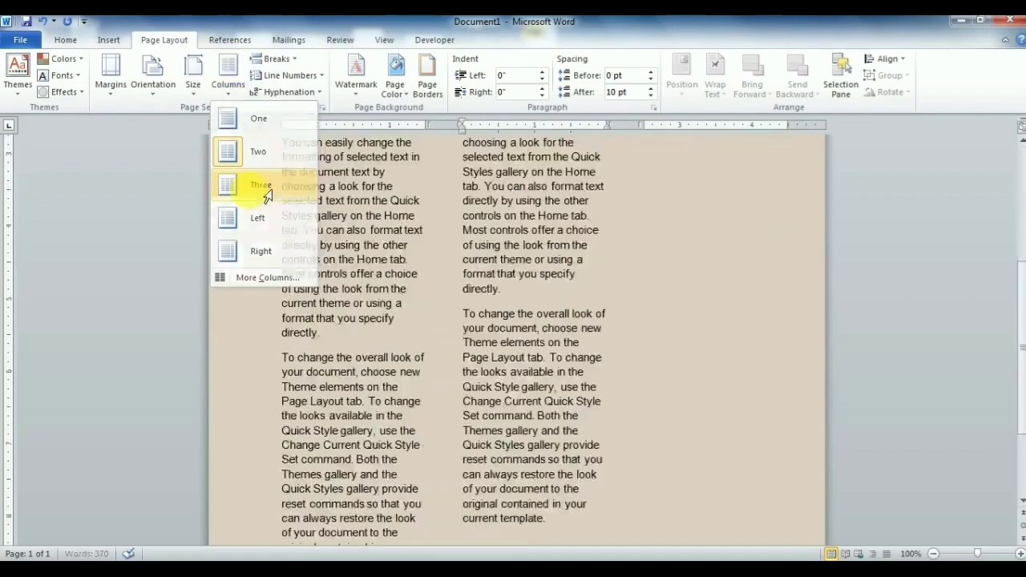
pyautogui.scroll(-5, 705, 384)
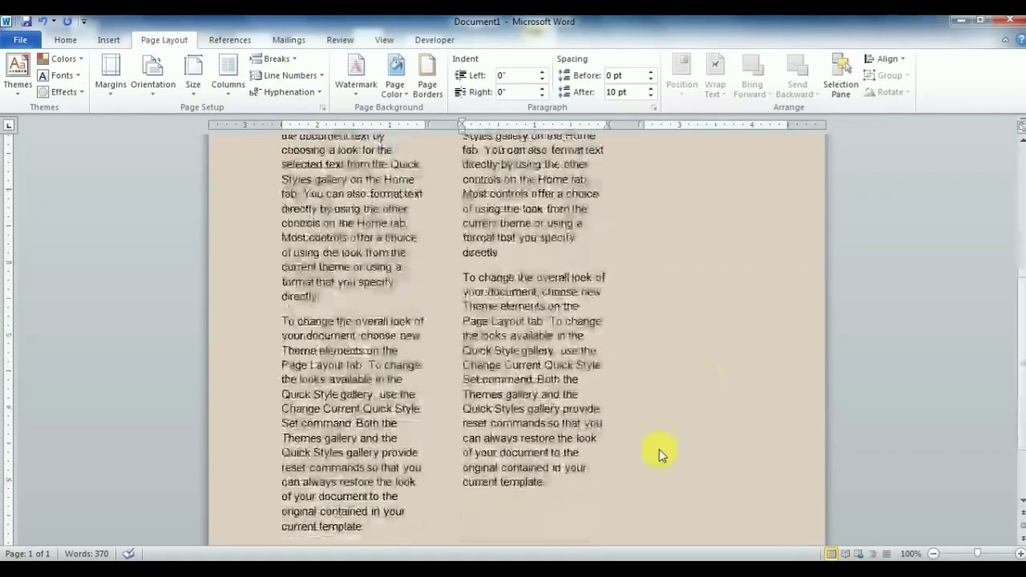
pyautogui.scroll(-2, 659, 449)
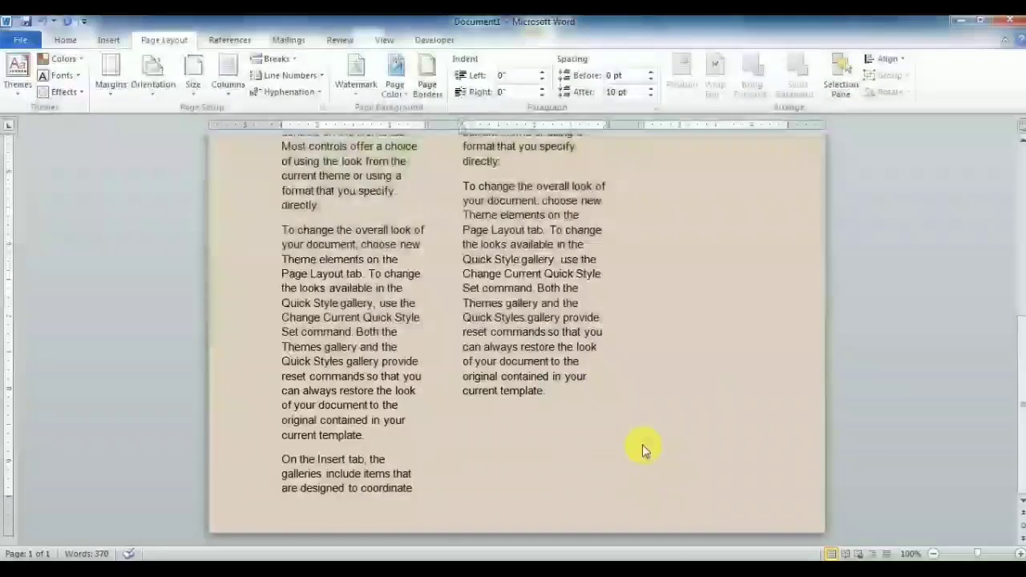
pyautogui.click(743, 303)
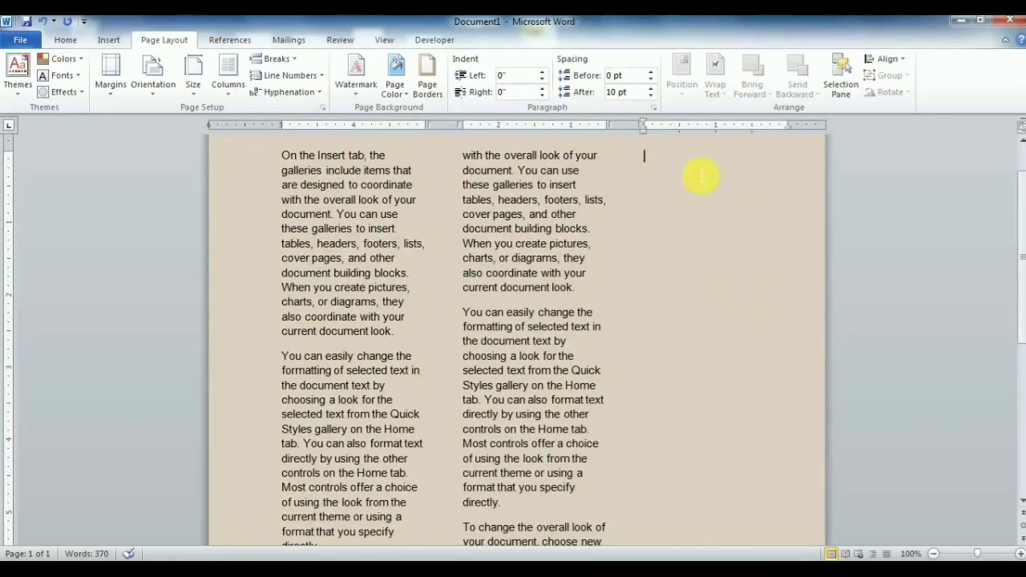
pyautogui.scroll(-3, 716, 222)
pyautogui.scroll(-4, 722, 222)
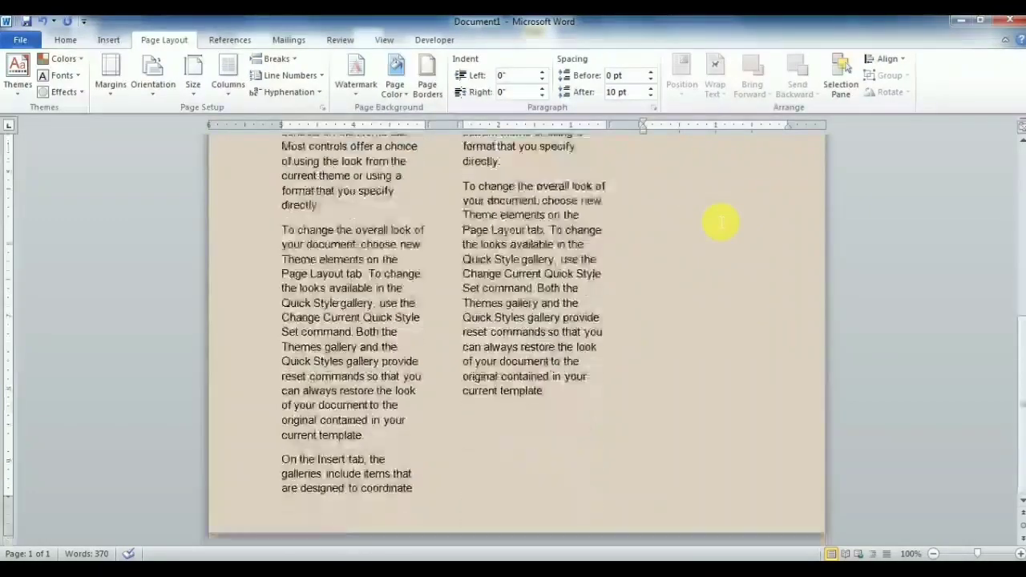
pyautogui.scroll(4, 722, 223)
pyautogui.scroll(3, 721, 223)
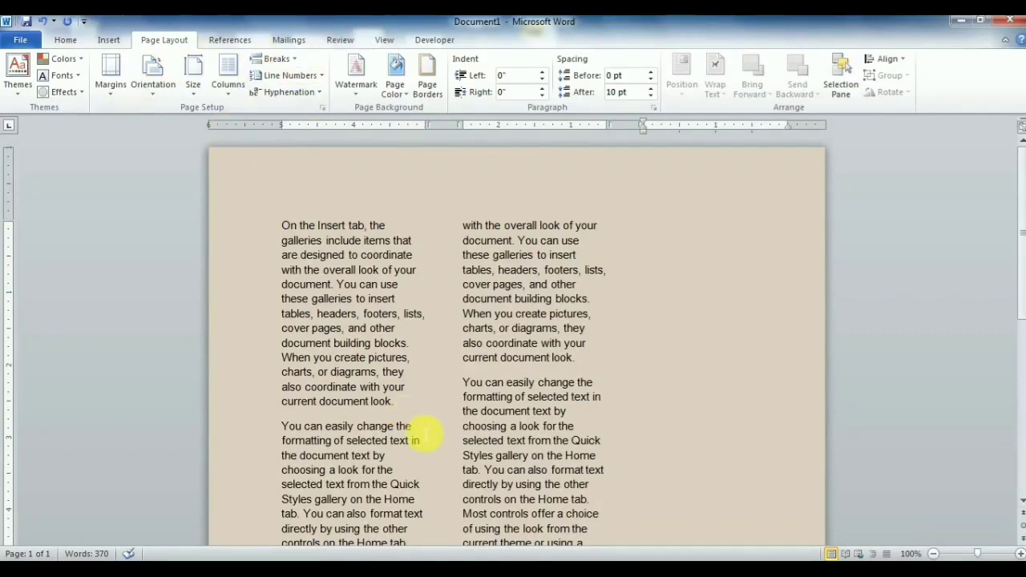
pyautogui.moveTo(281, 225); pyautogui.dragTo(417, 136)
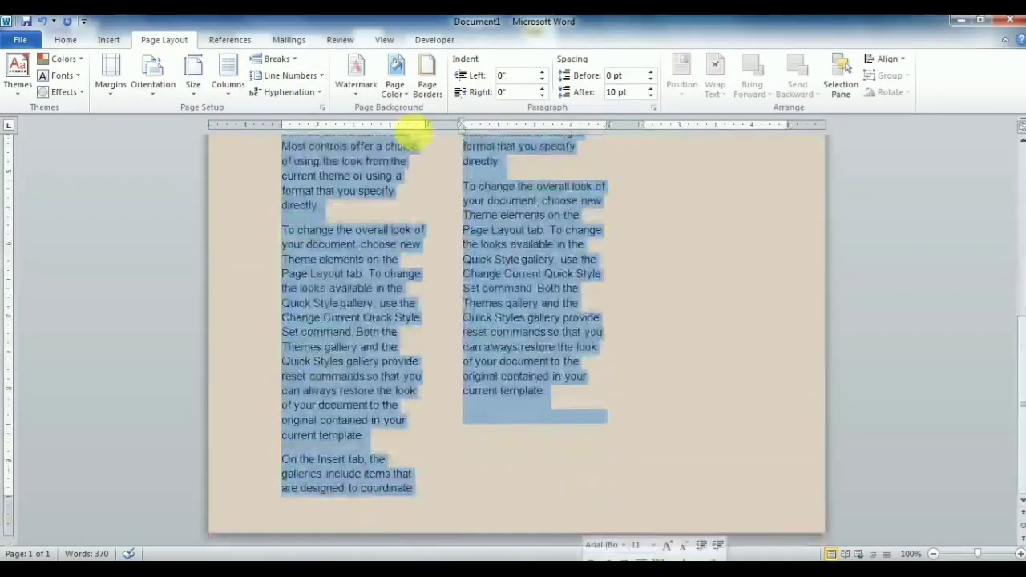
pyautogui.click(229, 84)
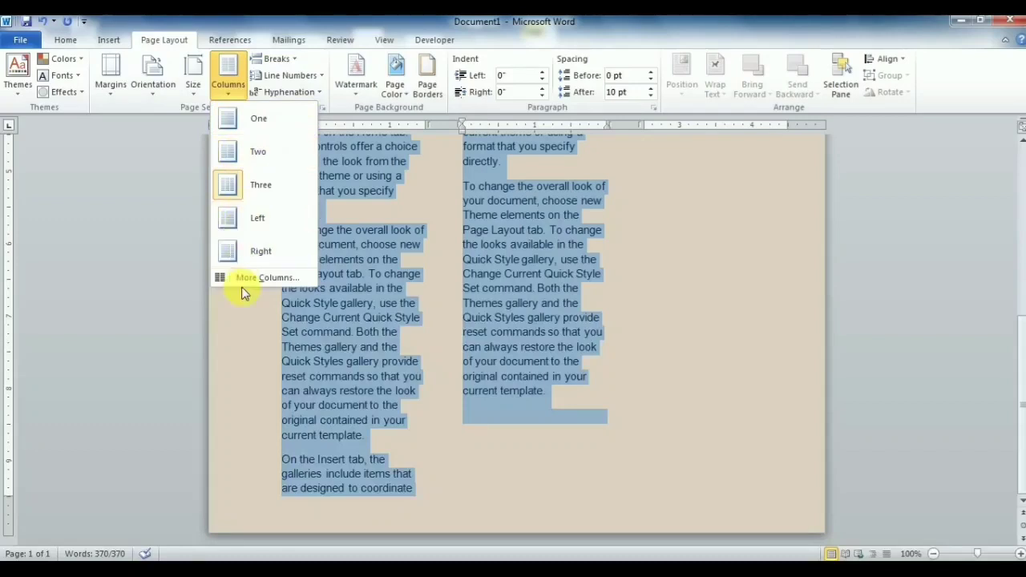
pyautogui.click(244, 278)
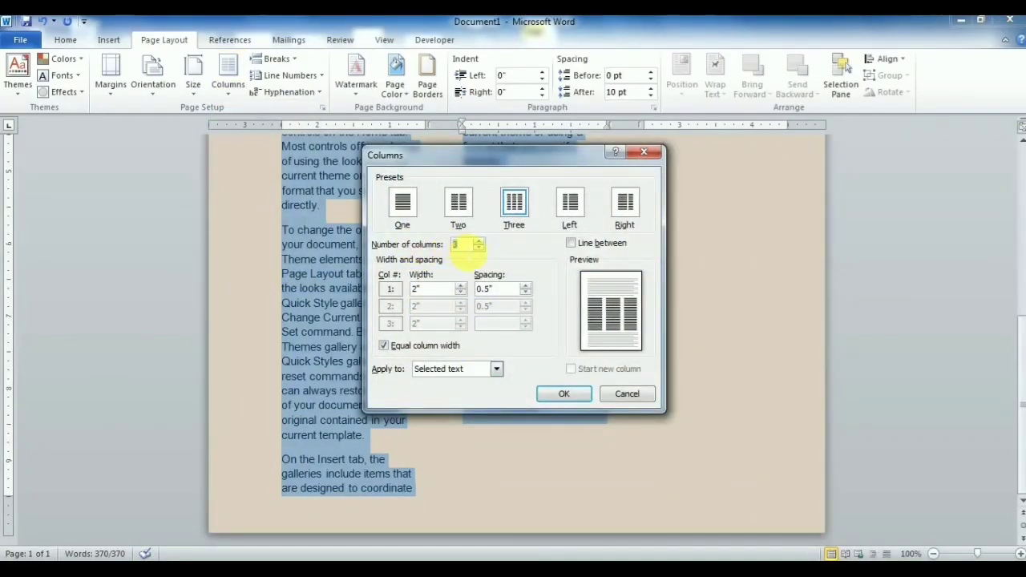
pyautogui.write('4')
pyautogui.press('Return')
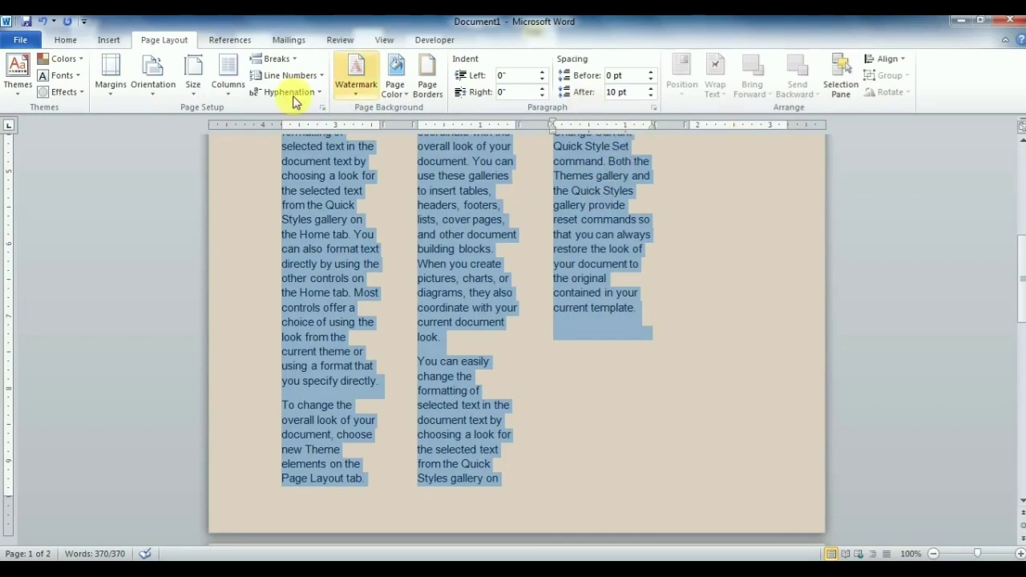
pyautogui.click(228, 87)
pyautogui.click(267, 280)
pyautogui.write('5')
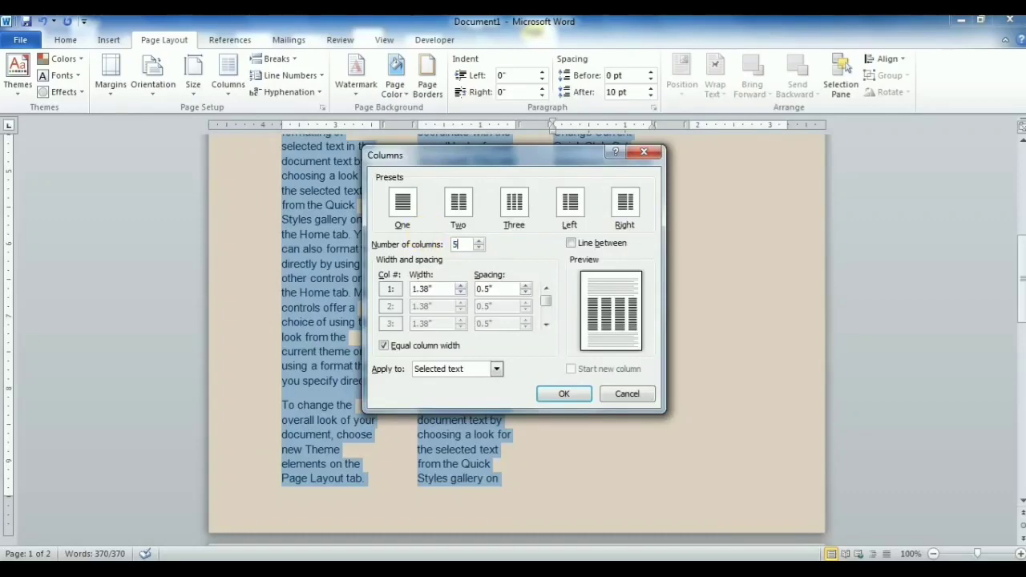
pyautogui.press('Return')
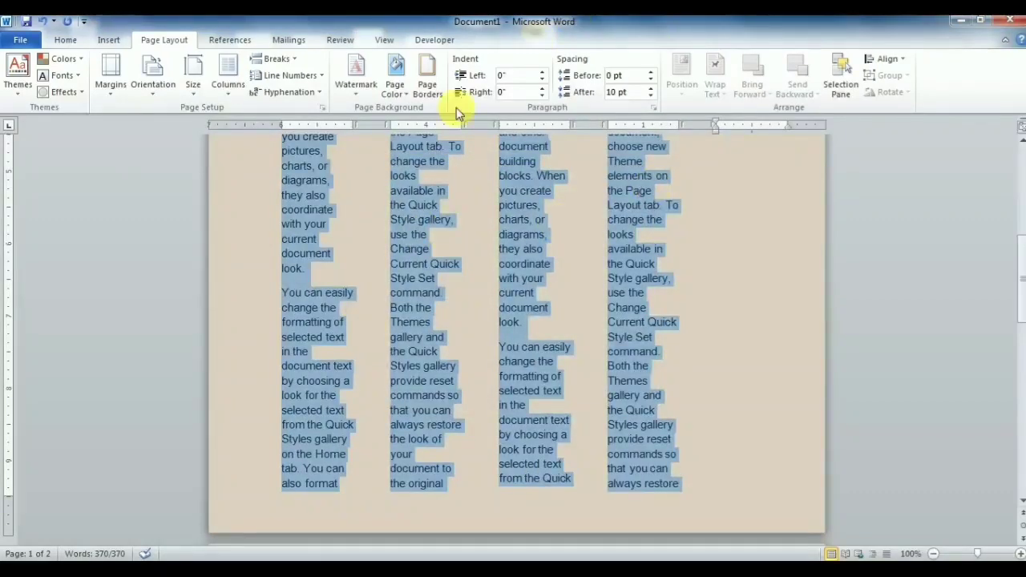
pyautogui.scroll(7, 621, 258)
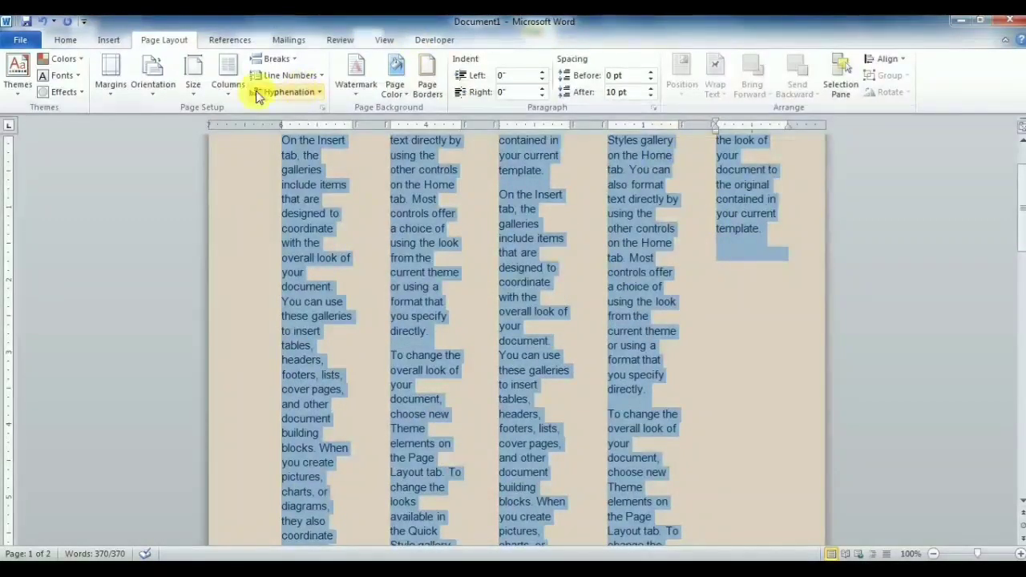
pyautogui.click(229, 88)
pyautogui.click(266, 231)
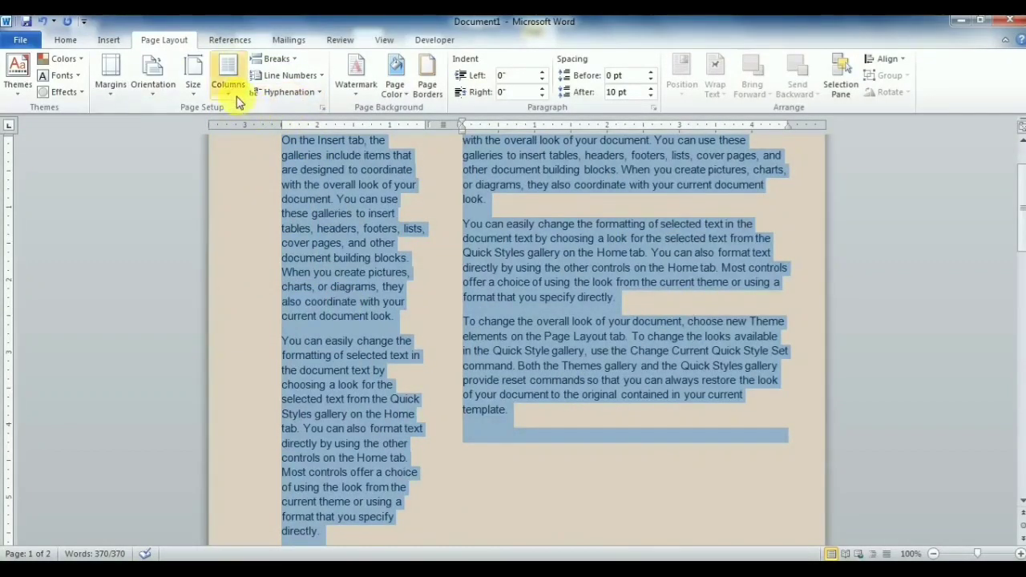
pyautogui.click(230, 84)
pyautogui.click(264, 258)
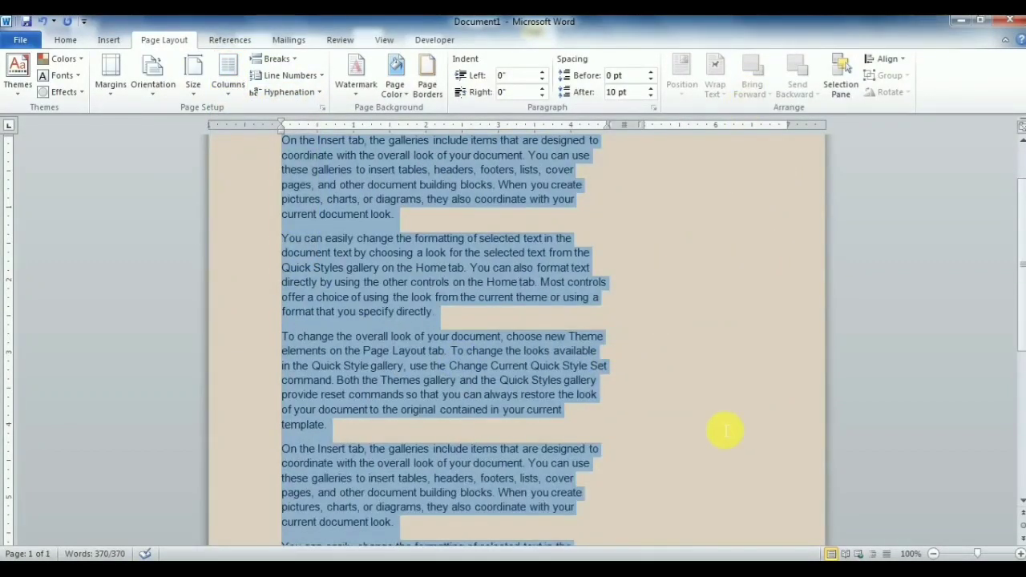
pyautogui.scroll(2, 725, 432)
pyautogui.scroll(-2, 723, 429)
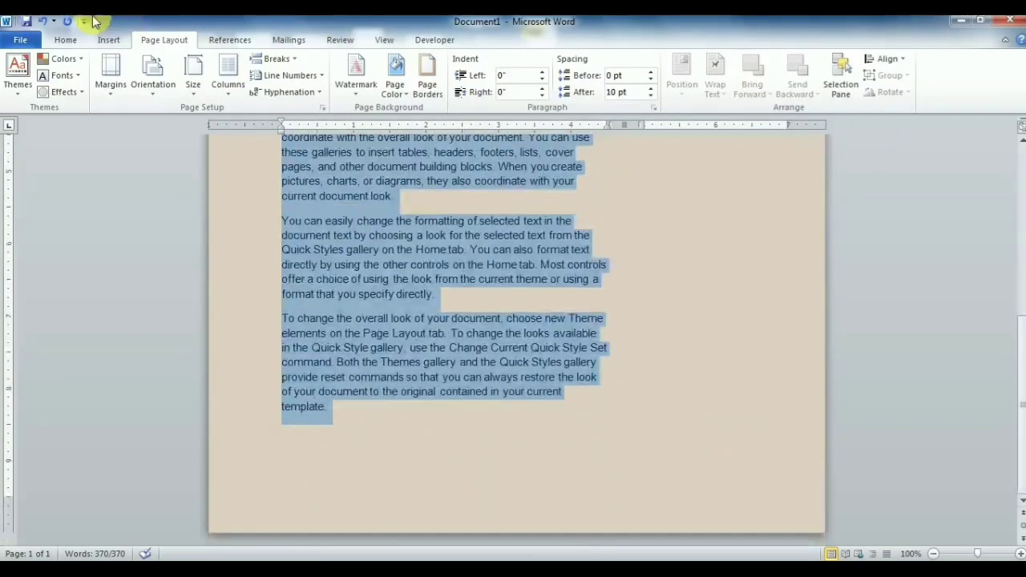
pyautogui.click(233, 88)
pyautogui.click(245, 132)
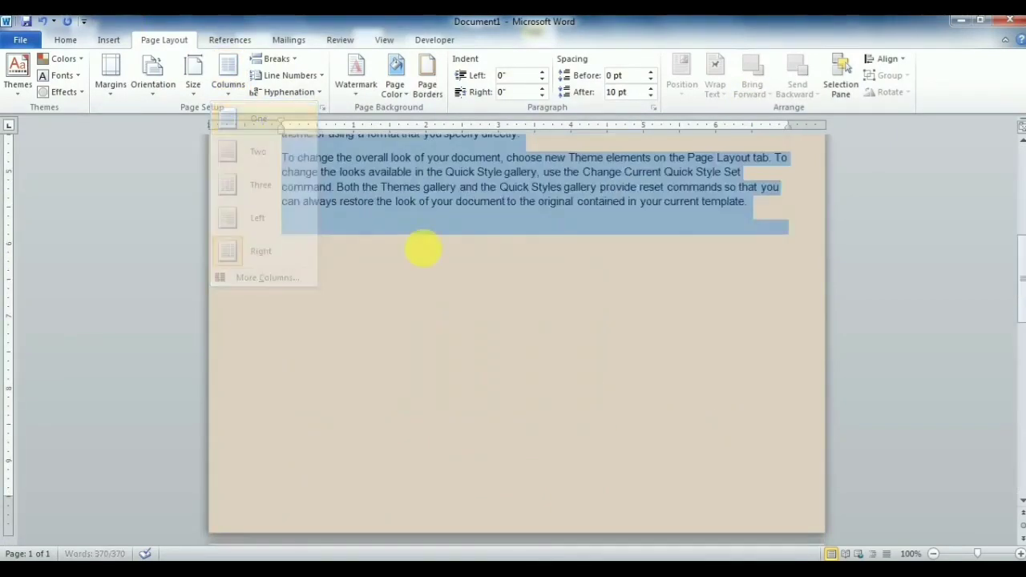
pyautogui.scroll(5, 556, 310)
pyautogui.scroll(4, 556, 310)
pyautogui.scroll(-6, 556, 310)
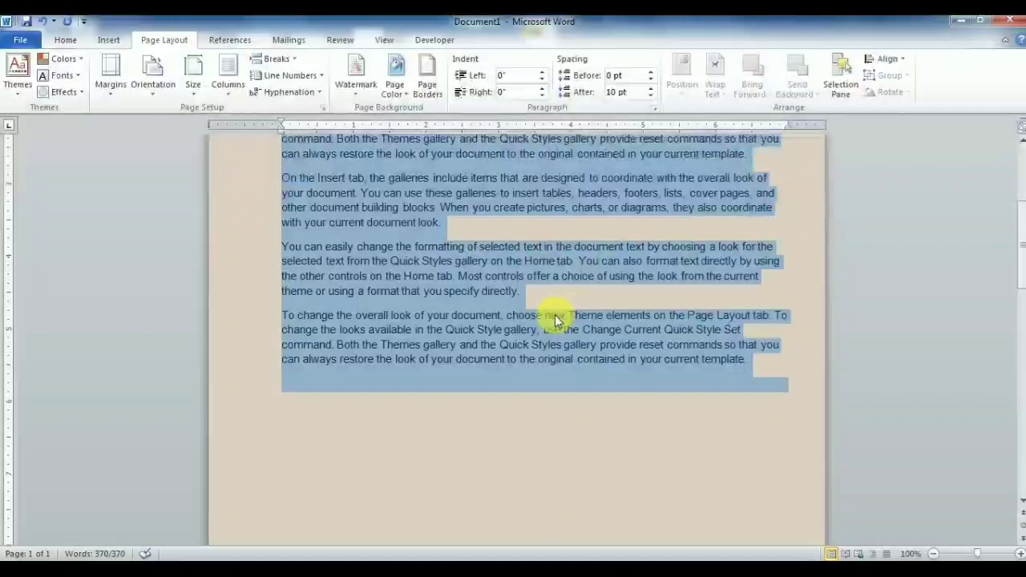
pyautogui.click(408, 419)
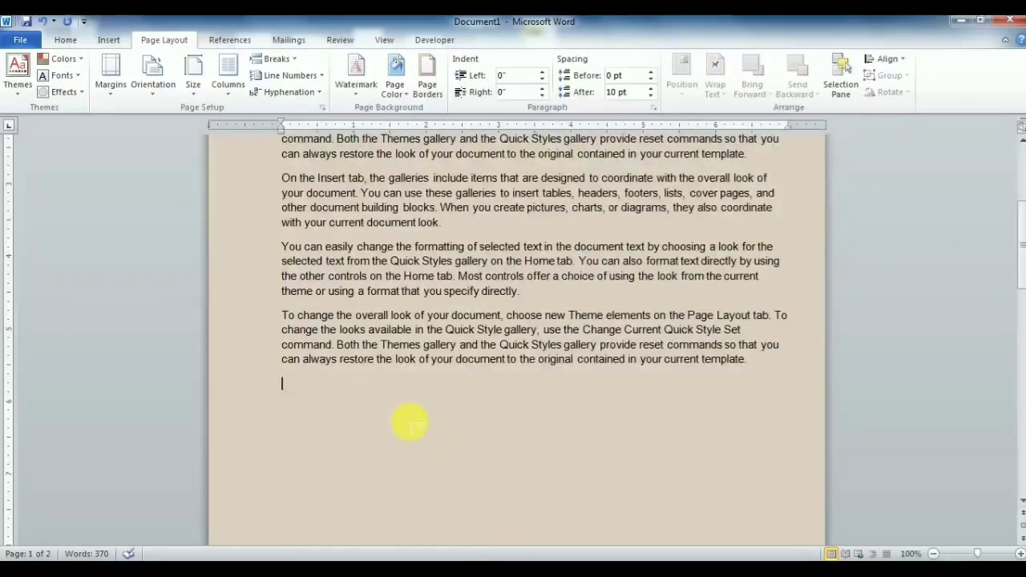
# - Insert a page break after the text, then remove it with Backspace
pyautogui.click(279, 63)
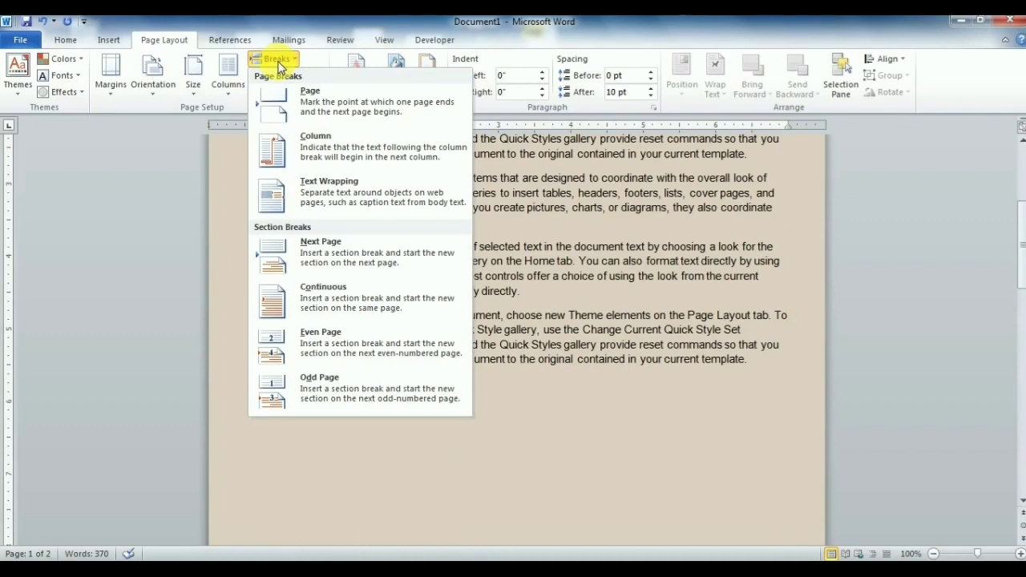
pyautogui.click(575, 417)
pyautogui.scroll(-5, 497, 430)
pyautogui.scroll(-1, 465, 377)
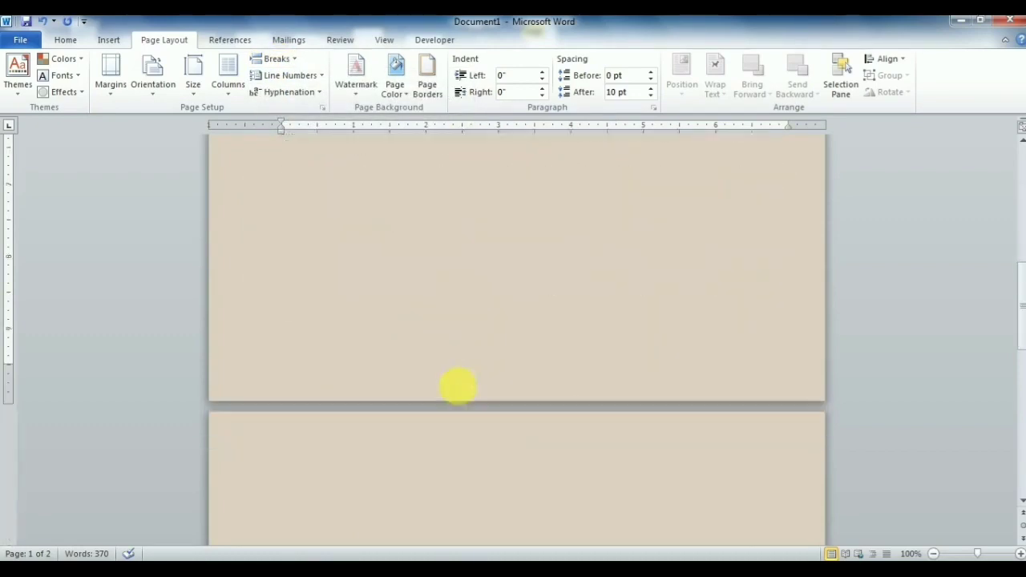
pyautogui.press('BackSpace')
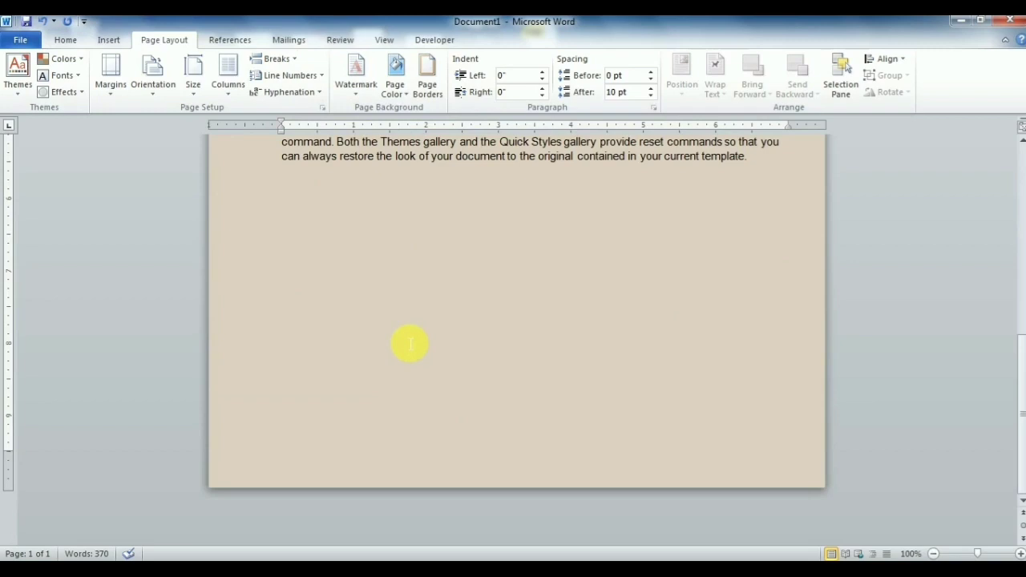
# - Insert a page break again, undo it, and dismiss the Breaks list without inserting anything
pyautogui.click(279, 65)
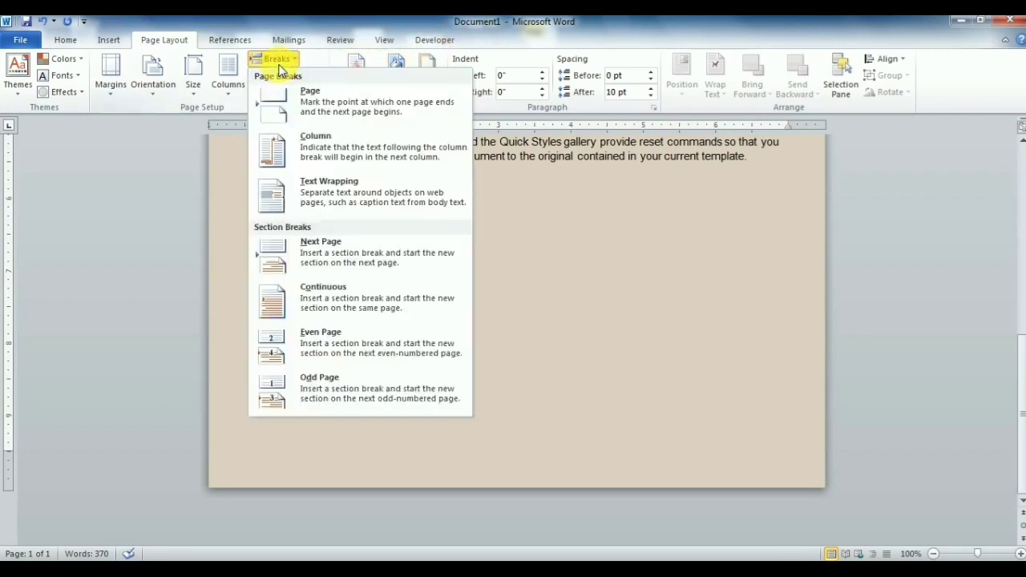
pyautogui.click(290, 112)
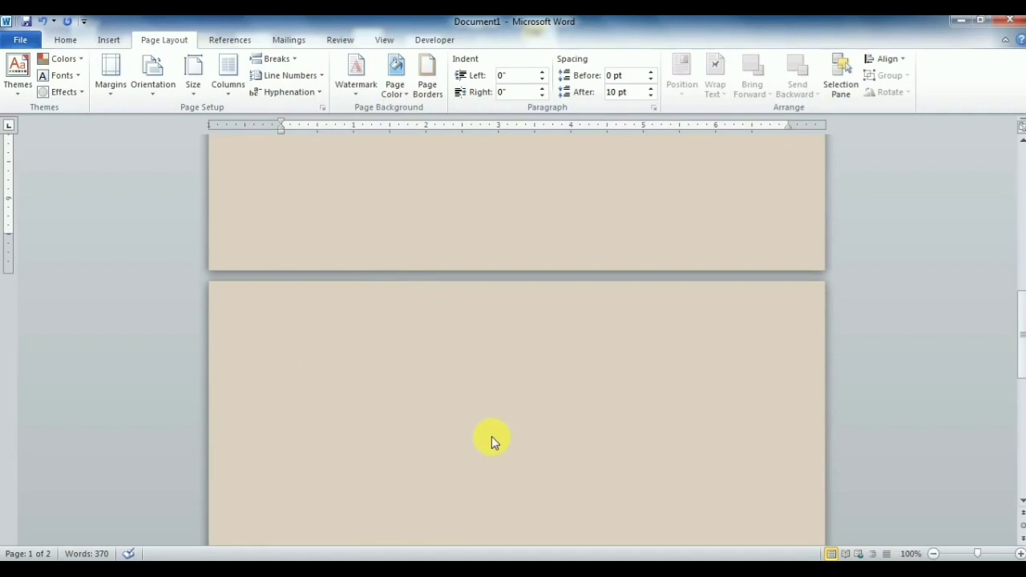
pyautogui.hotkey('ctrl', 'z')
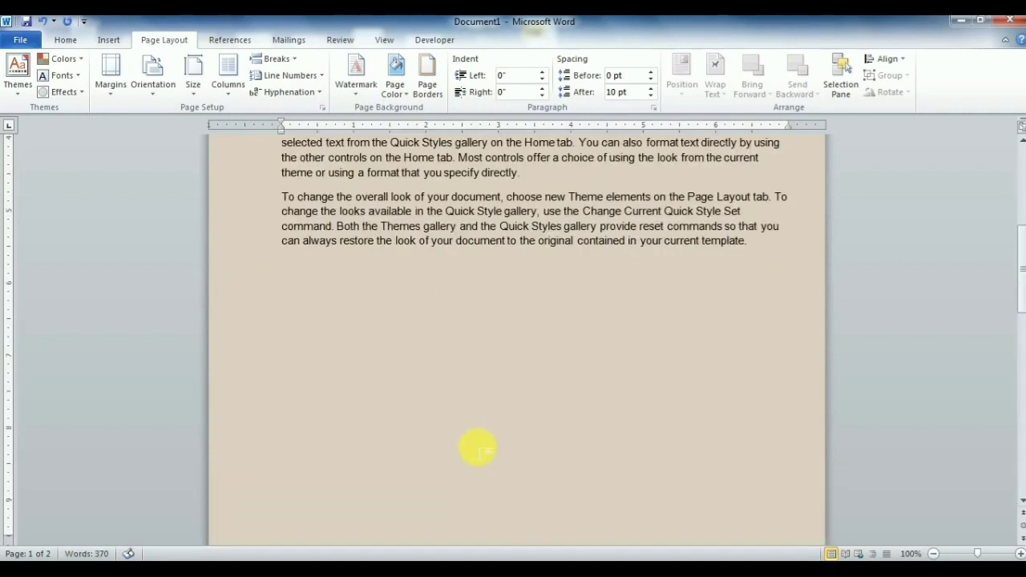
pyautogui.scroll(-3, 477, 451)
pyautogui.scroll(-2, 401, 417)
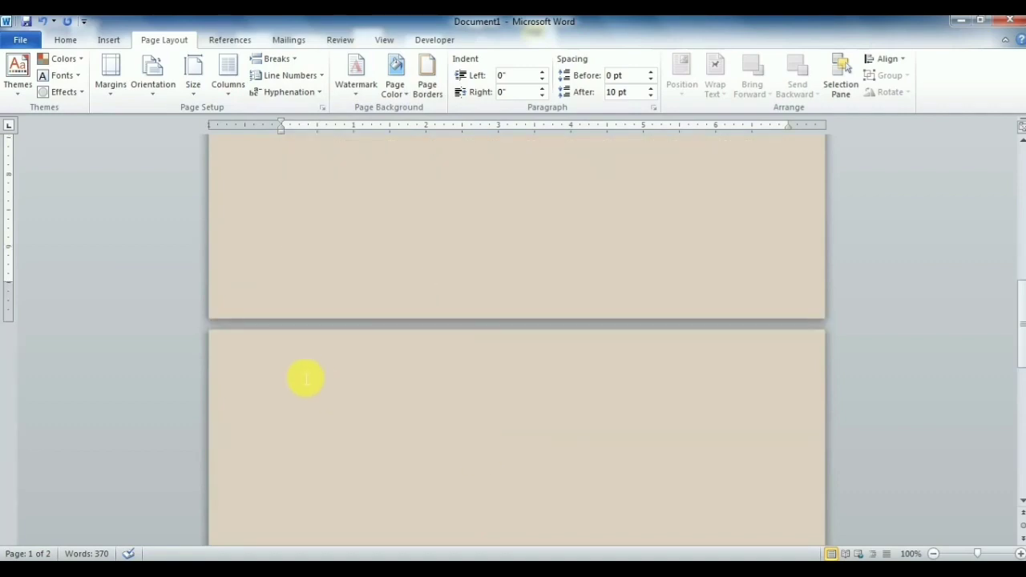
pyautogui.scroll(3, 543, 417)
pyautogui.scroll(2, 543, 398)
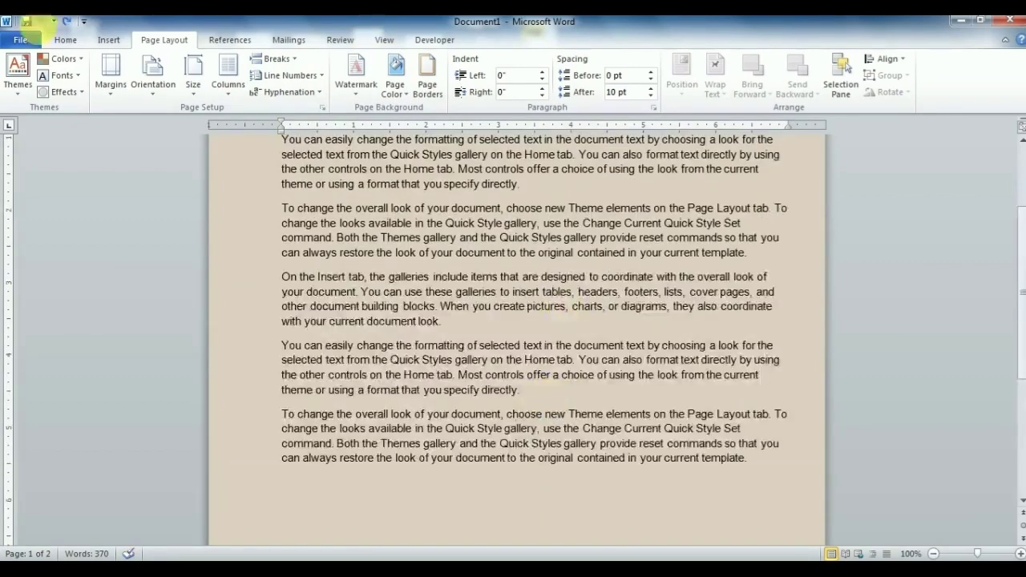
pyautogui.click(276, 58)
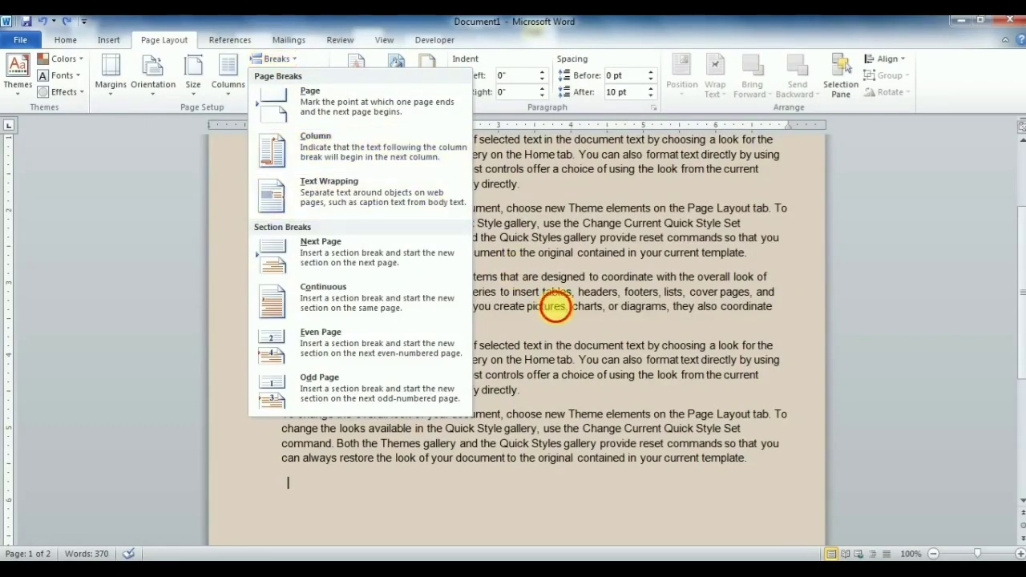
pyautogui.click(697, 284)
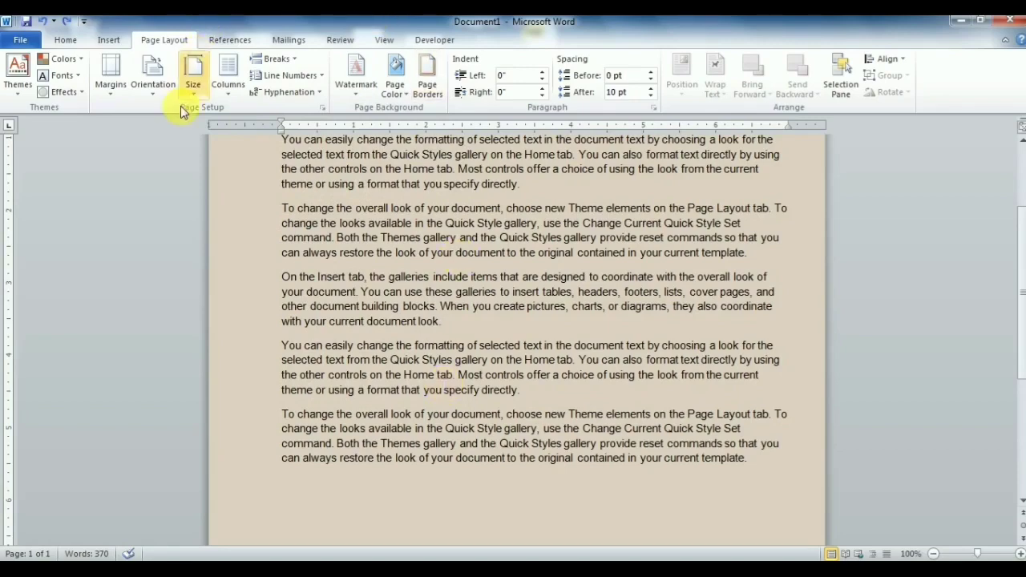
# - Insert a column break at the caret in the last paragraph
pyautogui.click(275, 58)
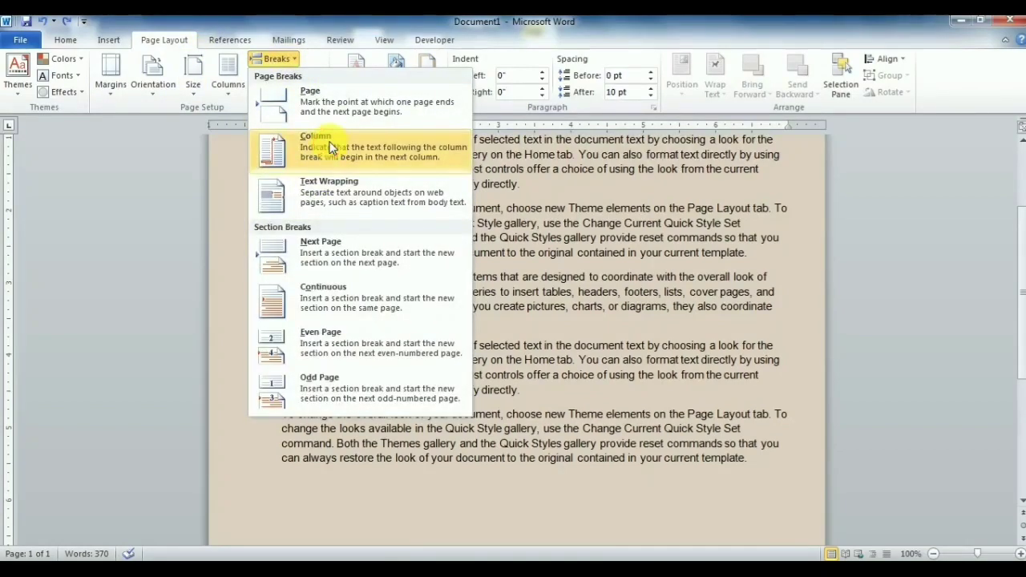
pyautogui.click(330, 147)
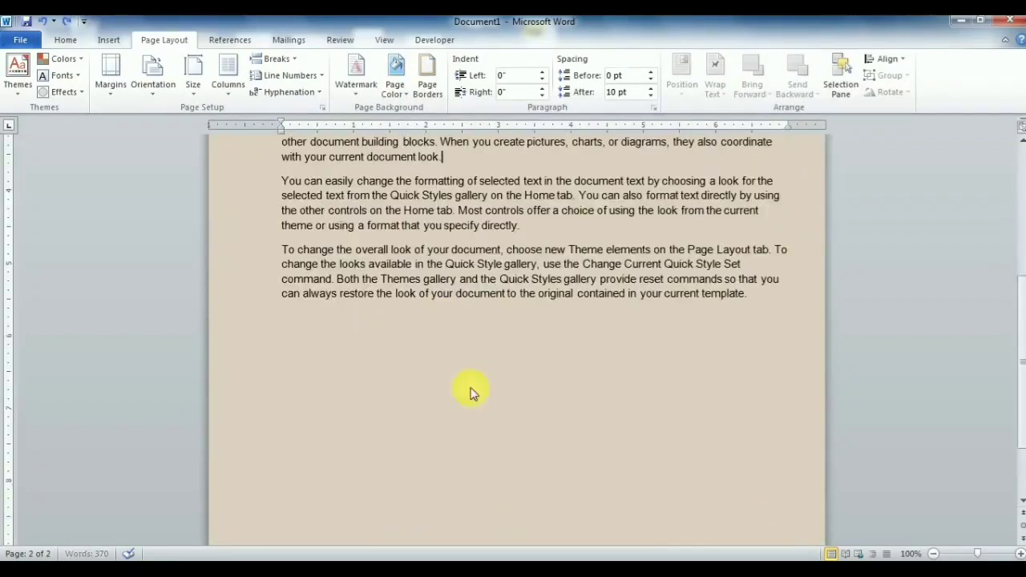
pyautogui.click(275, 59)
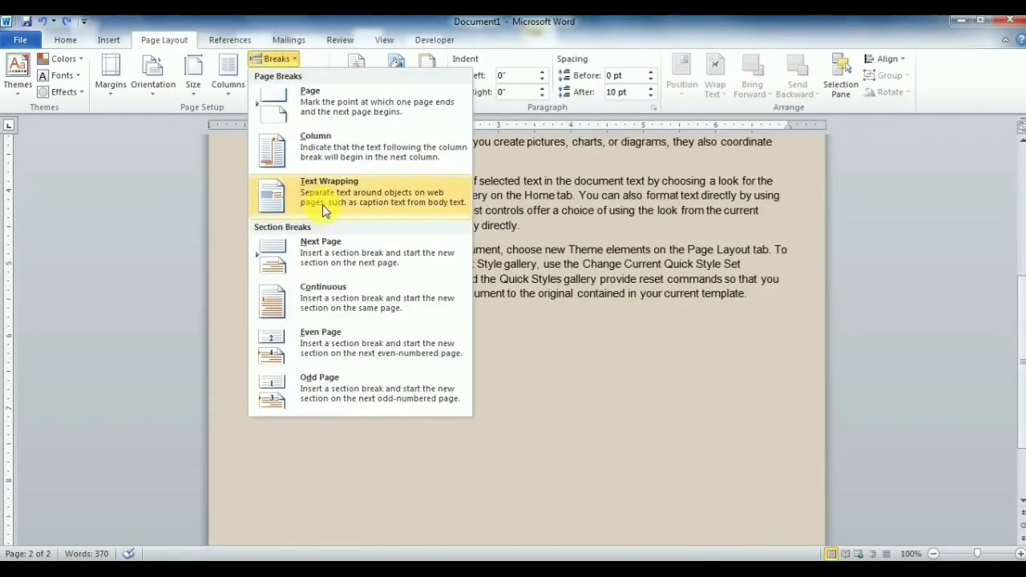
pyautogui.click(531, 250)
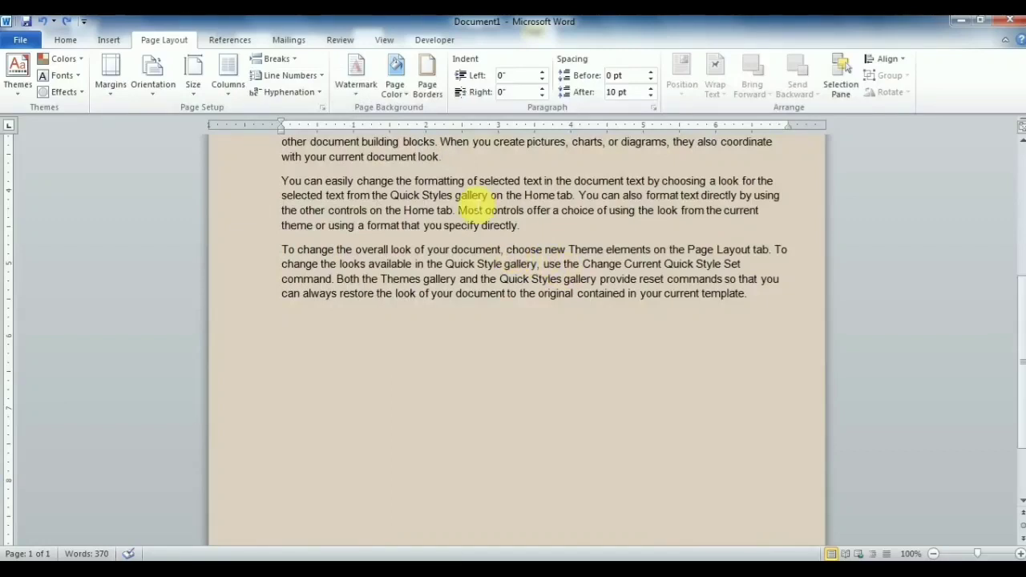
# - Add text wrapping breaks before 'To change the looks' and 'use the Change Current…', then delete all text
pyautogui.click(277, 59)
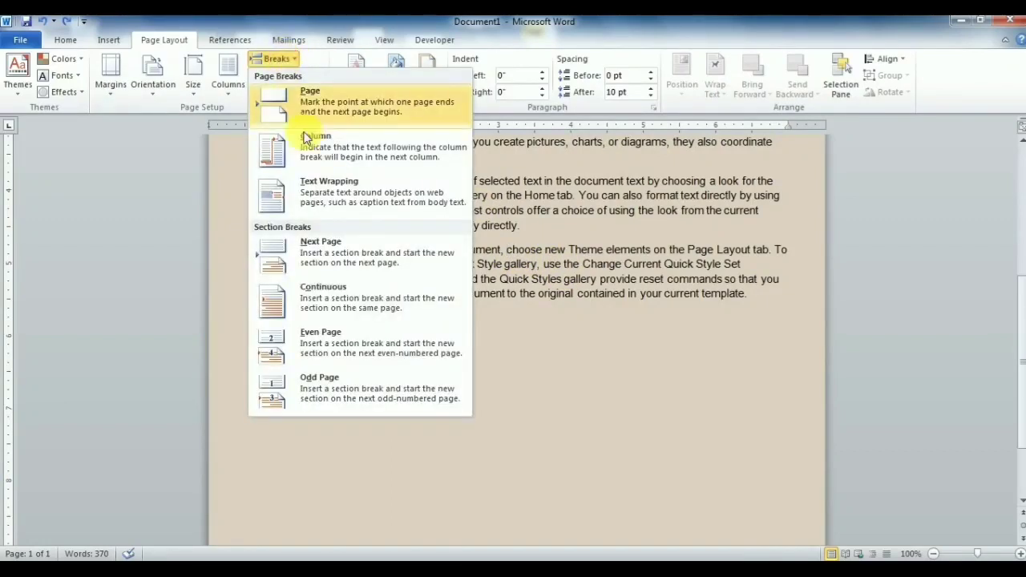
pyautogui.click(309, 200)
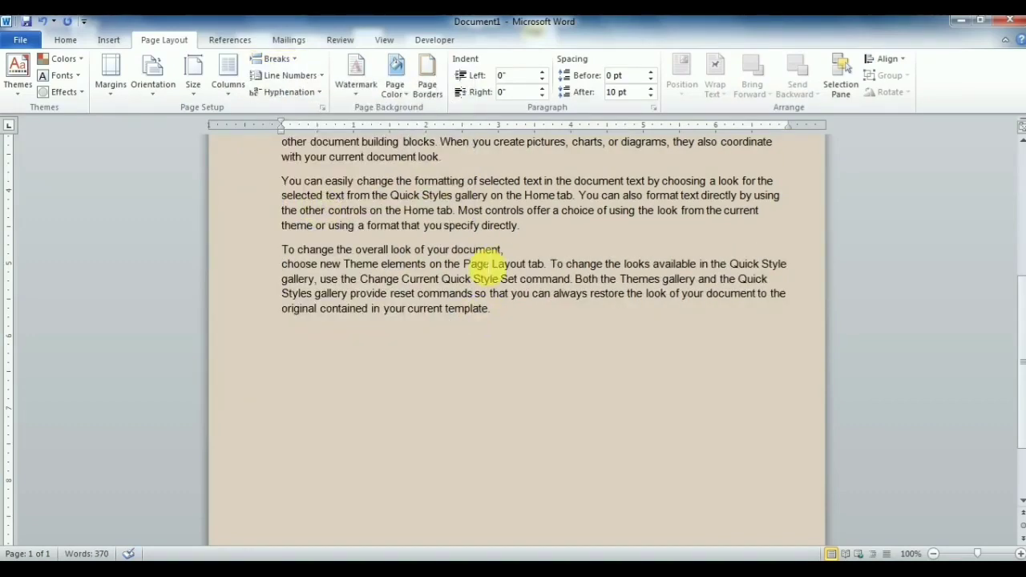
pyautogui.click(273, 58)
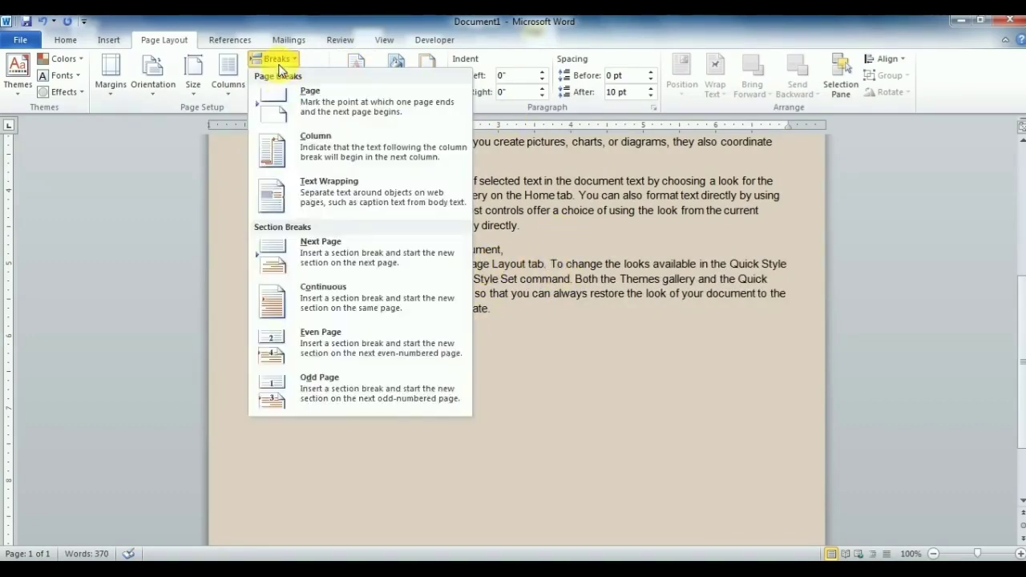
pyautogui.click(329, 184)
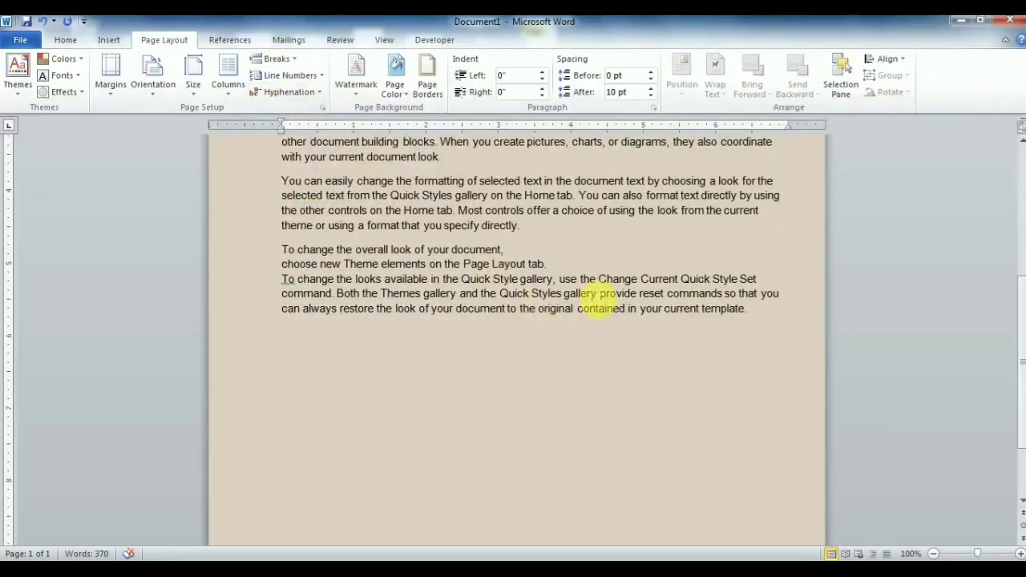
pyautogui.click(563, 279)
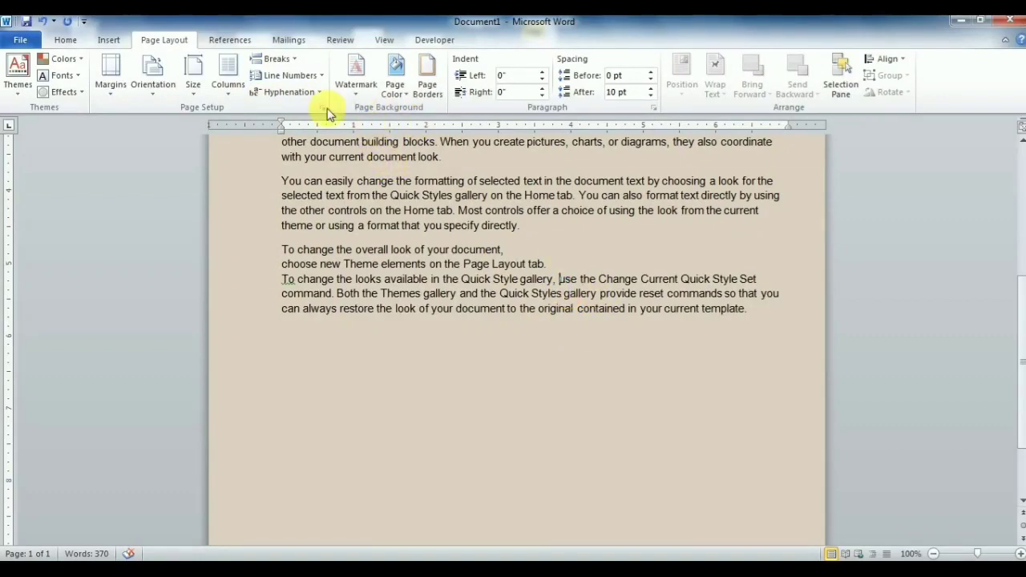
pyautogui.click(278, 63)
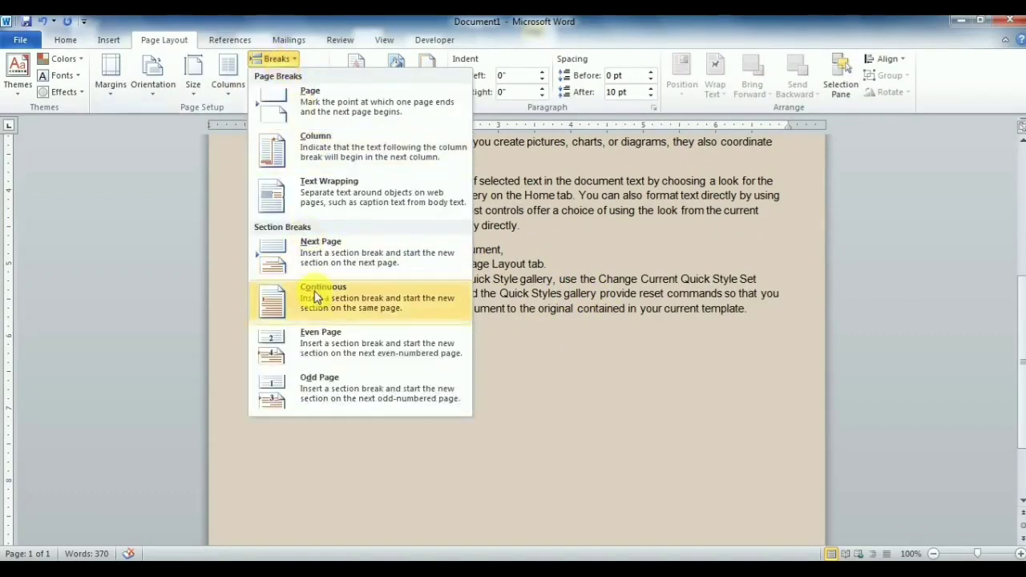
pyautogui.click(348, 206)
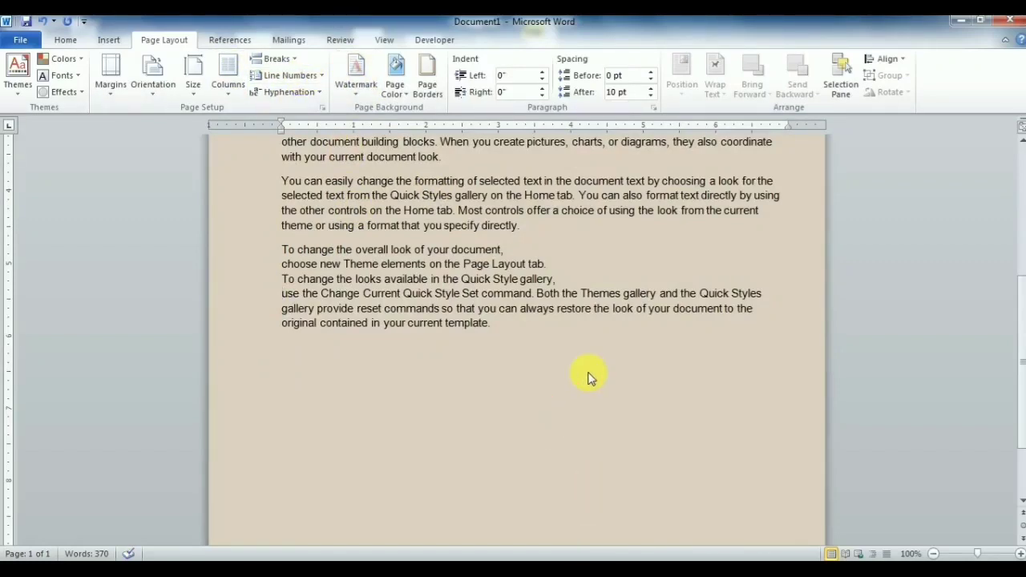
pyautogui.hotkey('ctrl', 'a')
pyautogui.press('Delete')
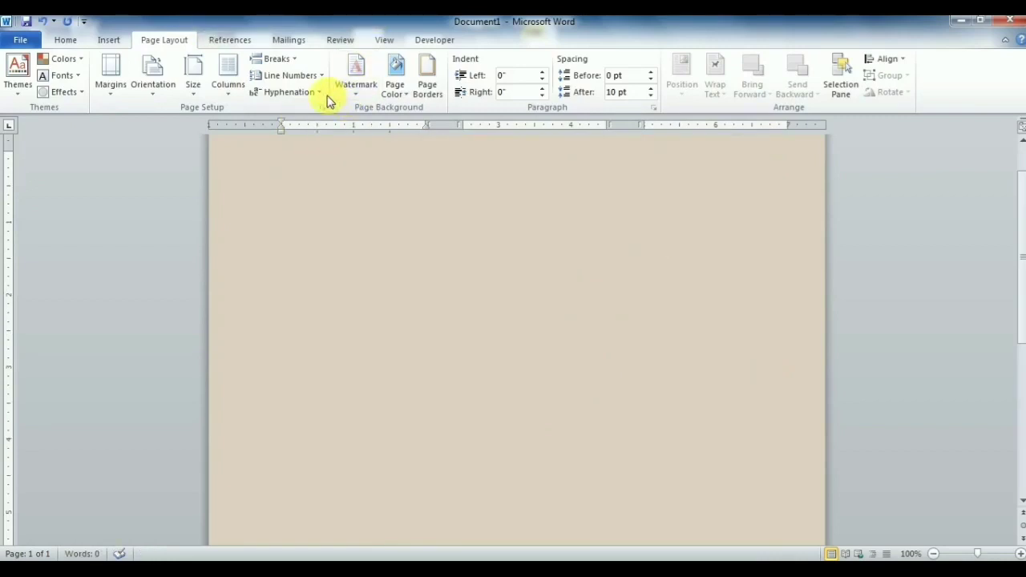
# - Turn on continuous line numbering and add several empty numbered lines
pyautogui.click(312, 75)
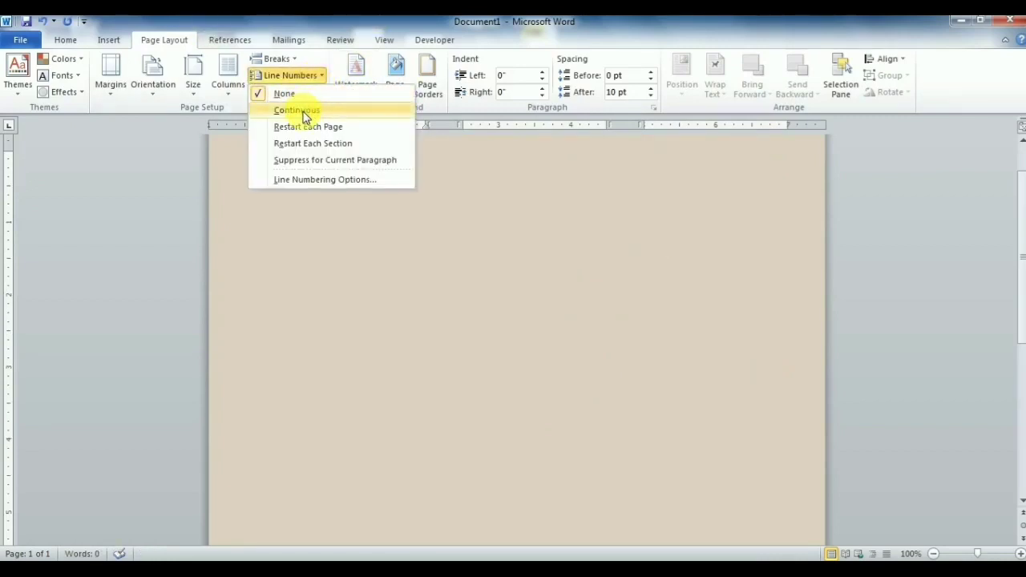
pyautogui.click(305, 113)
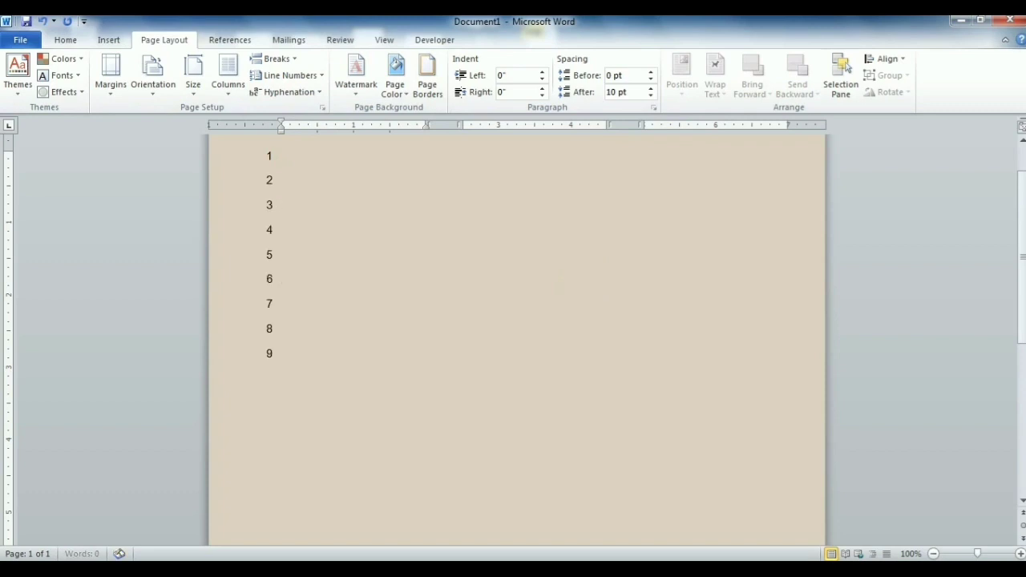
pyautogui.press('Return')
pyautogui.press('Return')
pyautogui.press('Return')
pyautogui.press('Return')
pyautogui.press('Return')
pyautogui.press('Return')
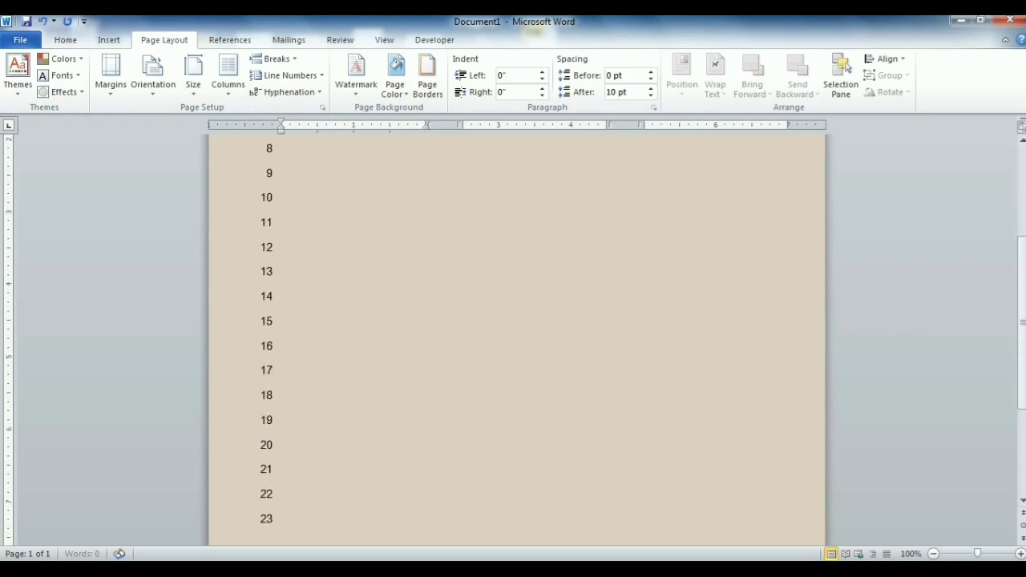
pyautogui.press('Return')
pyautogui.press('Return')
pyautogui.press('Return')
pyautogui.press('Return')
pyautogui.press('Return')
pyautogui.press('Return')
pyautogui.press('Return')
pyautogui.press('Return')
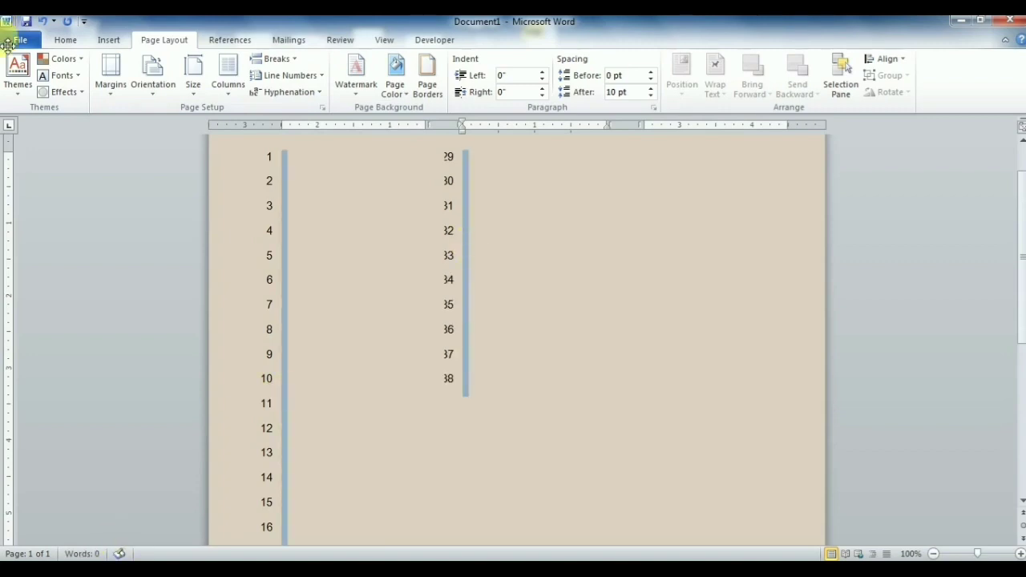
# - Return the page to one column and delete the extra empty lines, leaving only line 1
pyautogui.click(229, 84)
pyautogui.click(246, 126)
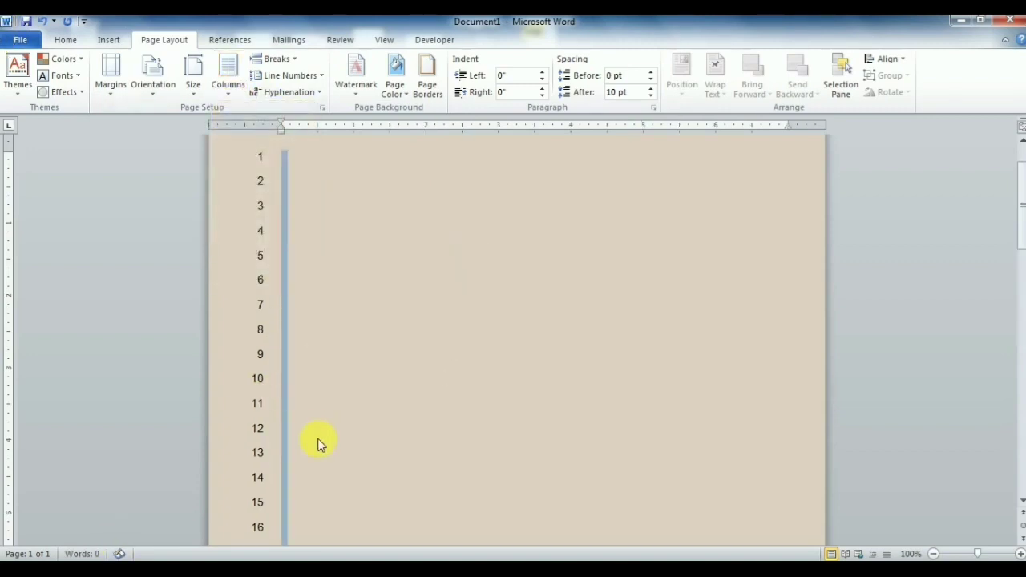
pyautogui.scroll(-5, 316, 449)
pyautogui.scroll(-2, 316, 465)
pyautogui.scroll(-1, 314, 477)
pyautogui.click(311, 493)
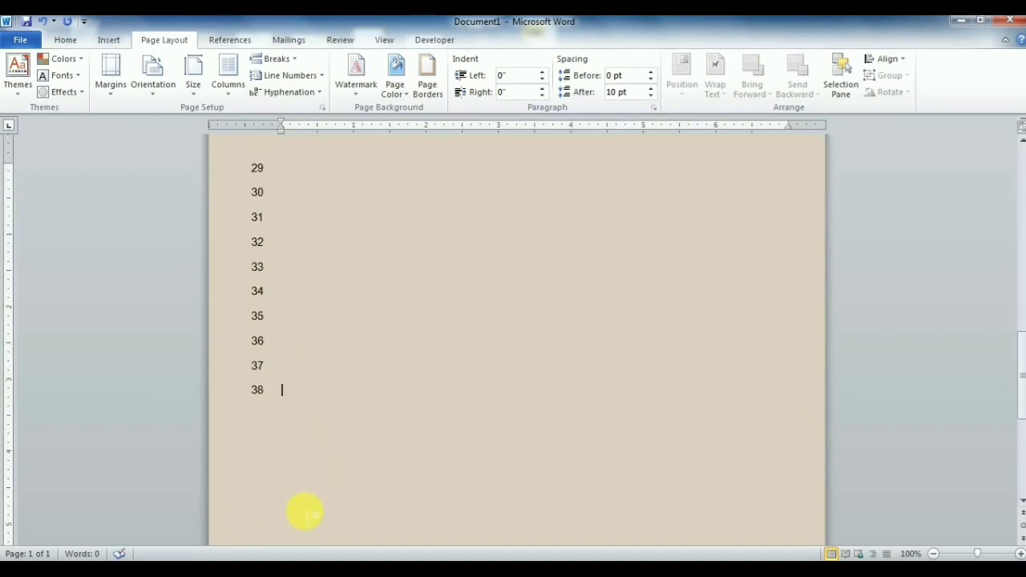
pyautogui.hotkey('ctrl', 'a')
pyautogui.press('BackSpace')
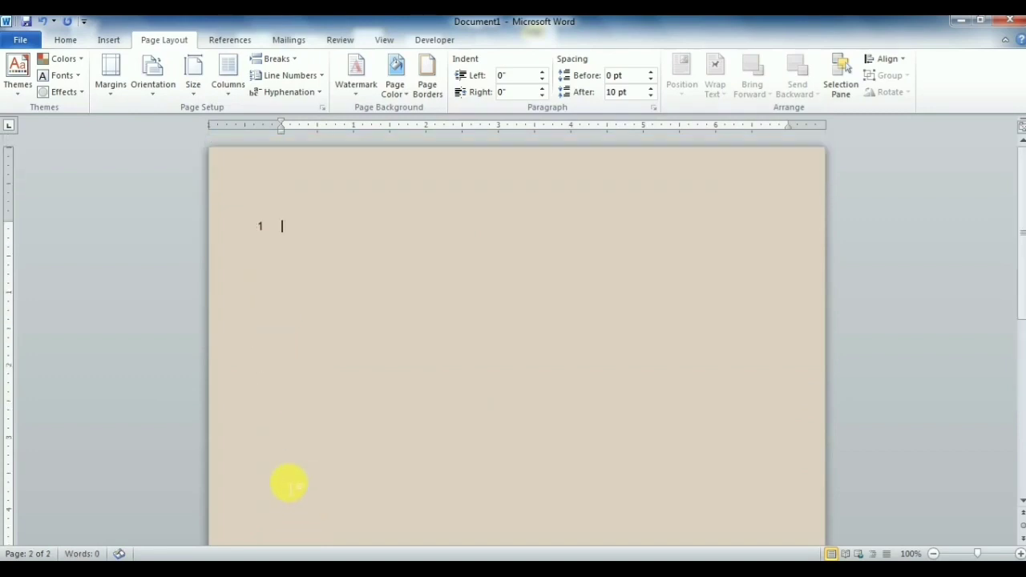
# - Set line numbering to restart each page and add empty lines onto a second page
pyautogui.click(312, 81)
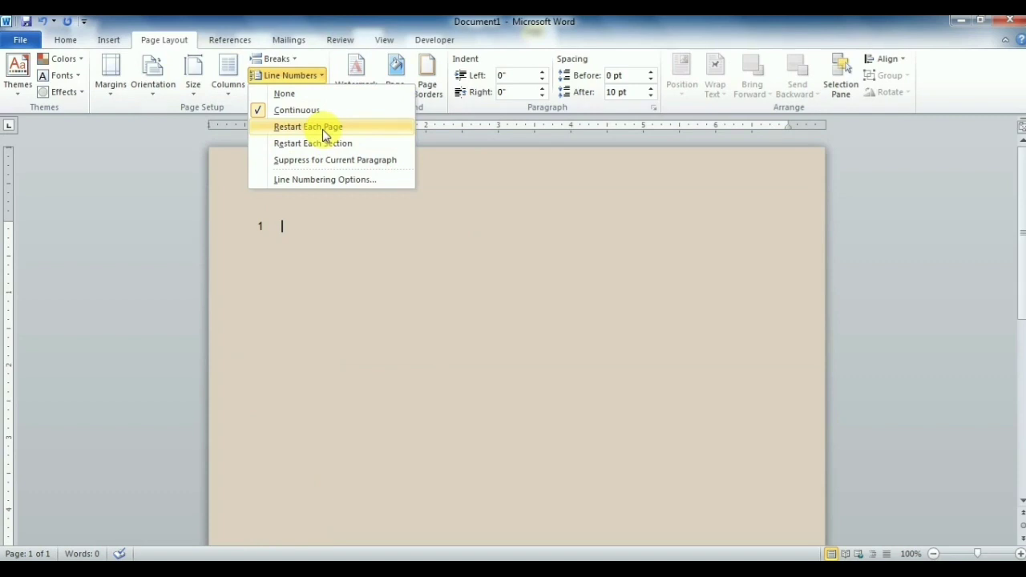
pyautogui.click(322, 129)
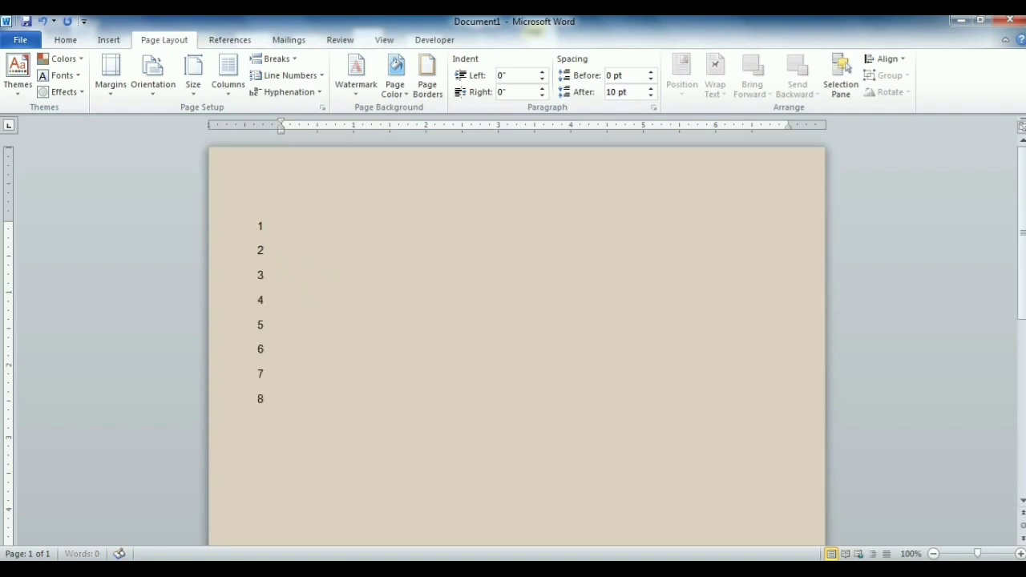
pyautogui.press('Return')
pyautogui.press('Return')
pyautogui.press('Return')
pyautogui.press('Return')
pyautogui.press('Return')
pyautogui.press('Return')
pyautogui.press('Return')
pyautogui.press('Return')
pyautogui.press('Return')
pyautogui.press('Return')
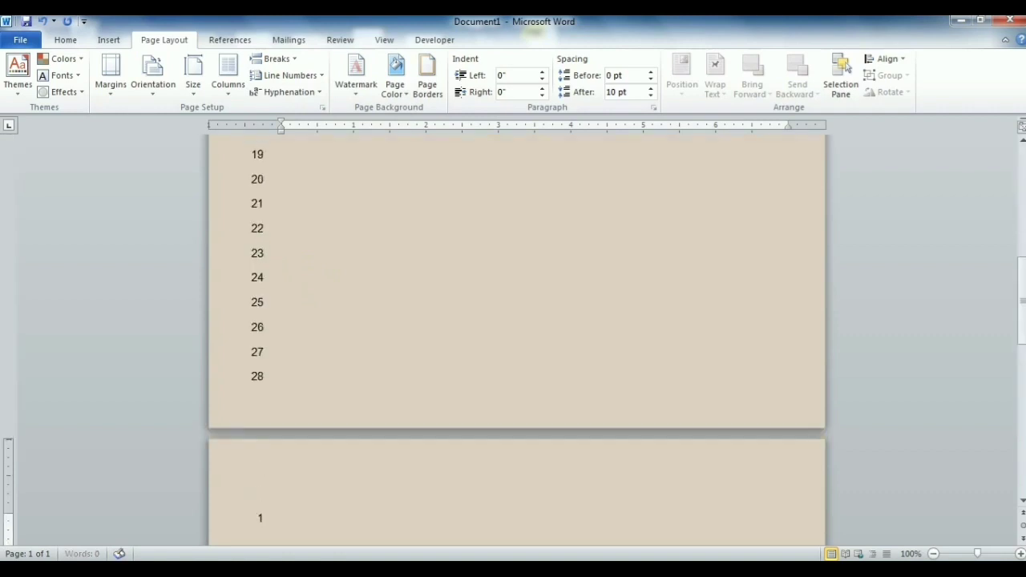
pyautogui.press('Return')
pyautogui.press('Return')
pyautogui.press('Return')
pyautogui.press('Return')
pyautogui.press('Return')
pyautogui.press('Return')
pyautogui.press('Return')
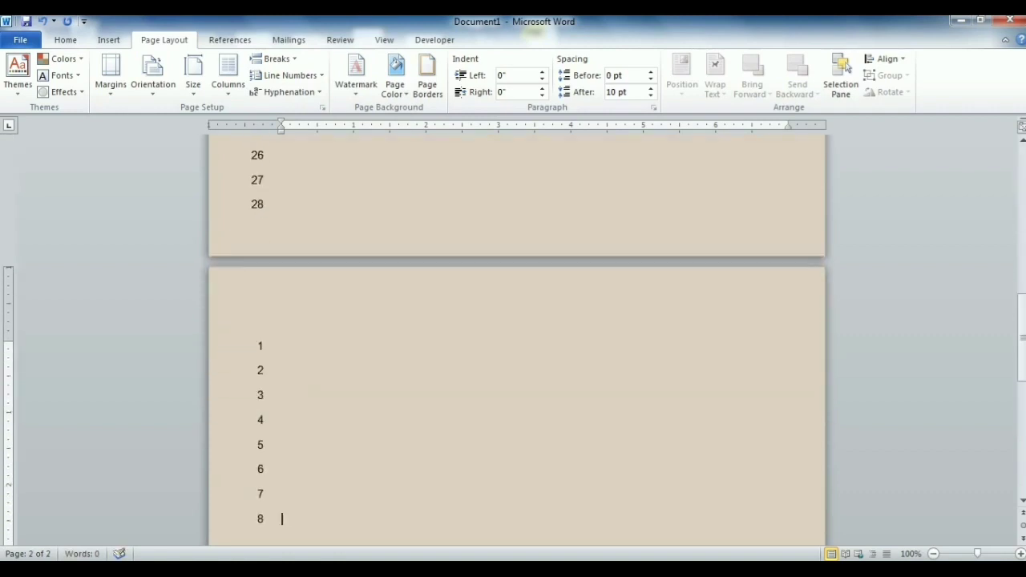
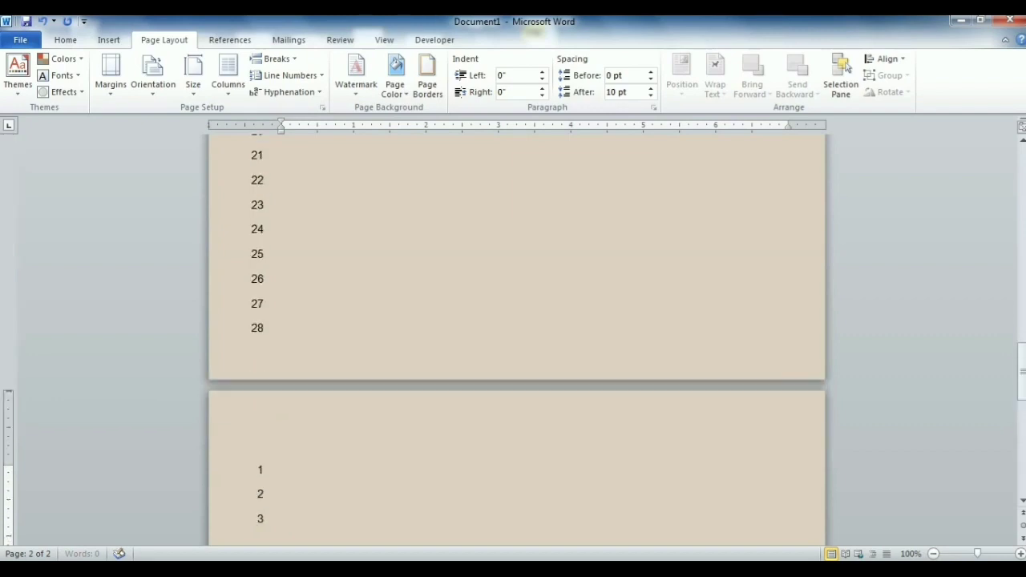
# - Delete the empty numbered lines from the document
pyautogui.scroll(-1, 307, 275)
pyautogui.scroll(-1, 307, 275)
pyautogui.scroll(-2, 307, 275)
pyautogui.hotkey('ctrl', 'a')
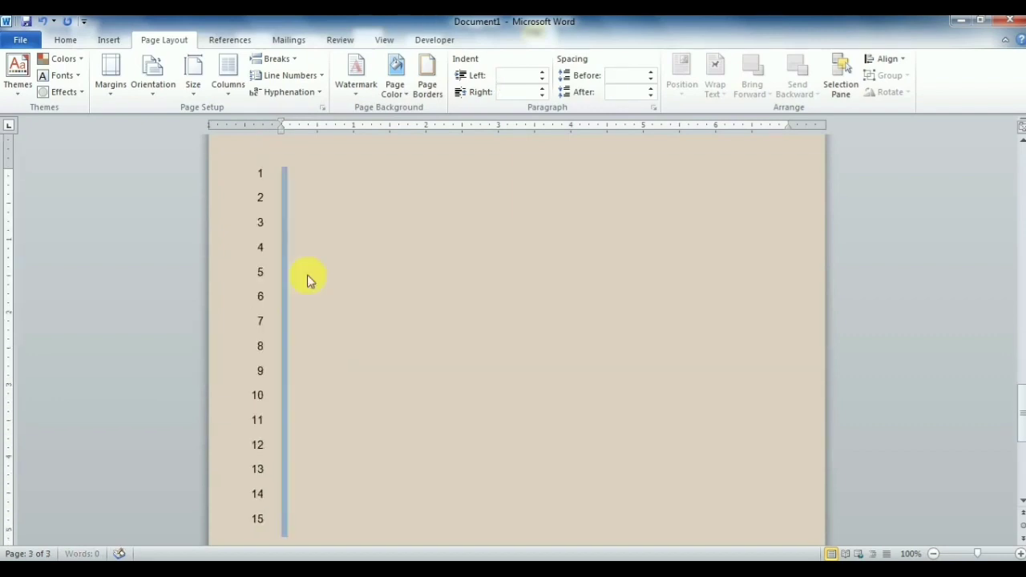
pyautogui.press('Delete')
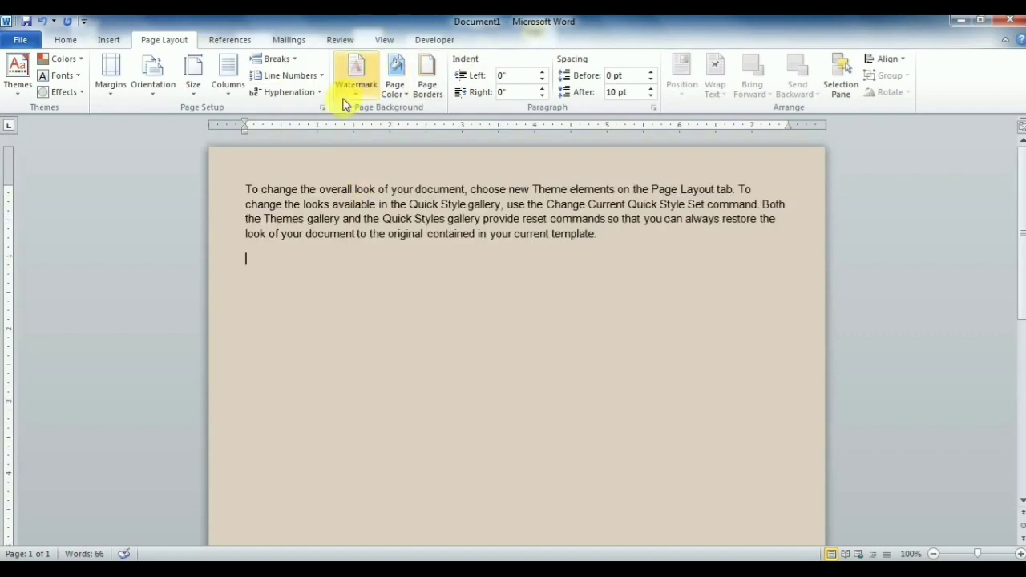
# - Select the sample paragraph and enlarge its font size
pyautogui.click(318, 89)
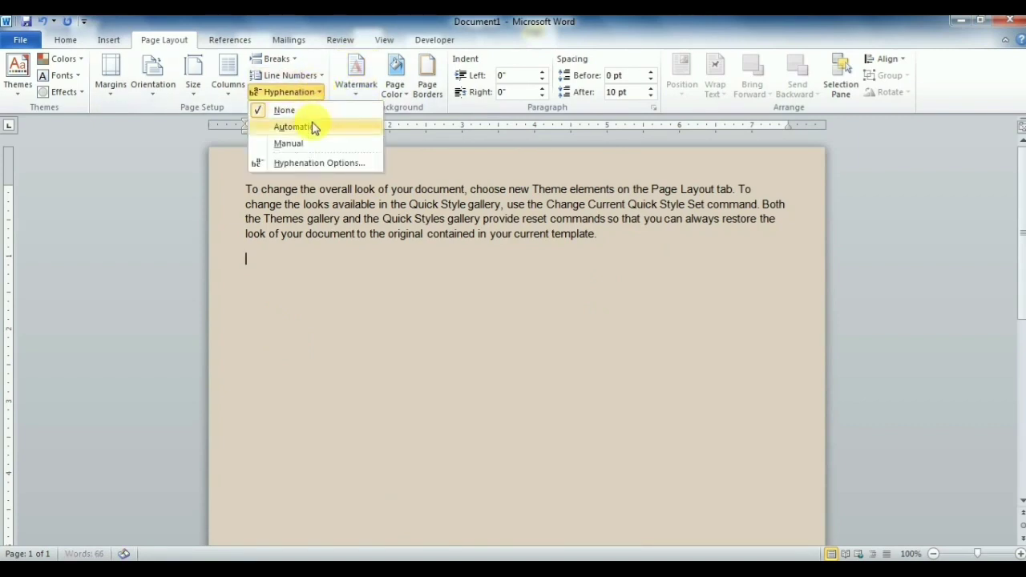
pyautogui.click(383, 326)
pyautogui.moveTo(646, 264)
pyautogui.mouseDown()
pyautogui.moveTo(229, 206)
pyautogui.moveTo(196, 212)
pyautogui.moveTo(191, 199)
pyautogui.mouseUp()
pyautogui.hotkey('ctrl', 'shift', '.')
pyautogui.hotkey('ctrl', 'shift', '.')
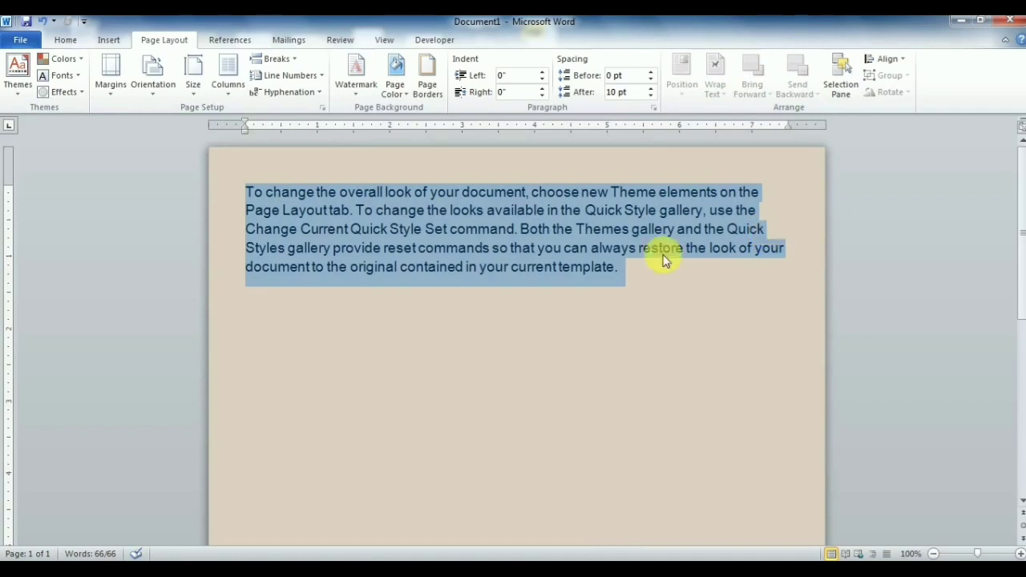
# - Turn on automatic hyphenation and grow the paragraph and the con- fragment to 16 pt
pyautogui.click(314, 92)
pyautogui.click(314, 128)
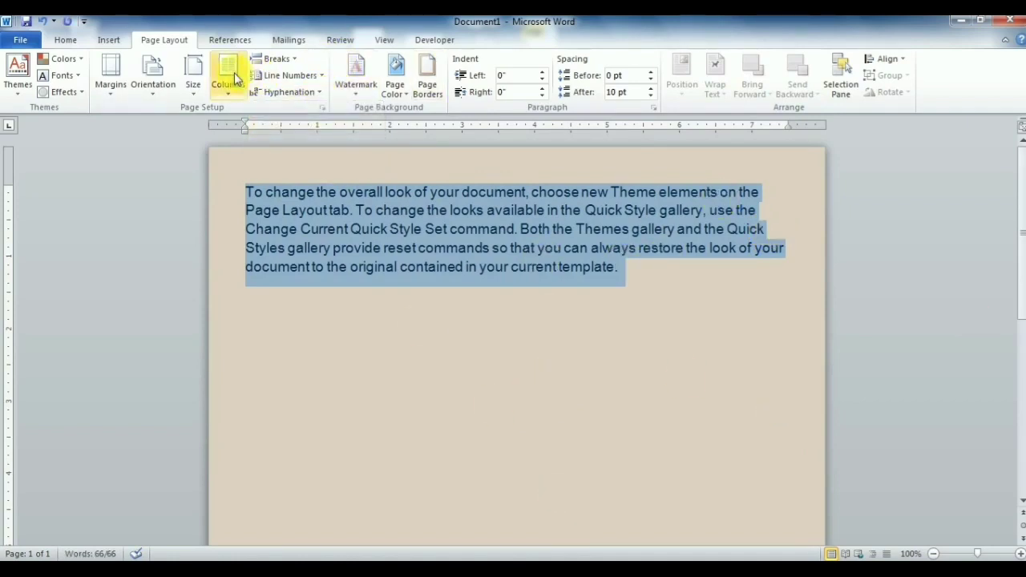
pyautogui.click(80, 41)
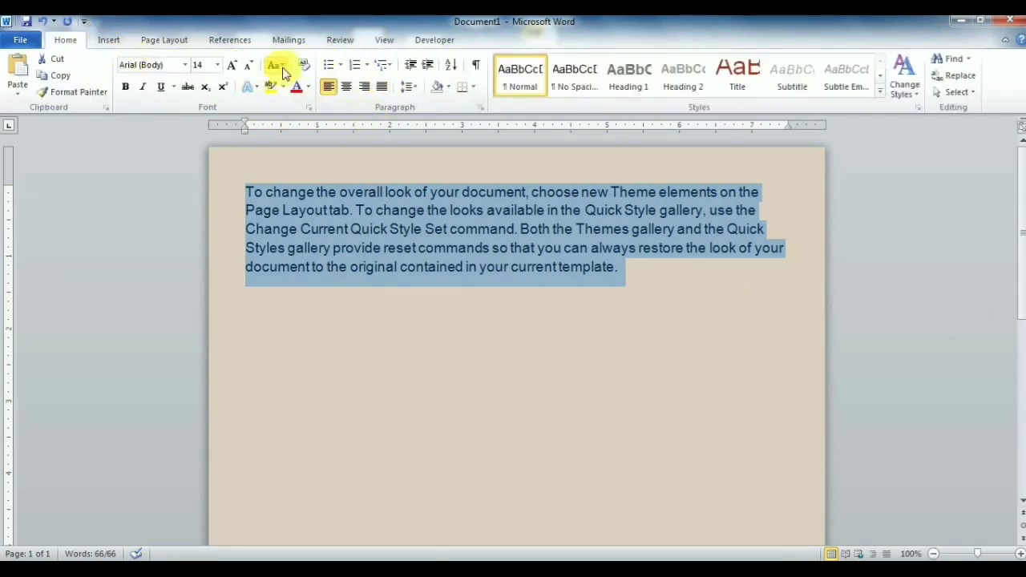
pyautogui.click(250, 66)
pyautogui.click(231, 65)
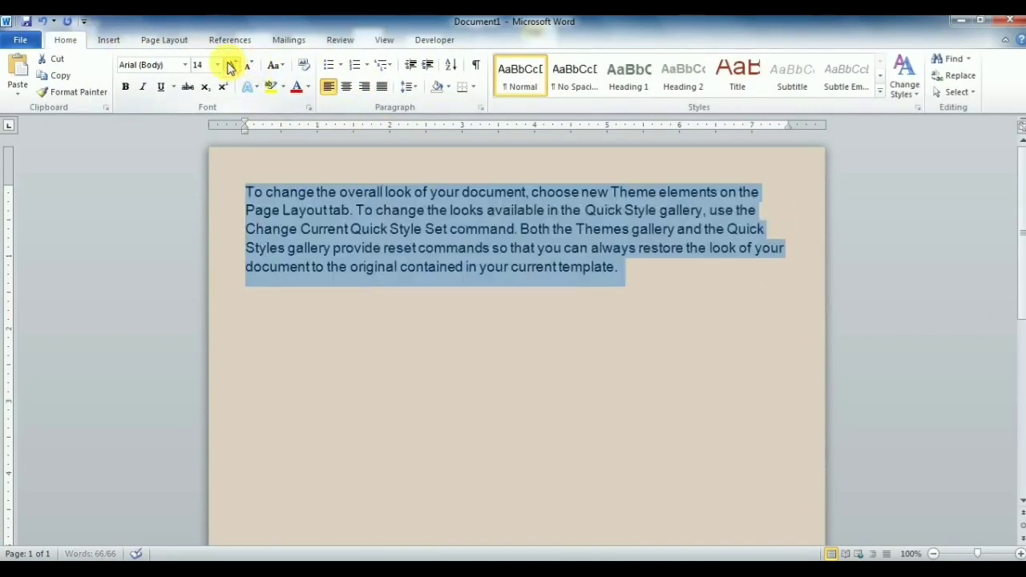
pyautogui.click(231, 64)
pyautogui.click(770, 286)
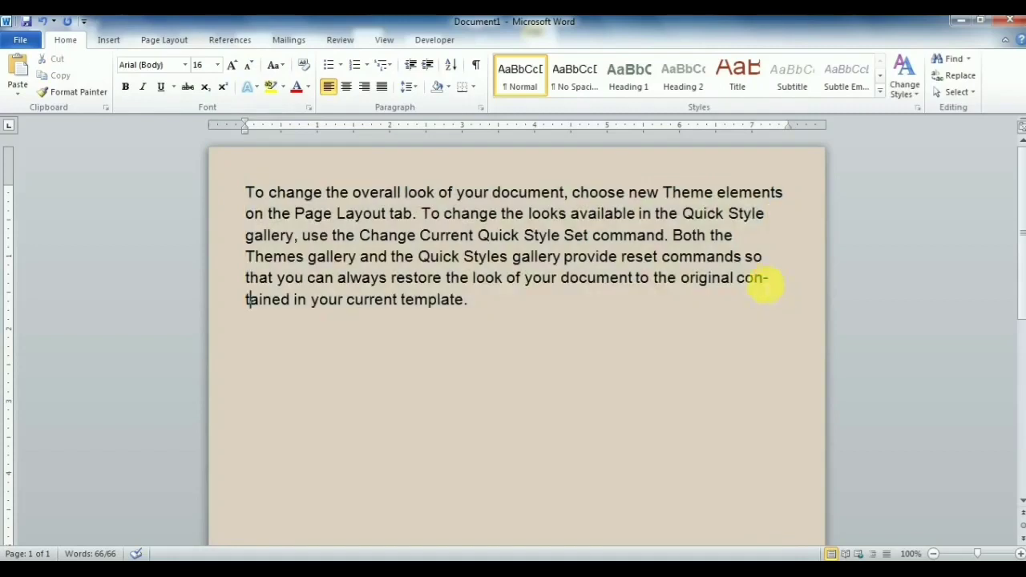
pyautogui.moveTo(737, 277); pyautogui.dragTo(761, 280)
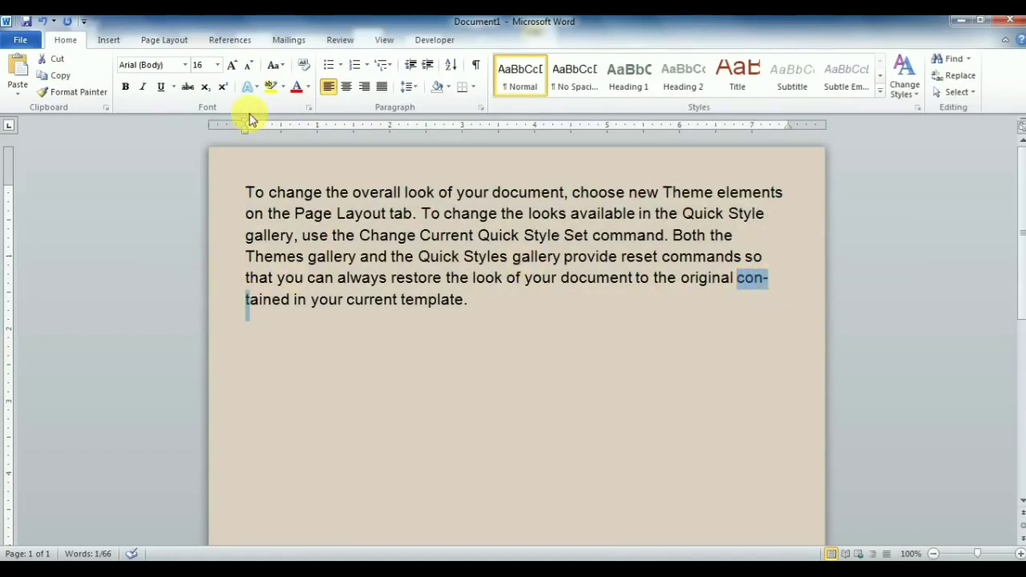
pyautogui.click(232, 65)
# - Run manual hyphenation, declining the con-tained break, and finish the check
pyautogui.click(179, 42)
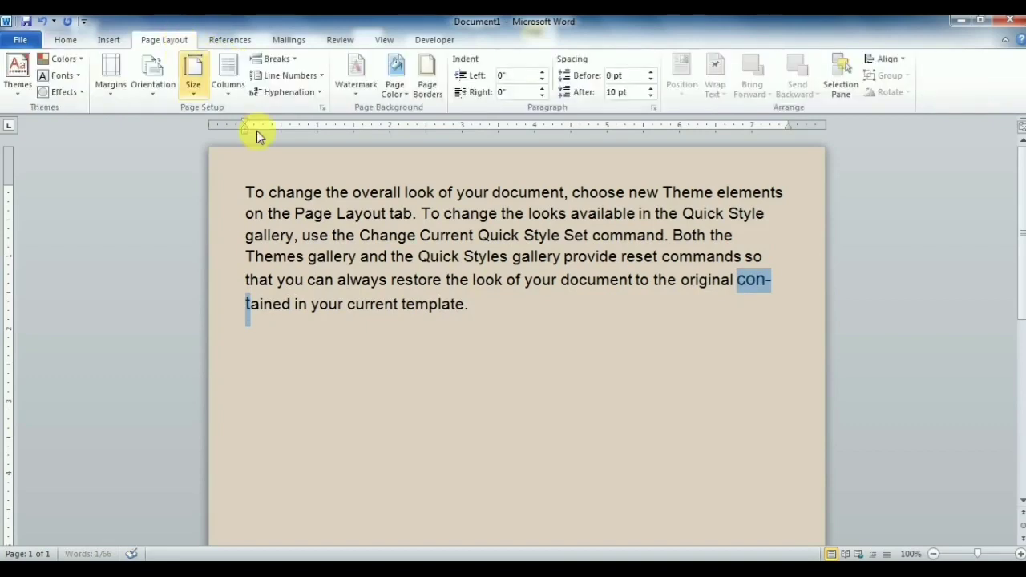
pyautogui.click(311, 92)
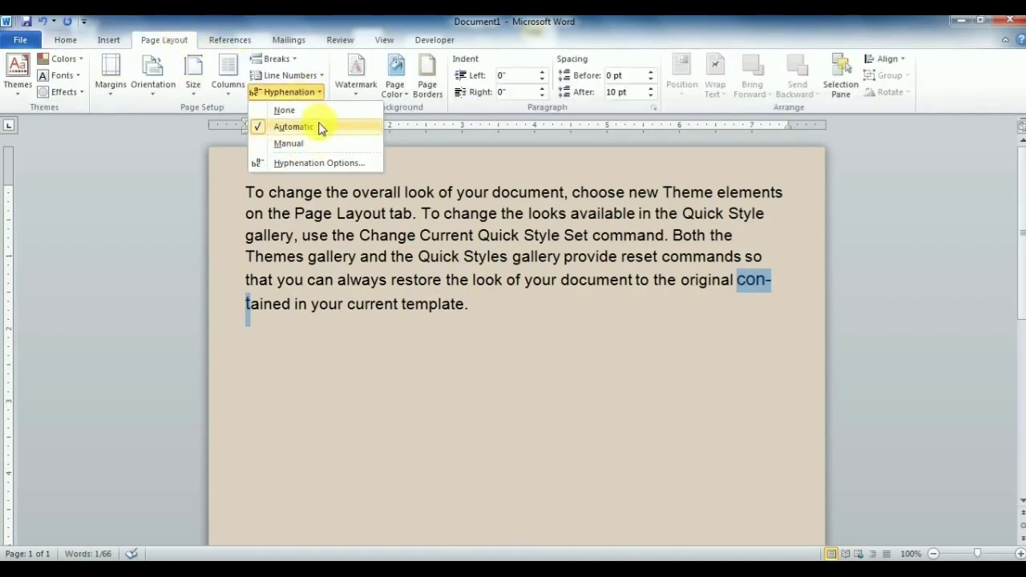
pyautogui.click(309, 145)
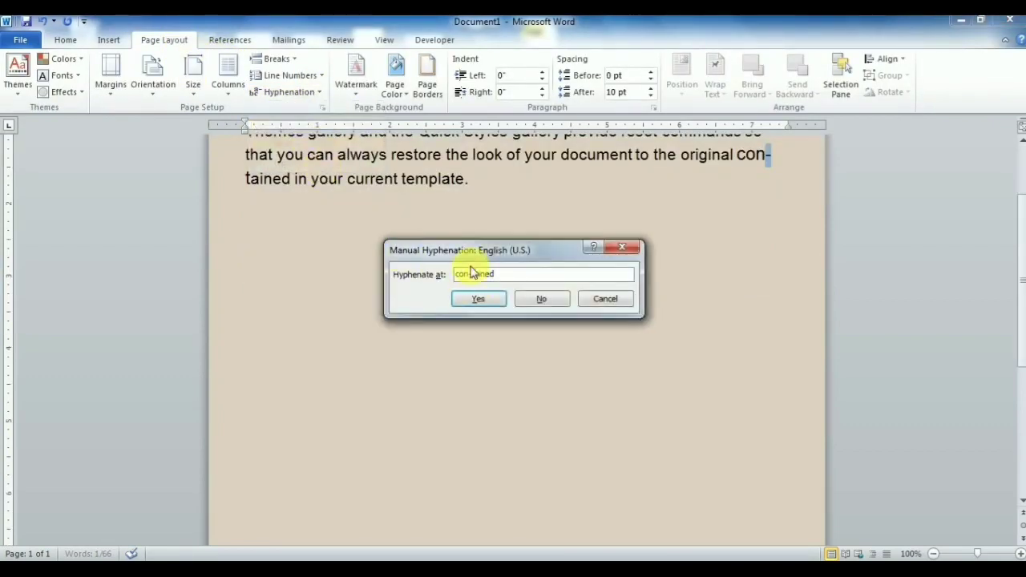
pyautogui.click(542, 299)
pyautogui.click(569, 324)
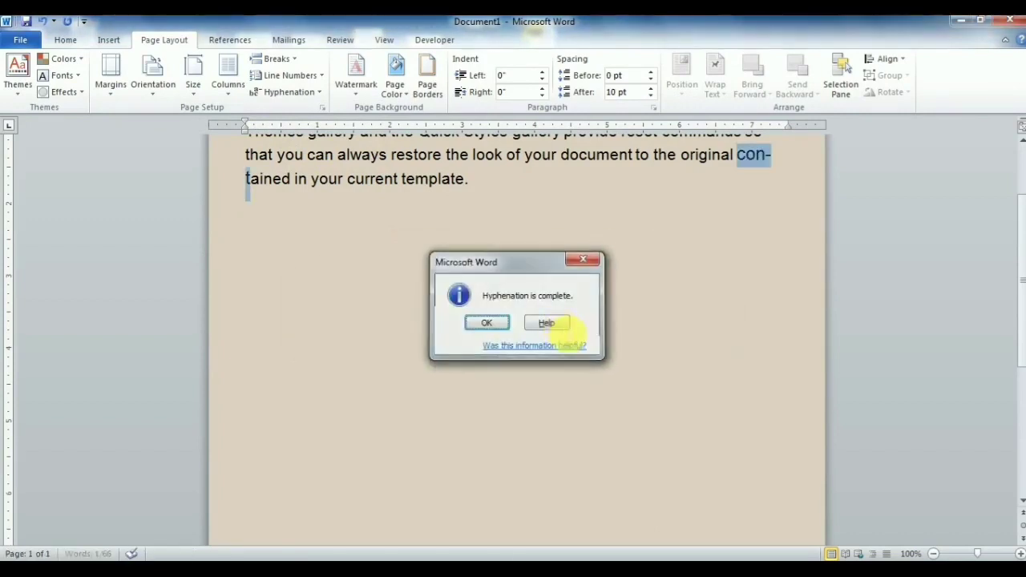
pyautogui.press('Return')
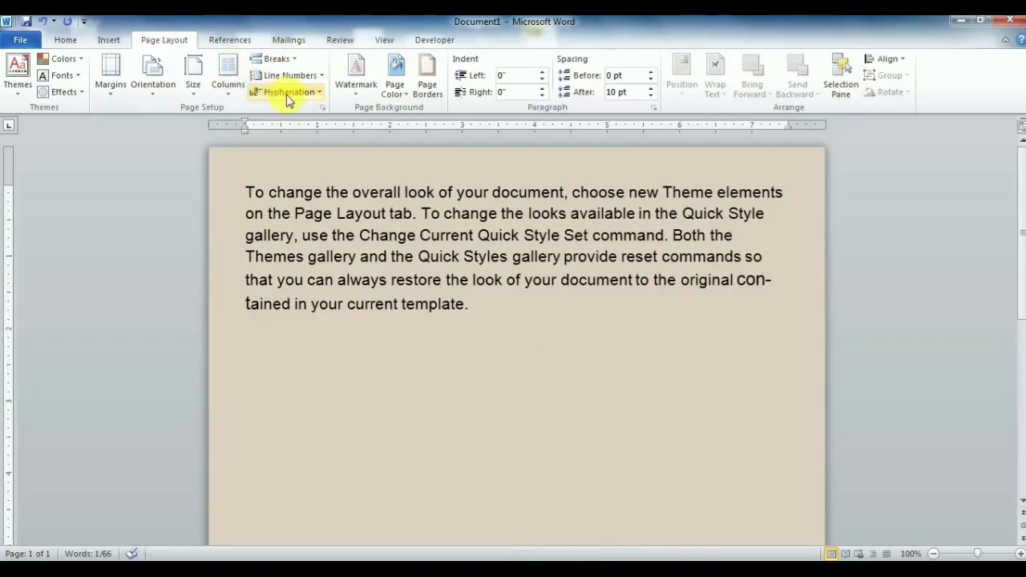
pyautogui.click(287, 92)
# - Apply the CONFIDENTIAL 1 diagonal watermark to the page
pyautogui.click(367, 390)
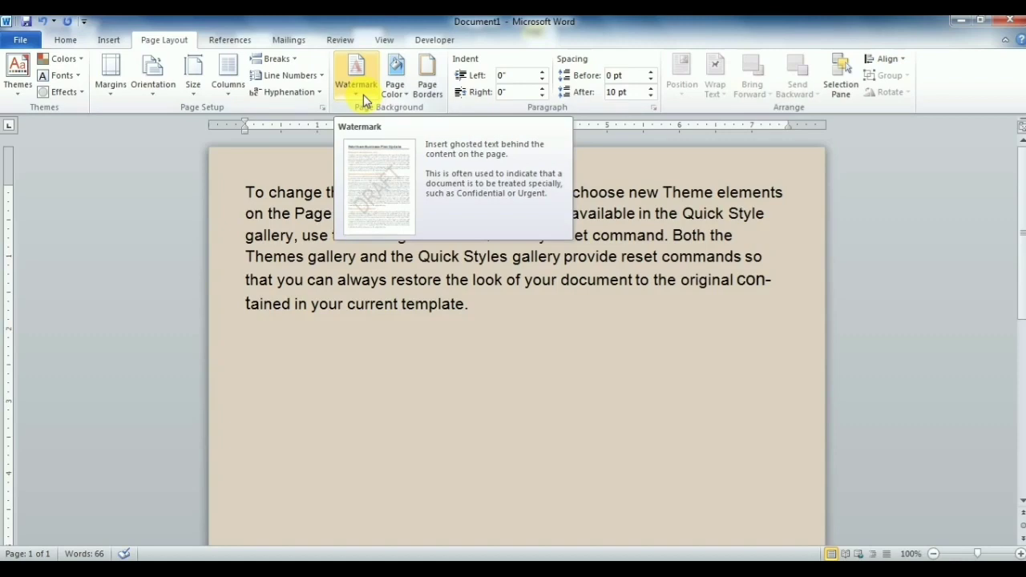
pyautogui.click(375, 107)
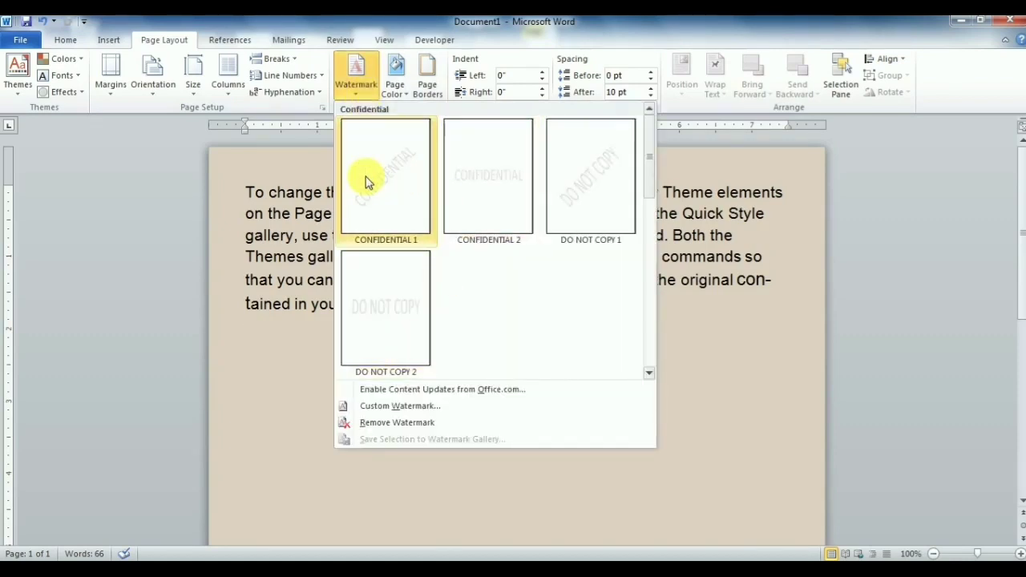
pyautogui.click(374, 186)
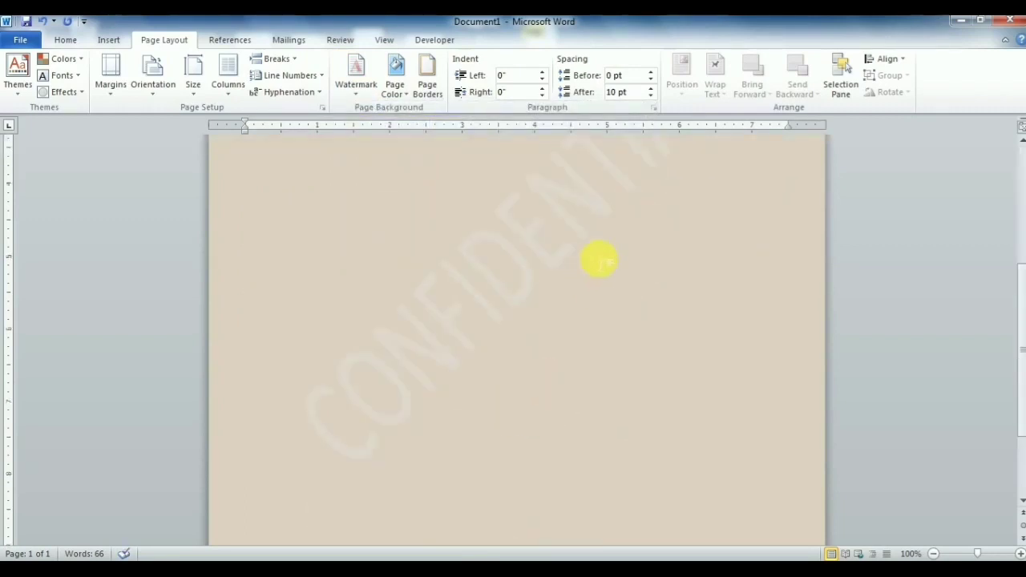
pyautogui.scroll(1, 501, 328)
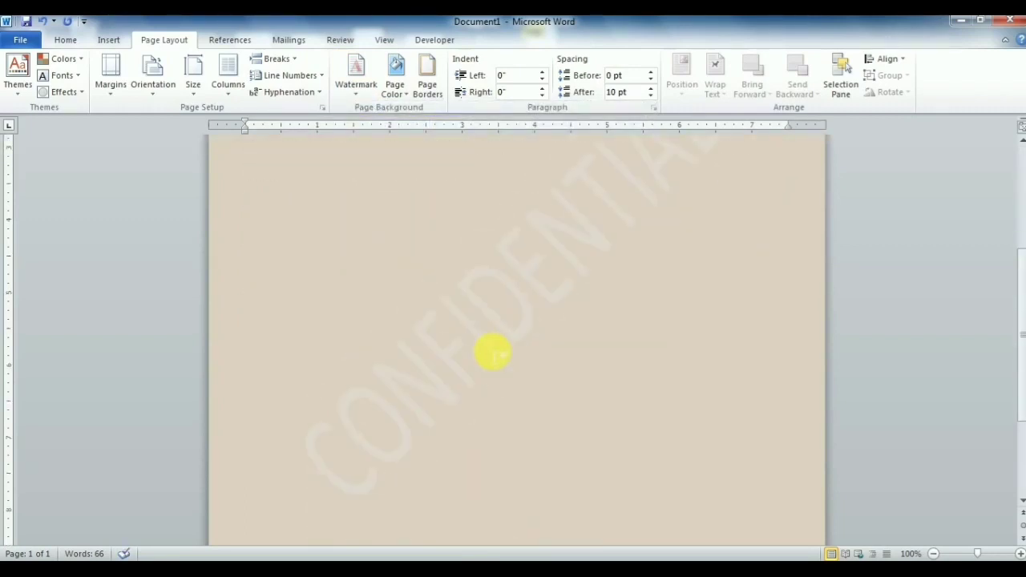
pyautogui.click(356, 90)
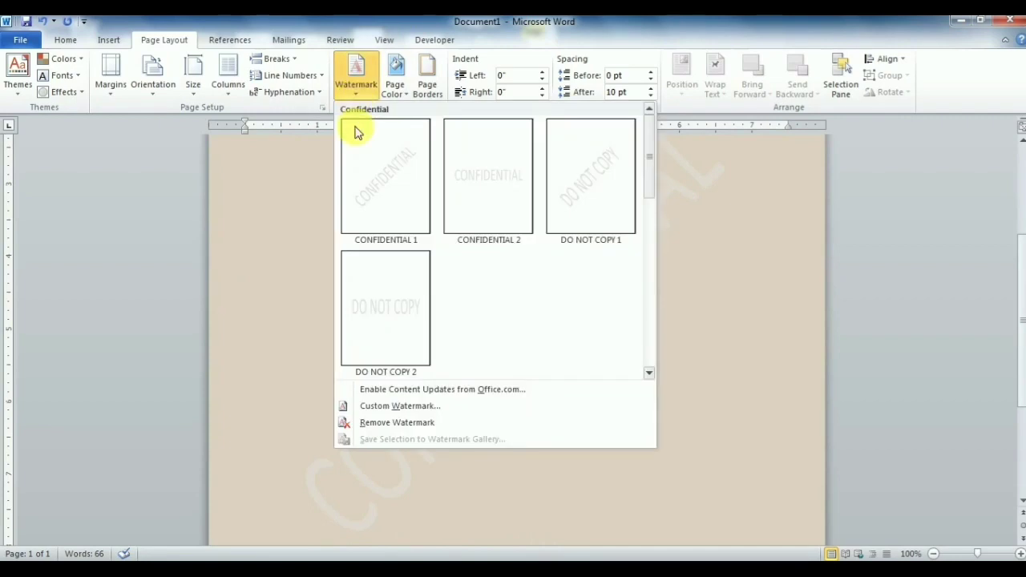
# - Create a custom red text watermark reading 'Pihu Computer Centre'
pyautogui.click(408, 407)
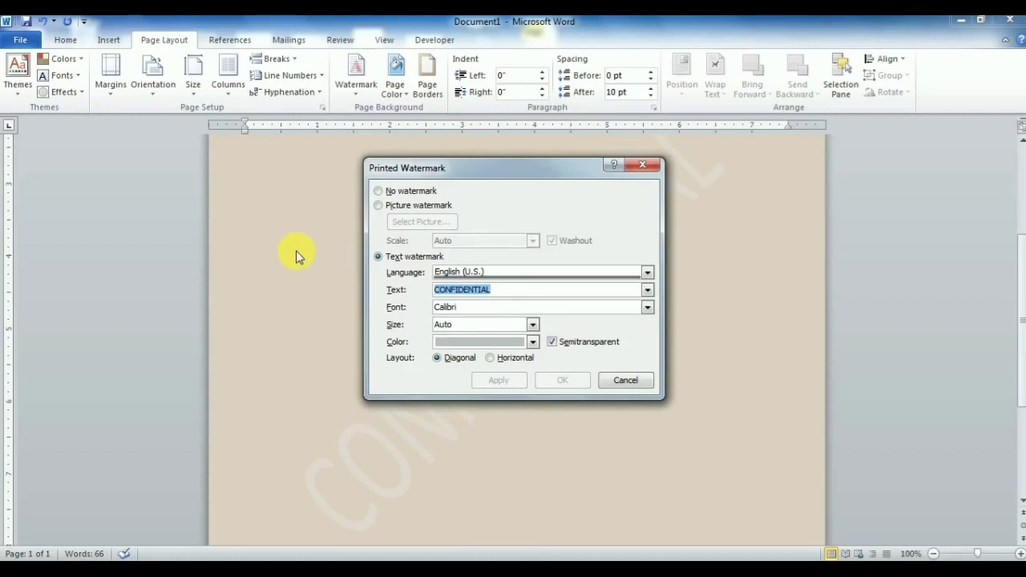
pyautogui.write('Pihu Computer Centre')
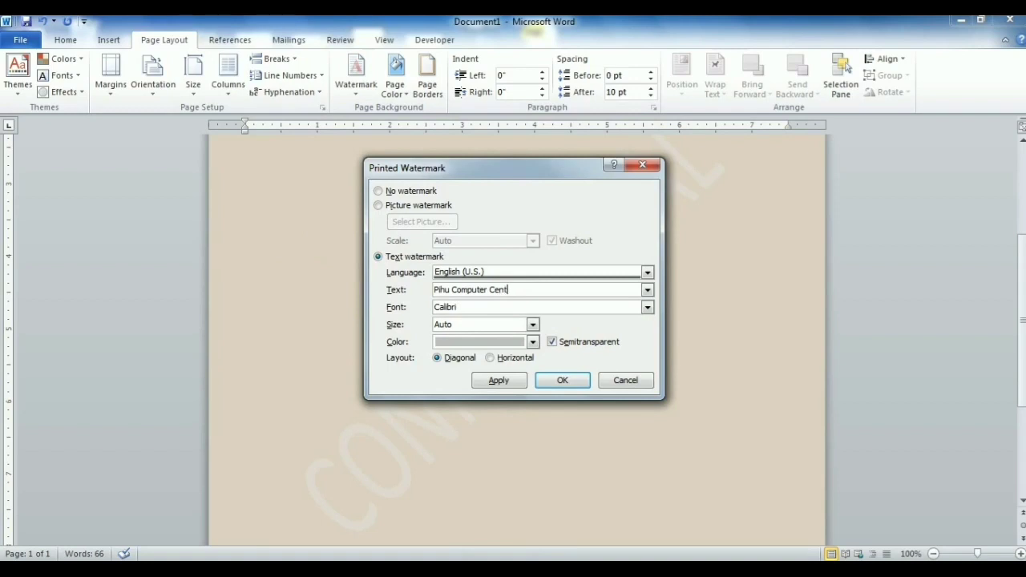
pyautogui.click(487, 349)
pyautogui.click(452, 472)
pyautogui.click(499, 385)
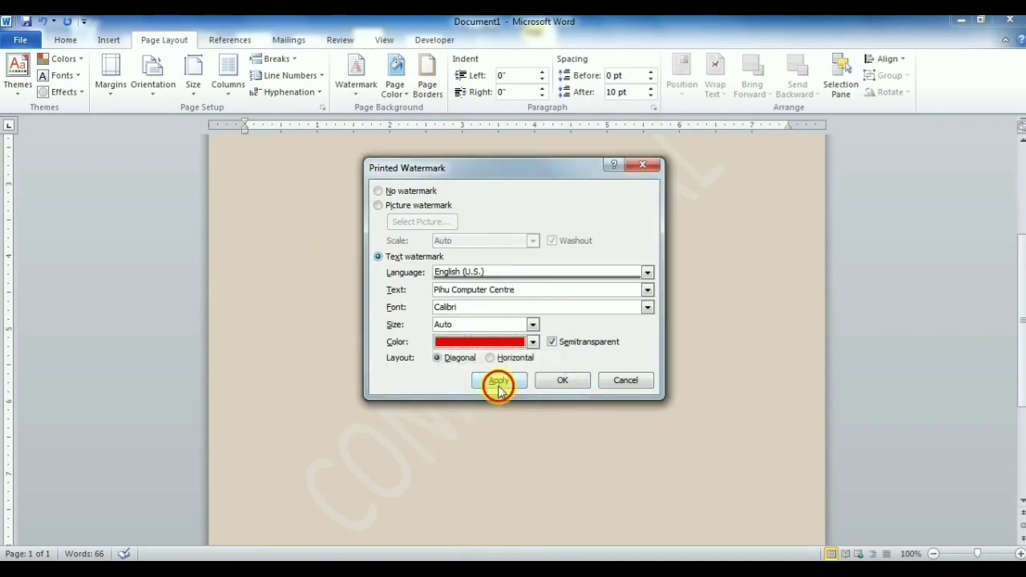
pyautogui.click(646, 379)
pyautogui.scroll(3, 591, 385)
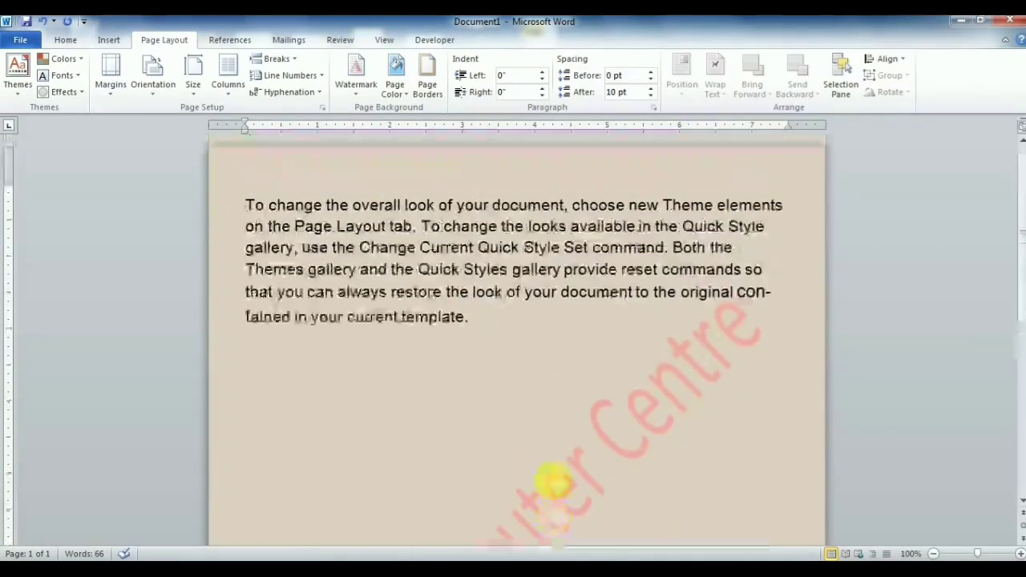
# - Rotate the Pihu Computer Centre watermark to a shallower angle from header editing
pyautogui.doubleClick(534, 166)
pyautogui.scroll(-1, 541, 192)
pyautogui.scroll(-3, 545, 296)
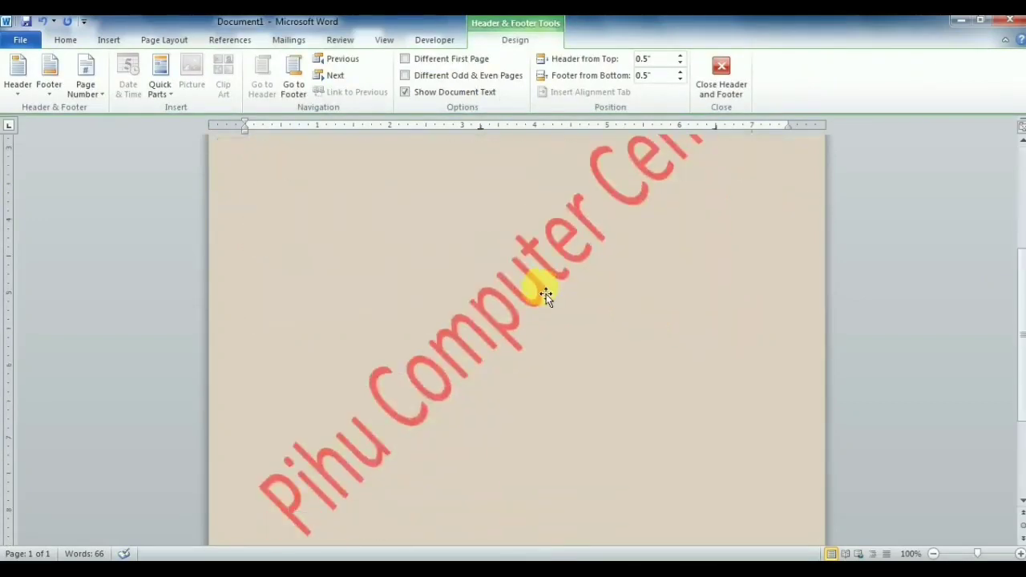
pyautogui.click(522, 299)
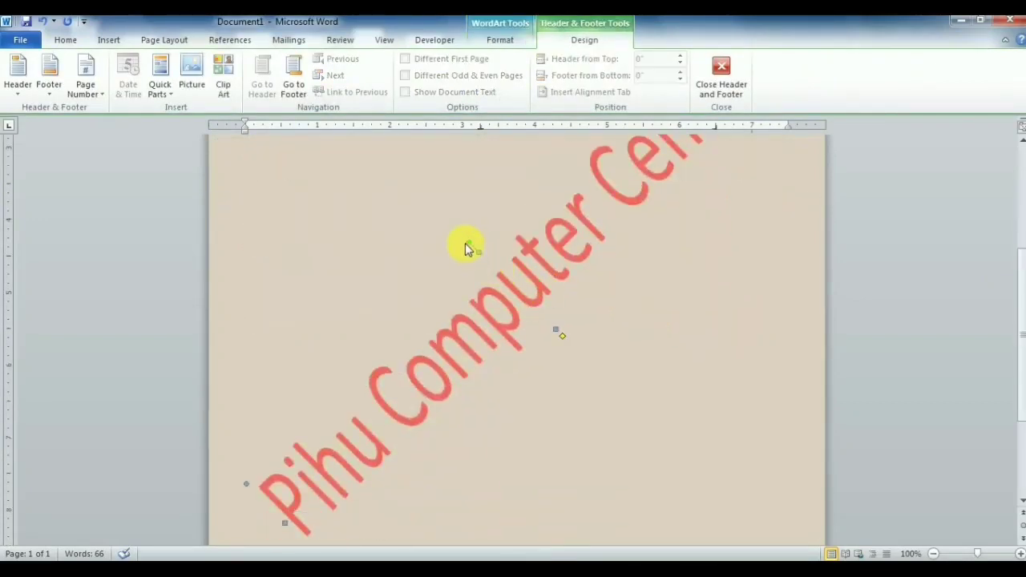
pyautogui.moveTo(484, 238); pyautogui.dragTo(516, 317)
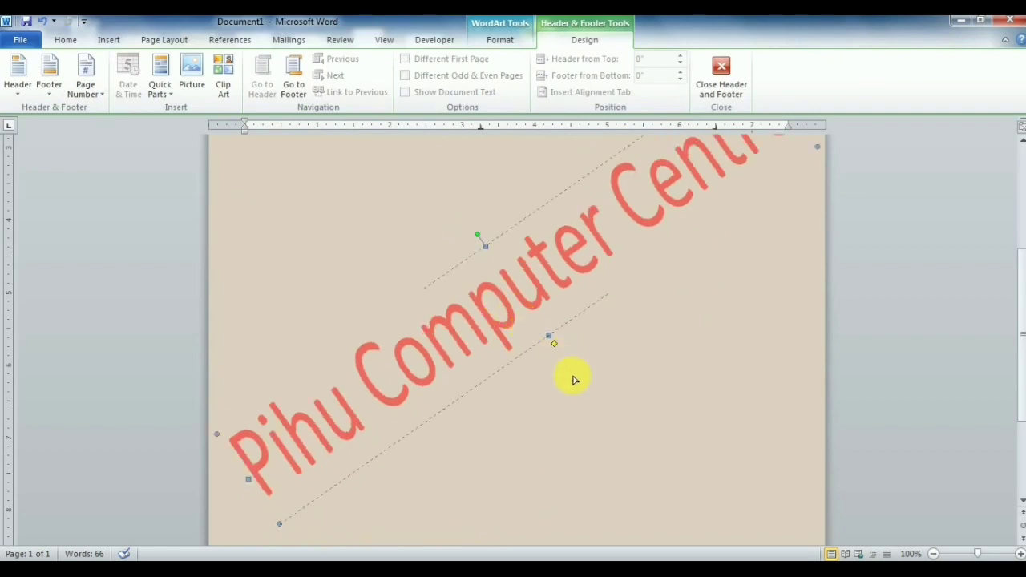
pyautogui.moveTo(573, 380); pyautogui.dragTo(574, 382)
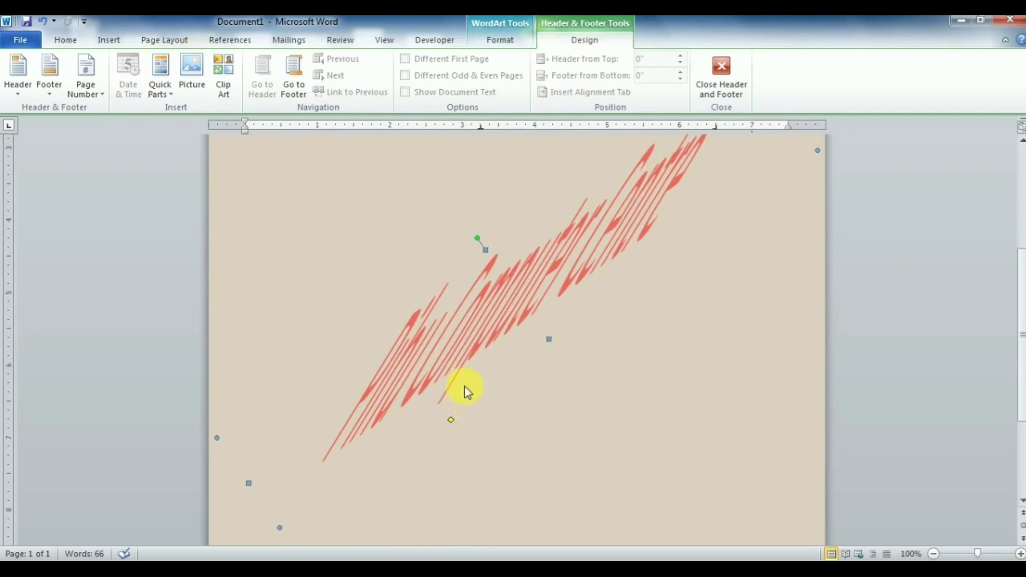
pyautogui.moveTo(464, 385); pyautogui.dragTo(451, 393)
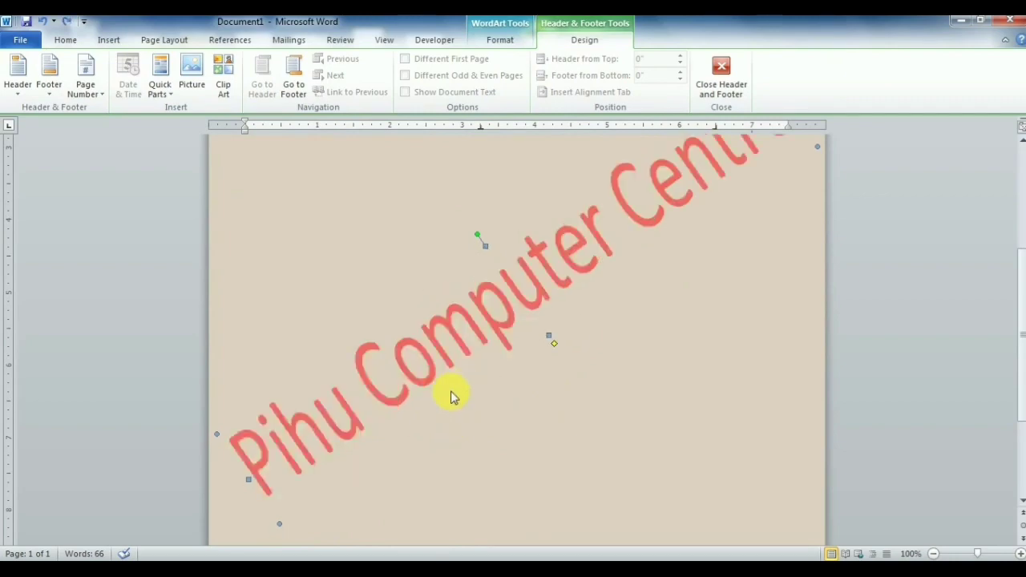
pyautogui.click(721, 68)
pyautogui.scroll(-2, 585, 343)
pyautogui.scroll(4, 585, 343)
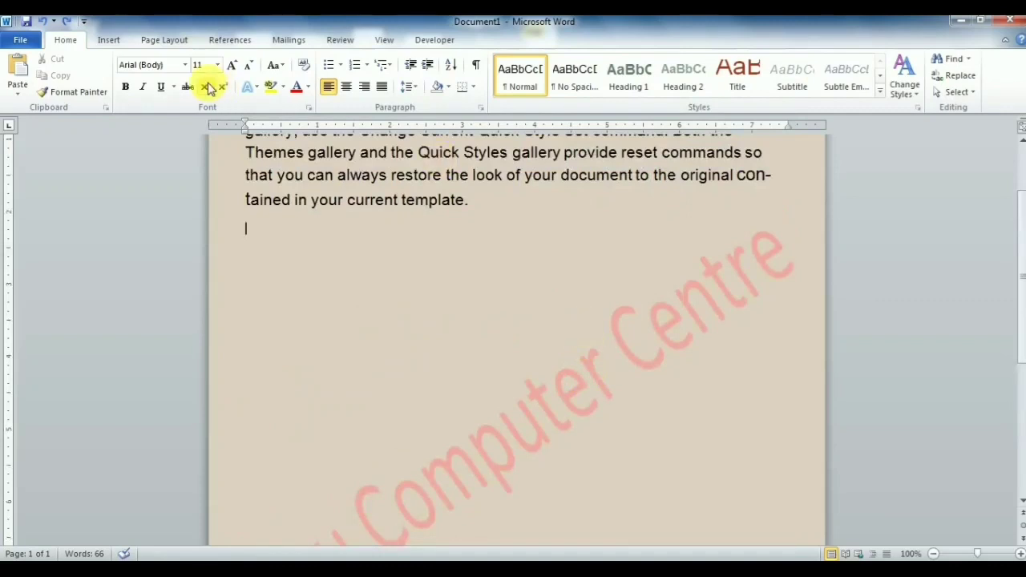
# - Set the Koala sample picture as a picture watermark and apply it
pyautogui.click(164, 39)
pyautogui.click(355, 76)
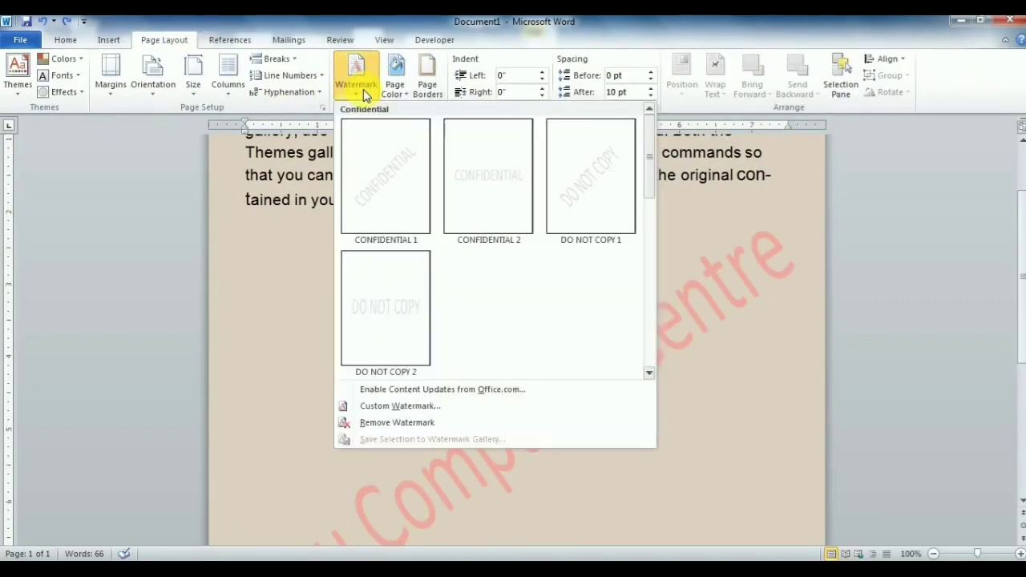
pyautogui.click(394, 407)
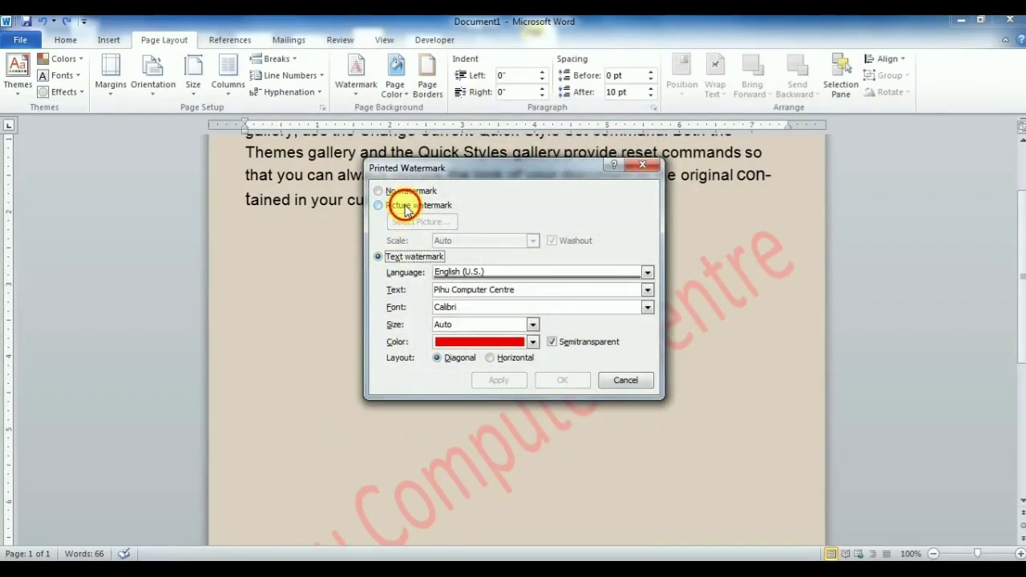
pyautogui.click(404, 206)
pyautogui.click(428, 224)
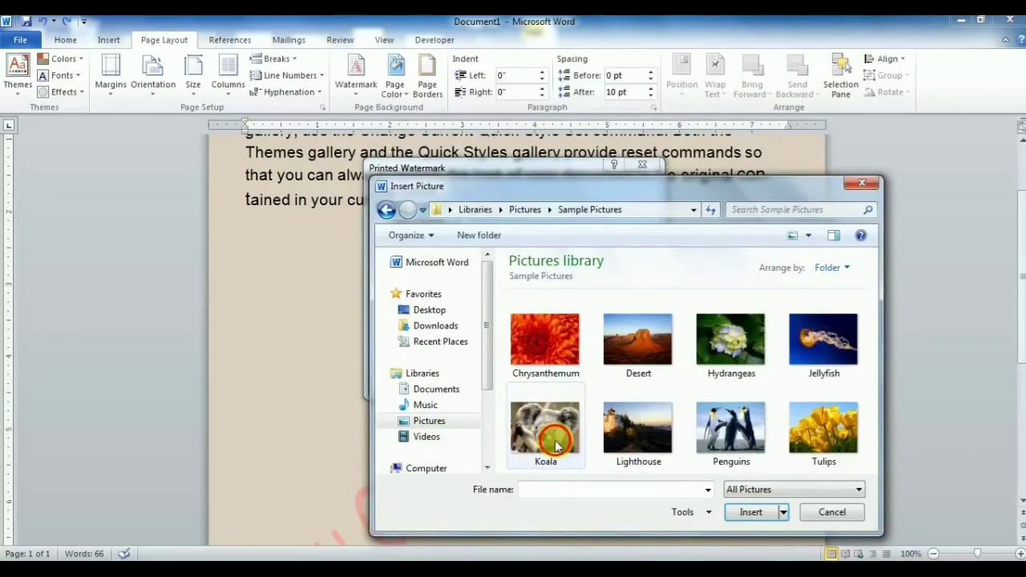
pyautogui.click(549, 437)
pyautogui.click(751, 513)
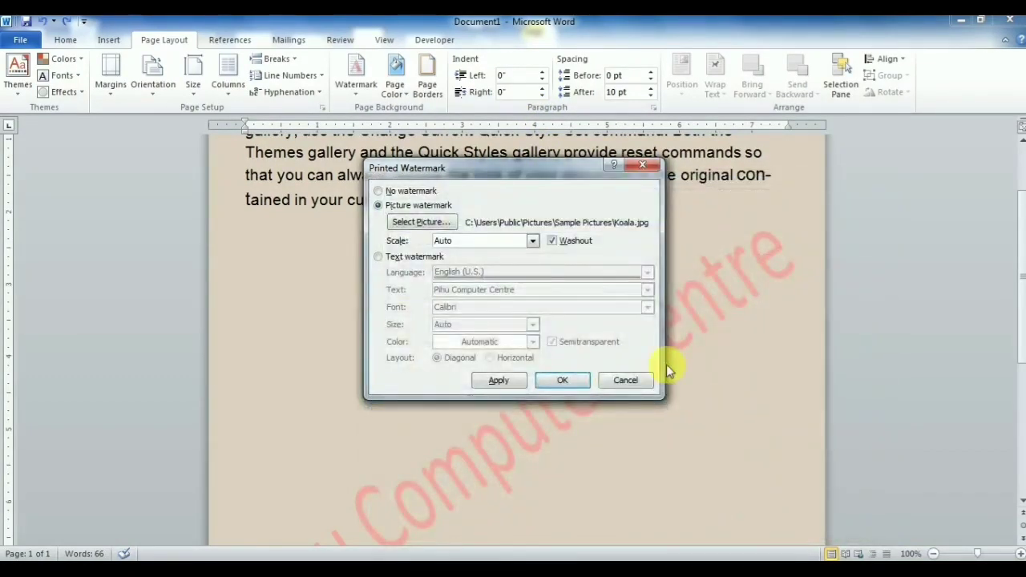
pyautogui.click(517, 382)
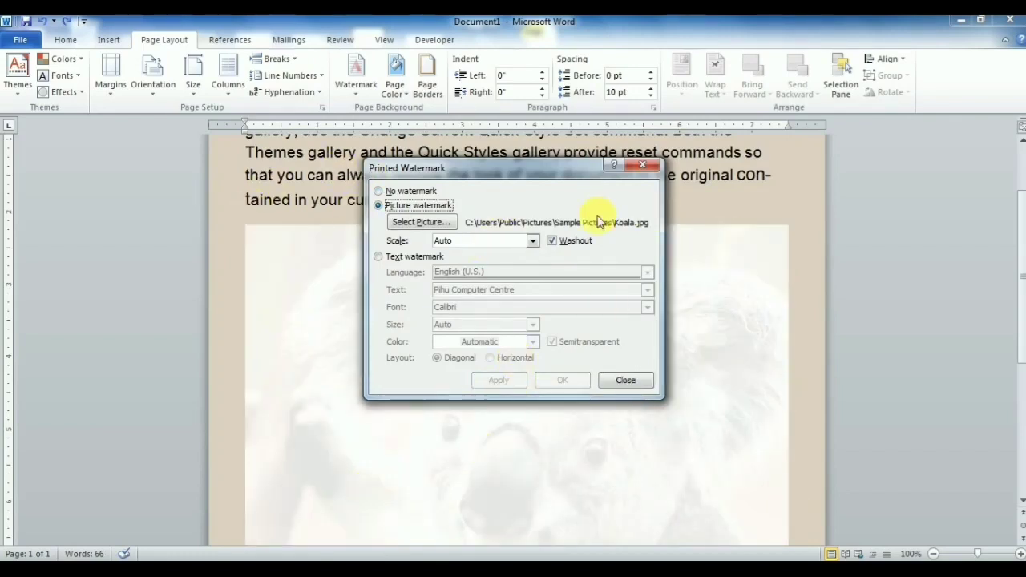
# - Turn off washout and set the koala watermark scale to 50%
pyautogui.click(563, 242)
pyautogui.click(509, 383)
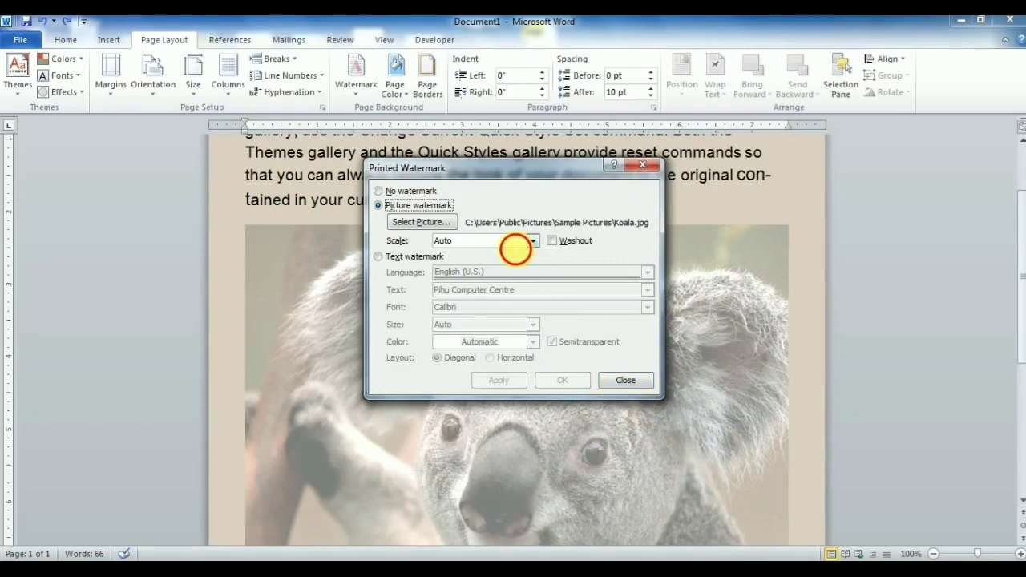
pyautogui.click(532, 240)
pyautogui.click(517, 292)
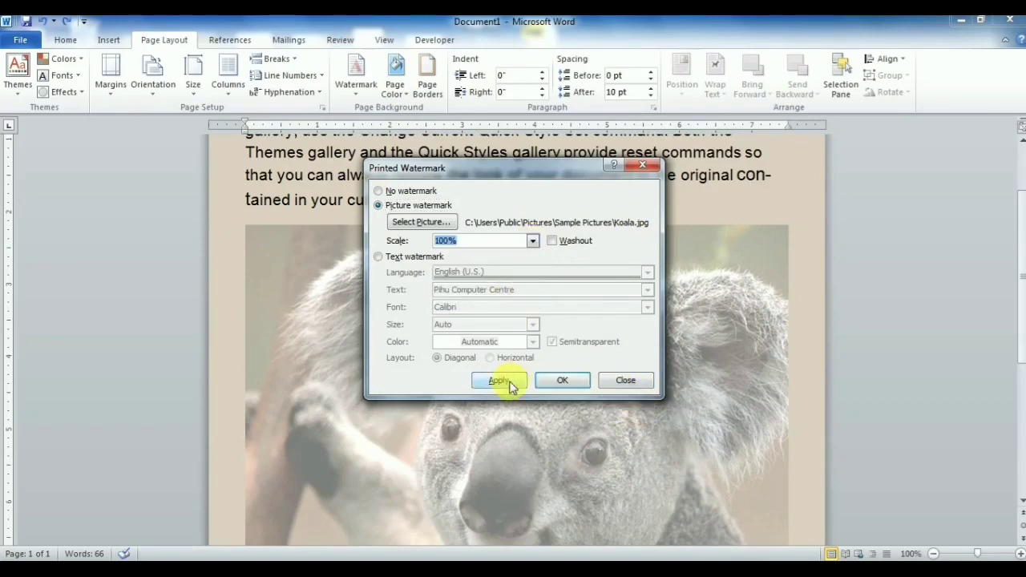
pyautogui.click(509, 383)
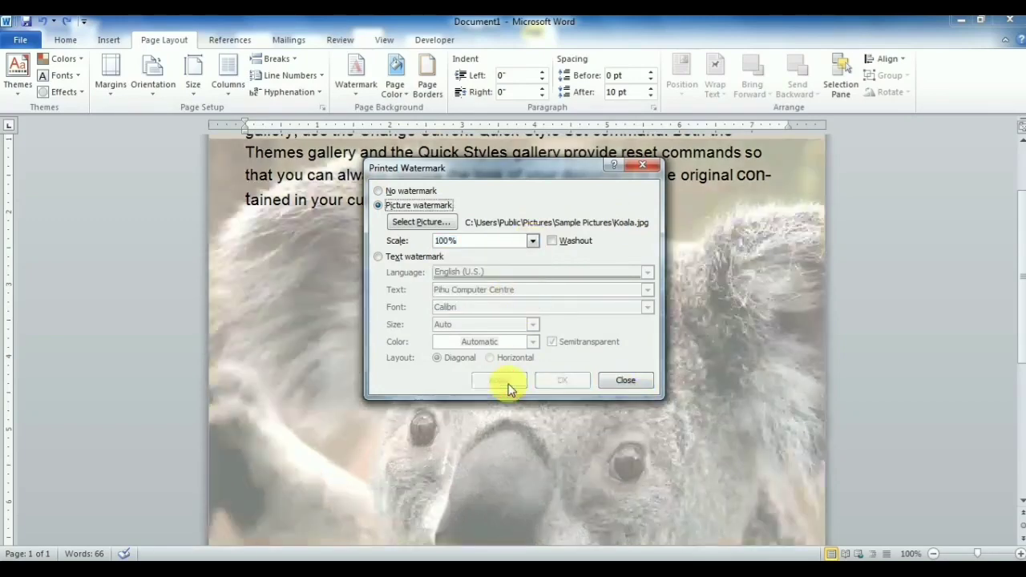
pyautogui.click(532, 242)
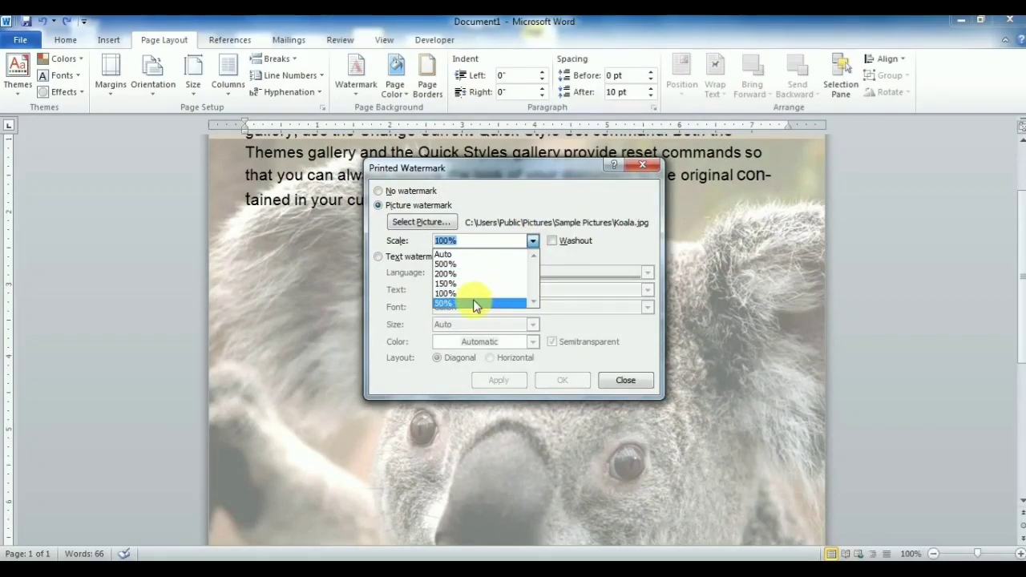
pyautogui.click(474, 303)
pyautogui.click(511, 383)
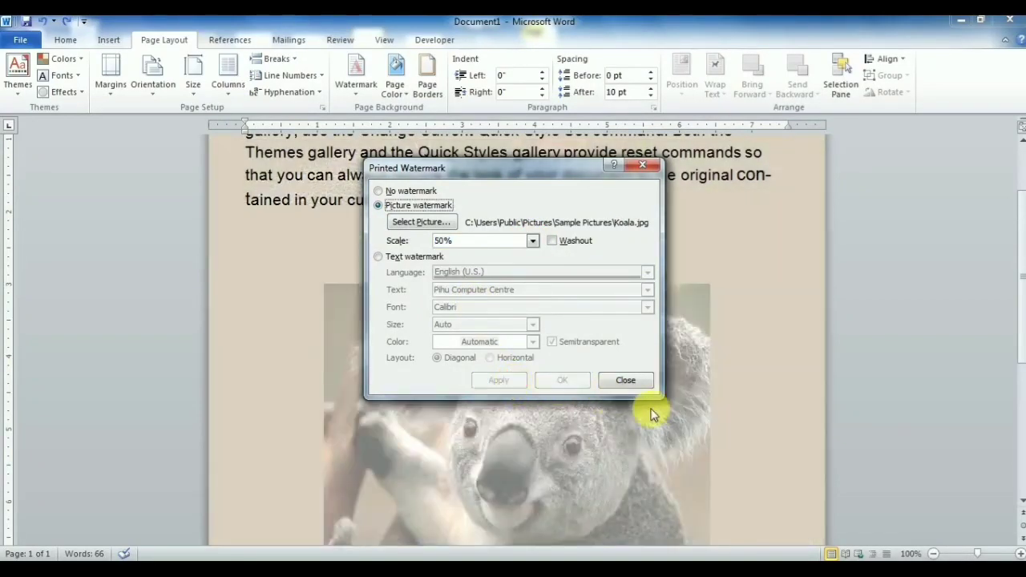
pyautogui.click(629, 380)
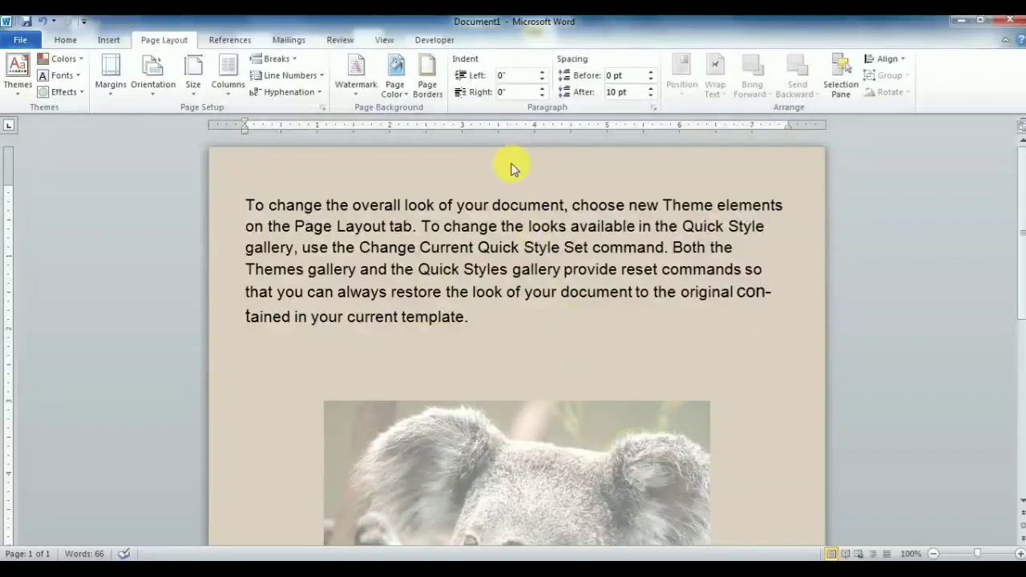
pyautogui.doubleClick(510, 162)
# - Make the koala watermark picture slightly taller and wider on the page
pyautogui.scroll(-3, 489, 337)
pyautogui.click(483, 358)
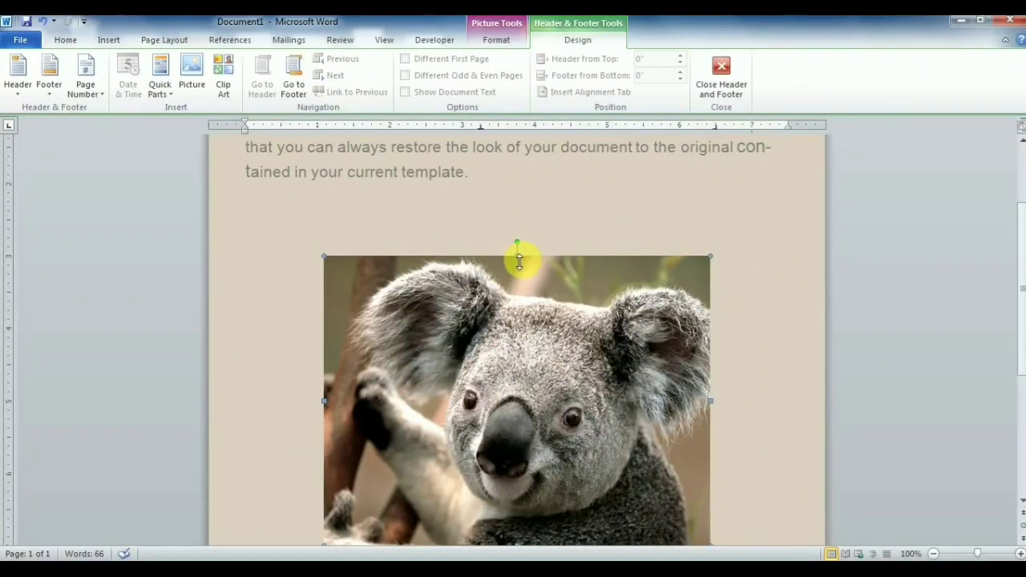
pyautogui.moveTo(517, 221); pyautogui.dragTo(514, 215)
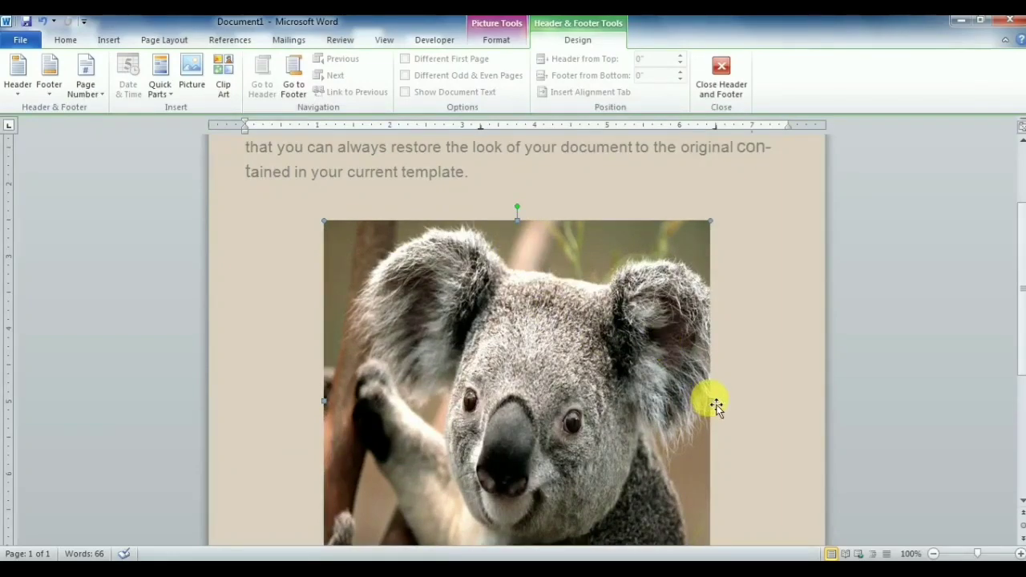
pyautogui.moveTo(710, 401); pyautogui.dragTo(739, 398)
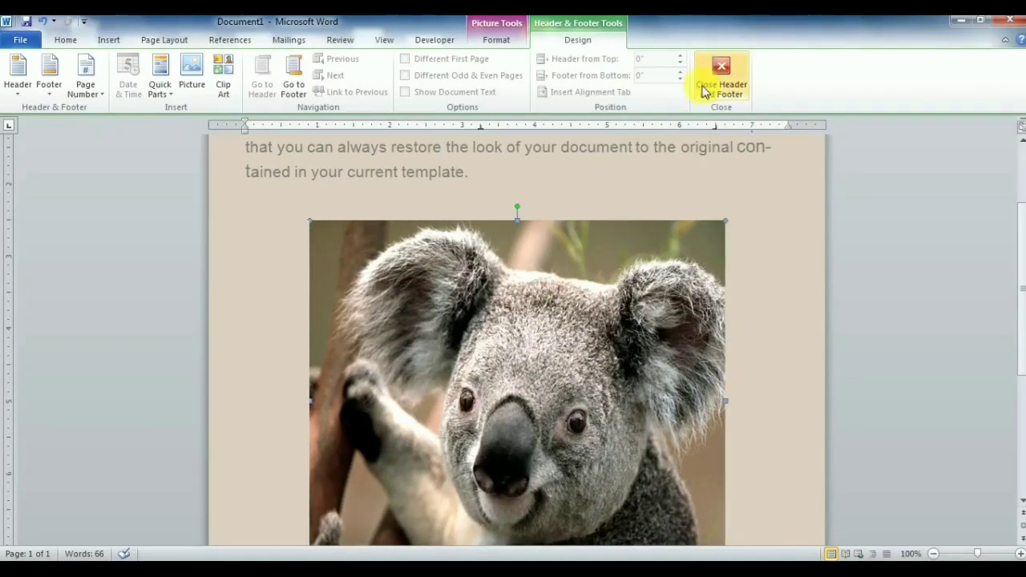
pyautogui.click(726, 86)
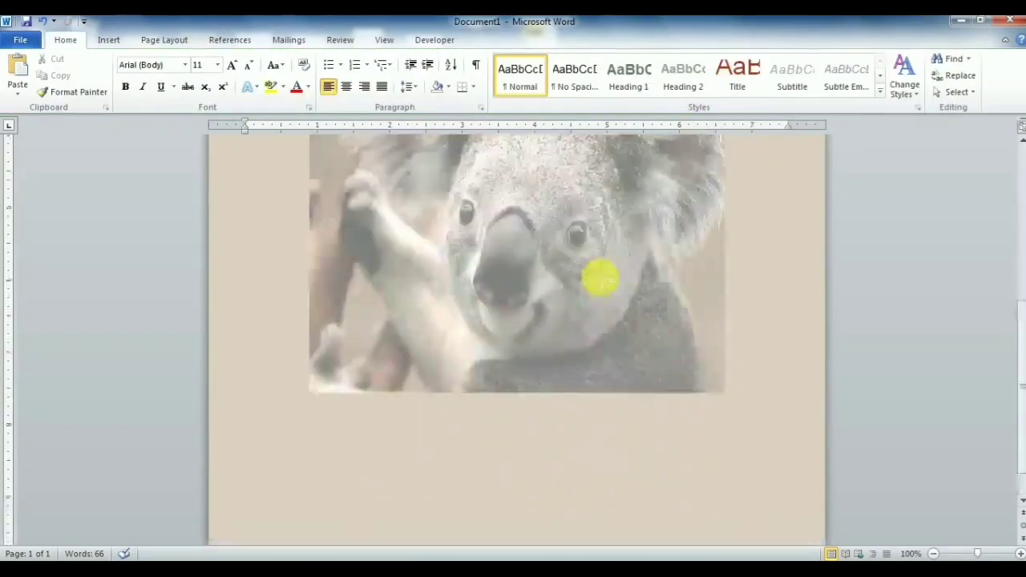
pyautogui.click(561, 344)
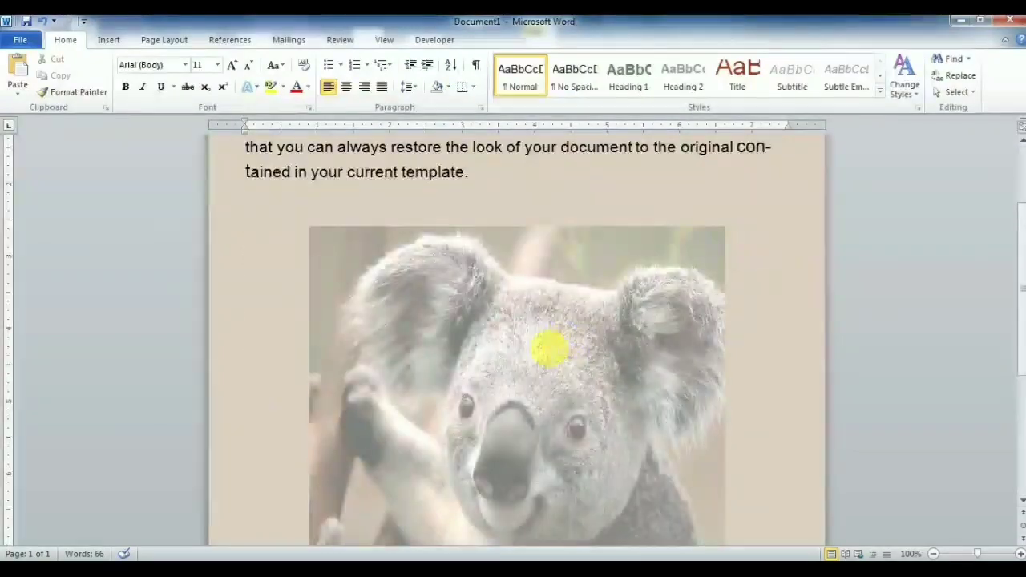
# - Remove the koala watermark from the page
pyautogui.click(110, 40)
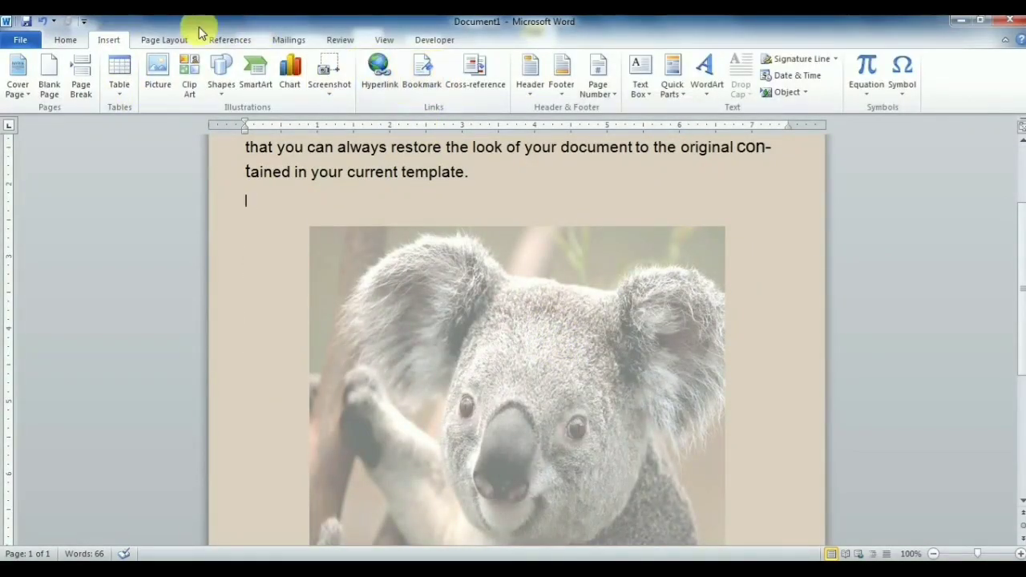
pyautogui.click(172, 39)
pyautogui.click(353, 86)
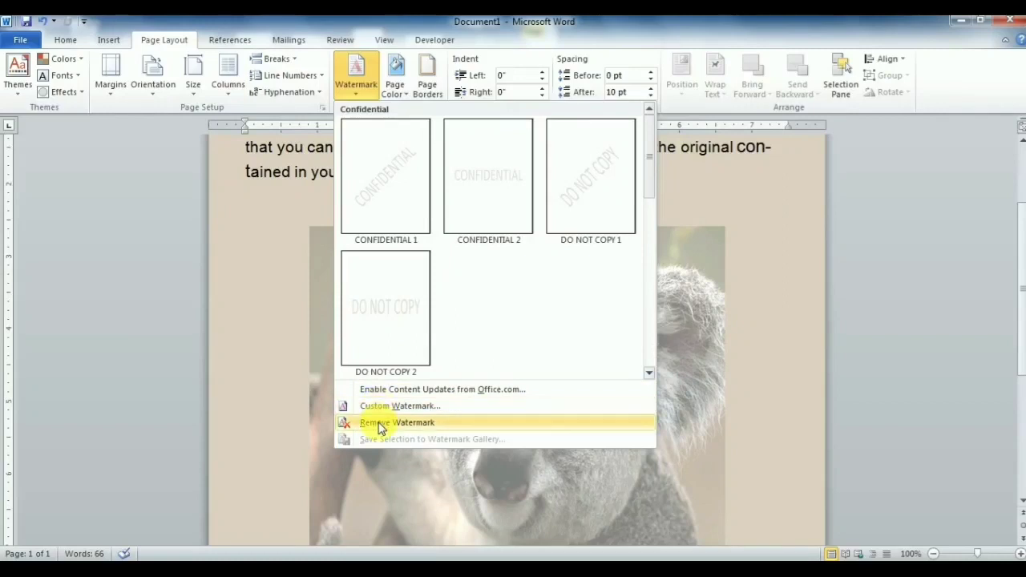
pyautogui.click(345, 422)
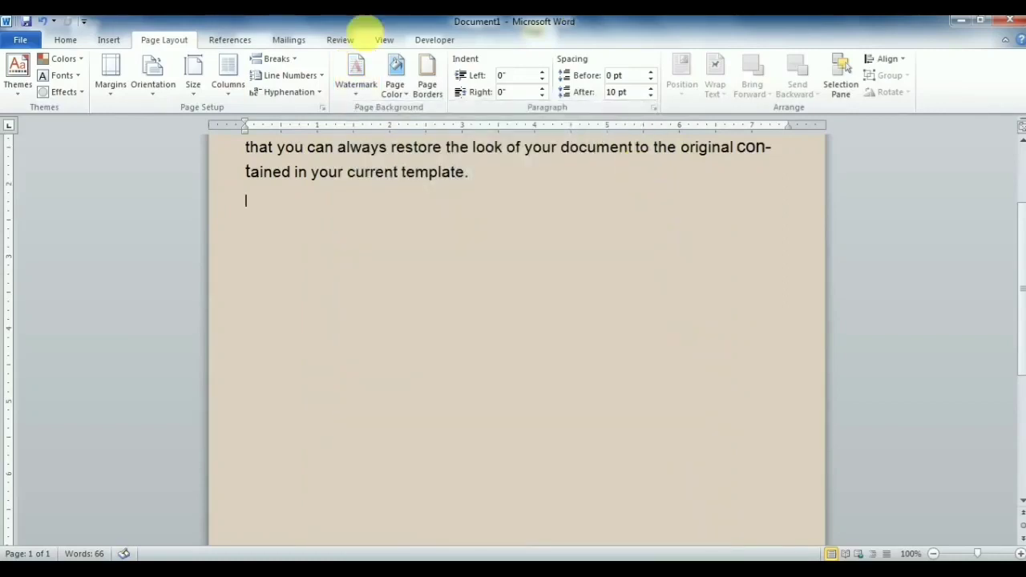
# - Set the page background colour to salmon
pyautogui.click(395, 92)
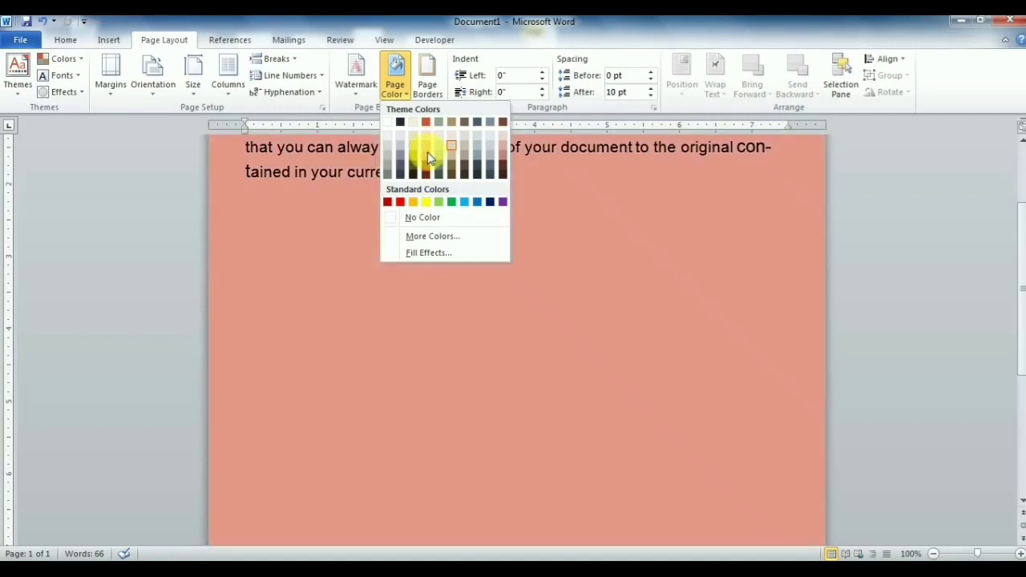
pyautogui.click(428, 150)
pyautogui.click(395, 87)
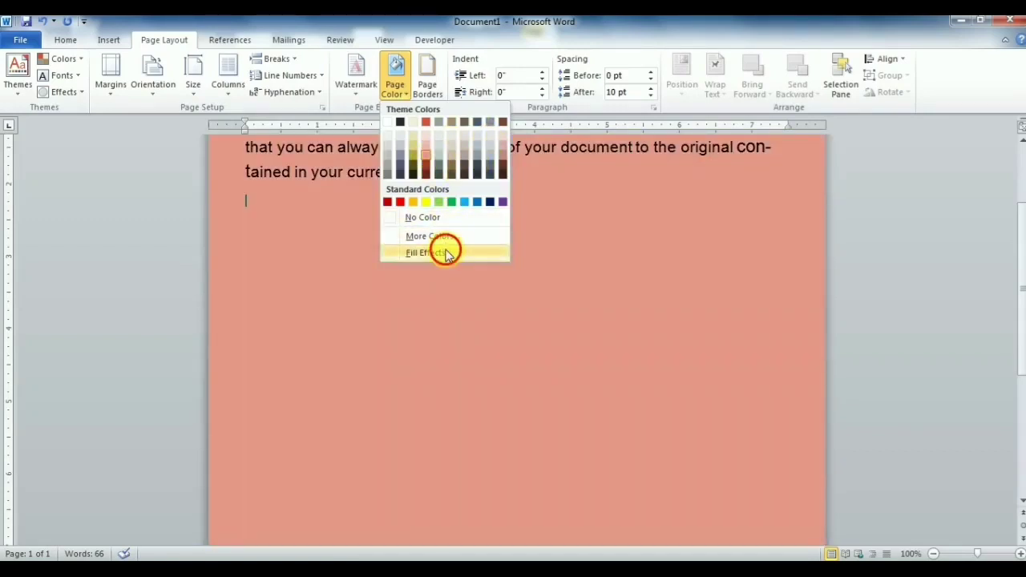
# - Preview the Texture, Pattern and Picture page fill options before returning to Gradient
pyautogui.click(446, 254)
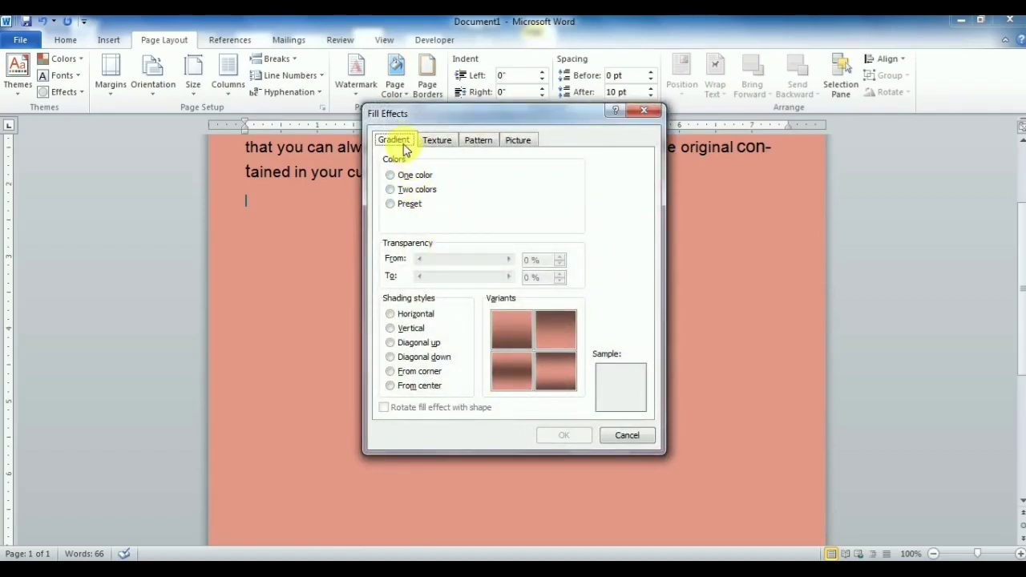
pyautogui.click(436, 141)
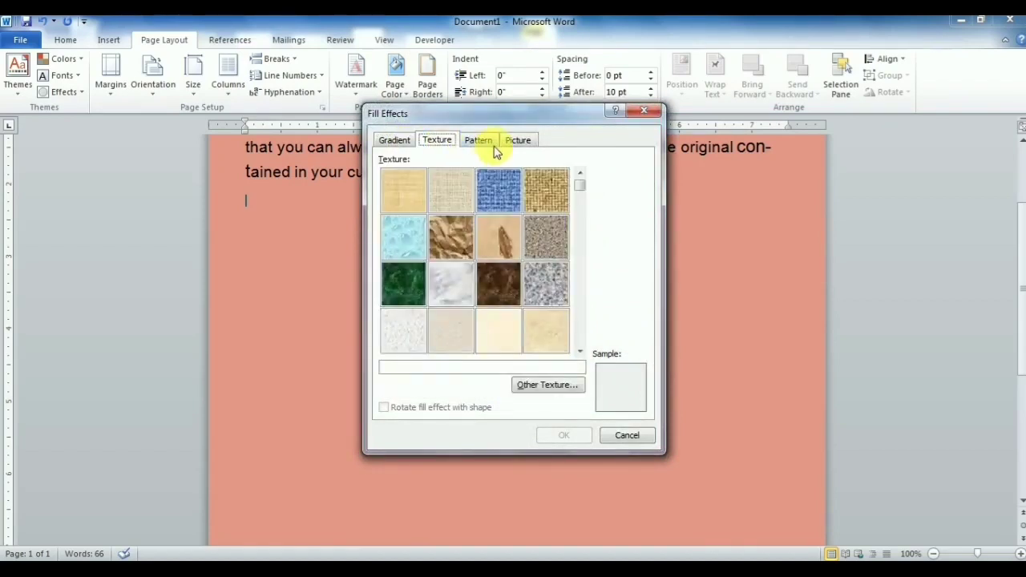
pyautogui.click(492, 143)
pyautogui.click(529, 143)
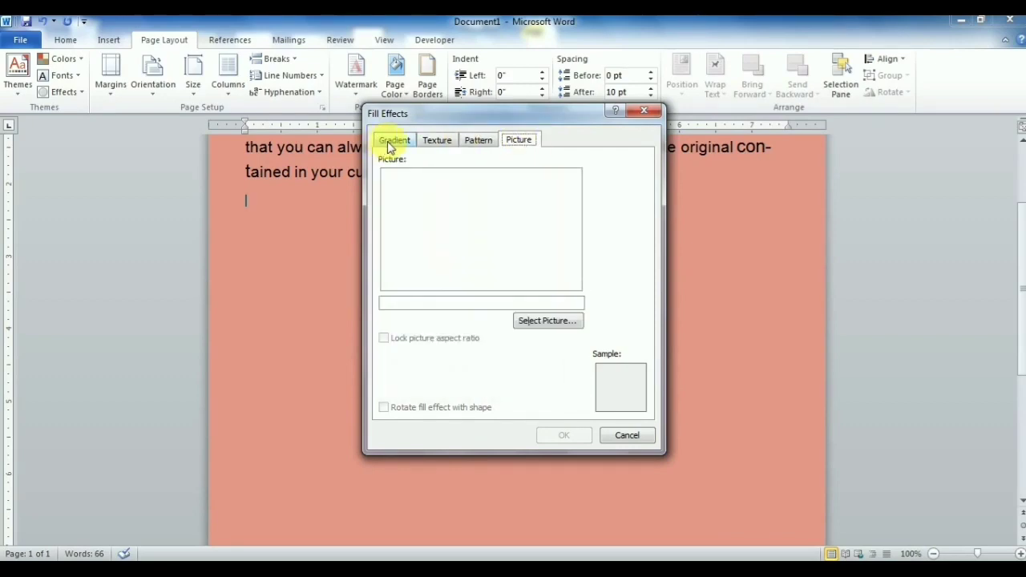
pyautogui.click(390, 142)
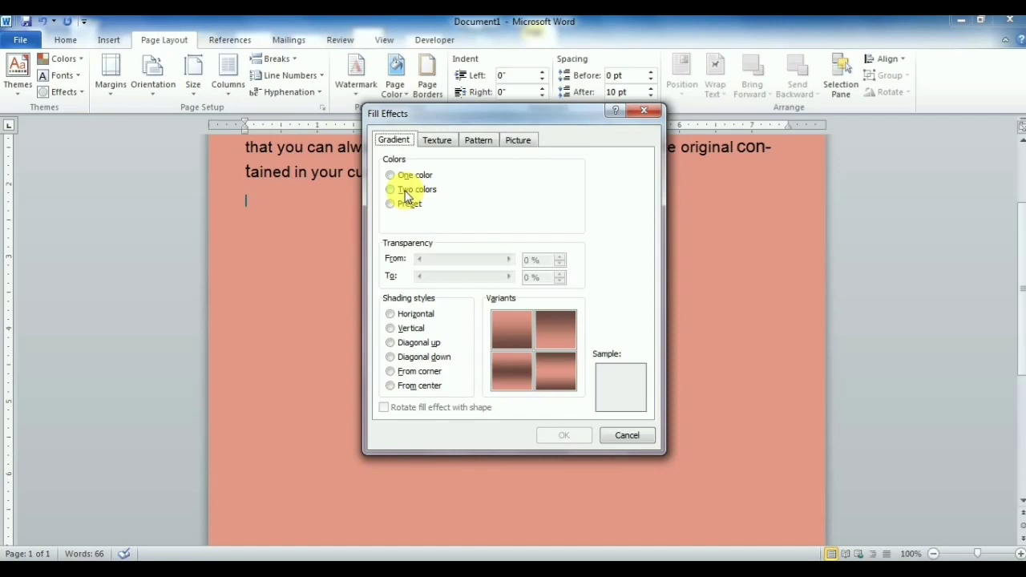
# - Apply a two-colour horizontal gradient from red to yellow to the page
pyautogui.click(405, 192)
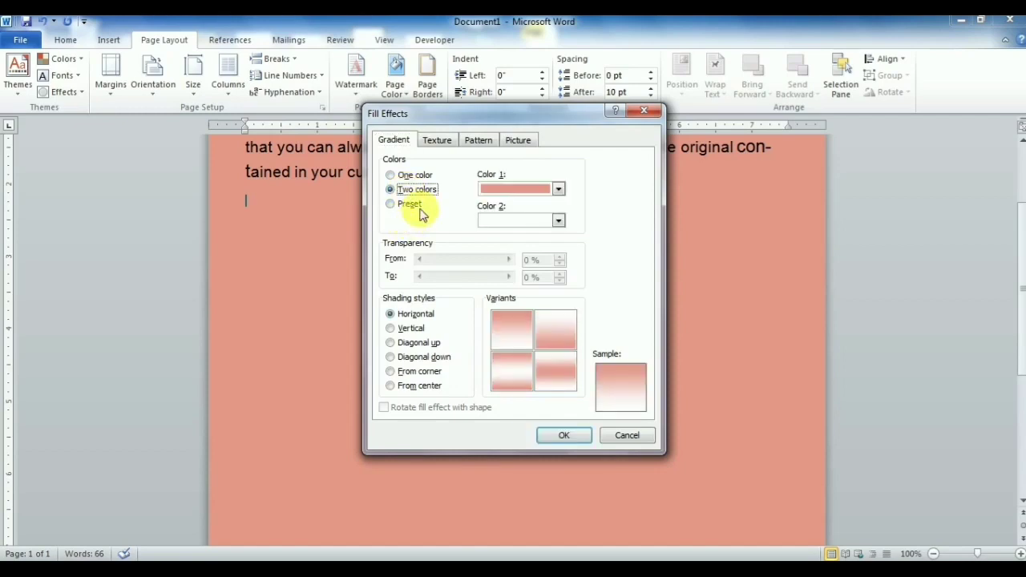
pyautogui.click(553, 190)
pyautogui.click(498, 297)
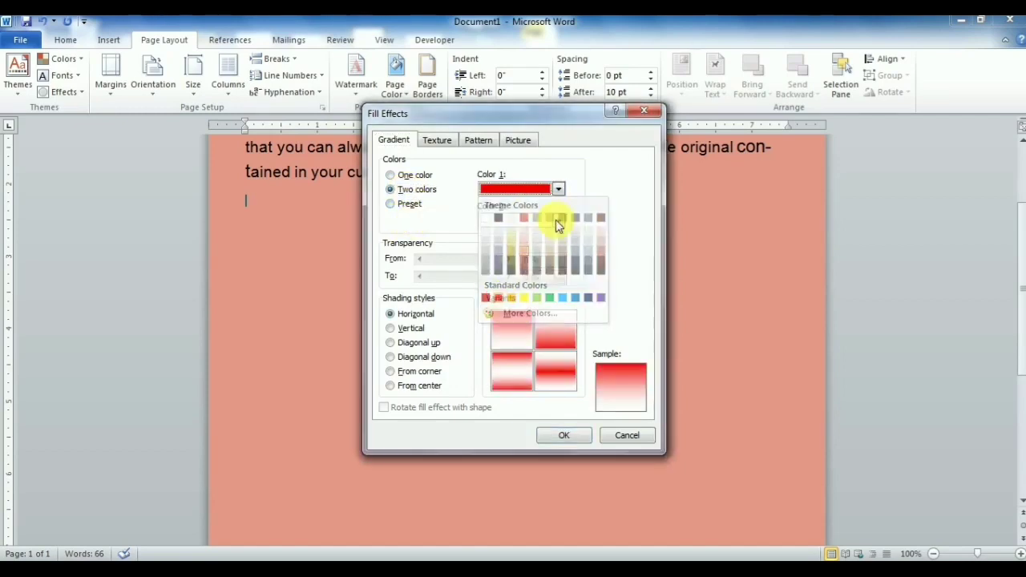
pyautogui.click(558, 221)
pyautogui.click(523, 329)
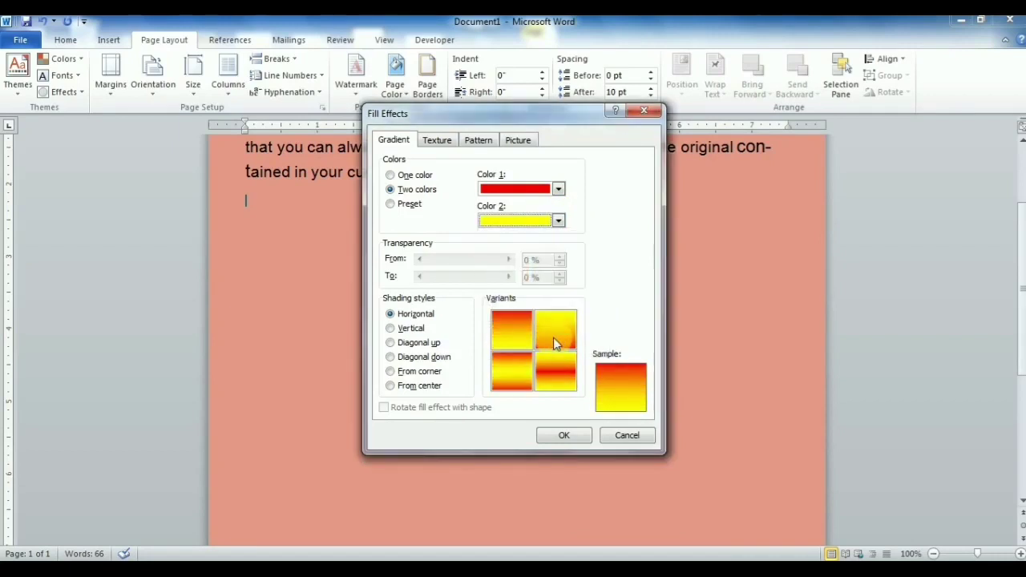
pyautogui.click(509, 372)
pyautogui.click(512, 330)
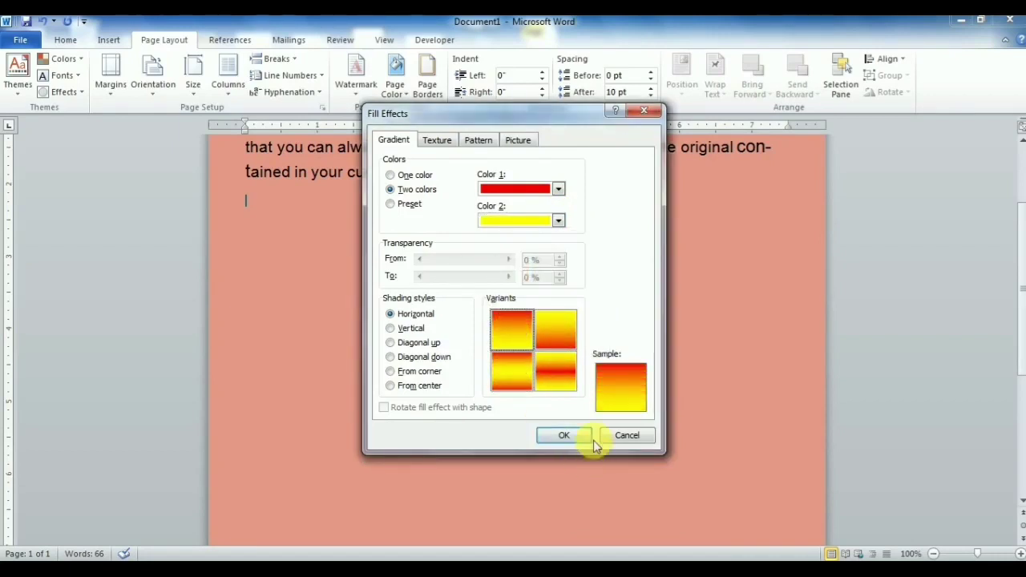
pyautogui.click(563, 435)
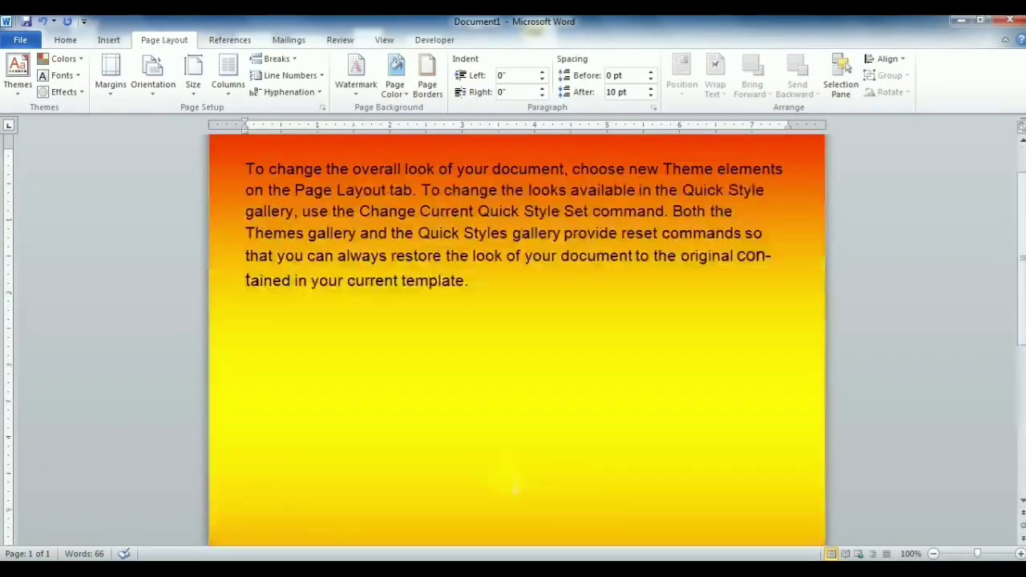
# - Change the red-yellow page gradient to From corner shading using the first variant
pyautogui.click(394, 80)
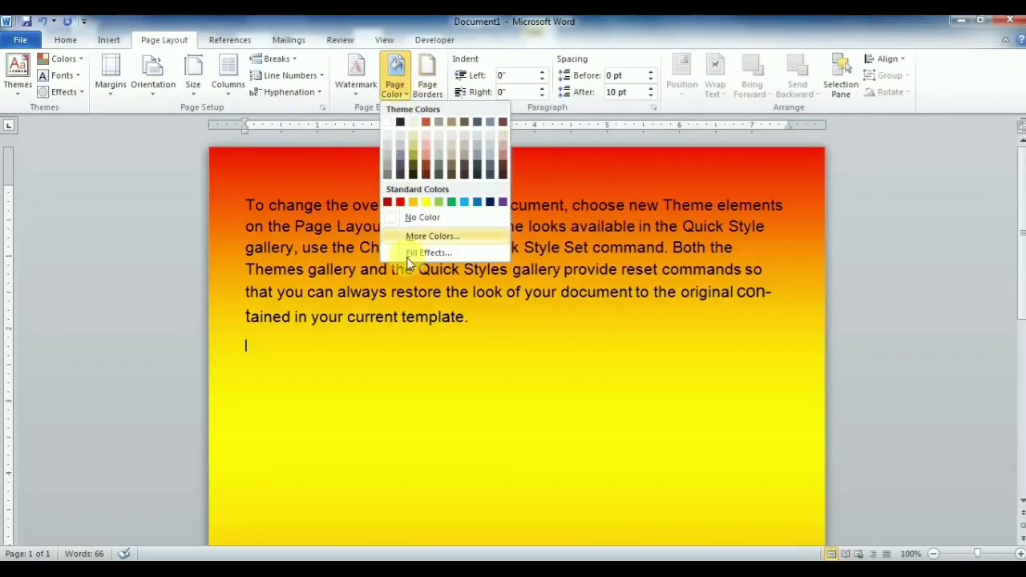
pyautogui.click(418, 252)
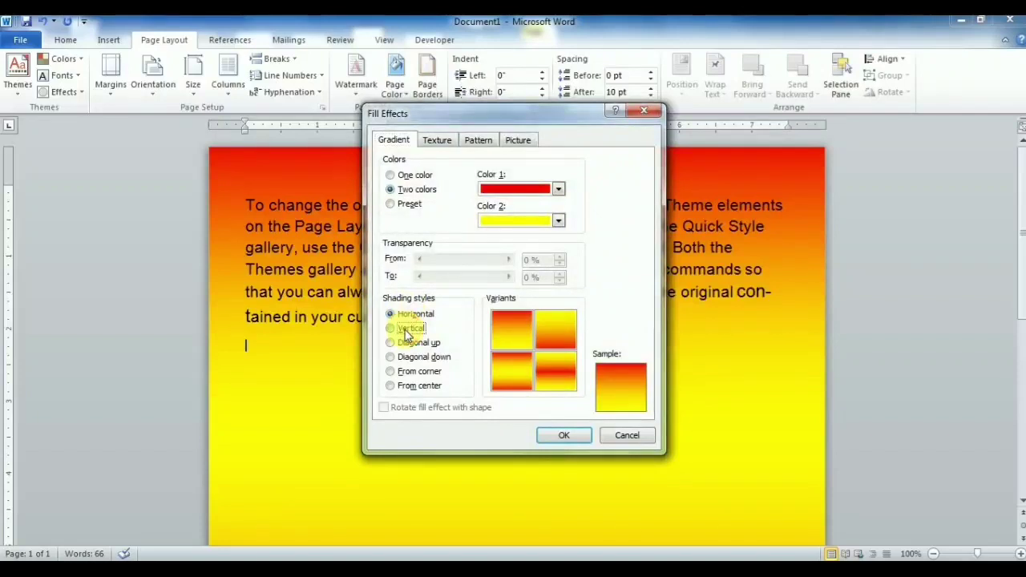
pyautogui.click(409, 328)
pyautogui.click(416, 343)
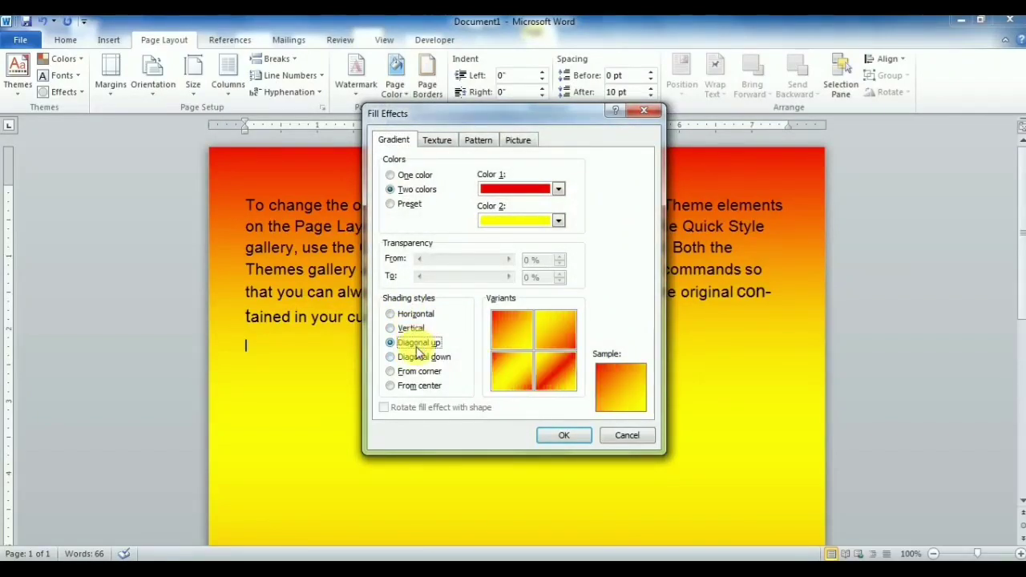
pyautogui.click(409, 359)
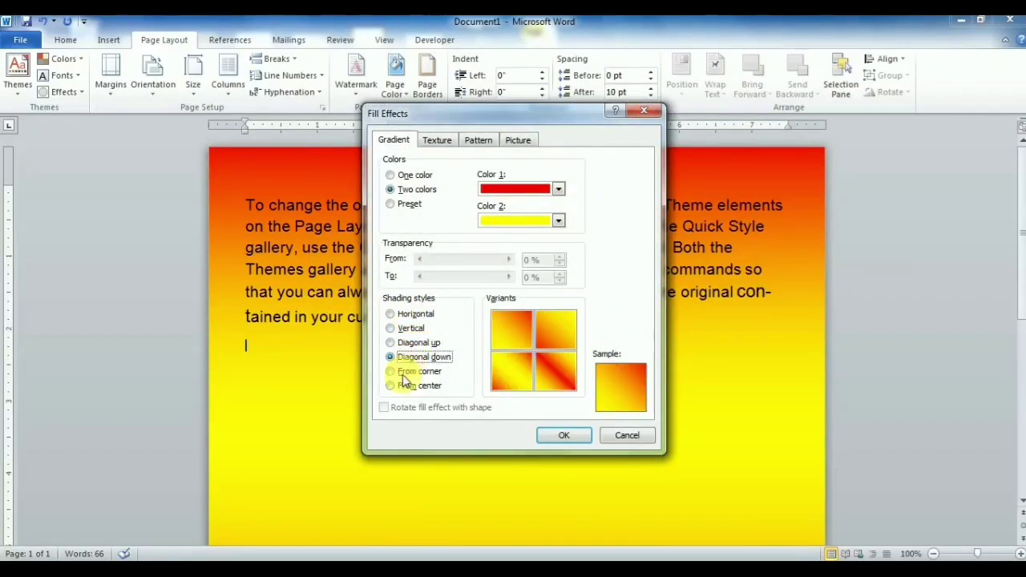
pyautogui.click(419, 372)
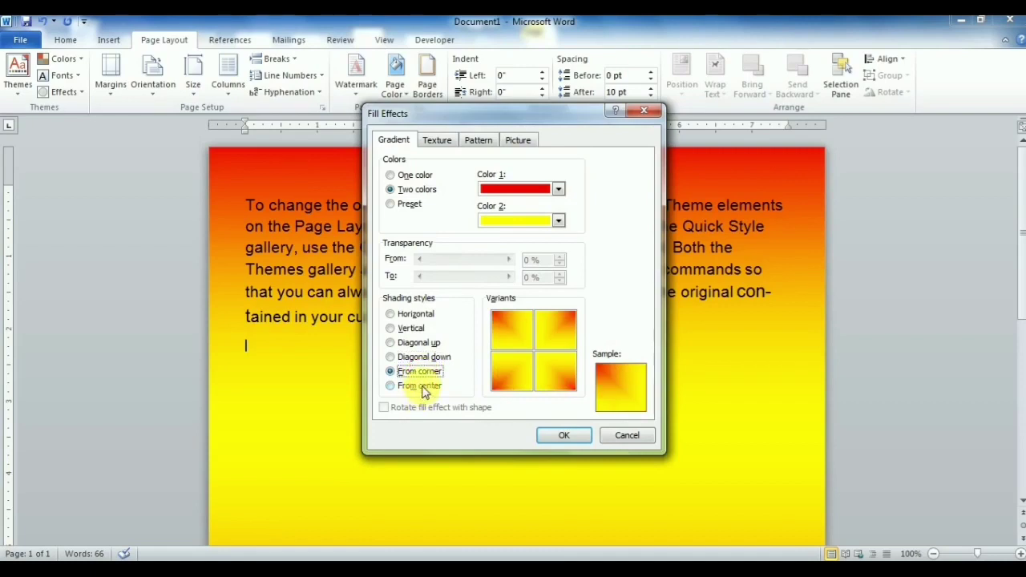
pyautogui.click(424, 392)
pyautogui.click(420, 372)
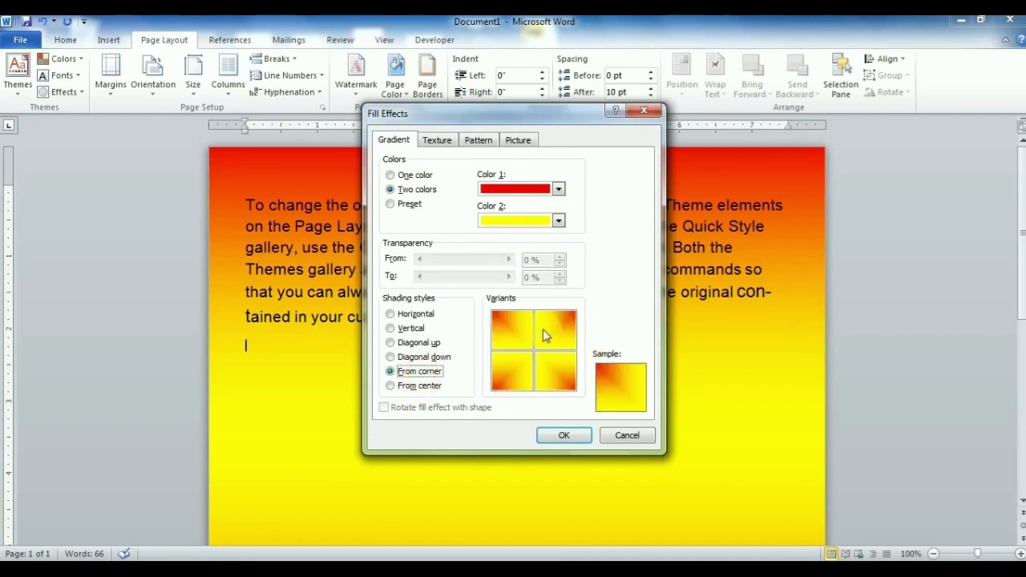
pyautogui.click(511, 332)
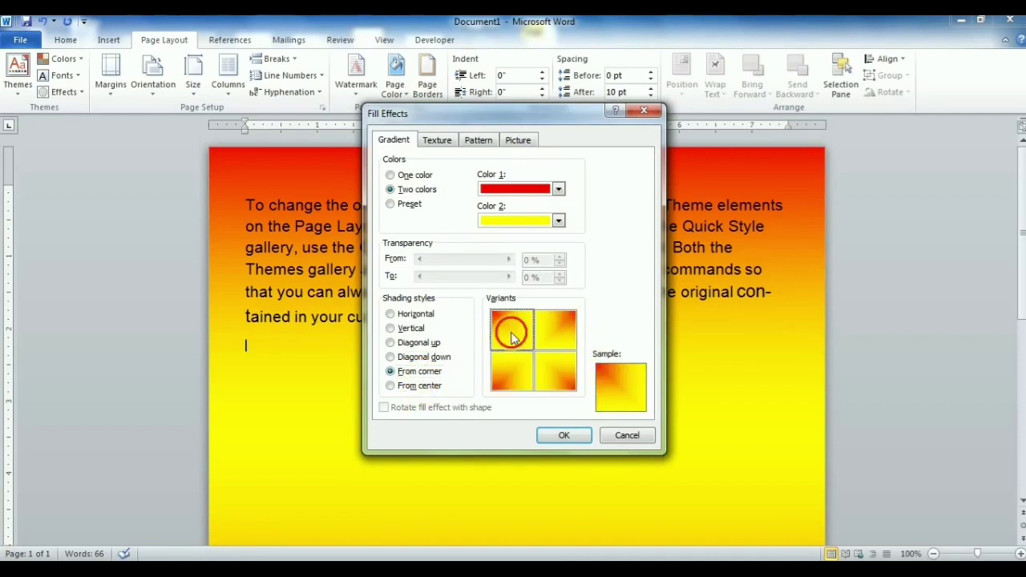
pyautogui.click(564, 435)
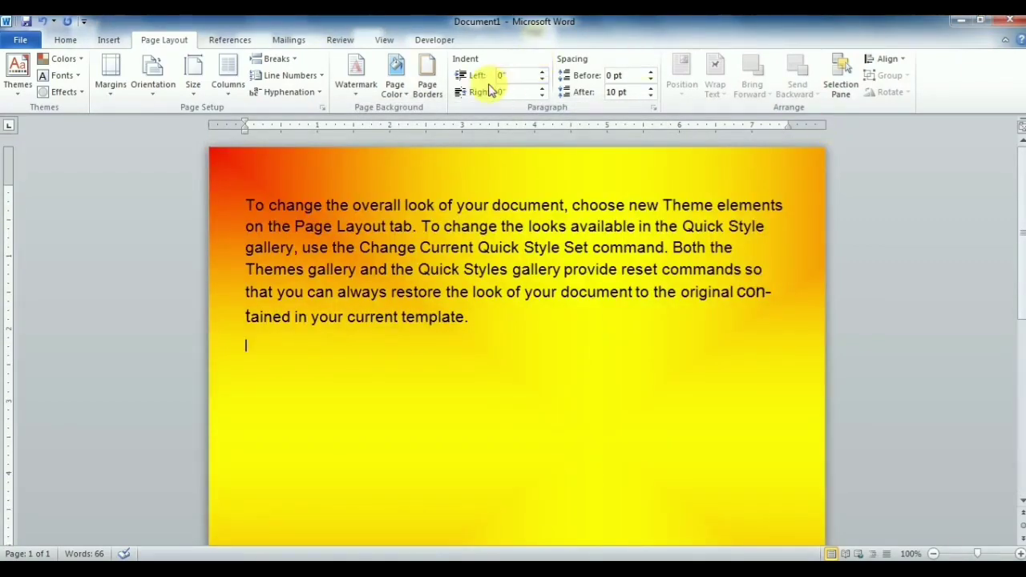
# - Fill the page background with the White marble texture
pyautogui.click(393, 103)
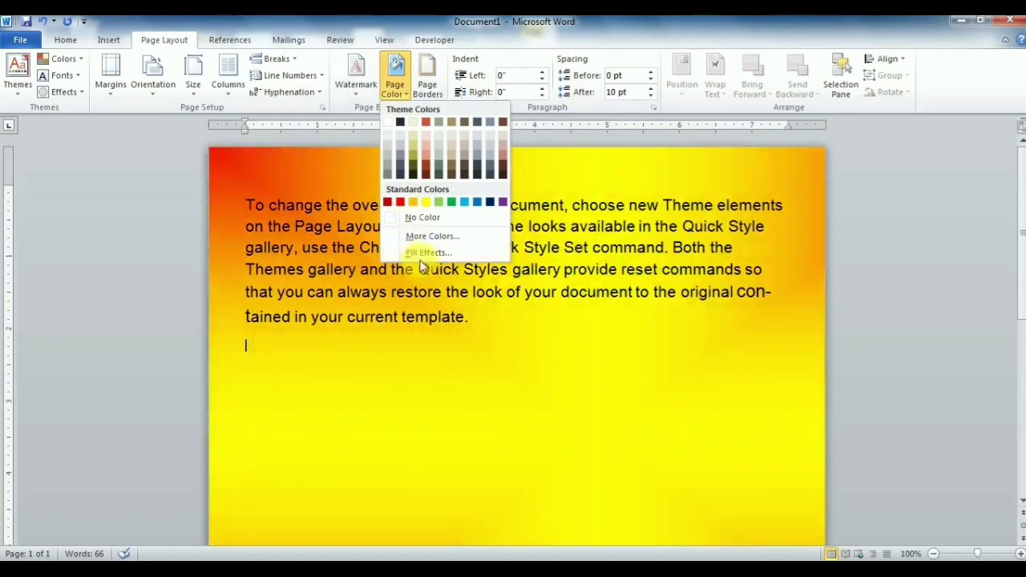
pyautogui.click(429, 250)
pyautogui.click(450, 141)
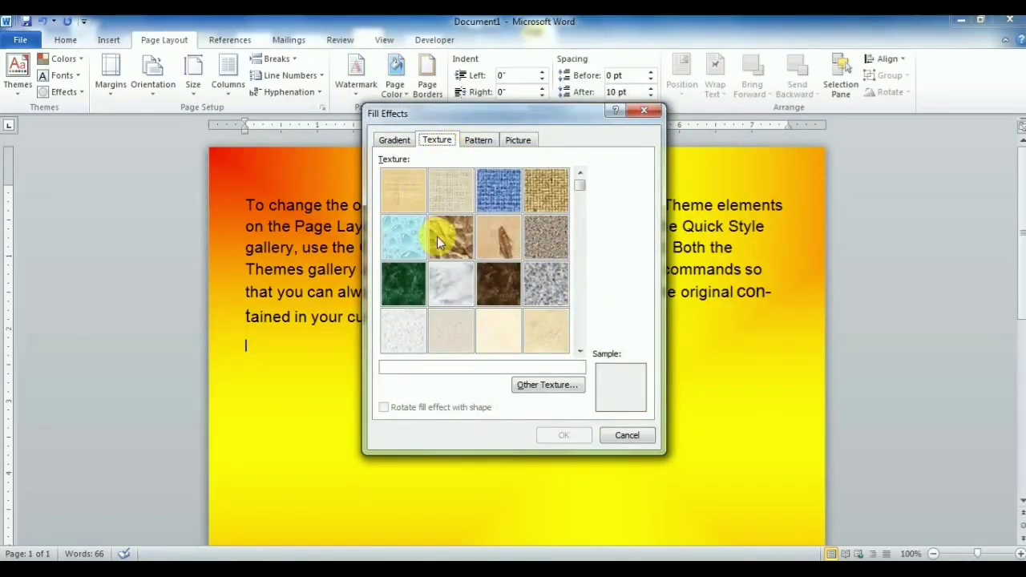
pyautogui.click(445, 285)
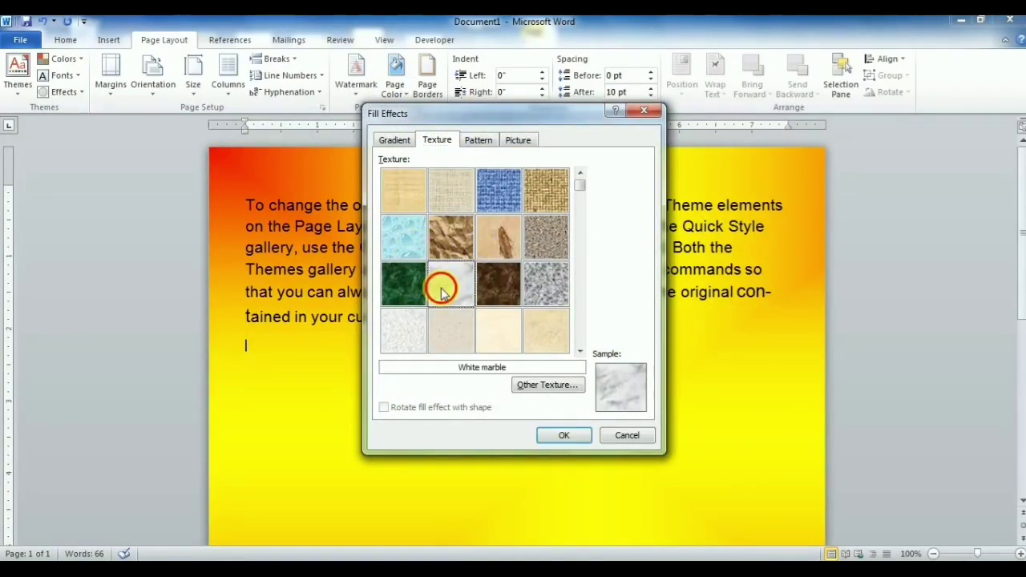
pyautogui.click(561, 435)
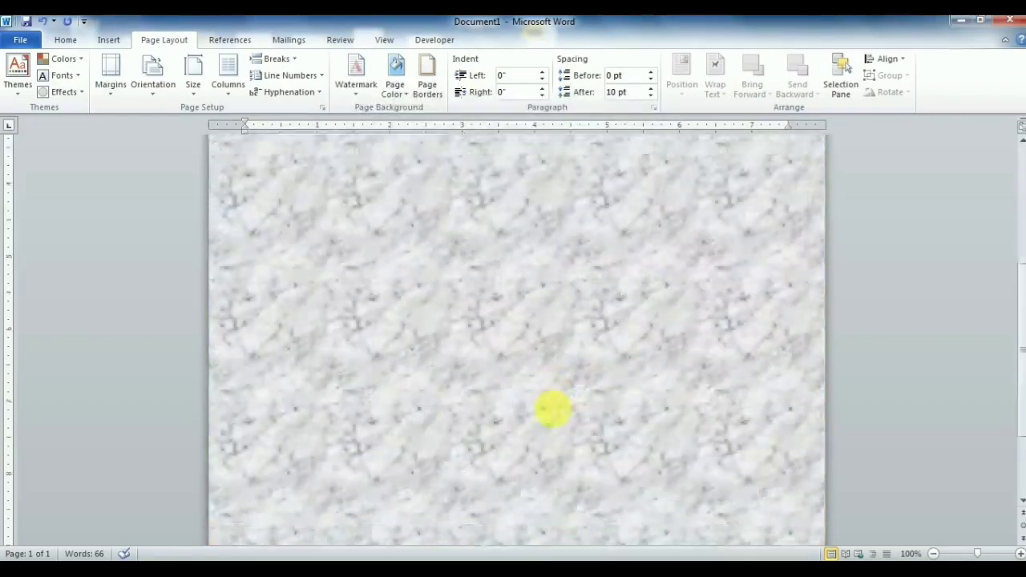
# - Switch the page texture from White marble to Water droplets
pyautogui.click(393, 89)
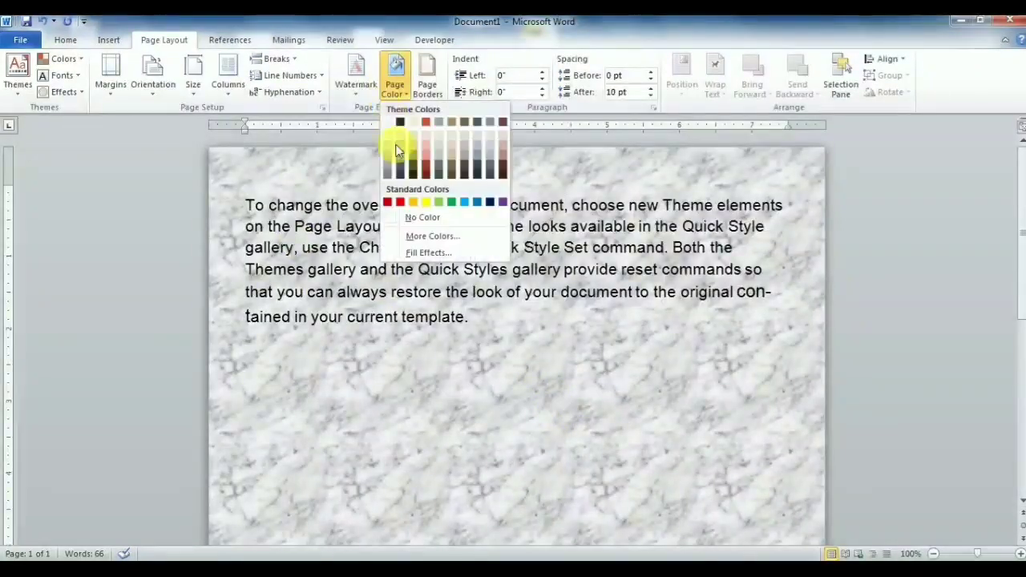
pyautogui.click(425, 248)
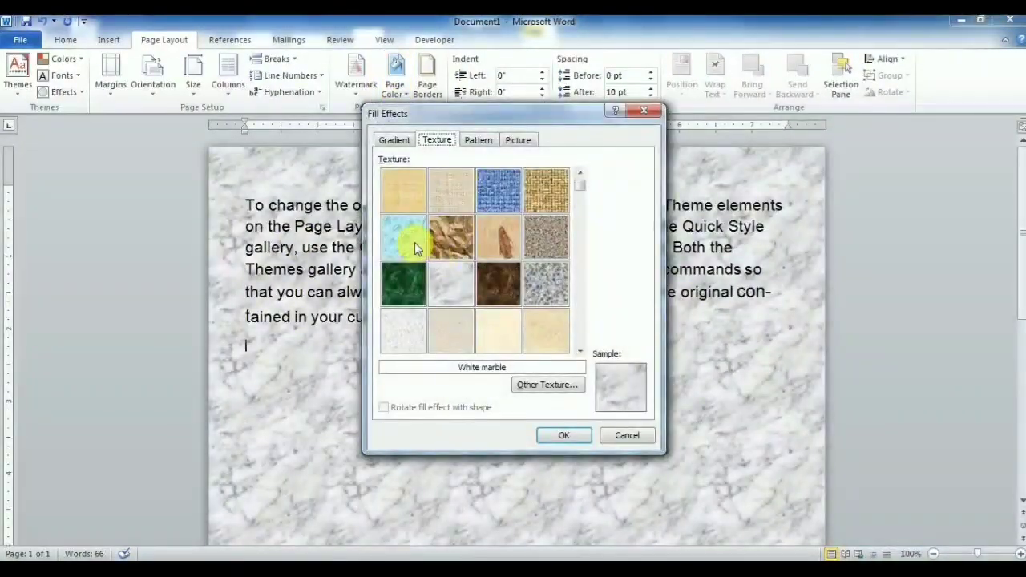
pyautogui.click(404, 237)
pyautogui.click(563, 434)
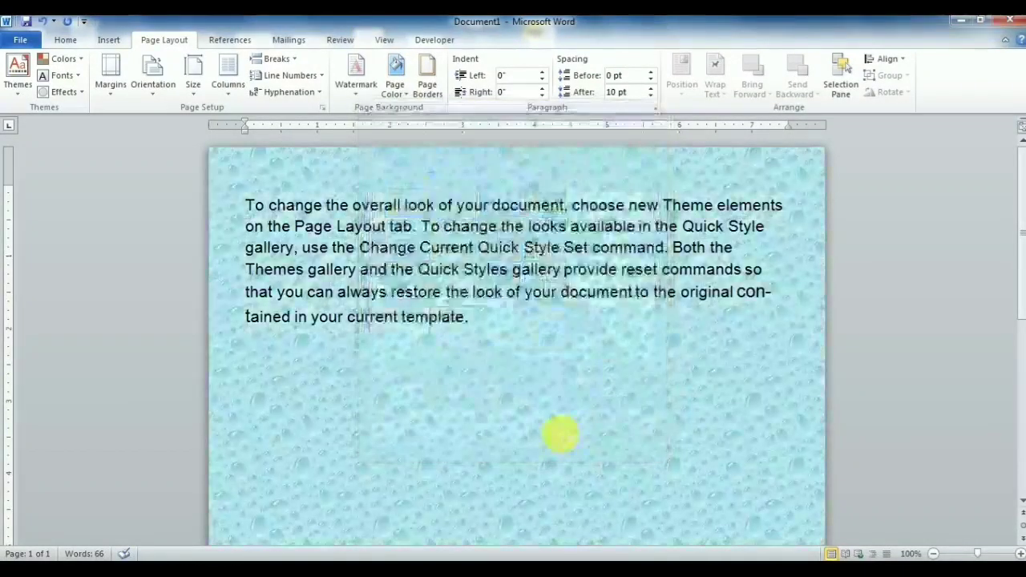
pyautogui.scroll(-4, 553, 417)
pyautogui.scroll(-2, 553, 417)
pyautogui.scroll(6, 553, 417)
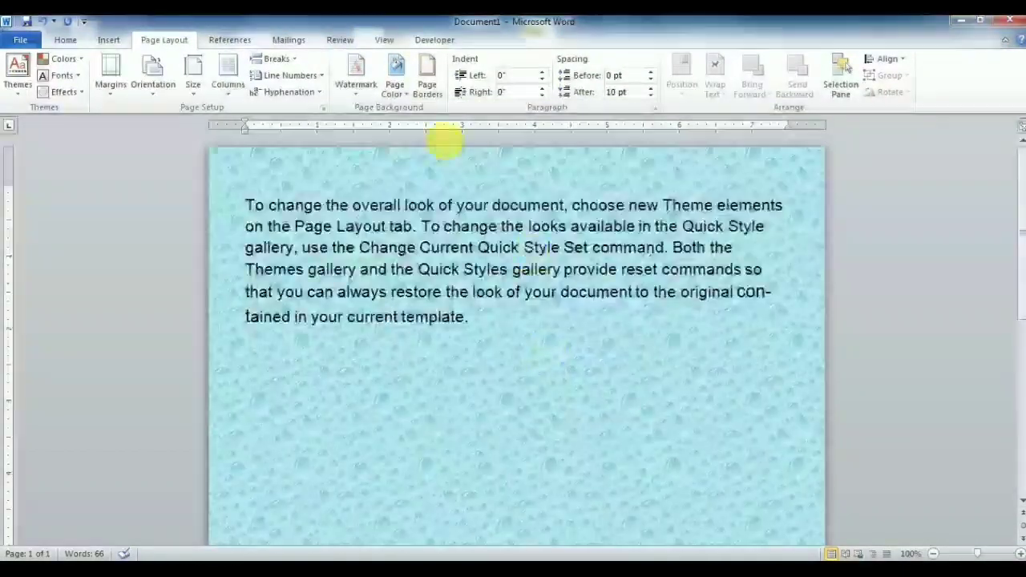
pyautogui.click(395, 84)
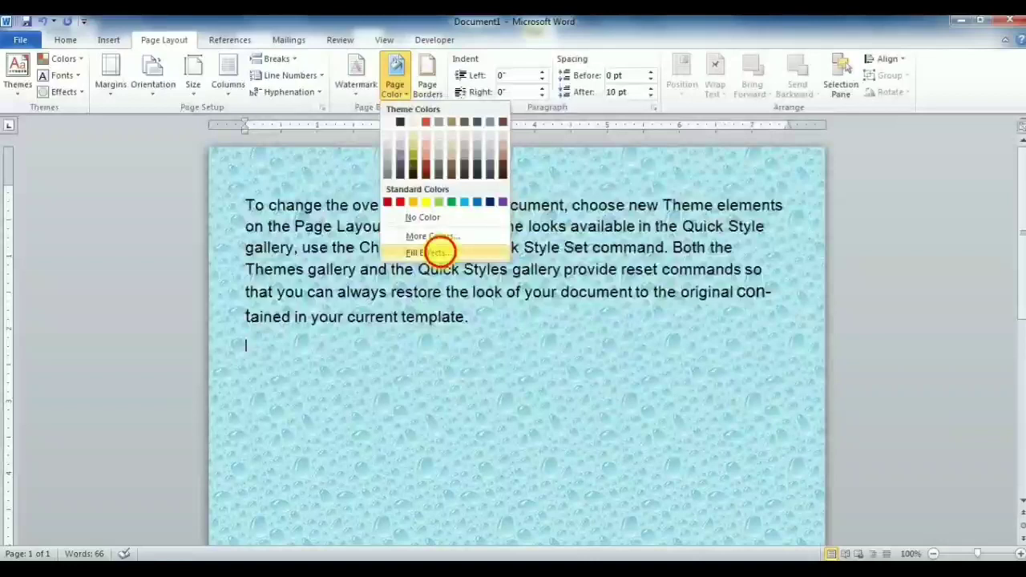
# - Fill the page with a Horizontal brick pattern, pink foreground on a blue background
pyautogui.click(430, 253)
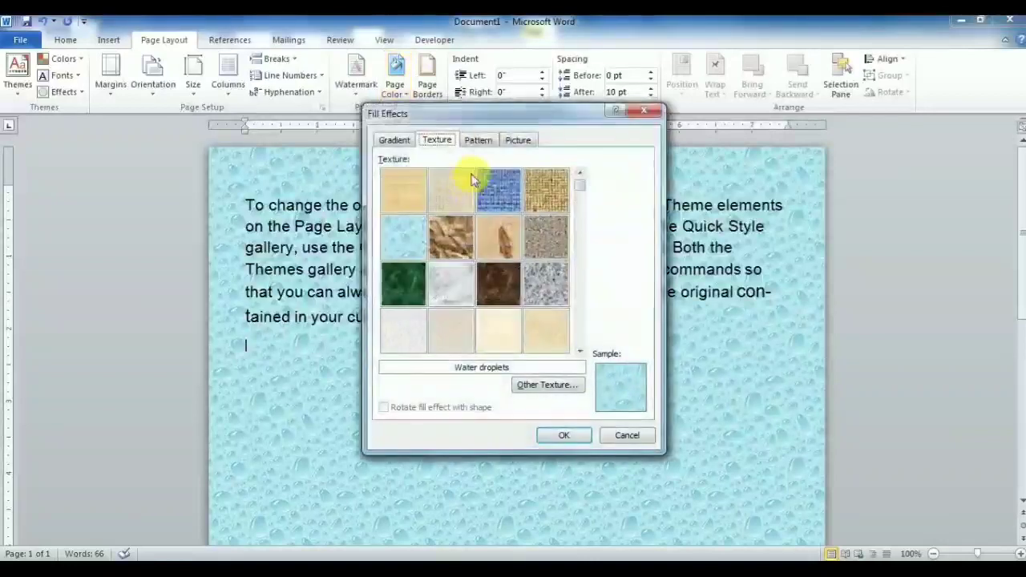
pyautogui.click(485, 142)
pyautogui.click(468, 325)
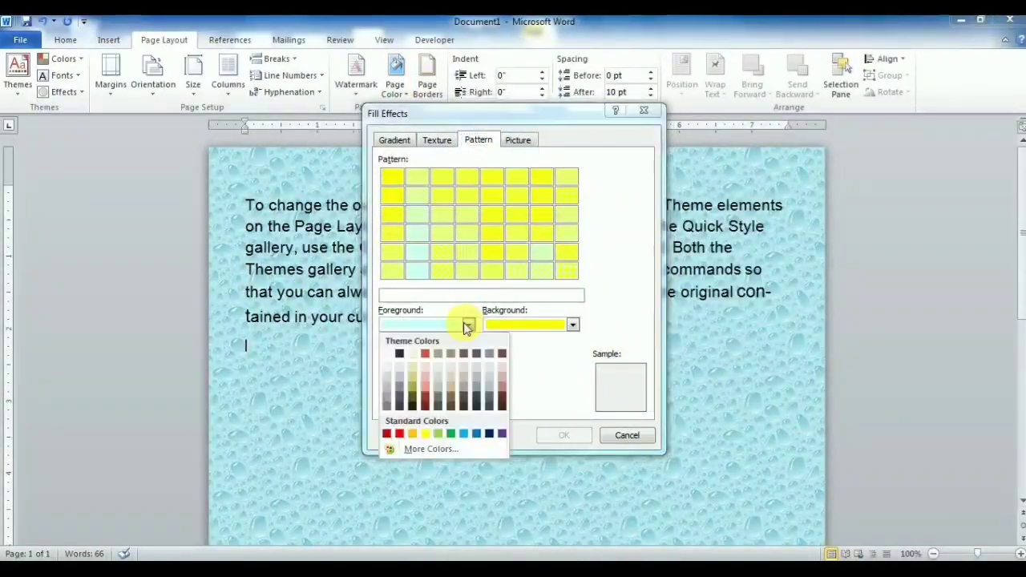
pyautogui.click(425, 381)
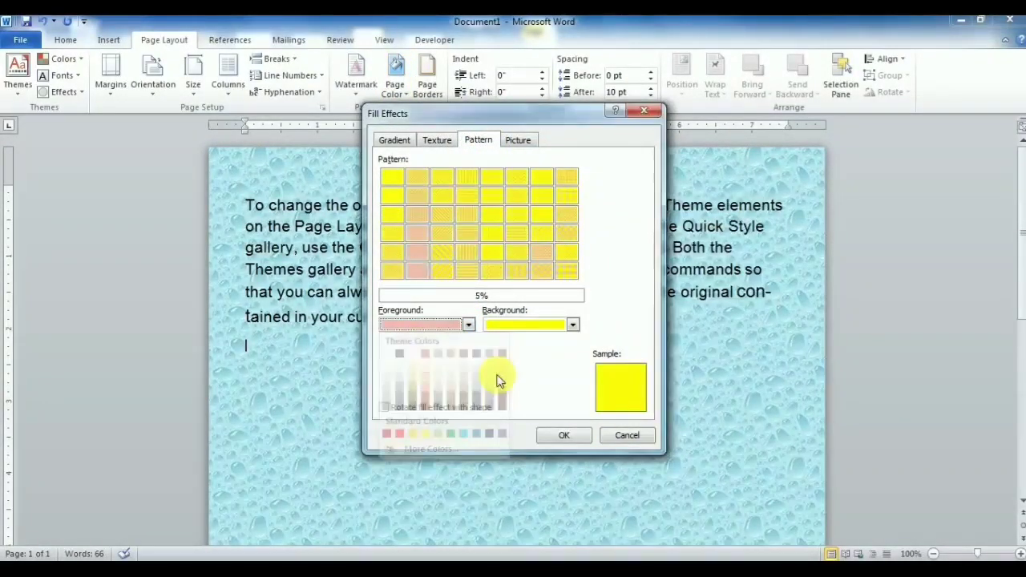
pyautogui.click(531, 325)
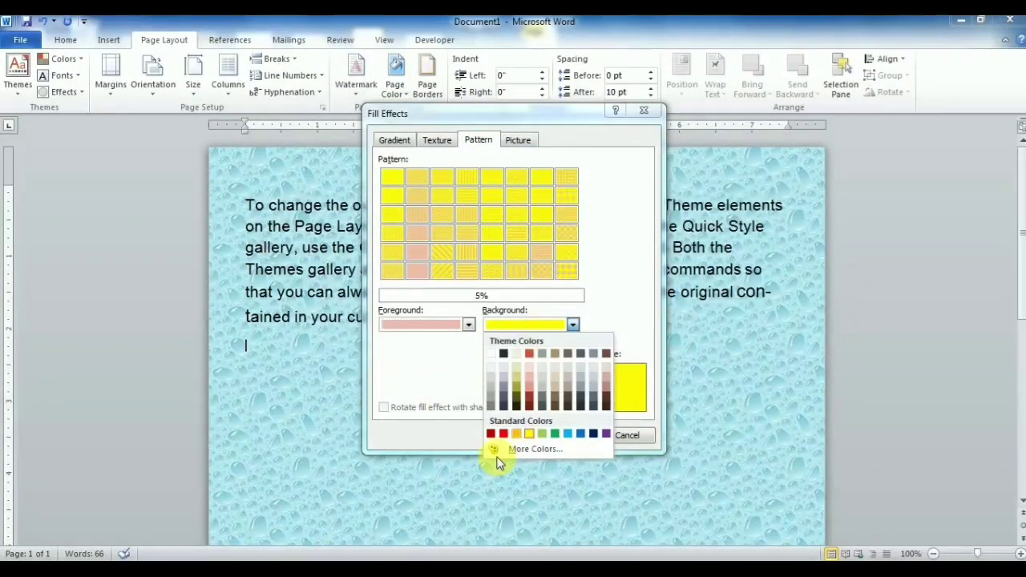
pyautogui.click(567, 434)
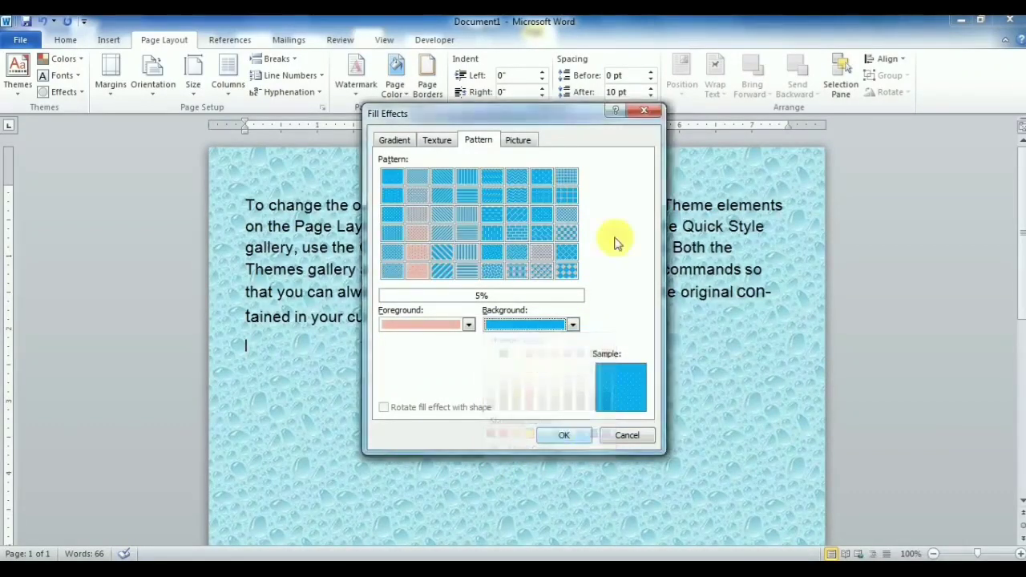
pyautogui.click(517, 232)
pyautogui.click(561, 437)
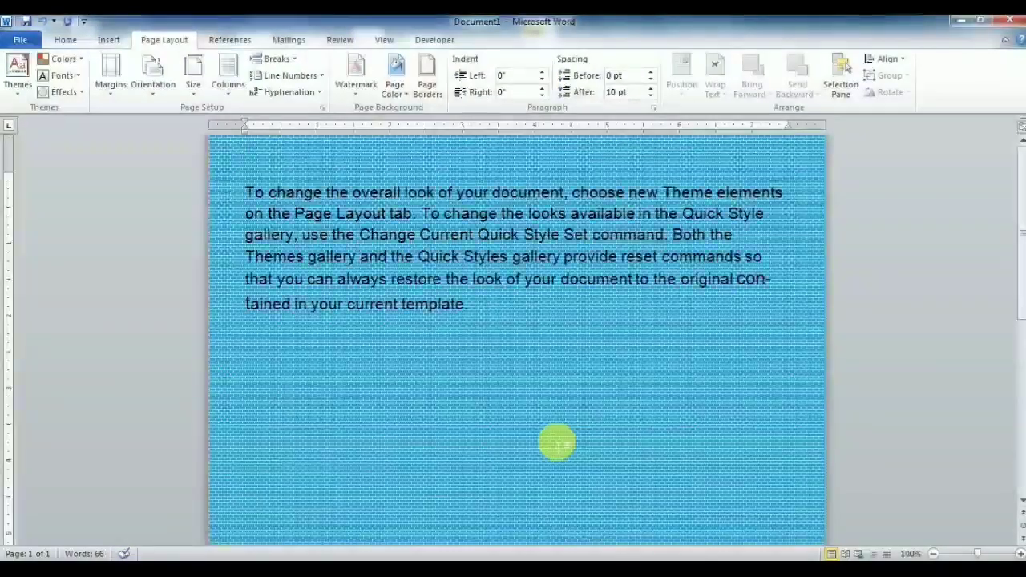
pyautogui.click(395, 81)
# - Set the Chrysanthemum picture as the page background fill
pyautogui.click(430, 255)
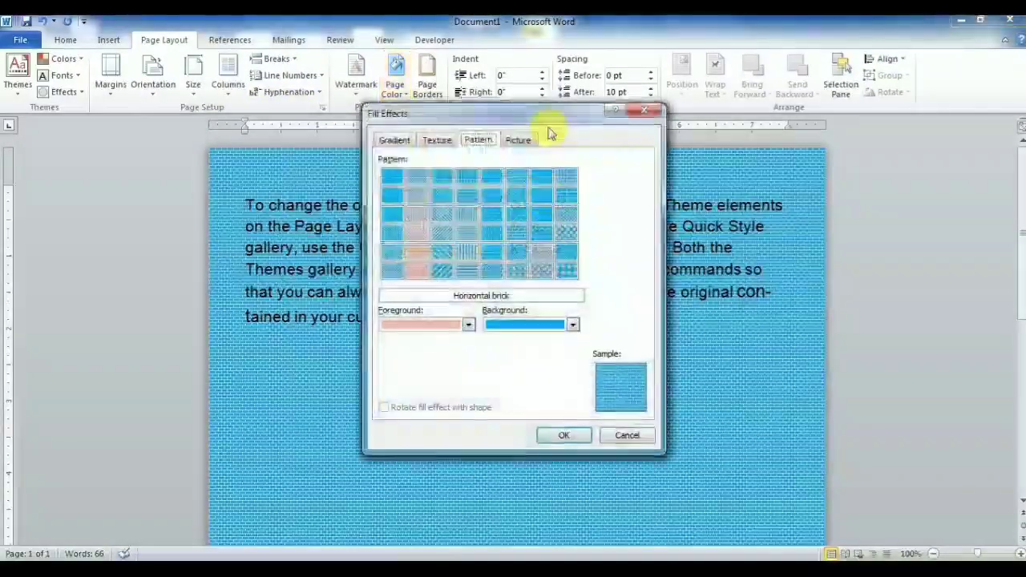
pyautogui.click(519, 140)
pyautogui.click(550, 329)
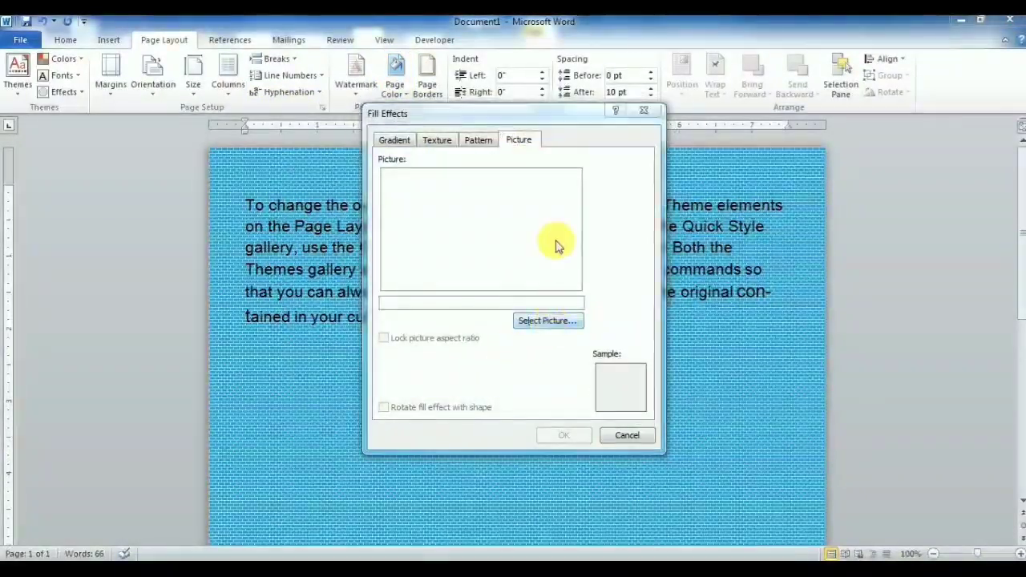
pyautogui.doubleClick(571, 259)
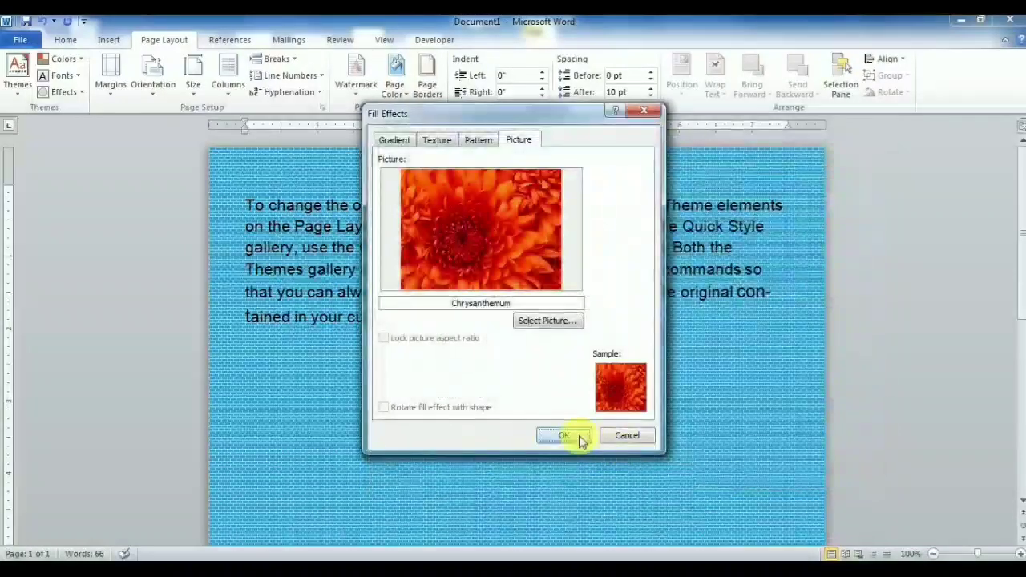
pyautogui.click(578, 436)
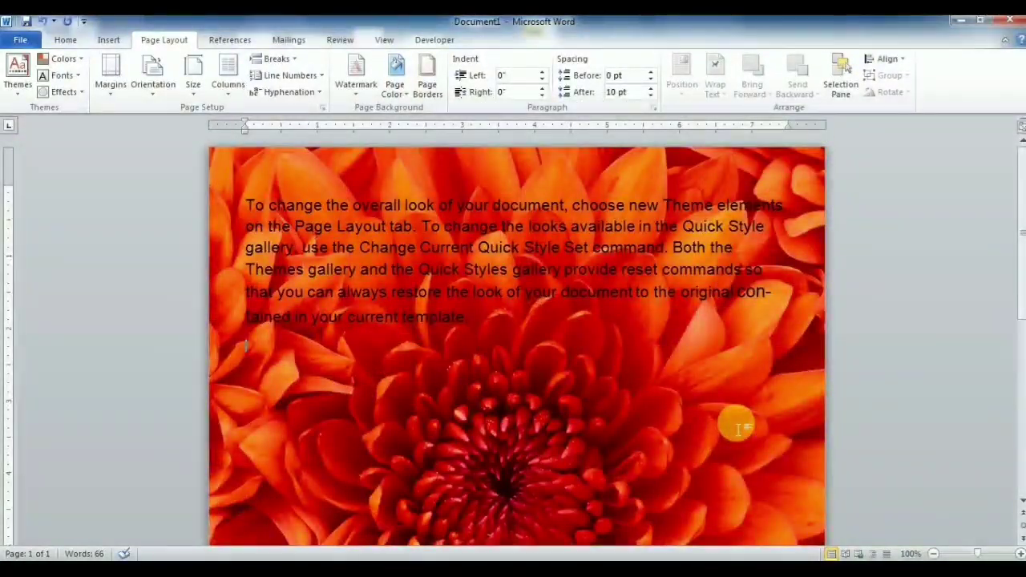
# - Reset the page colour to No Color and bring up the Margins presets
pyautogui.click(397, 92)
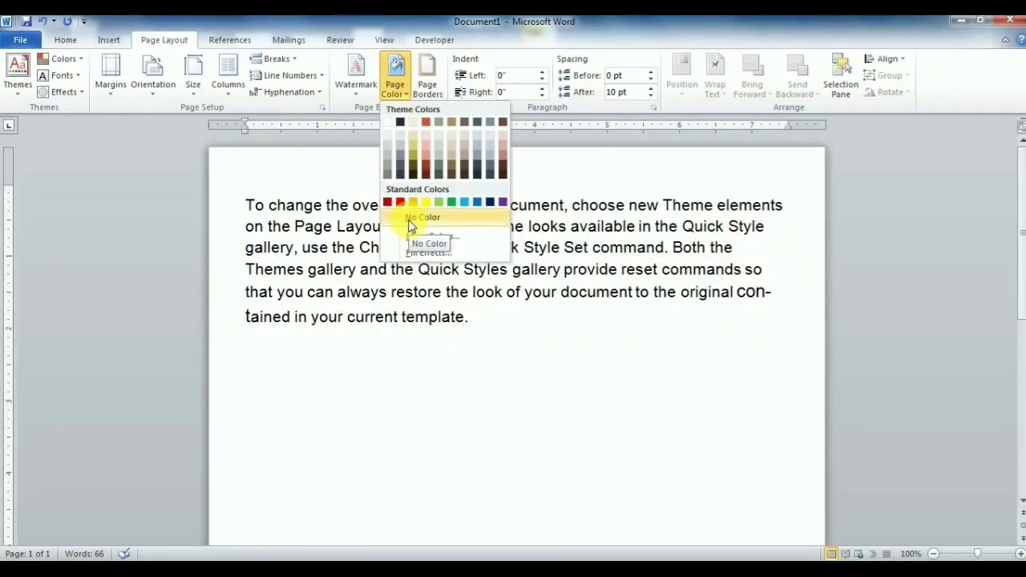
pyautogui.click(410, 225)
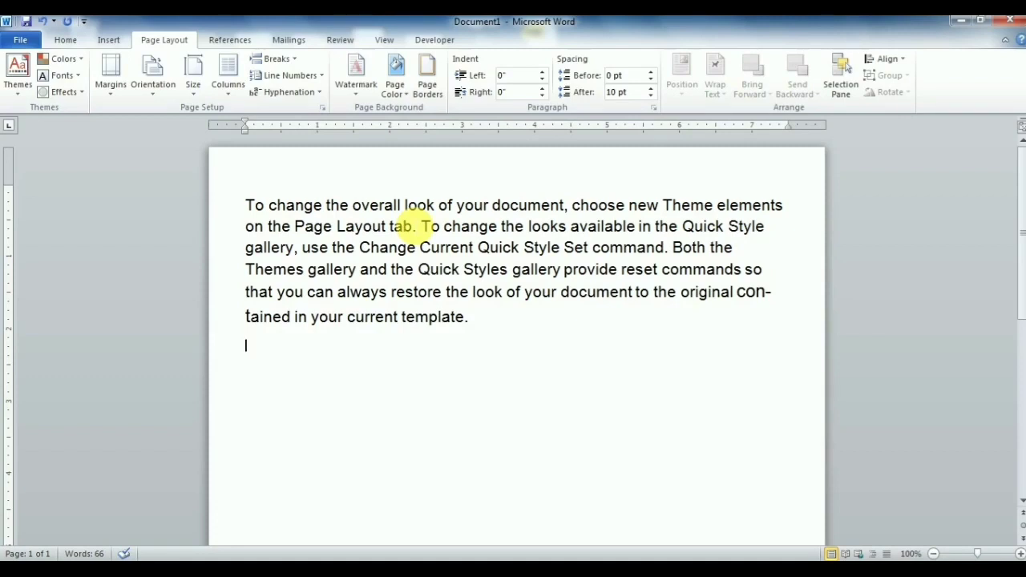
pyautogui.click(439, 91)
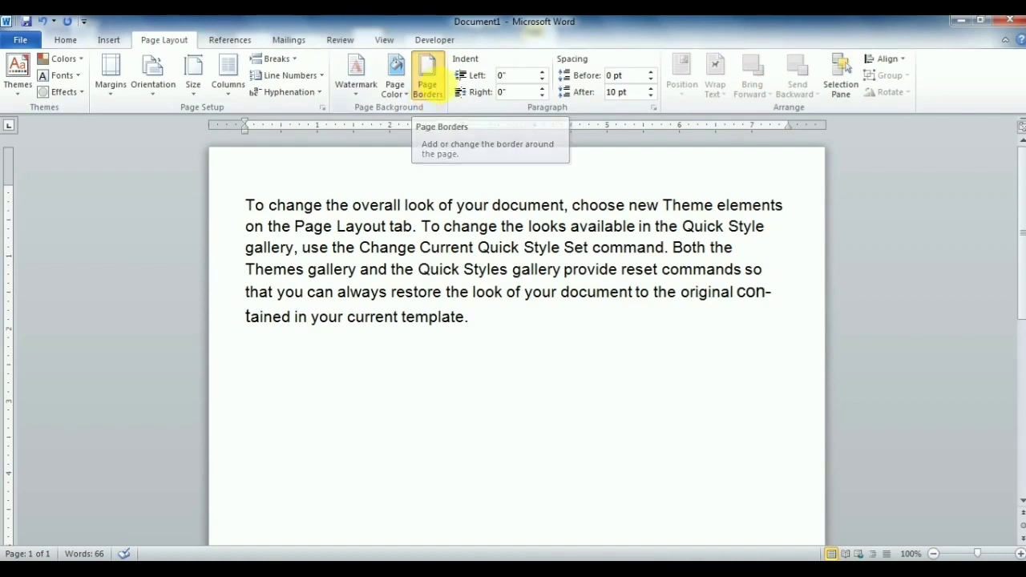
pyautogui.press('Escape')
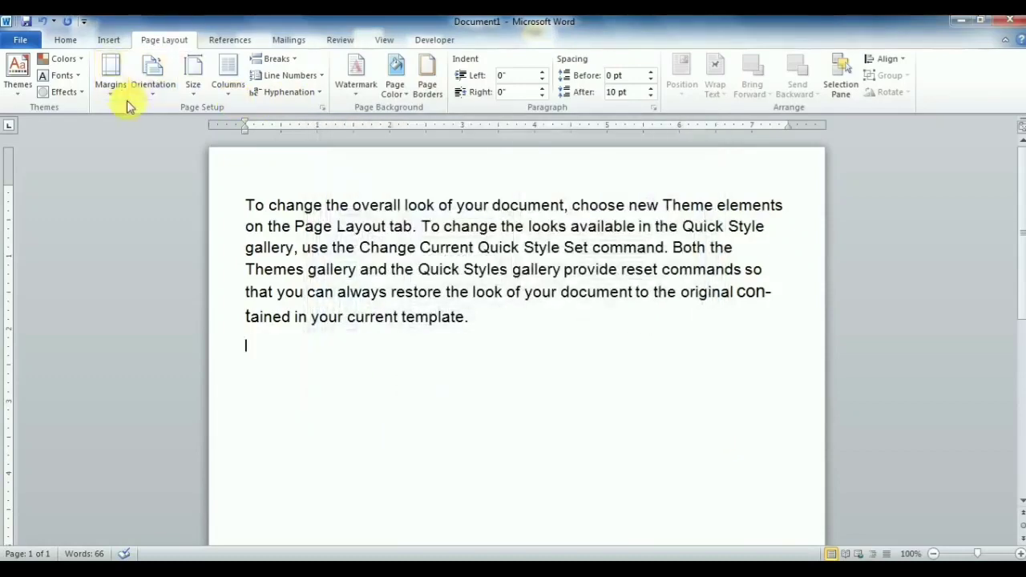
pyautogui.click(111, 80)
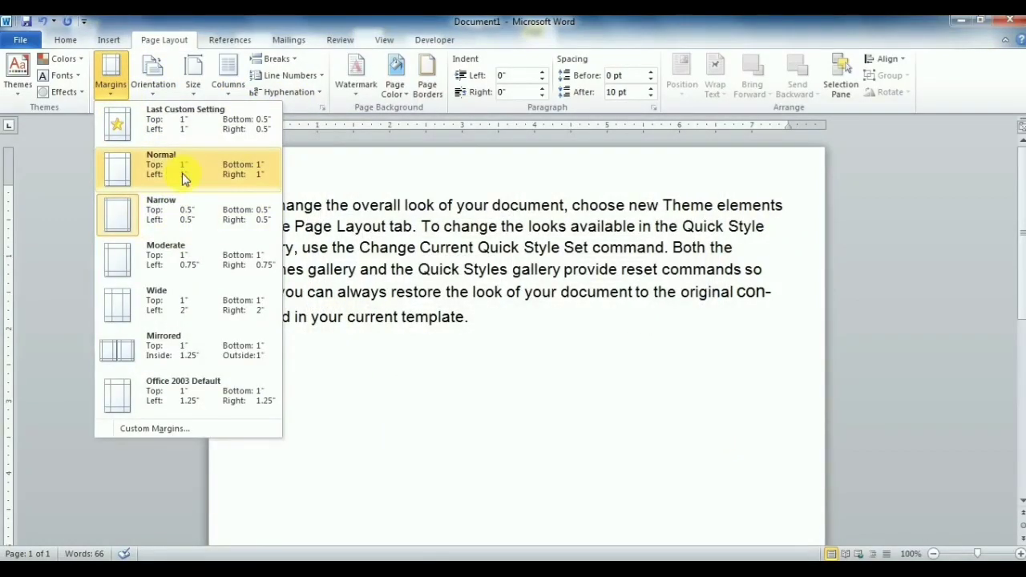
# - Apply Normal margins and try wavy and double-line page border styles at ¾ pt
pyautogui.click(183, 178)
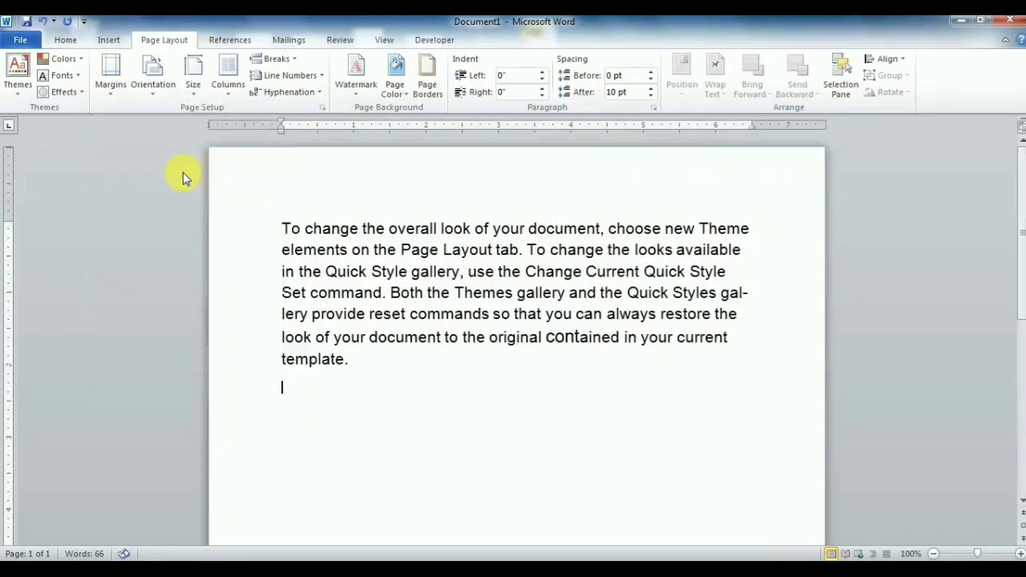
pyautogui.click(443, 91)
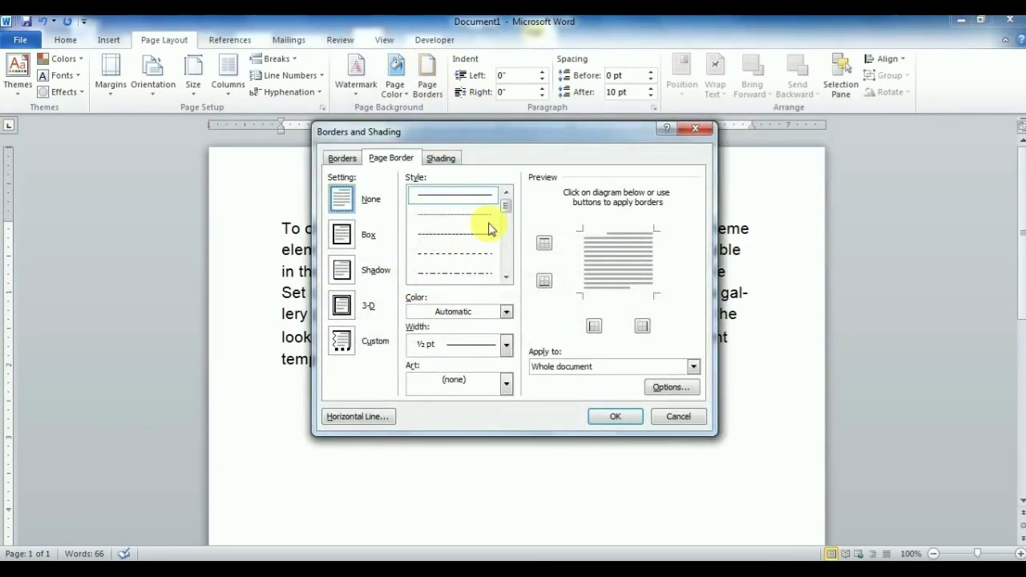
pyautogui.moveTo(508, 206)
pyautogui.mouseDown()
pyautogui.moveTo(508, 268)
pyautogui.moveTo(508, 218)
pyautogui.moveTo(508, 250)
pyautogui.mouseUp()
pyautogui.click(470, 253)
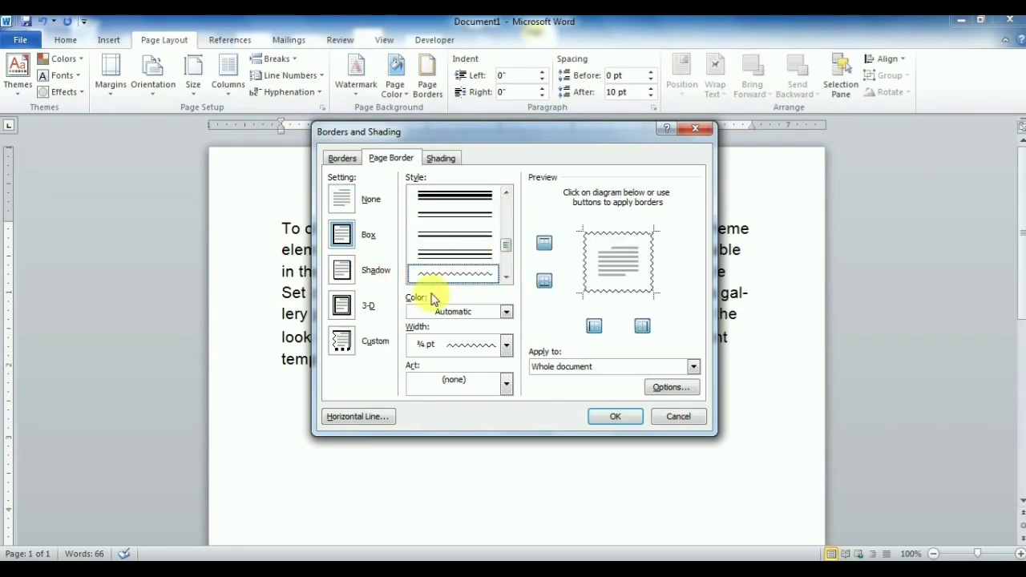
pyautogui.click(504, 347)
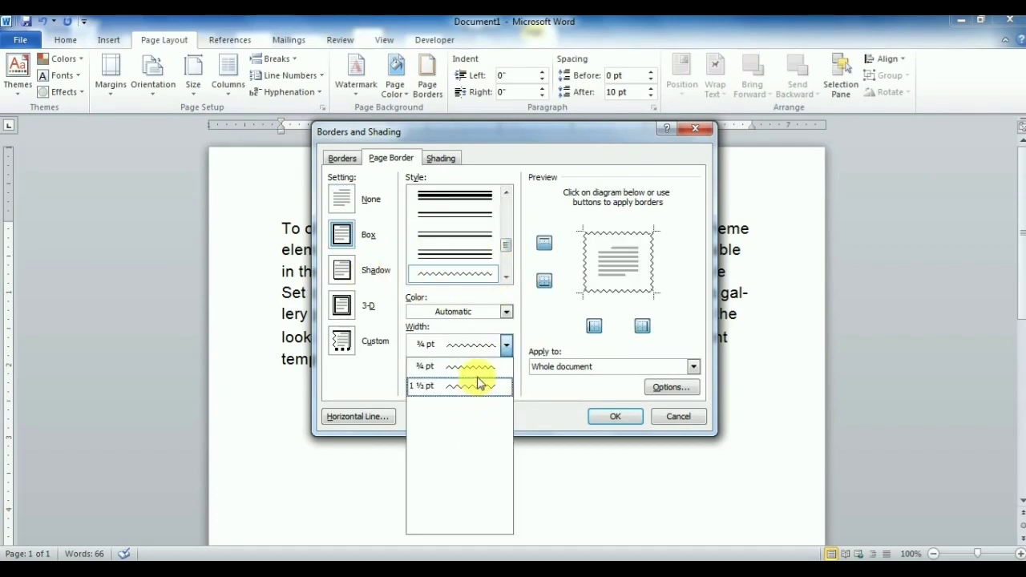
pyautogui.click(508, 241)
pyautogui.click(505, 194)
pyautogui.click(505, 194)
pyautogui.click(505, 194)
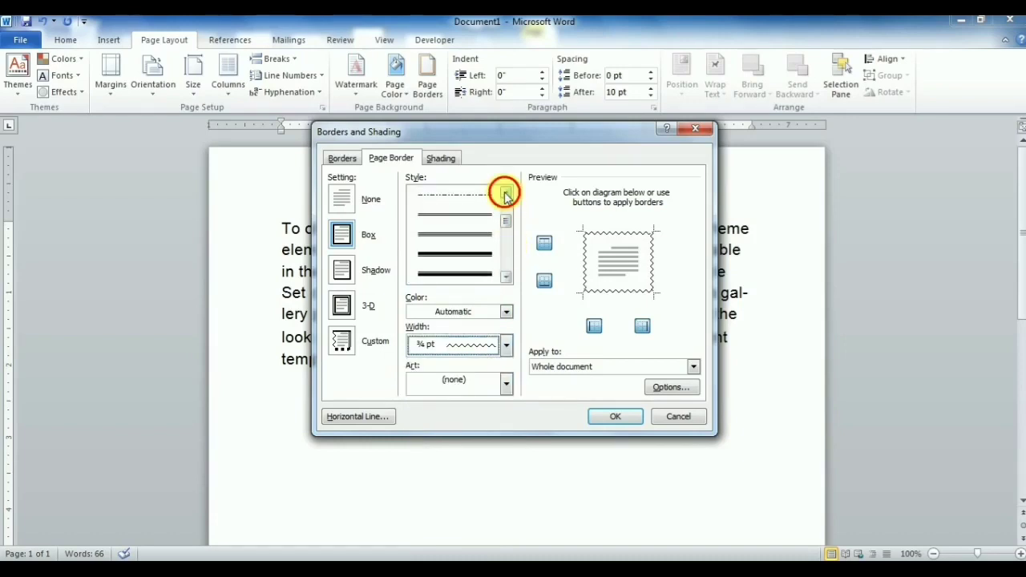
pyautogui.click(505, 194)
pyautogui.click(445, 258)
# - Apply a red dashed page border 4½ pt wide
pyautogui.click(461, 197)
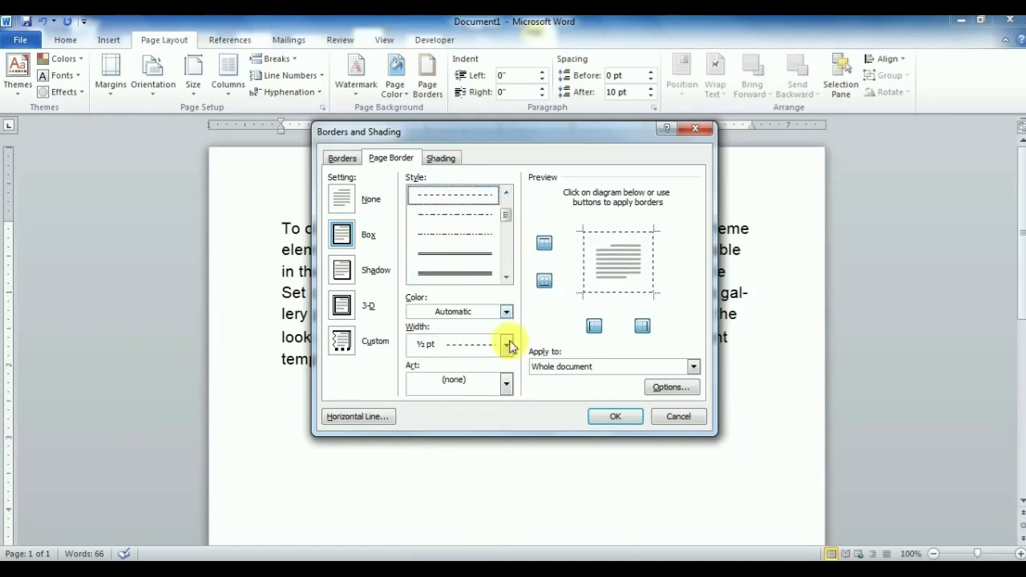
pyautogui.click(507, 346)
pyautogui.click(486, 503)
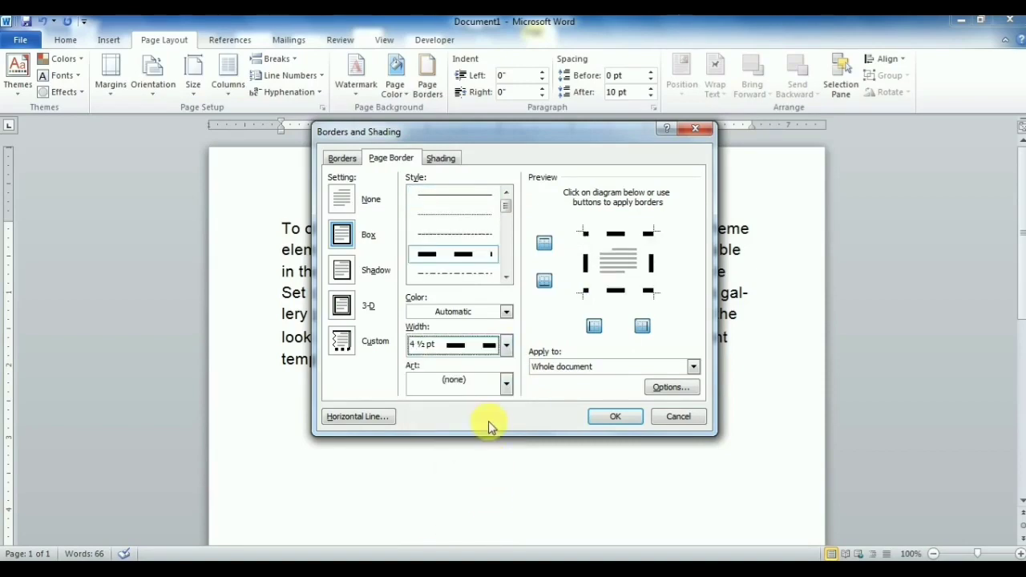
pyautogui.click(469, 312)
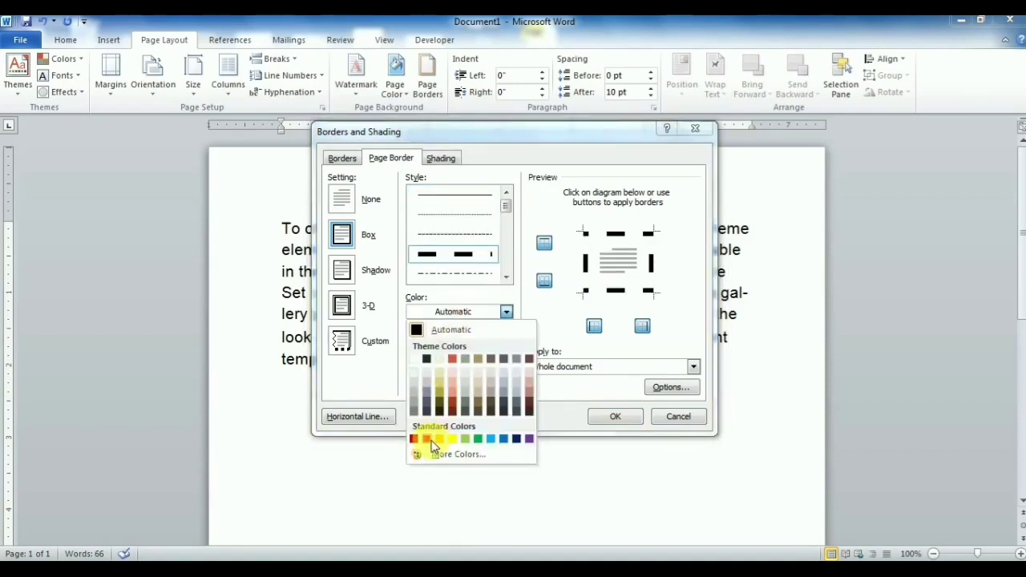
pyautogui.click(426, 438)
pyautogui.click(615, 416)
pyautogui.scroll(-1, 685, 411)
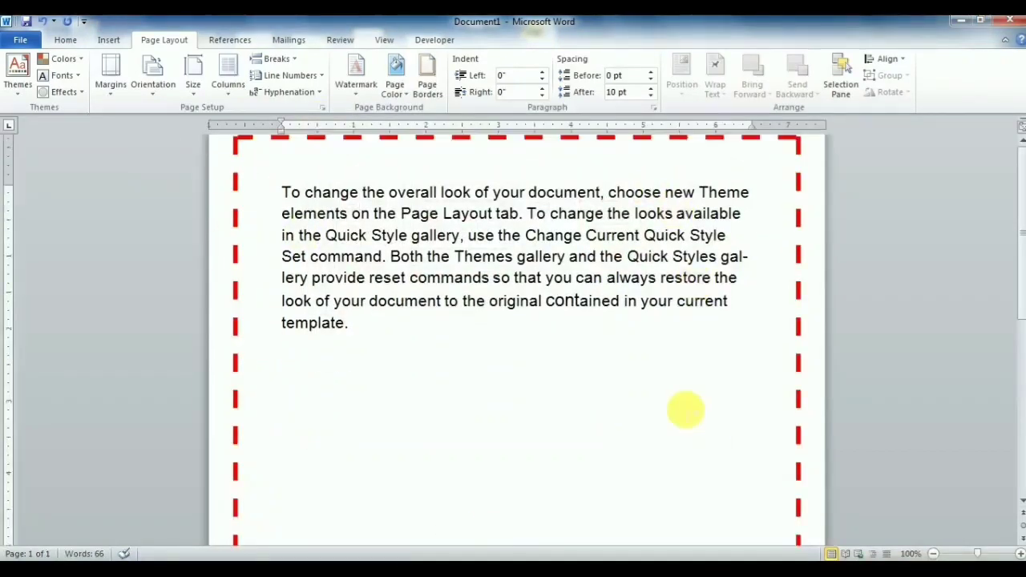
pyautogui.scroll(-5, 685, 410)
pyautogui.scroll(-3, 685, 410)
pyautogui.scroll(9, 685, 410)
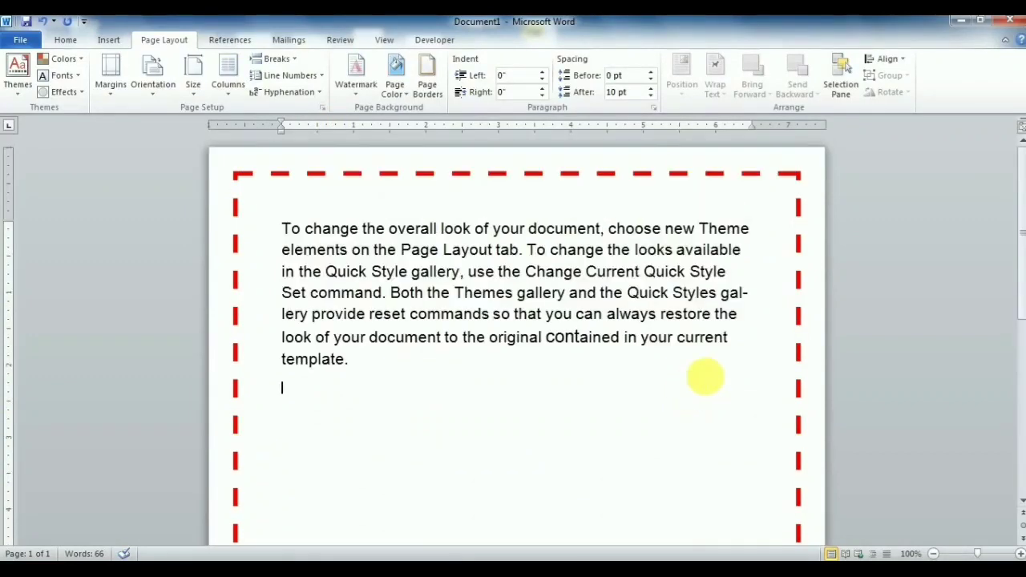
# - Apply a thick solid black line as the page border
pyautogui.click(427, 76)
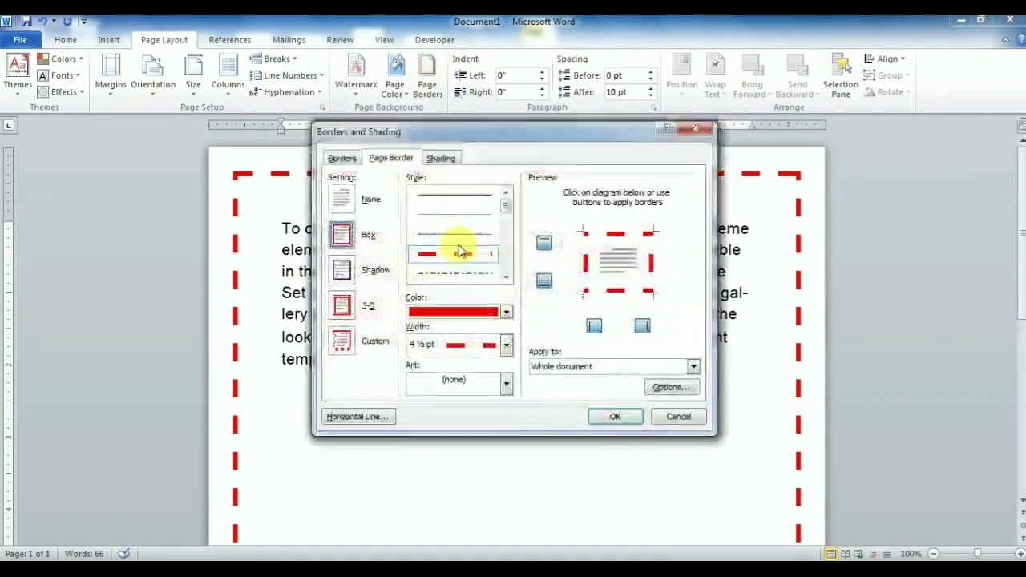
pyautogui.scroll(-4, 504, 210)
pyautogui.click(458, 274)
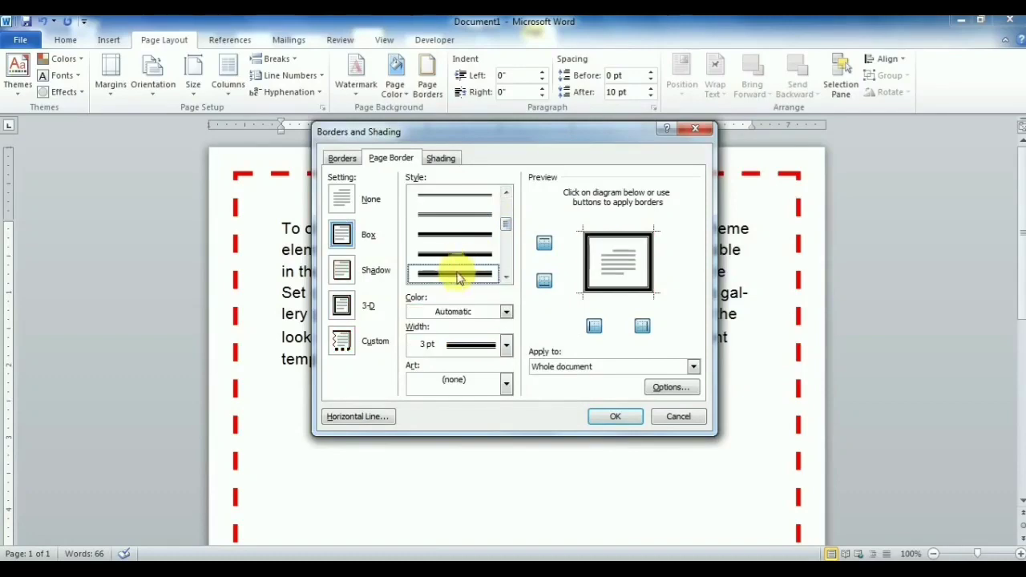
pyautogui.click(615, 416)
pyautogui.scroll(-5, 439, 286)
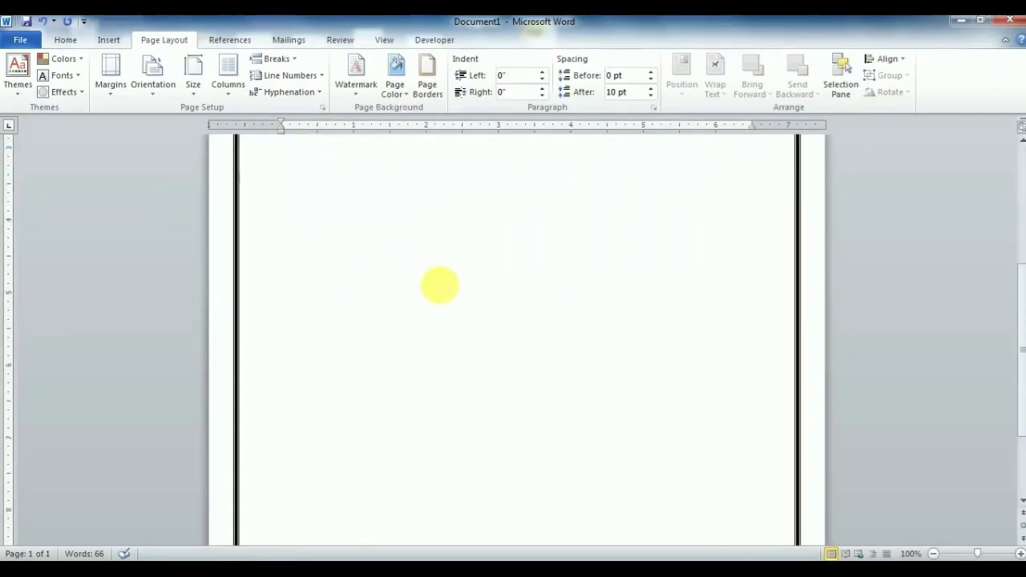
pyautogui.scroll(5, 439, 286)
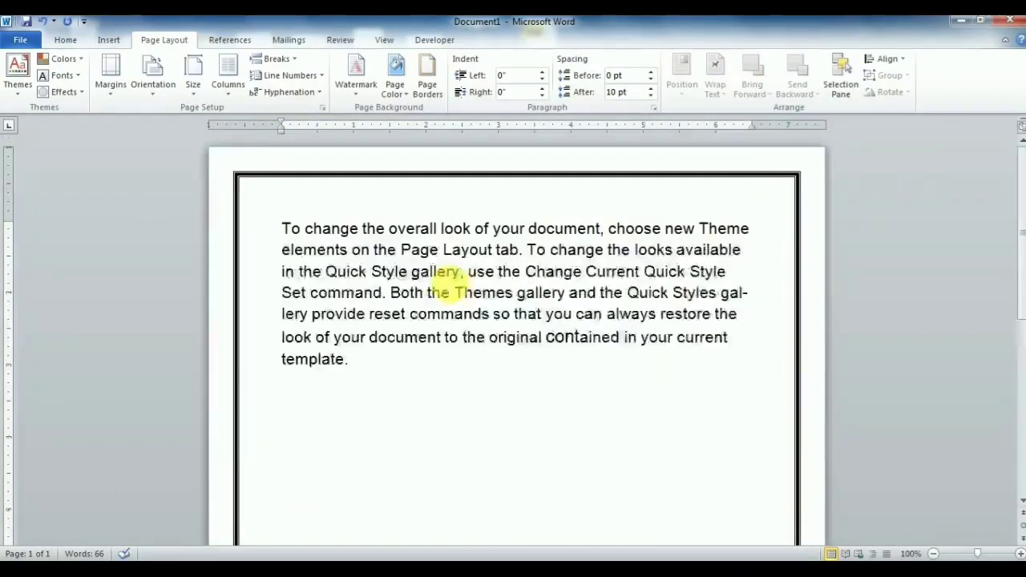
# - Replace the solid border with the brown cube art page border
pyautogui.click(428, 80)
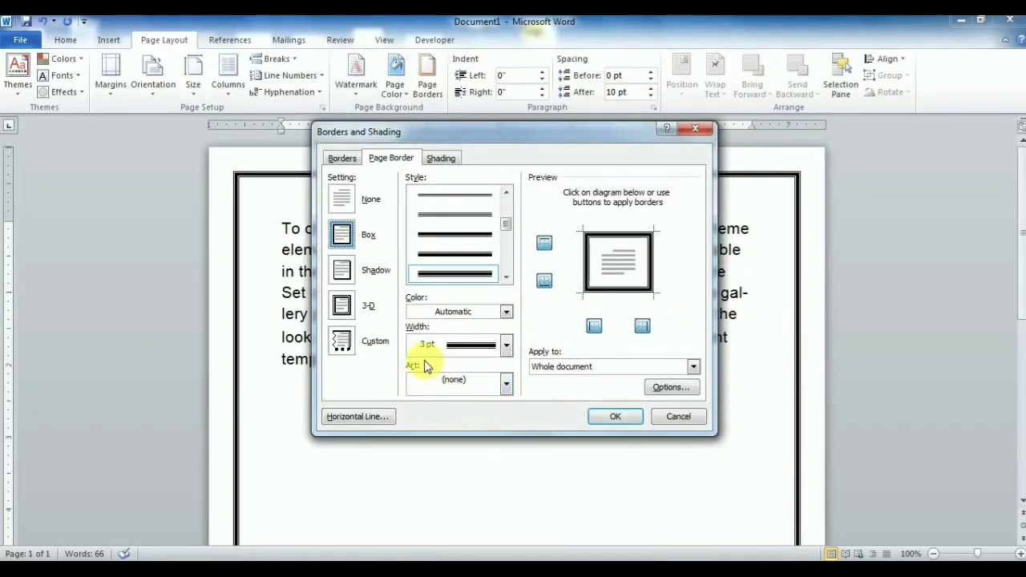
pyautogui.click(485, 385)
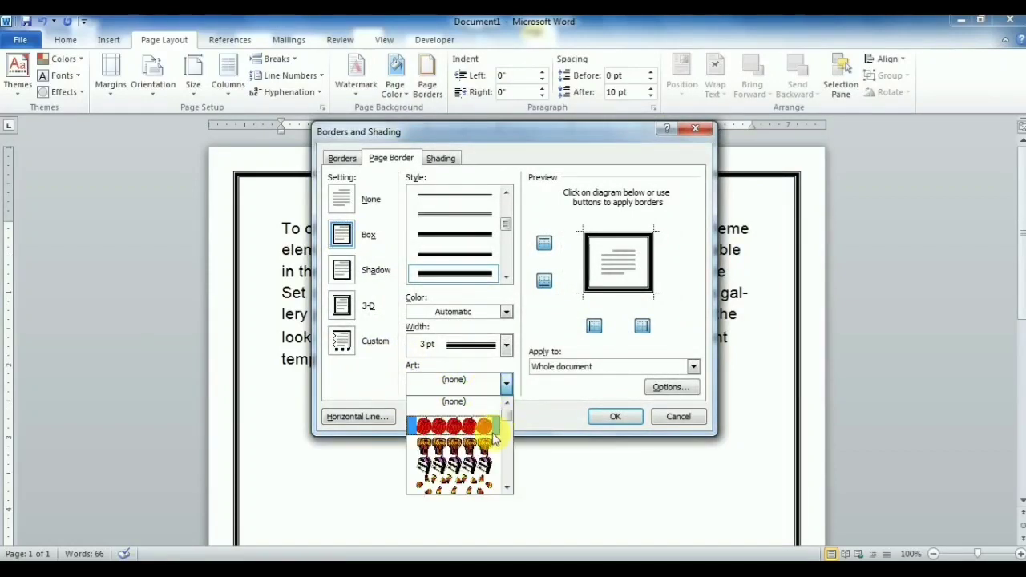
pyautogui.scroll(-2, 487, 425)
pyautogui.scroll(-2, 489, 433)
pyautogui.scroll(-2, 493, 445)
pyautogui.scroll(-2, 493, 445)
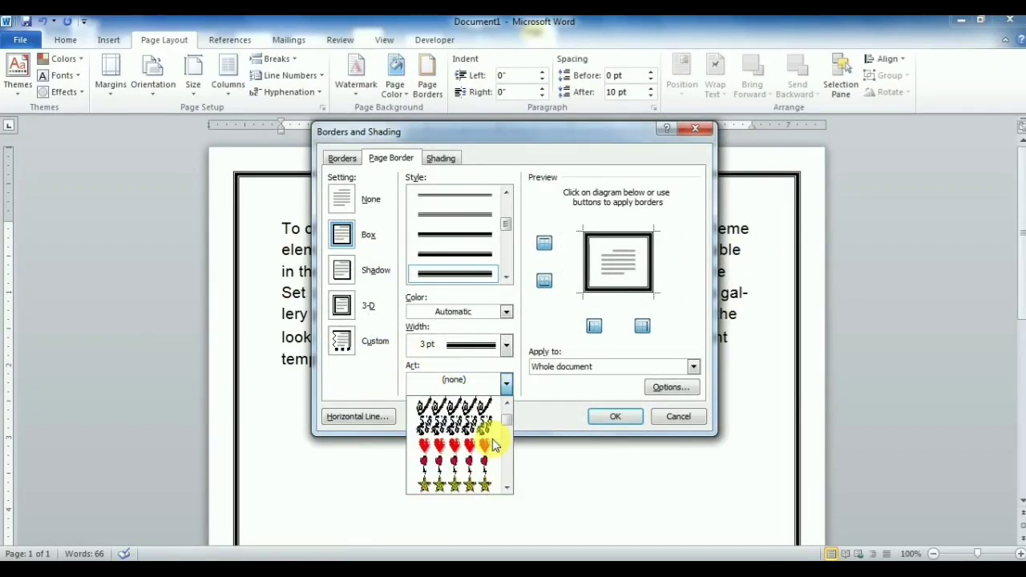
pyautogui.scroll(-2, 493, 445)
pyautogui.scroll(-2, 493, 445)
pyautogui.scroll(-2, 493, 445)
pyautogui.scroll(-2, 493, 445)
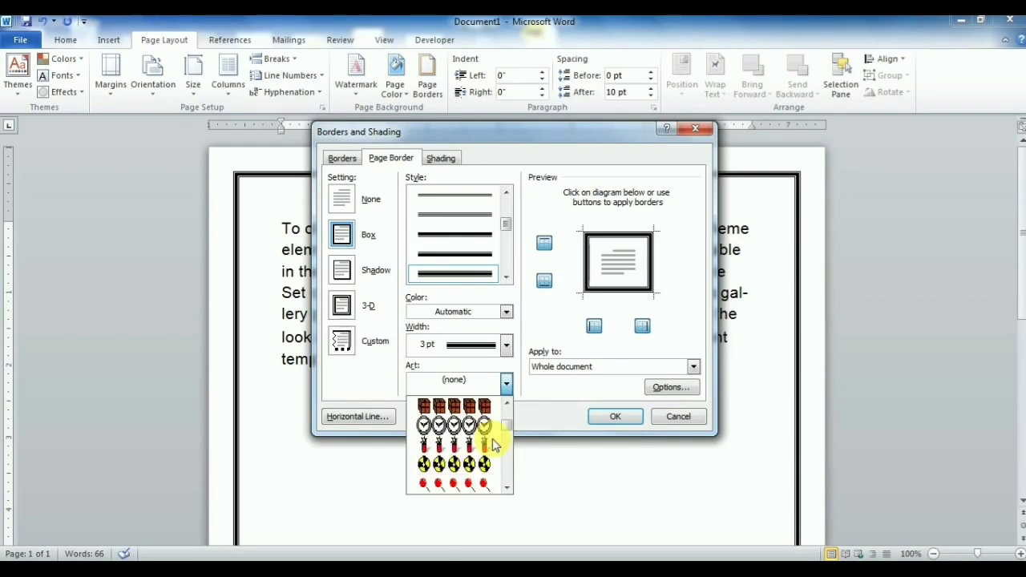
pyautogui.click(470, 407)
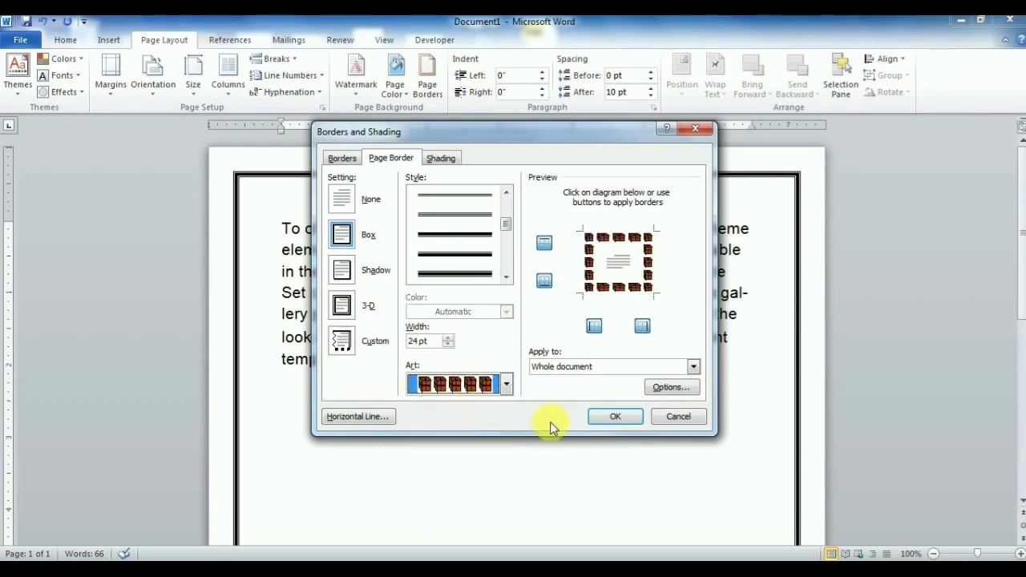
pyautogui.click(611, 417)
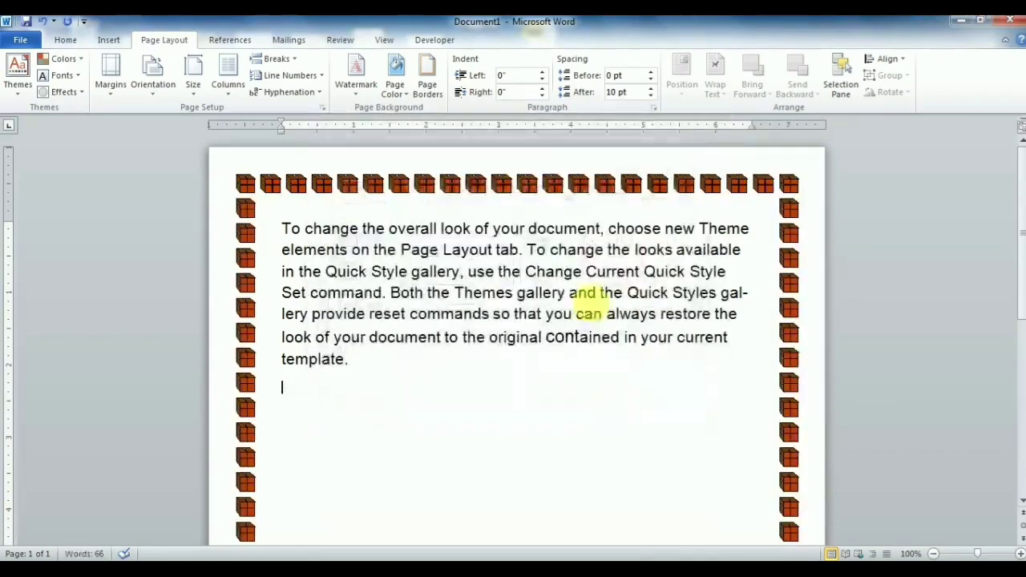
# - Narrow the brown cube art border to 15 pt and scroll the page to check it
pyautogui.click(433, 84)
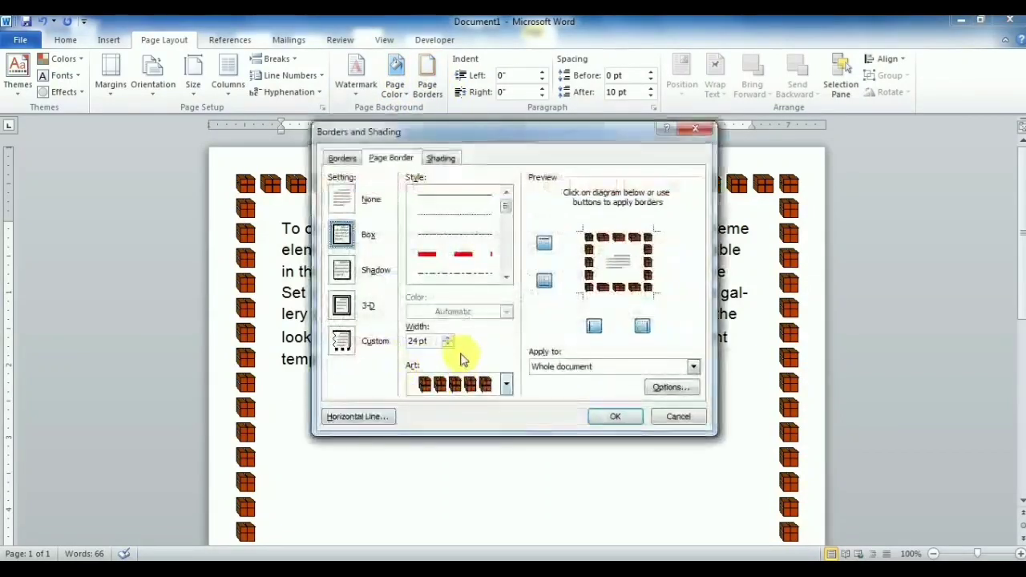
pyautogui.click(449, 345)
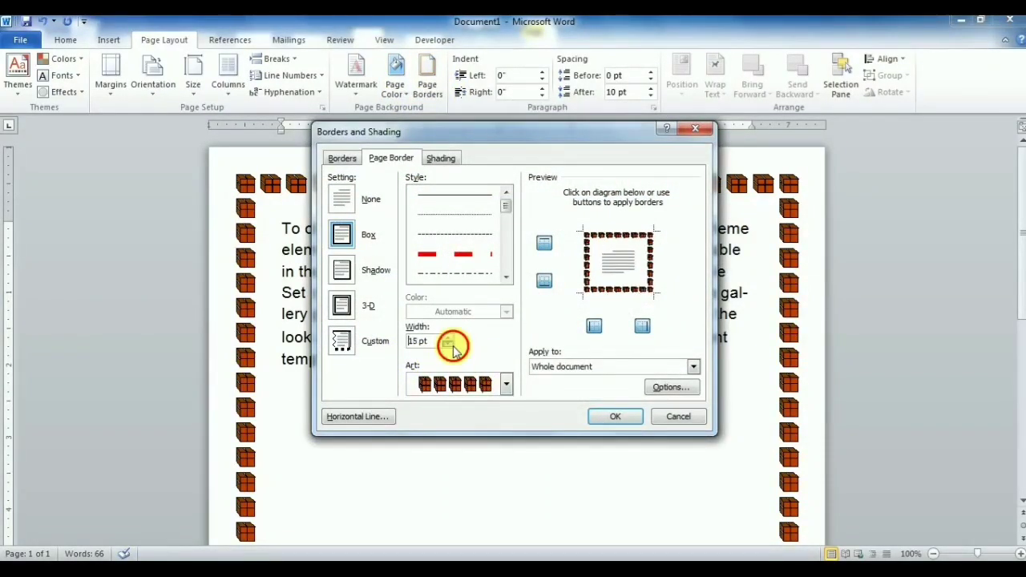
pyautogui.click(610, 417)
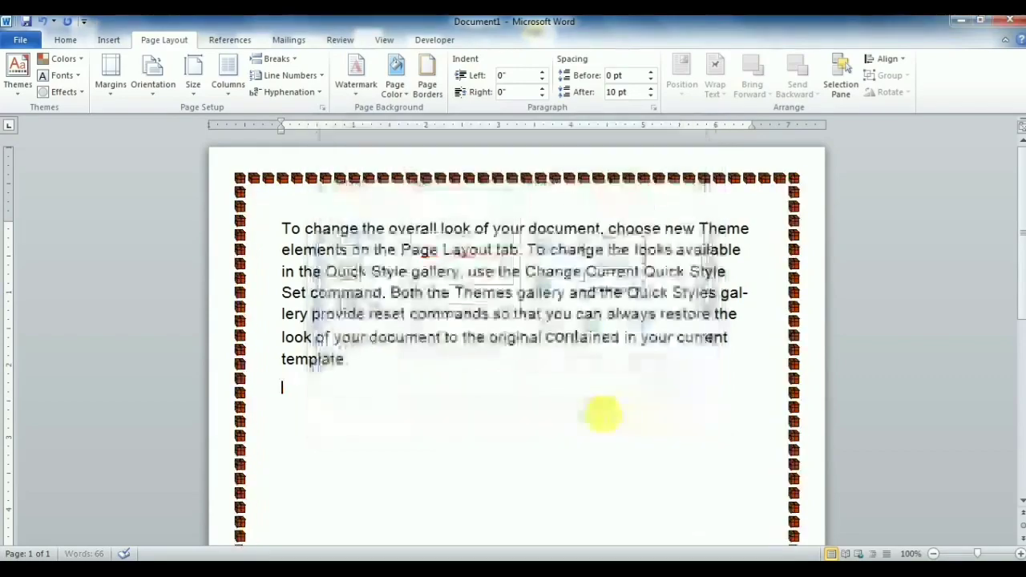
pyautogui.keyDown('ctrl'); pyautogui.scroll(4, 417, 365); pyautogui.keyUp('ctrl')
pyautogui.scroll(-5, 415, 367)
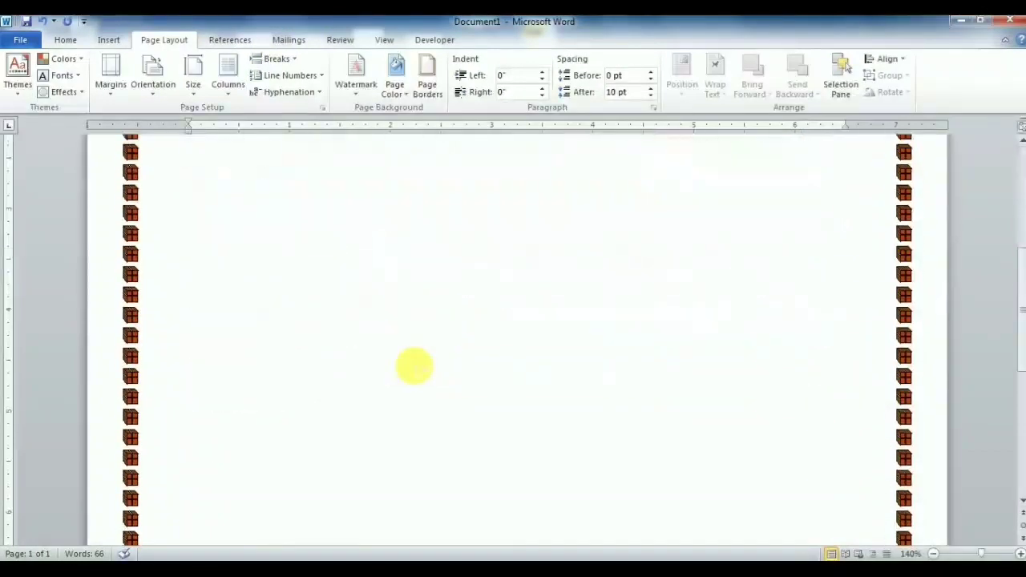
pyautogui.scroll(-3, 415, 367)
pyautogui.scroll(4, 415, 367)
pyautogui.scroll(3, 414, 366)
pyautogui.scroll(5, 421, 344)
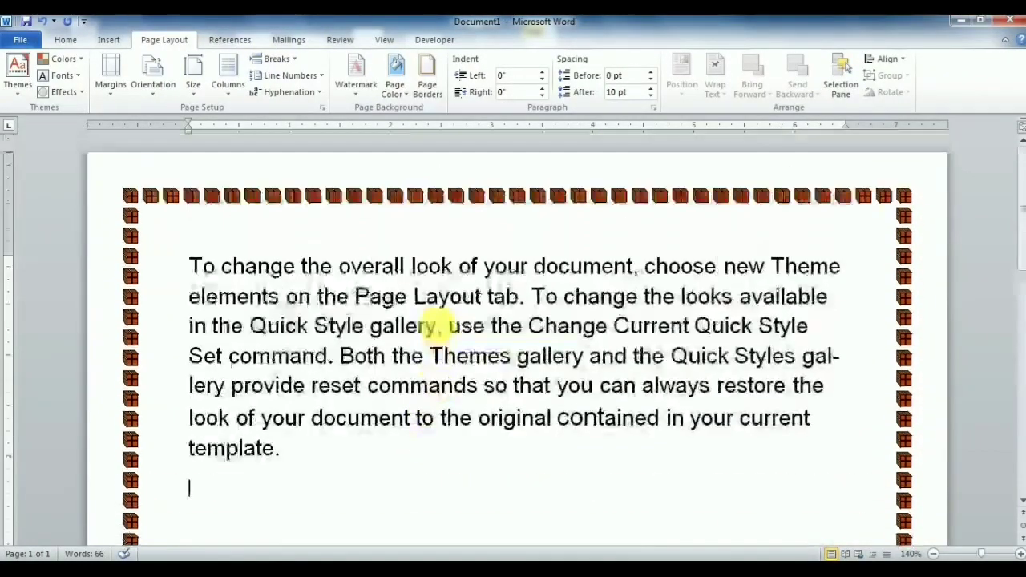
pyautogui.scroll(-5, 326, 383)
pyautogui.scroll(5, 311, 385)
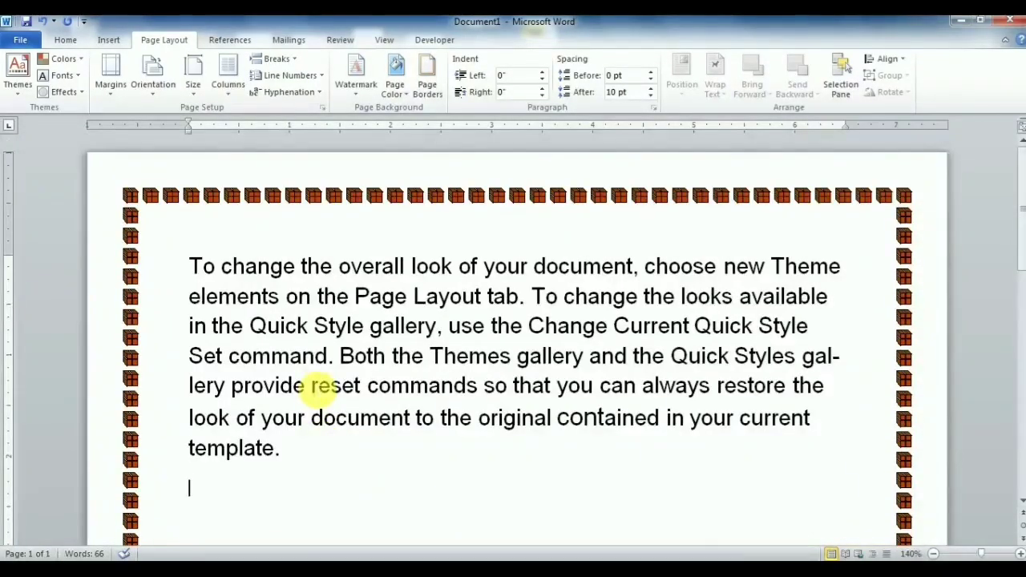
pyautogui.keyDown('ctrl'); pyautogui.scroll(-1, 321, 389); pyautogui.keyUp('ctrl')
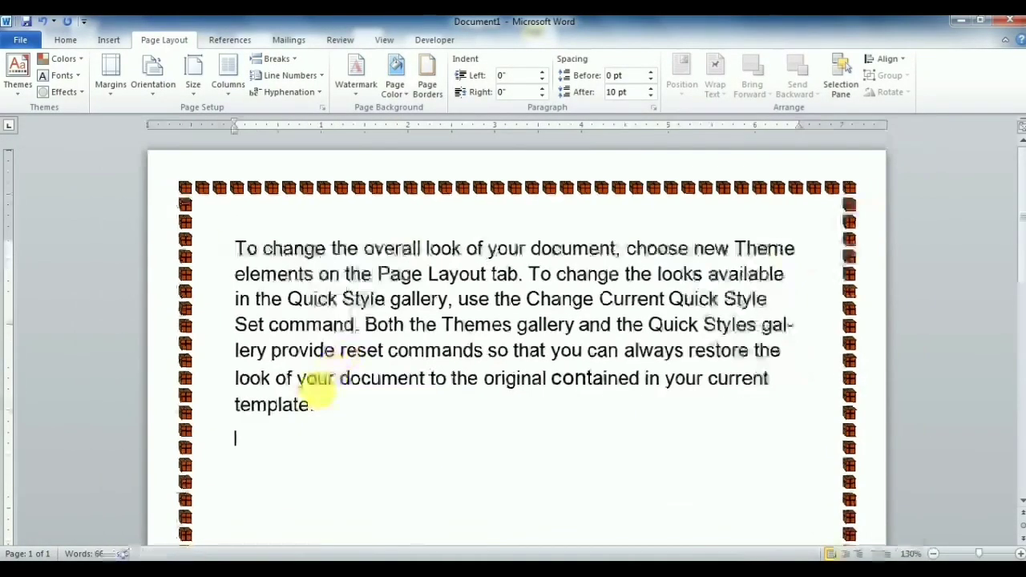
pyautogui.keyDown('ctrl'); pyautogui.scroll(-2, 321, 387); pyautogui.keyUp('ctrl')
pyautogui.scroll(-8, 559, 427)
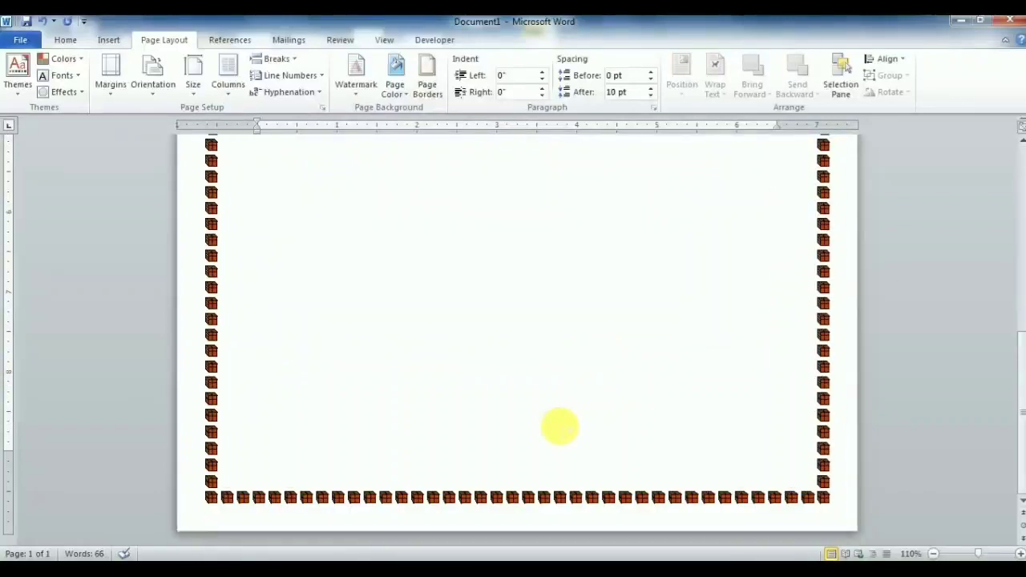
pyautogui.scroll(5, 560, 427)
pyautogui.scroll(2, 560, 426)
pyautogui.keyDown('ctrl'); pyautogui.scroll(2, 427, 389); pyautogui.keyUp('ctrl')
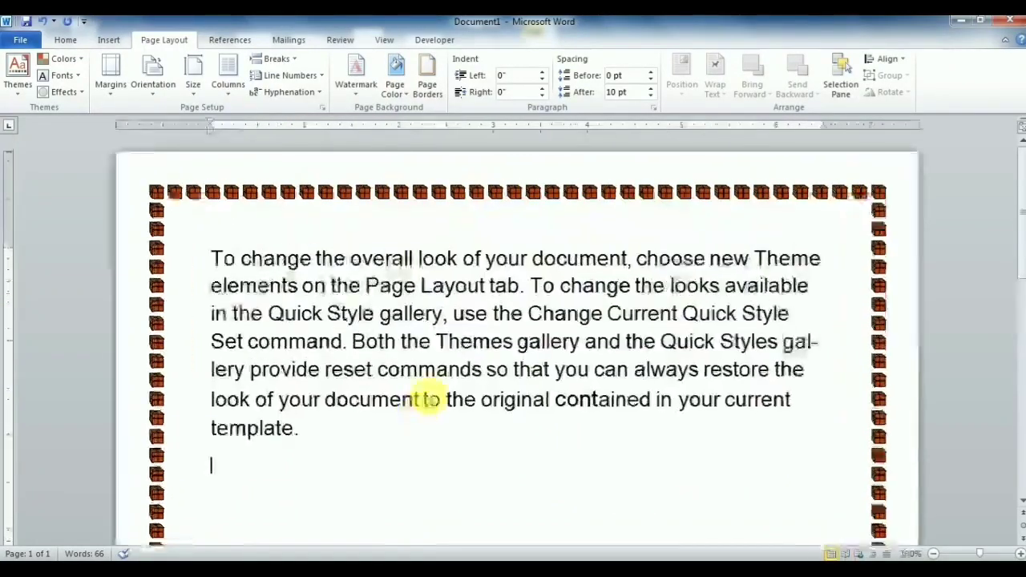
pyautogui.scroll(-2, 423, 393)
pyautogui.scroll(-1, 423, 393)
pyautogui.scroll(2, 423, 392)
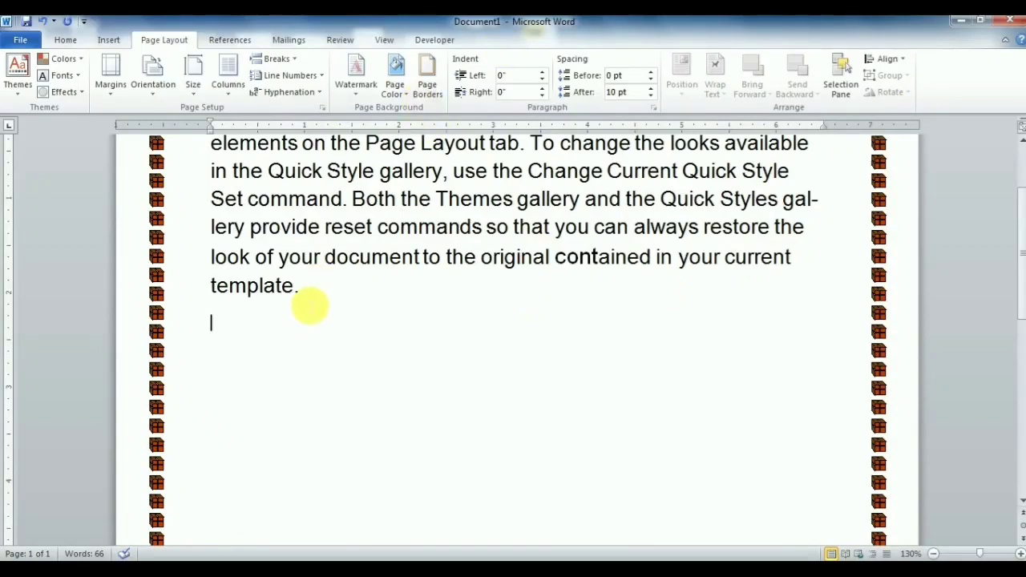
# - Box the selected paragraph with a thick double-line border
pyautogui.moveTo(309, 305); pyautogui.dragTo(312, 144)
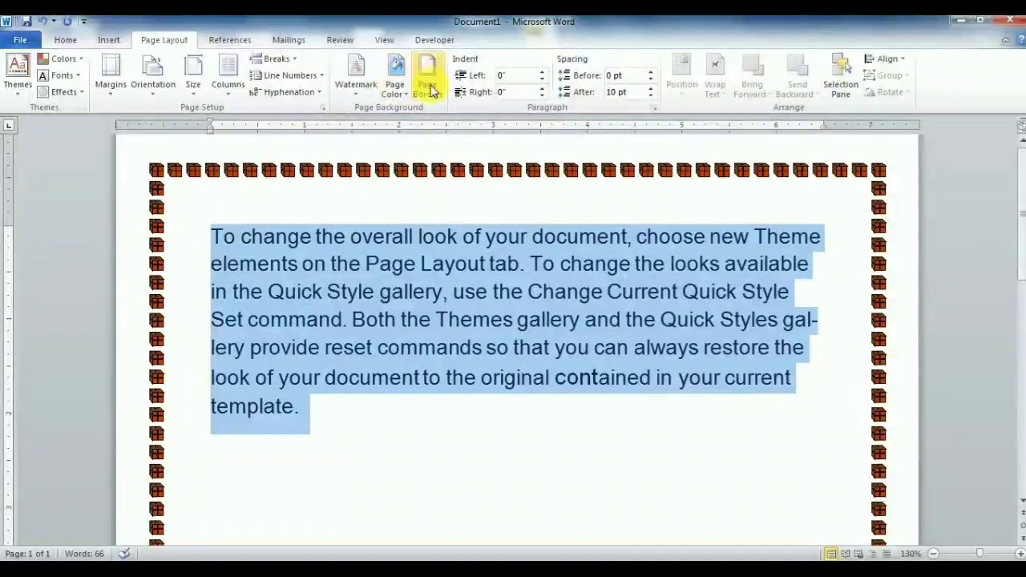
pyautogui.click(431, 88)
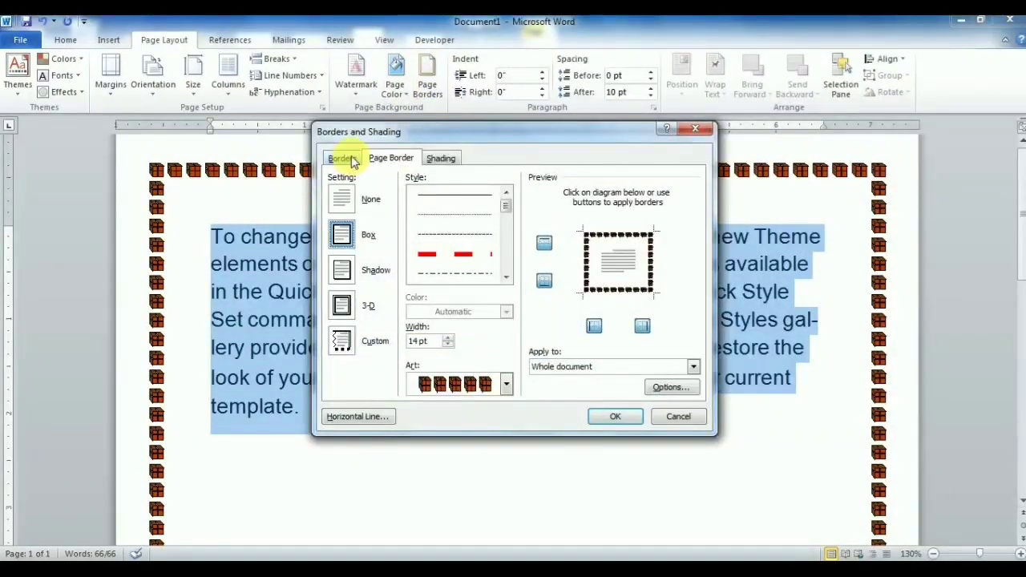
pyautogui.click(349, 160)
pyautogui.click(342, 234)
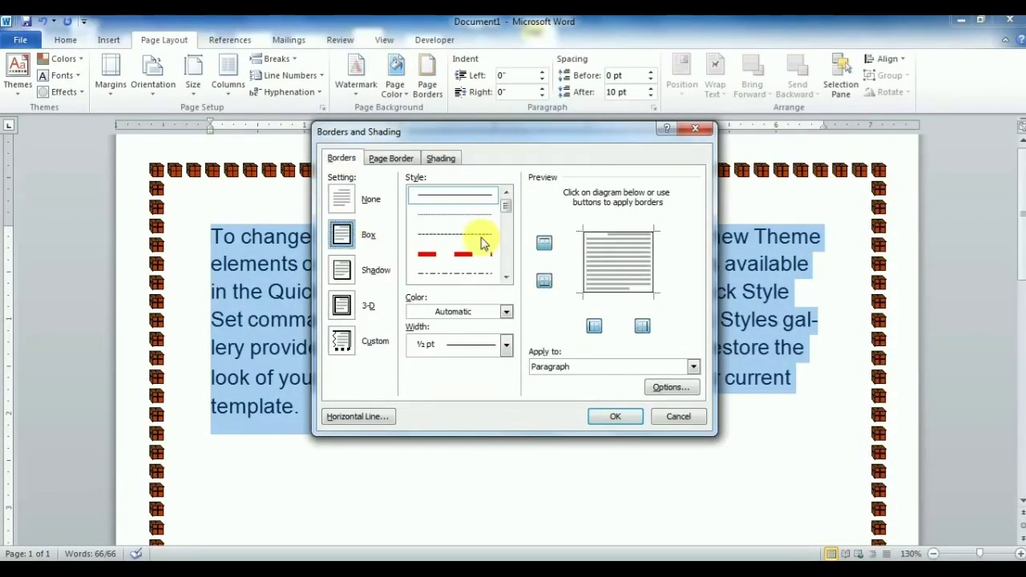
pyautogui.moveTo(506, 206); pyautogui.dragTo(505, 234)
pyautogui.click(463, 269)
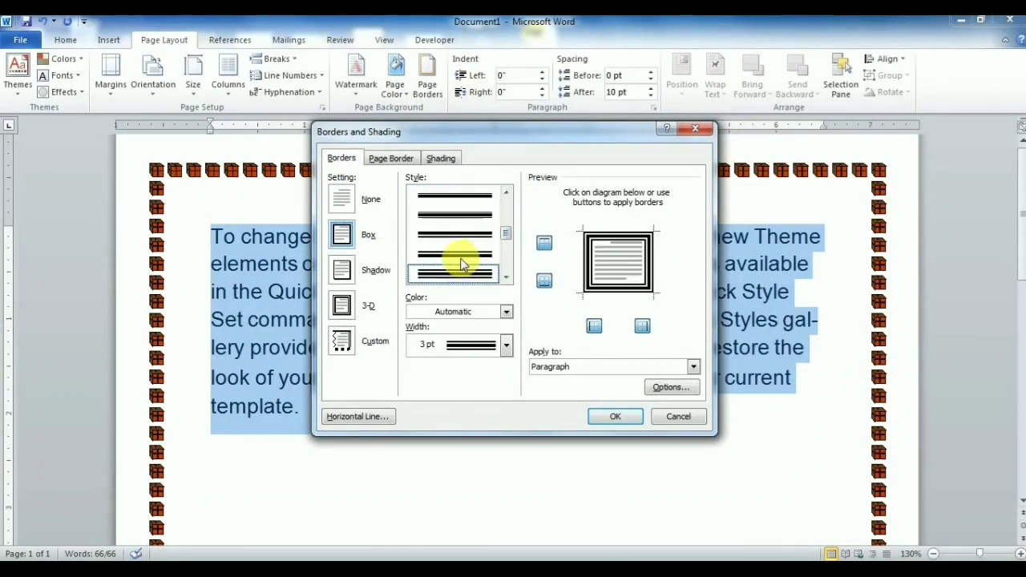
pyautogui.click(615, 417)
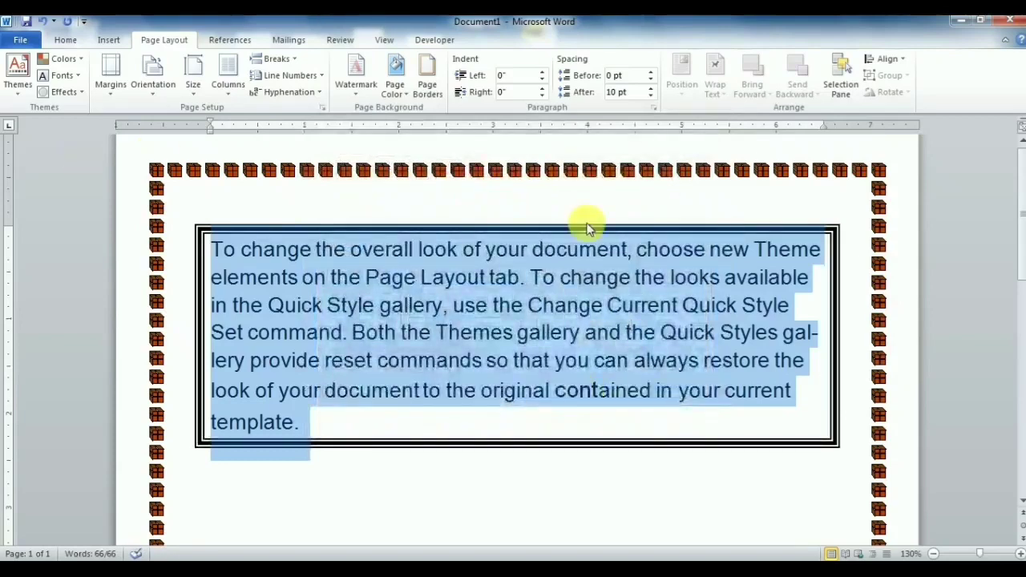
pyautogui.scroll(-3, 584, 349)
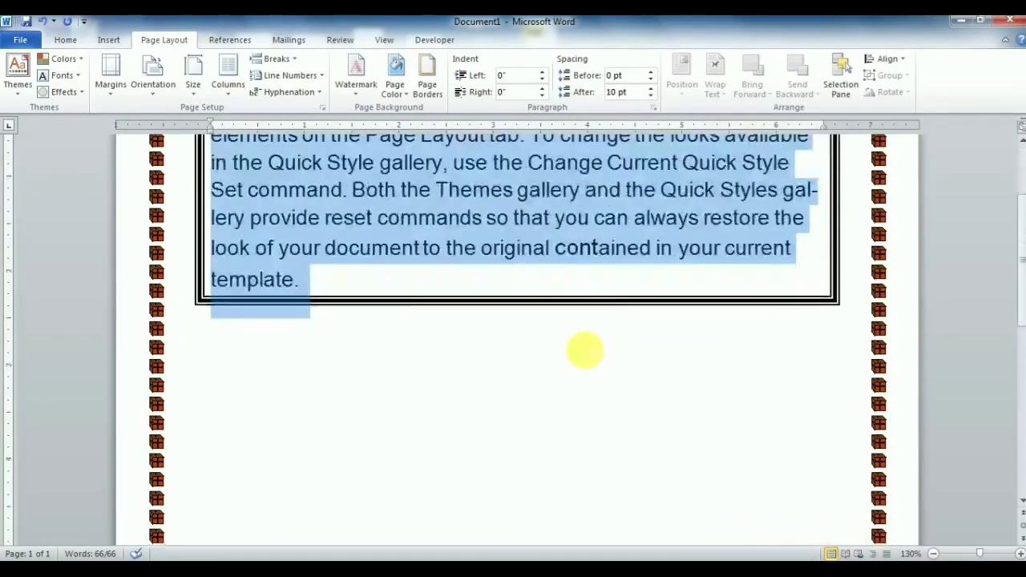
# - Remove the paragraph box and reapply the cube art as a Box page border
pyautogui.click(430, 76)
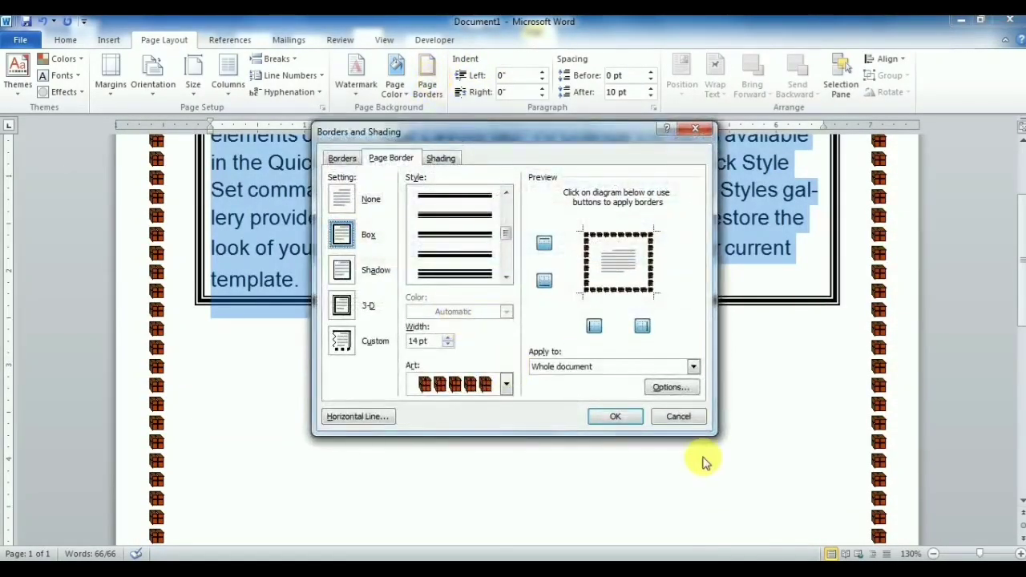
pyautogui.click(340, 198)
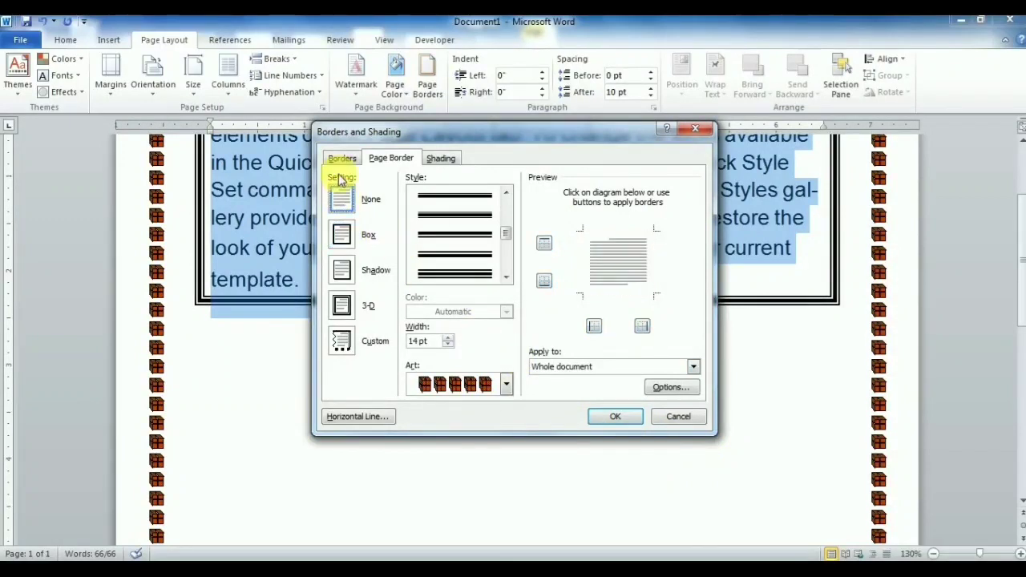
pyautogui.click(342, 159)
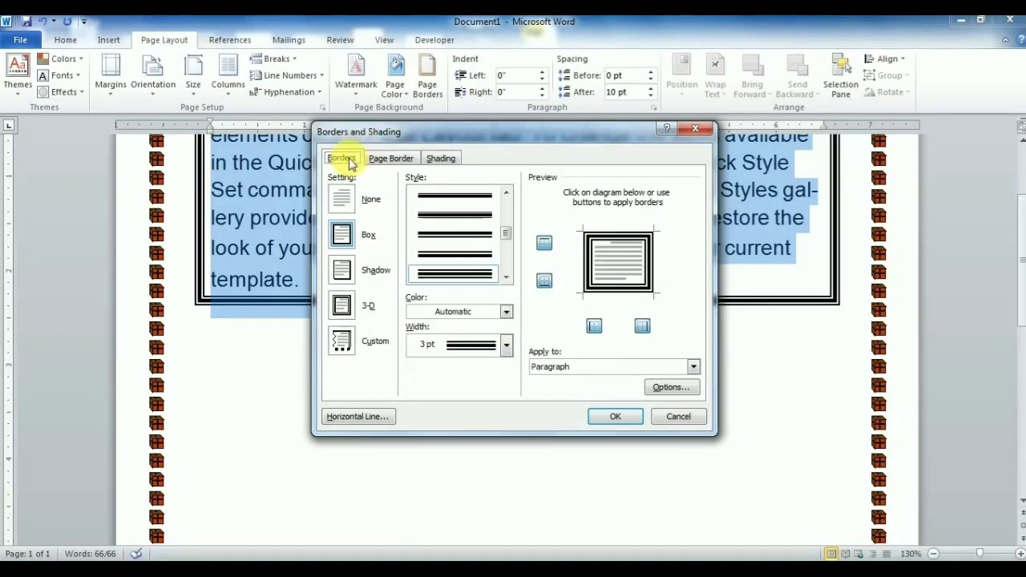
pyautogui.click(341, 199)
pyautogui.click(392, 158)
pyautogui.click(342, 234)
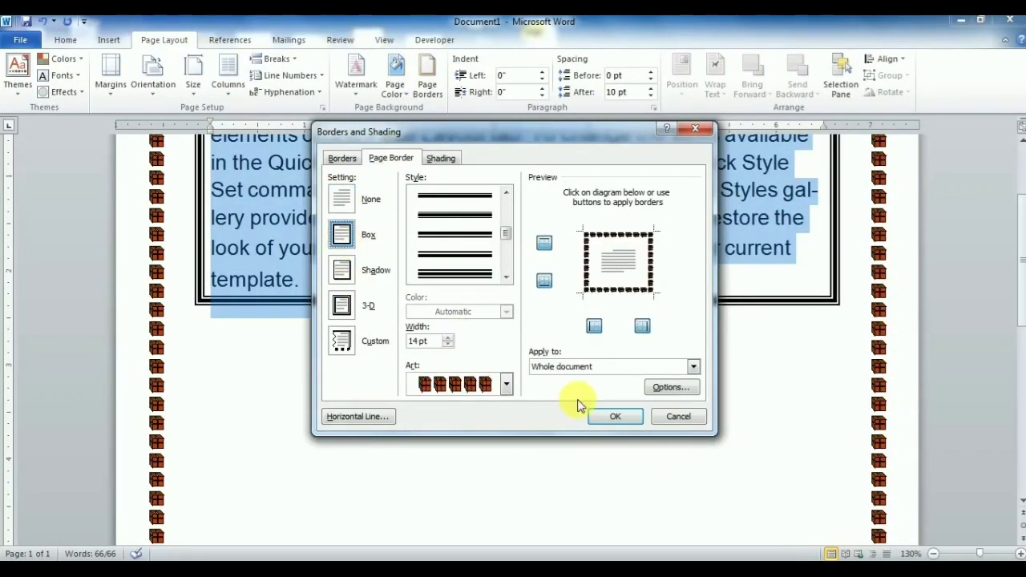
pyautogui.click(609, 417)
# - Deselect the body text, place the cursor in it and open the Watermark gallery
pyautogui.click(335, 340)
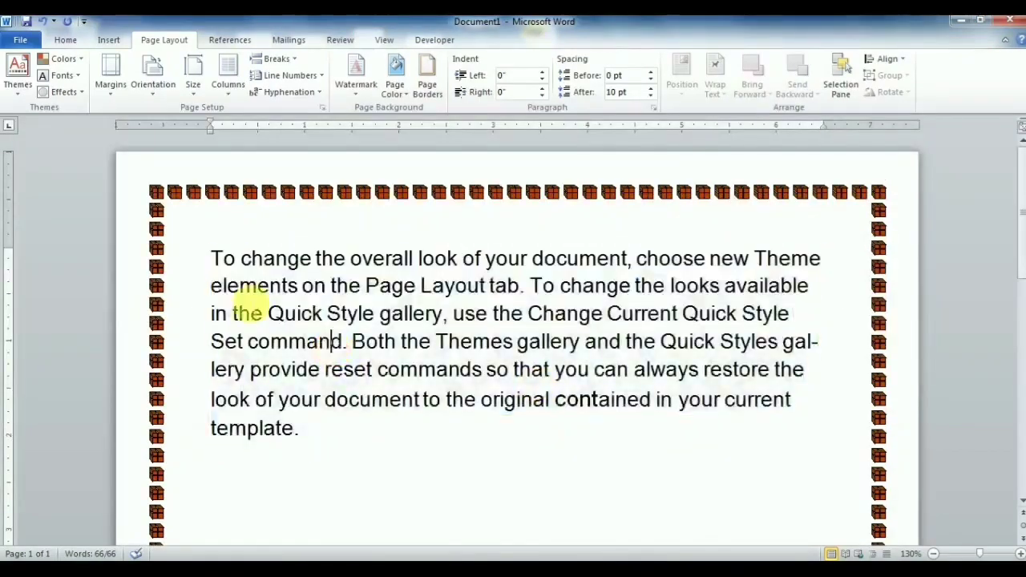
pyautogui.keyDown('ctrl'); pyautogui.scroll(-2, 345, 328); pyautogui.keyUp('ctrl')
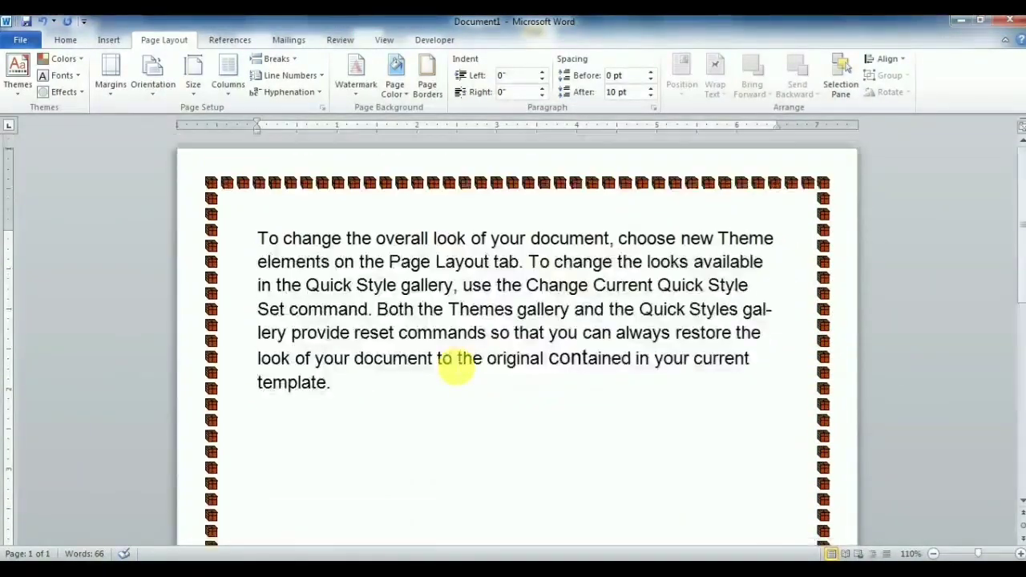
pyautogui.click(457, 358)
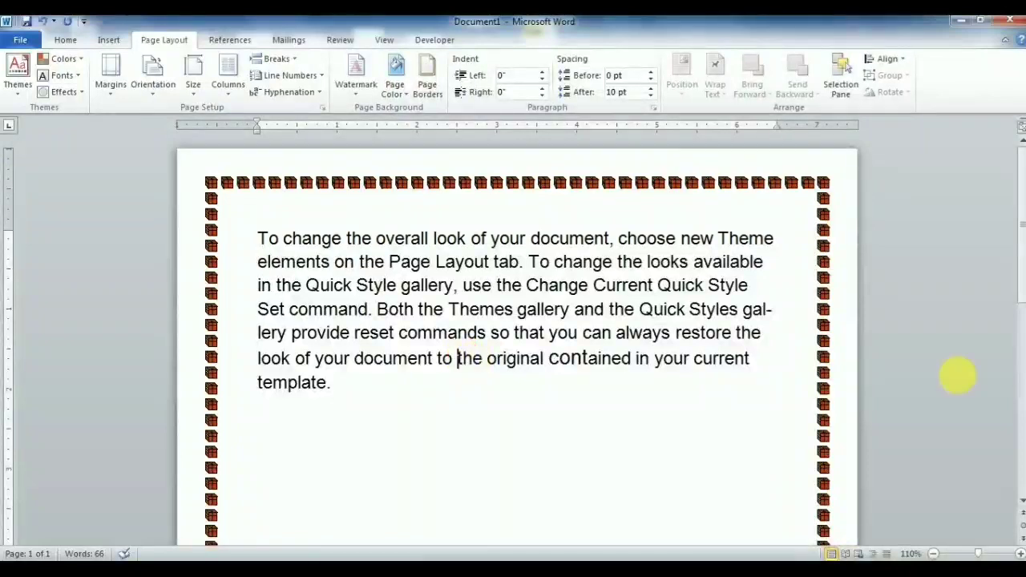
pyautogui.keyDown('ctrl'); pyautogui.scroll(-1, 467, 389); pyautogui.keyUp('ctrl')
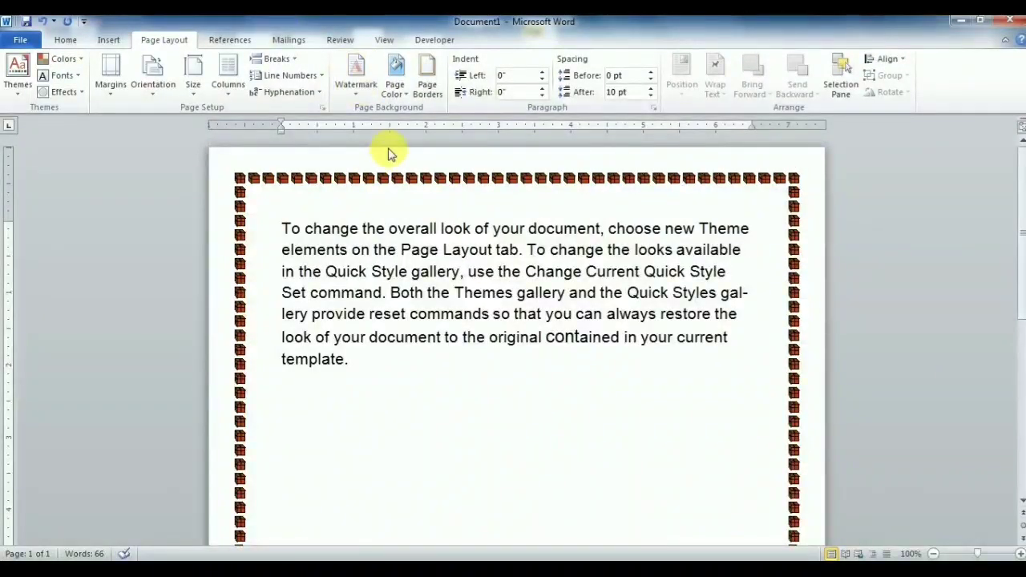
pyautogui.click(363, 93)
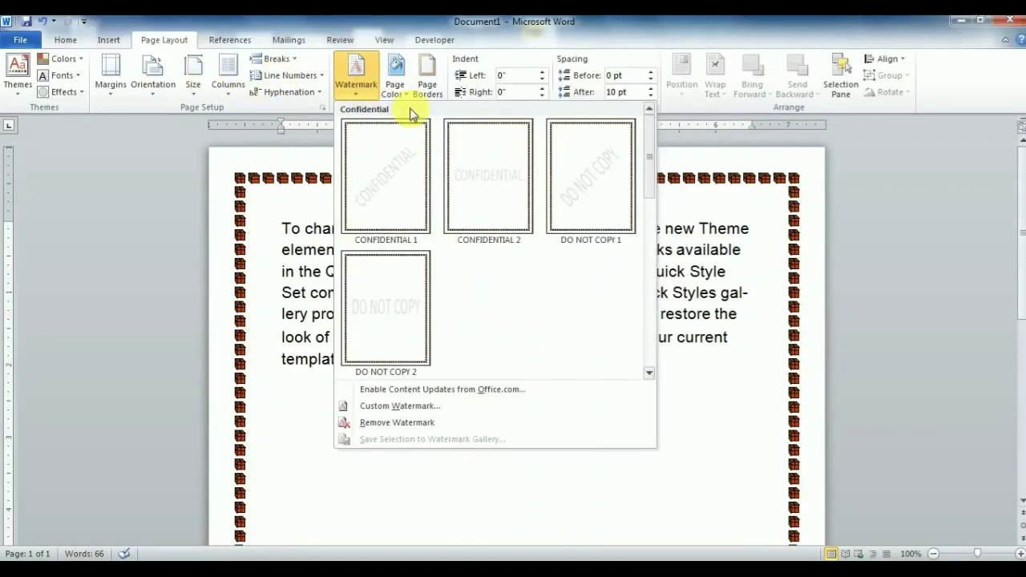
# - Colour the page yellow and apply the CONFIDENTIAL 1 watermark
pyautogui.click(395, 87)
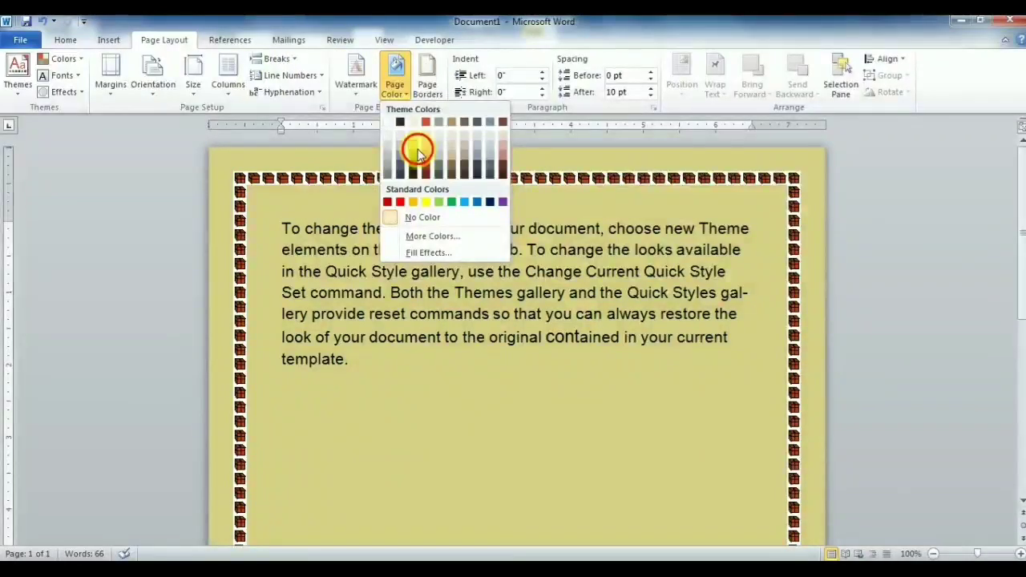
pyautogui.click(418, 153)
pyautogui.click(358, 95)
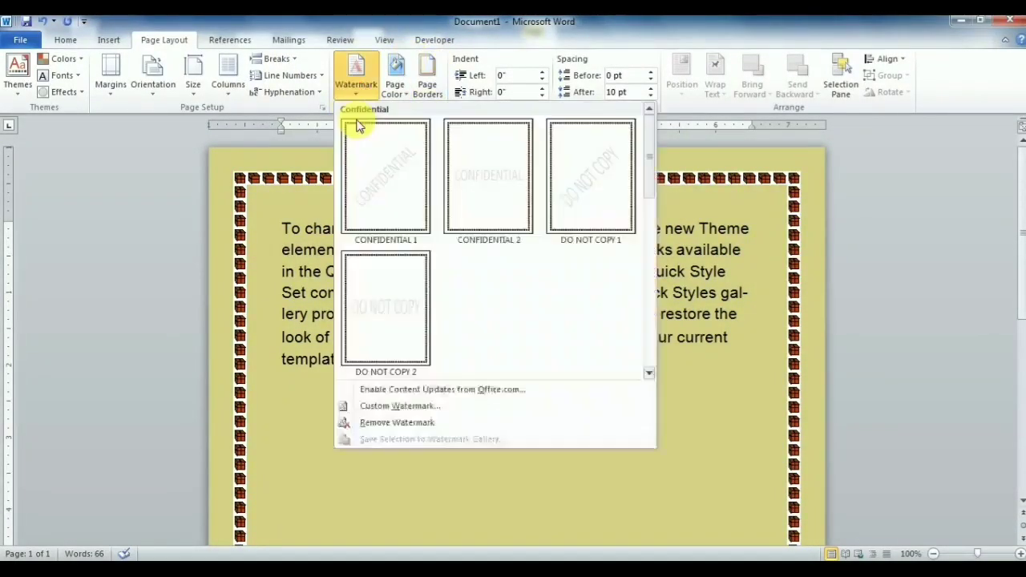
pyautogui.click(393, 213)
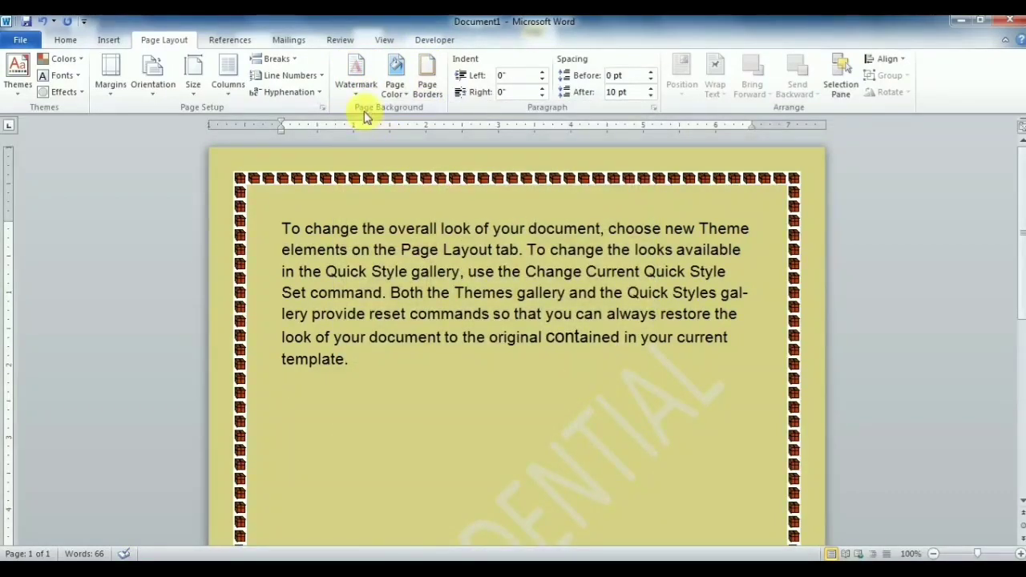
# - Replace it with a red, diagonal 'Pihu Centre' custom text watermark
pyautogui.click(357, 88)
pyautogui.click(439, 407)
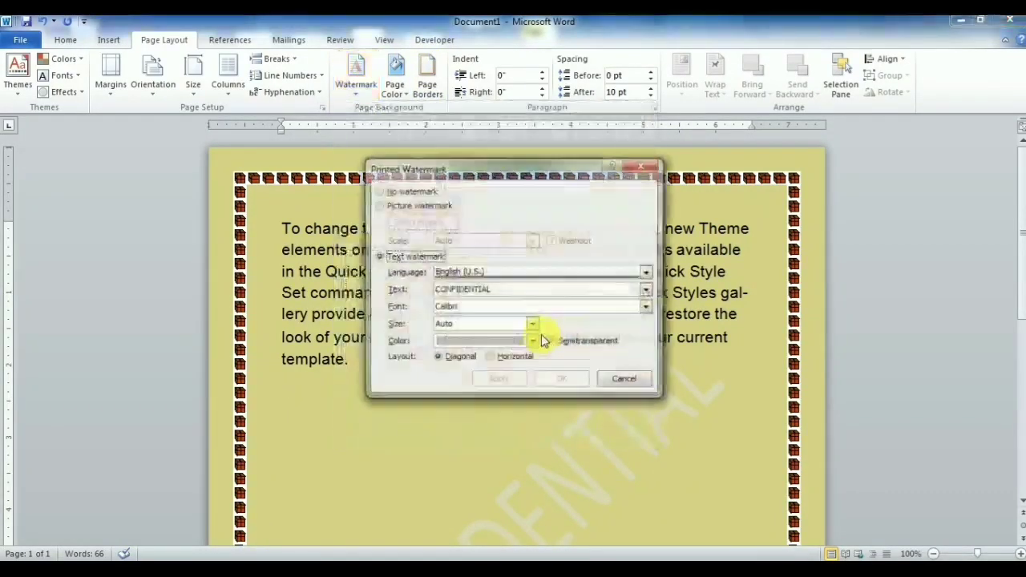
pyautogui.write('P')
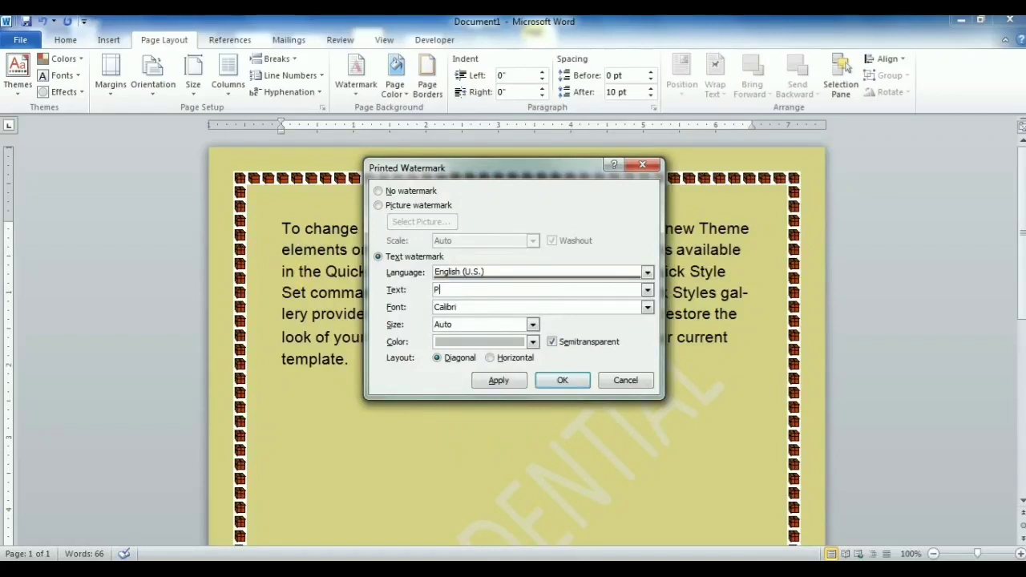
pyautogui.write('l')
pyautogui.click(495, 344)
pyautogui.click(453, 470)
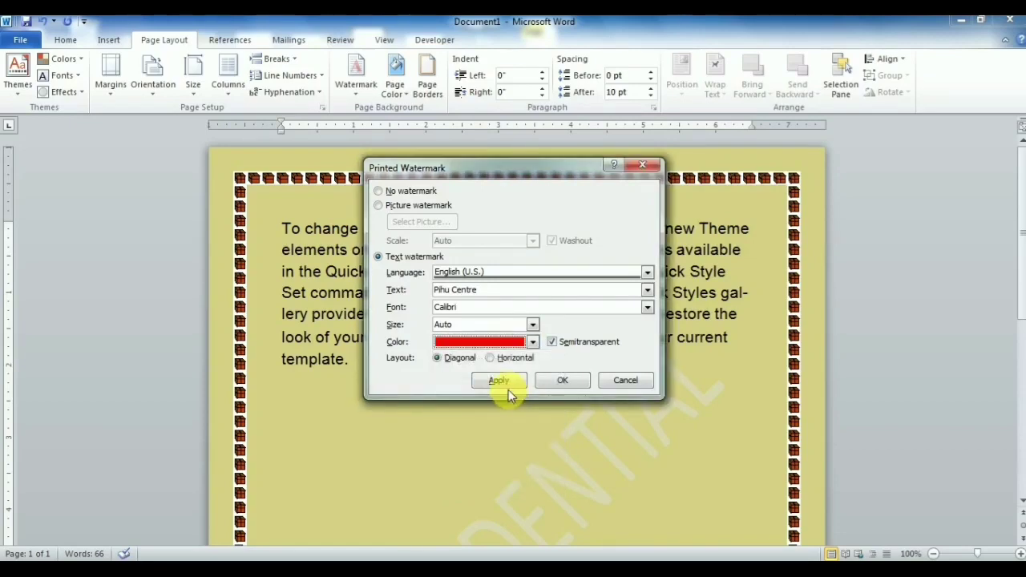
pyautogui.click(509, 386)
pyautogui.click(626, 381)
pyautogui.scroll(-6, 601, 392)
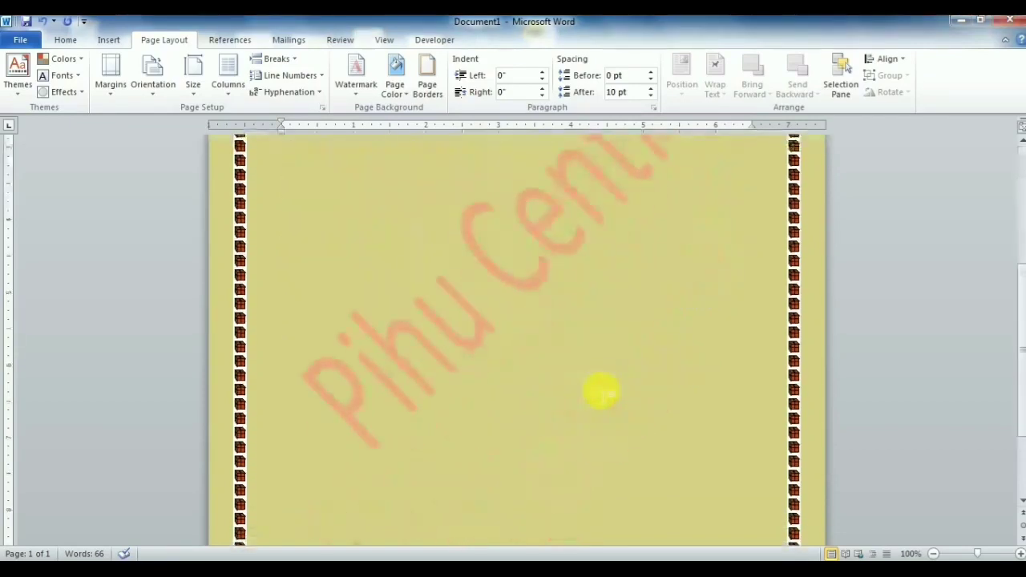
pyautogui.scroll(5, 601, 392)
pyautogui.keyDown('ctrl'); pyautogui.scroll(1, 607, 397); pyautogui.keyUp('ctrl')
pyautogui.scroll(-5, 607, 397)
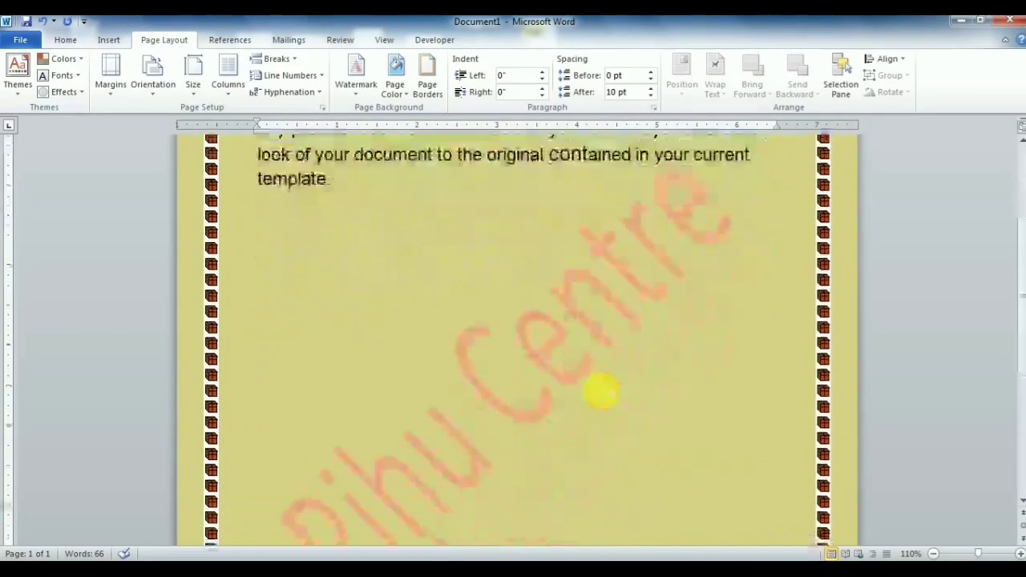
pyautogui.scroll(1, 600, 389)
pyautogui.scroll(4, 617, 361)
pyautogui.scroll(-5, 593, 321)
pyautogui.scroll(2, 529, 304)
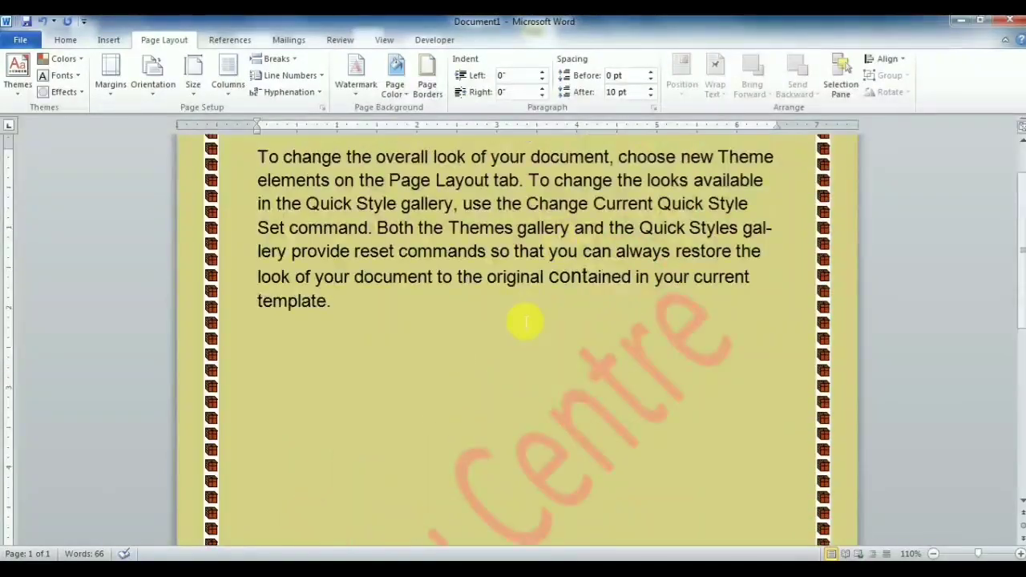
pyautogui.keyDown('ctrl'); pyautogui.scroll(1, 526, 321); pyautogui.keyUp('ctrl')
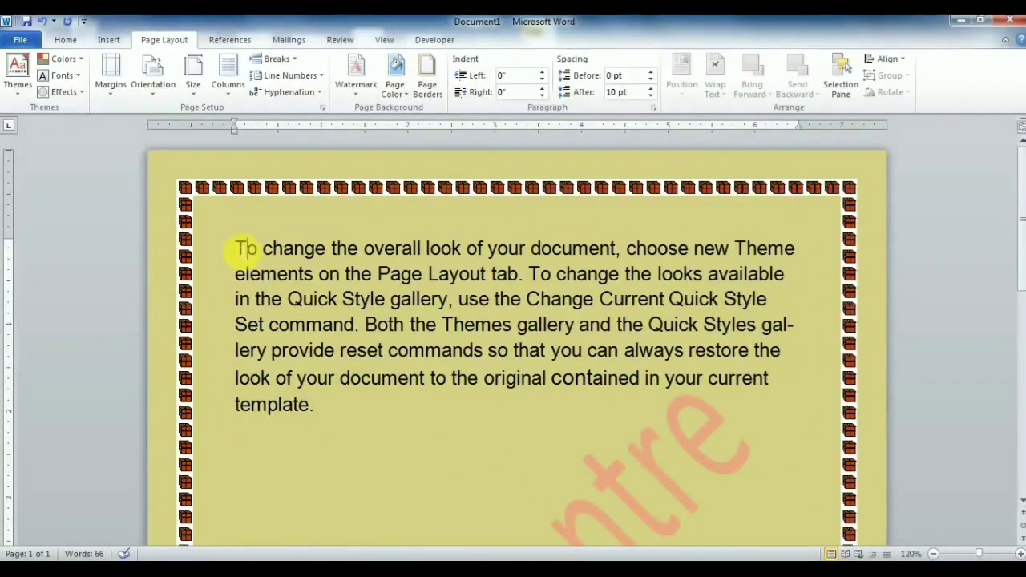
# - Add the centred title 'Pihu Computer Centre' above the paragraph, enlarged, bold and underlined
pyautogui.press('Return')
pyautogui.press('Return')
pyautogui.press('Up')
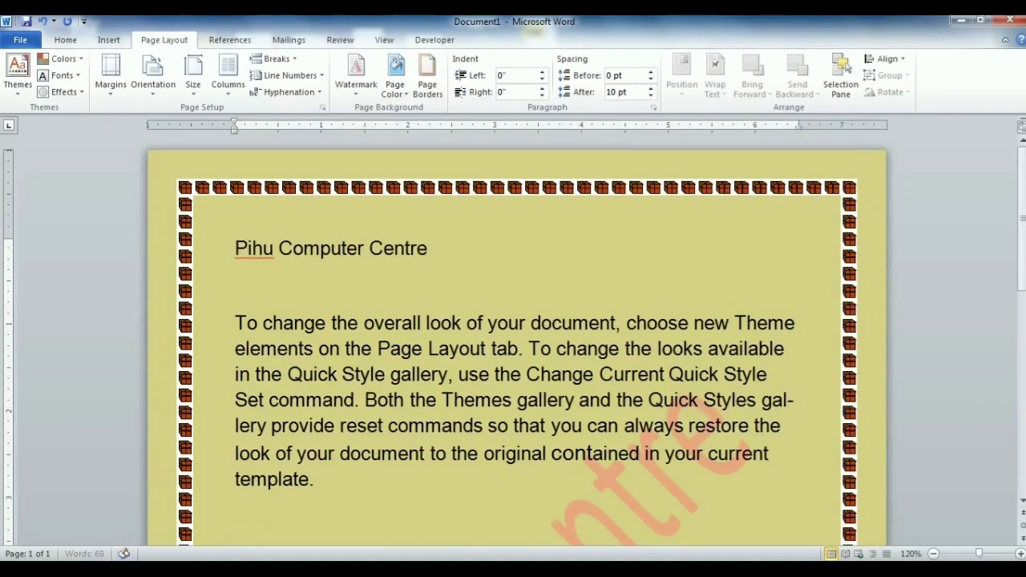
pyautogui.hotkey('ctrl', 'e')
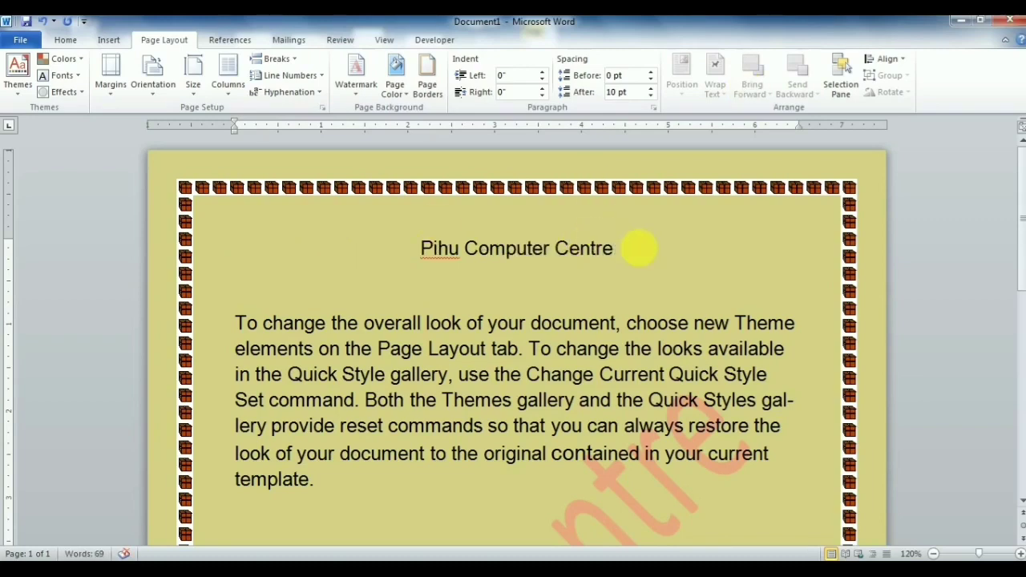
pyautogui.moveTo(637, 247); pyautogui.dragTo(365, 238)
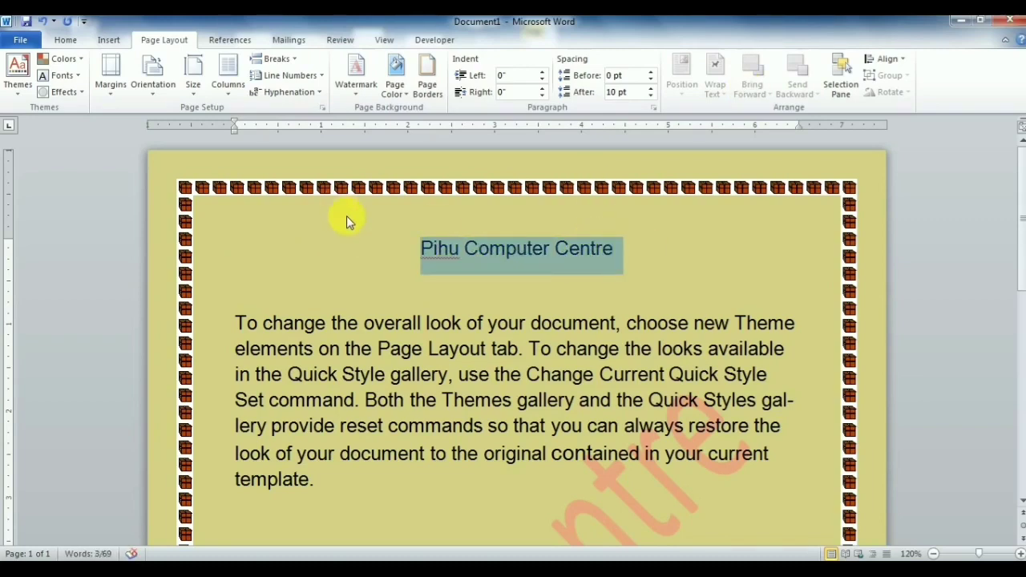
pyautogui.hotkey('ctrl', 'shift', '>')
pyautogui.hotkey('ctrl', 'shift', '>')
pyautogui.hotkey('ctrl', 'shift', '>')
pyautogui.hotkey('ctrl', 'b')
pyautogui.hotkey('ctrl', 'u')
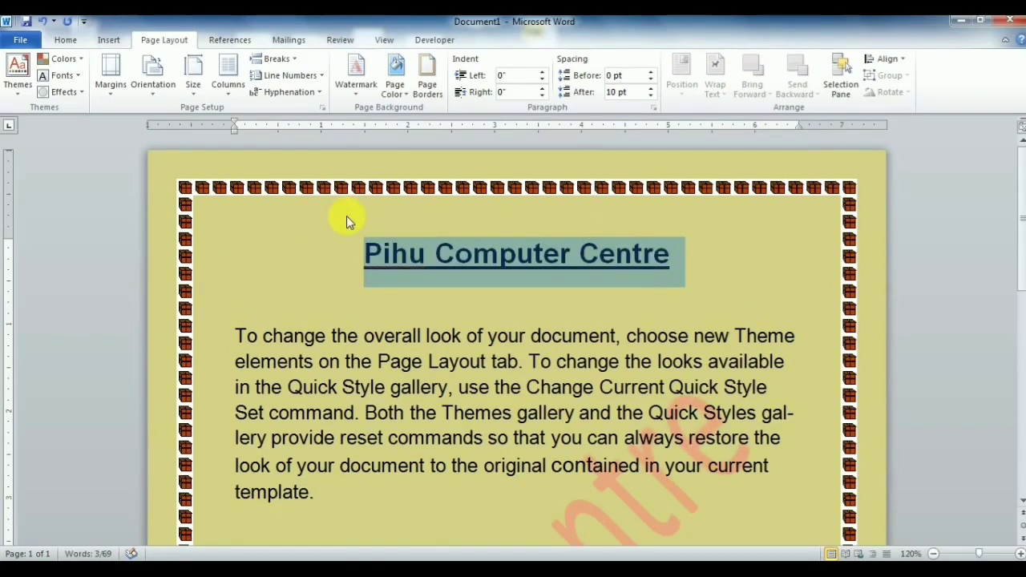
# - Colour the title red, italicise it and grow it to 28 pt
pyautogui.click(65, 41)
pyautogui.click(308, 88)
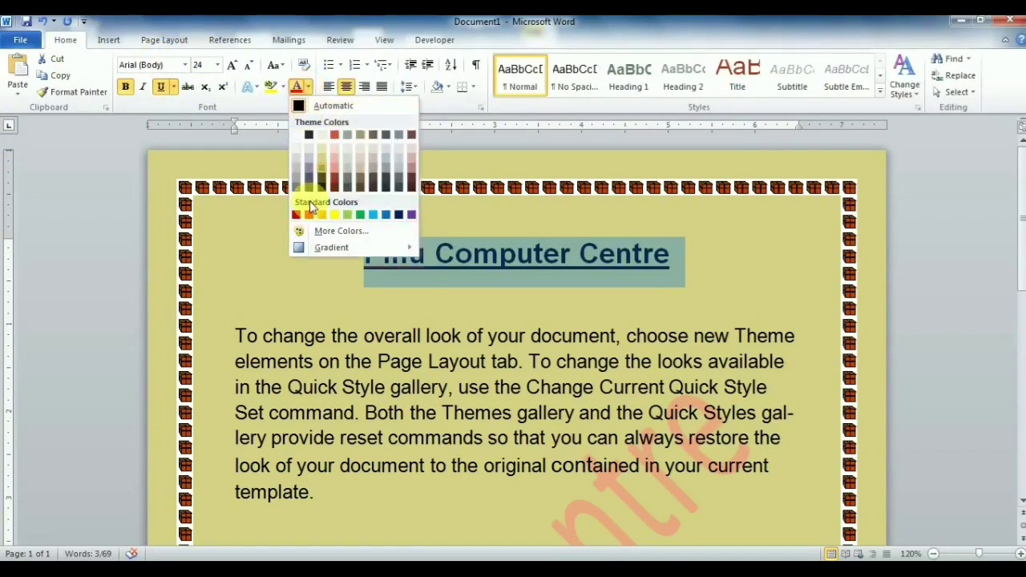
pyautogui.click(309, 215)
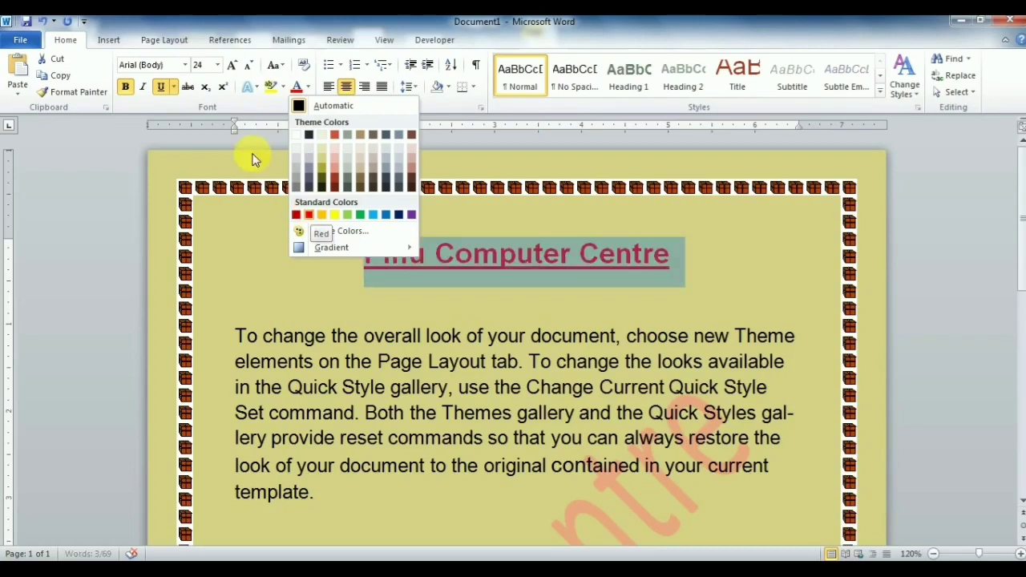
pyautogui.click(143, 87)
pyautogui.click(248, 65)
pyautogui.click(231, 65)
pyautogui.click(230, 65)
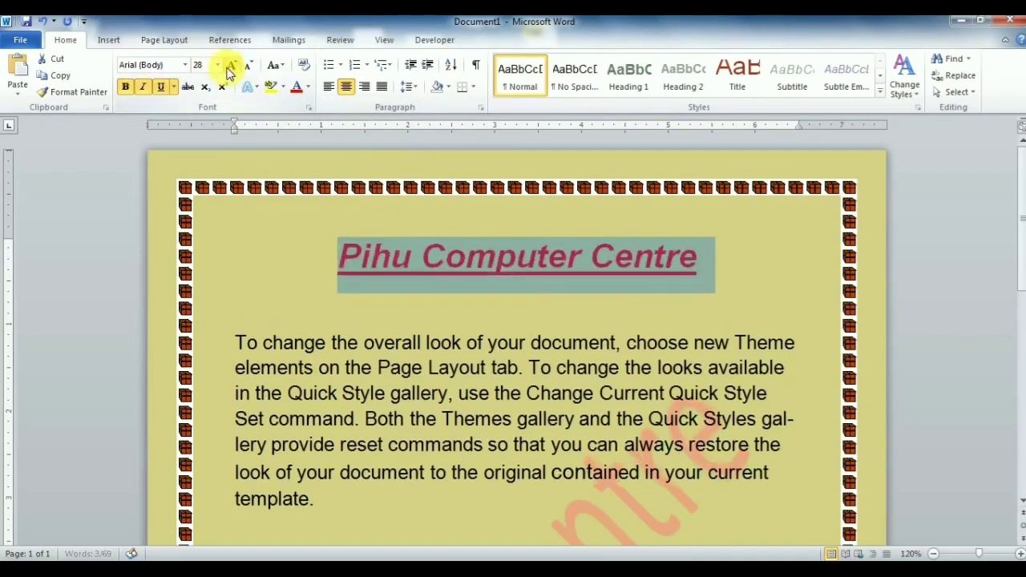
pyautogui.click(453, 445)
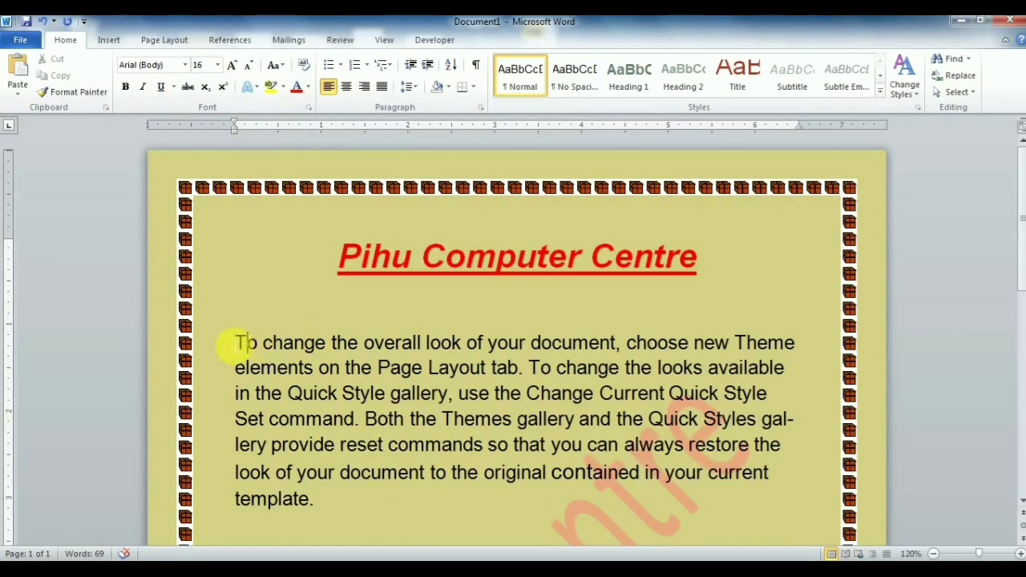
# - Insert a blank line and correct the misspelled 'Introducation' to 'Introduction'
pyautogui.press('Return')
pyautogui.write('Introducation of Page Layout')
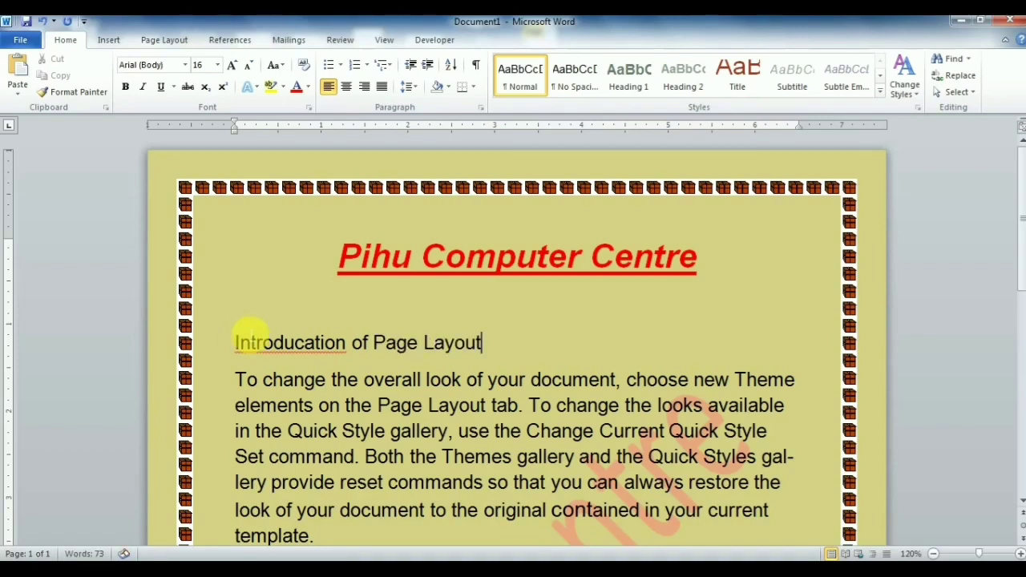
pyautogui.rightClick(304, 343)
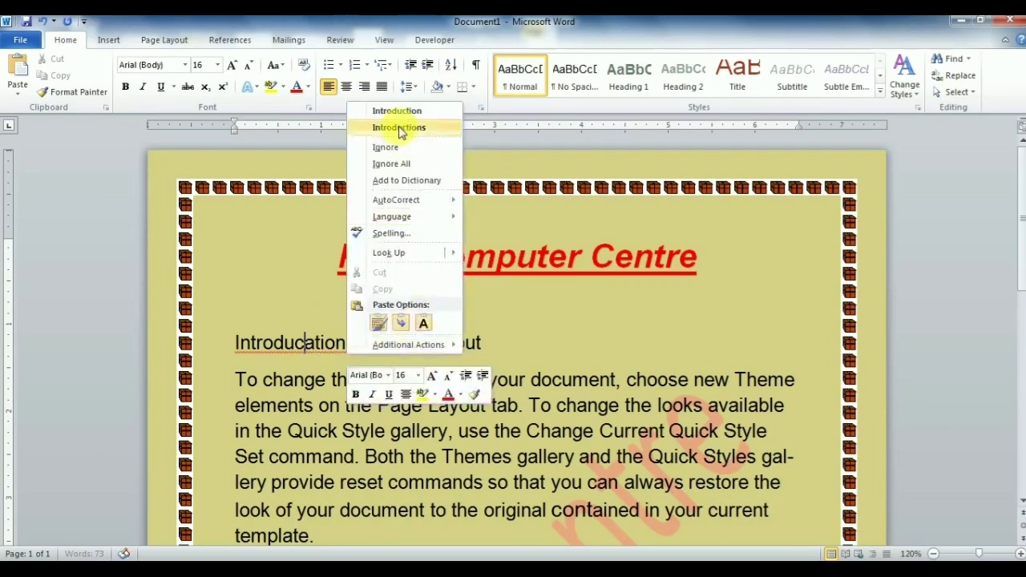
pyautogui.click(399, 111)
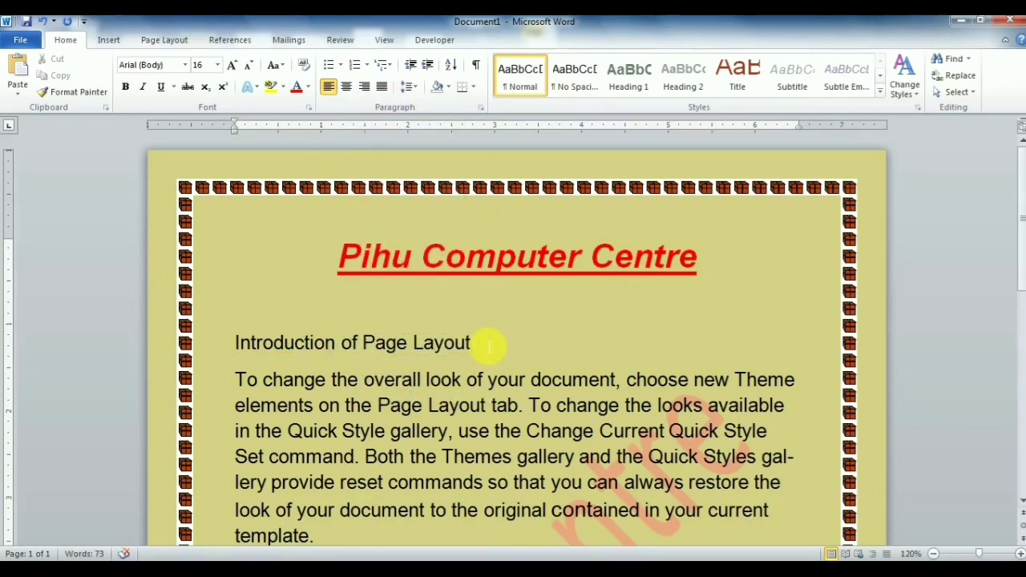
# - Make 'Introduction of Page Layout:-' bold italic, red, Times New Roman at 20 pt
pyautogui.moveTo(482, 345)
pyautogui.mouseDown()
pyautogui.moveTo(238, 378)
pyautogui.moveTo(236, 343)
pyautogui.mouseUp()
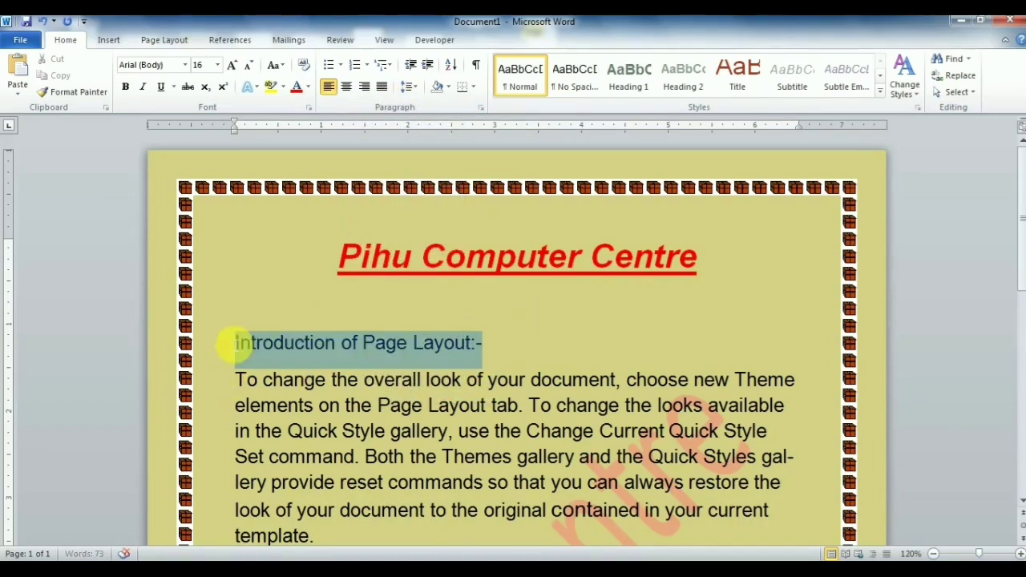
pyautogui.click(126, 88)
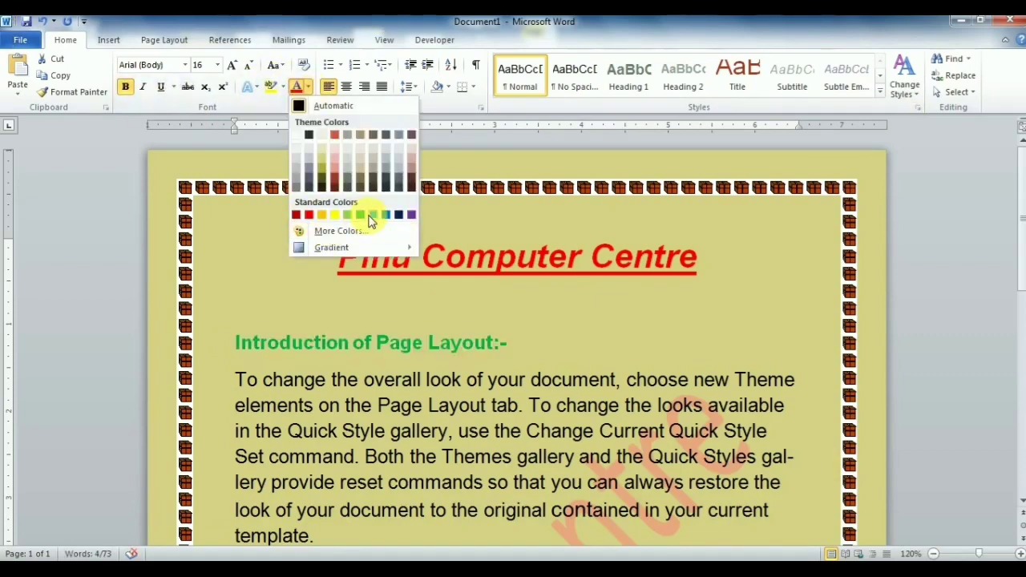
pyautogui.click(373, 215)
pyautogui.click(142, 91)
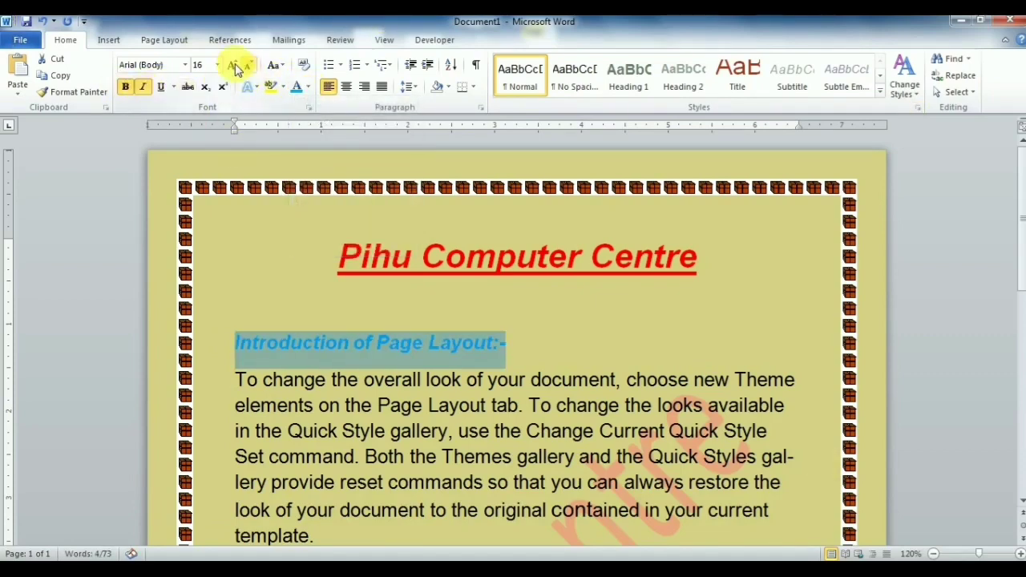
pyautogui.click(234, 67)
pyautogui.click(178, 69)
pyautogui.write('Times')
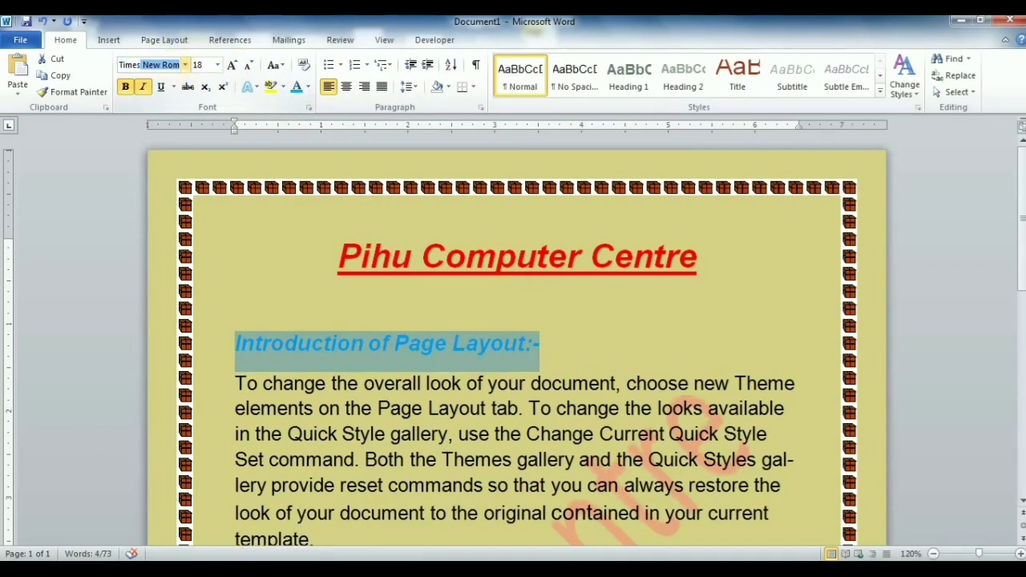
pyautogui.press('Return')
pyautogui.click(234, 66)
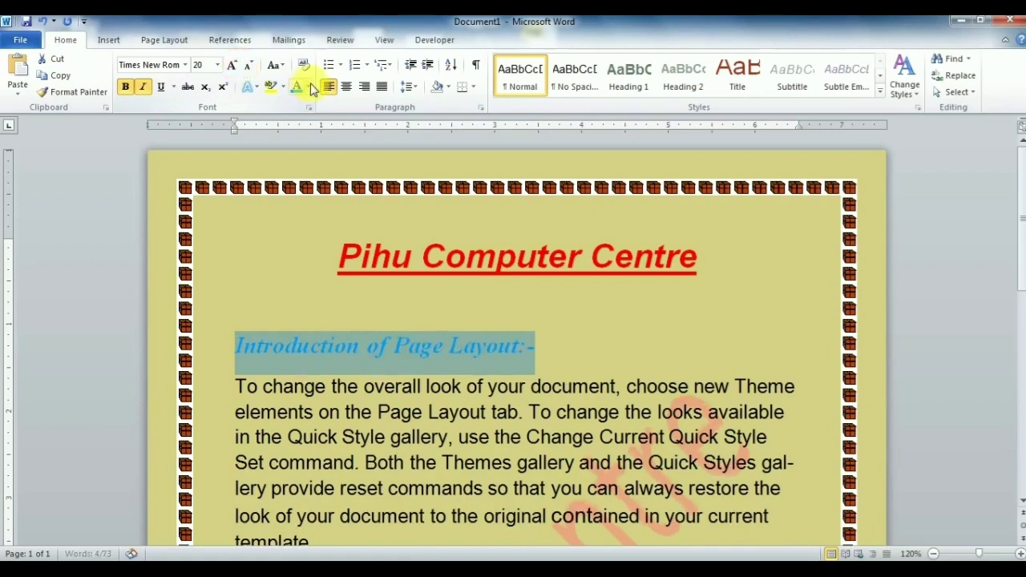
pyautogui.click(308, 86)
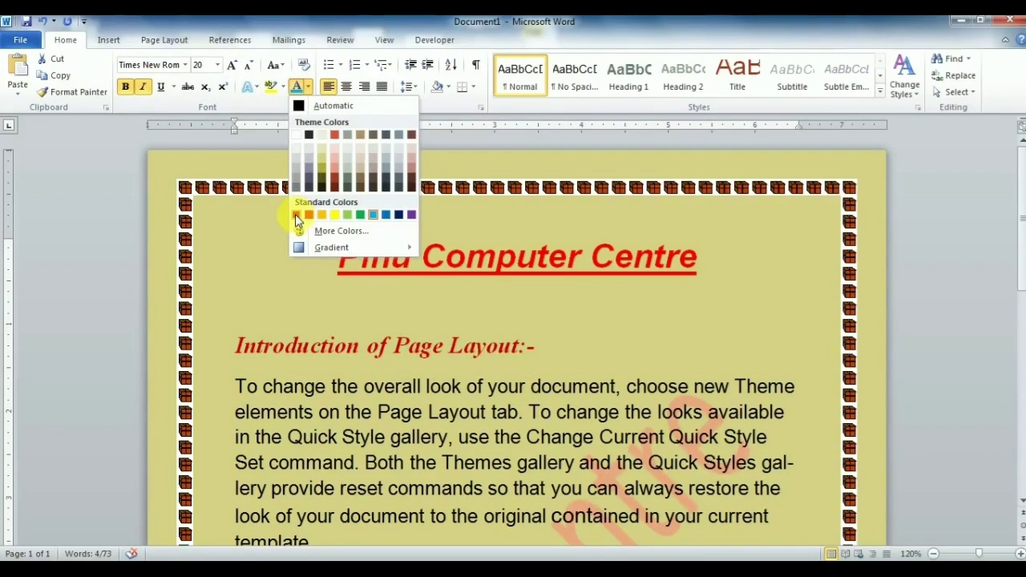
pyautogui.click(296, 220)
pyautogui.click(449, 461)
# - Add a blank line after the subheading
pyautogui.scroll(-5, 458, 465)
pyautogui.scroll(-3, 465, 469)
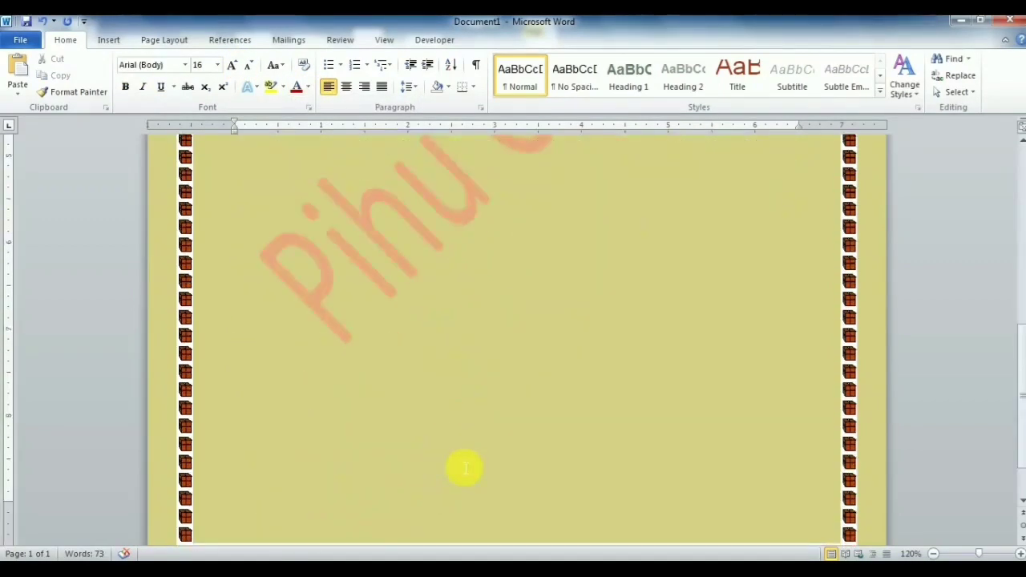
pyautogui.scroll(5, 461, 469)
pyautogui.scroll(-3, 470, 458)
pyautogui.scroll(4, 468, 448)
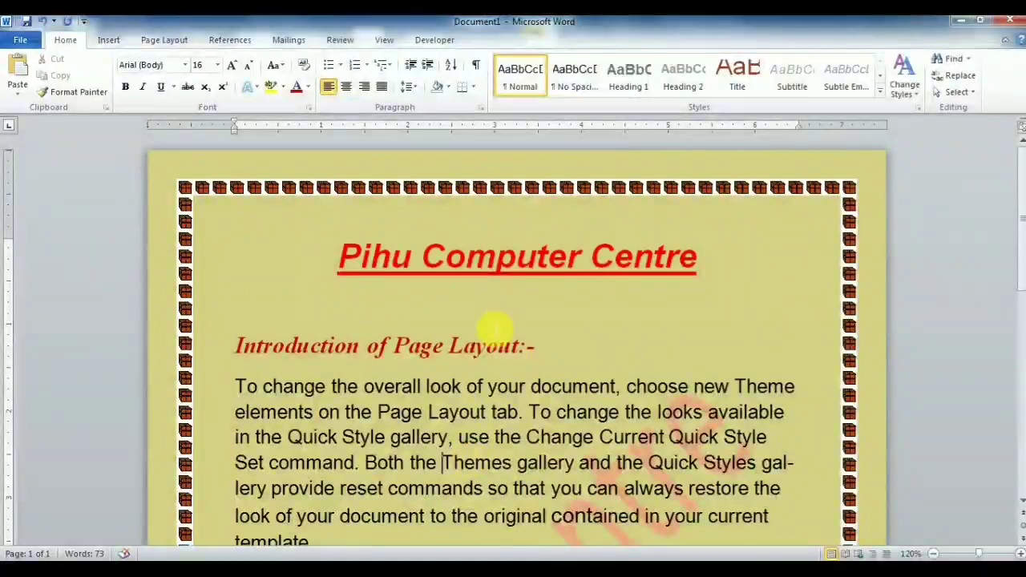
pyautogui.press('Return')
pyautogui.scroll(-1, 545, 366)
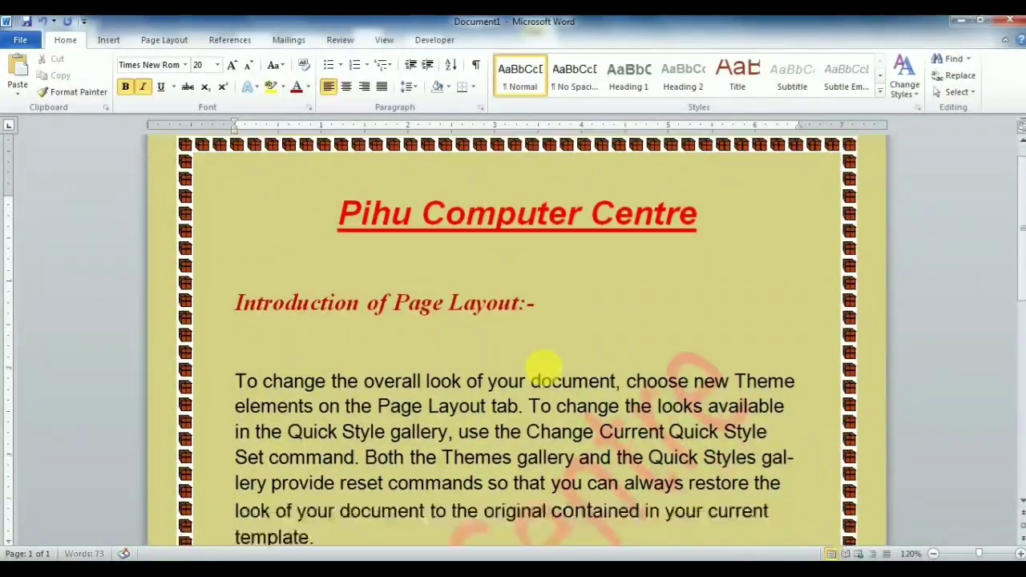
pyautogui.scroll(-4, 561, 372)
# - Below the paragraph, insert the first COMPUTER clip-art result, a woman at a computer
pyautogui.scroll(-1, 583, 381)
pyautogui.click(584, 380)
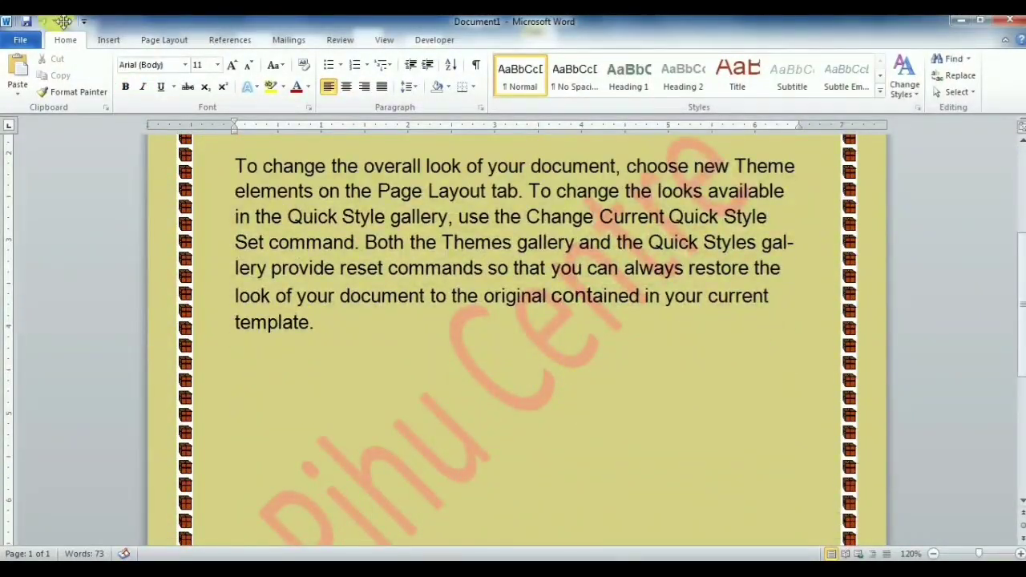
pyautogui.click(108, 39)
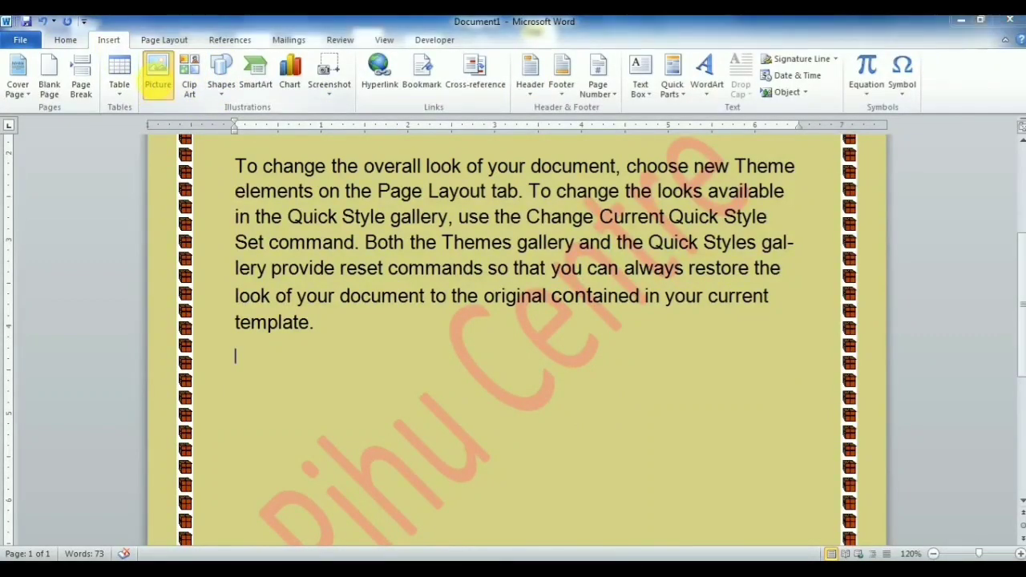
pyautogui.click(158, 74)
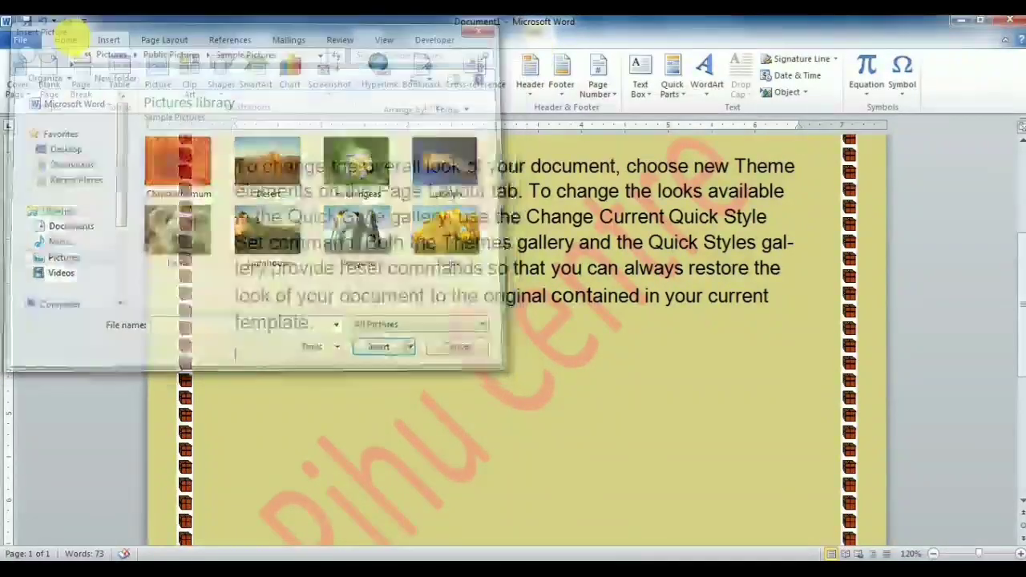
pyautogui.click(187, 80)
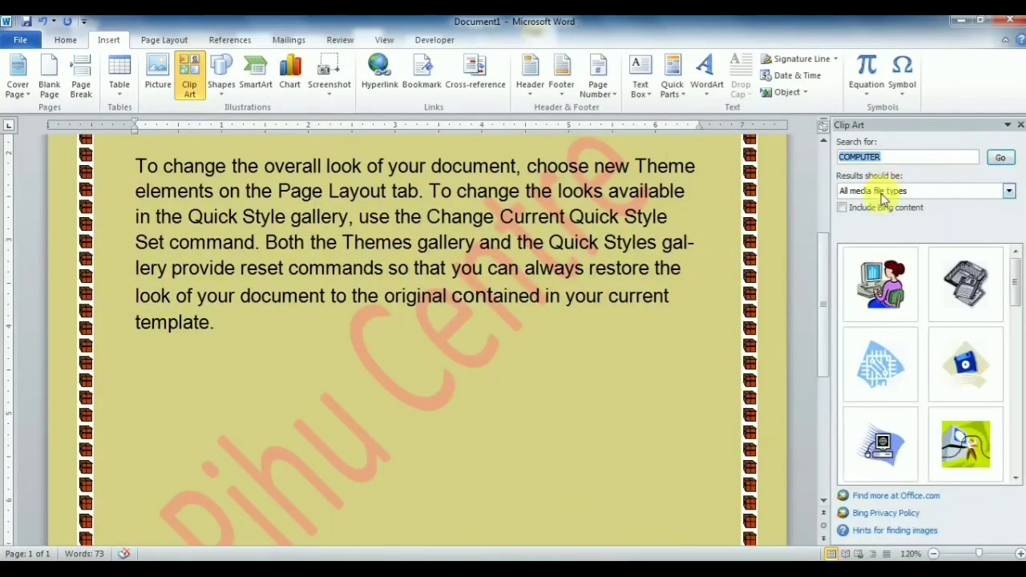
pyautogui.click(880, 284)
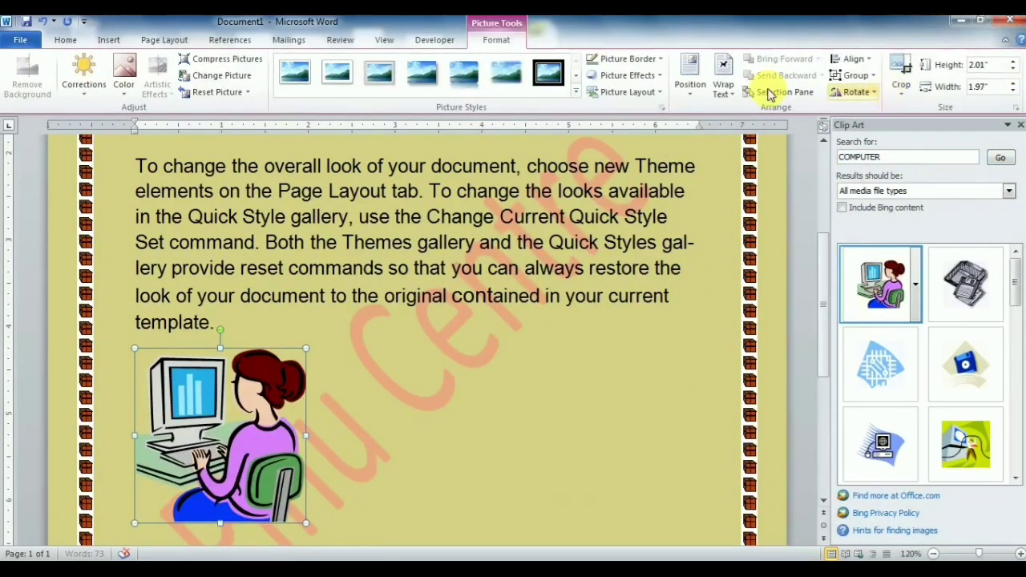
# - Set the woman clip art to In Front of Text and move it right, below the text
pyautogui.click(724, 84)
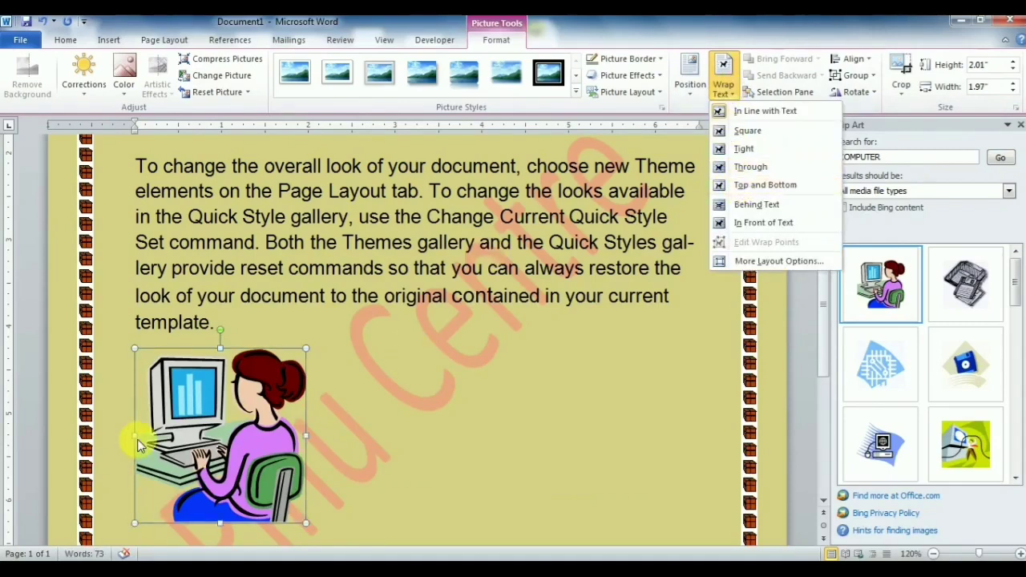
pyautogui.click(762, 222)
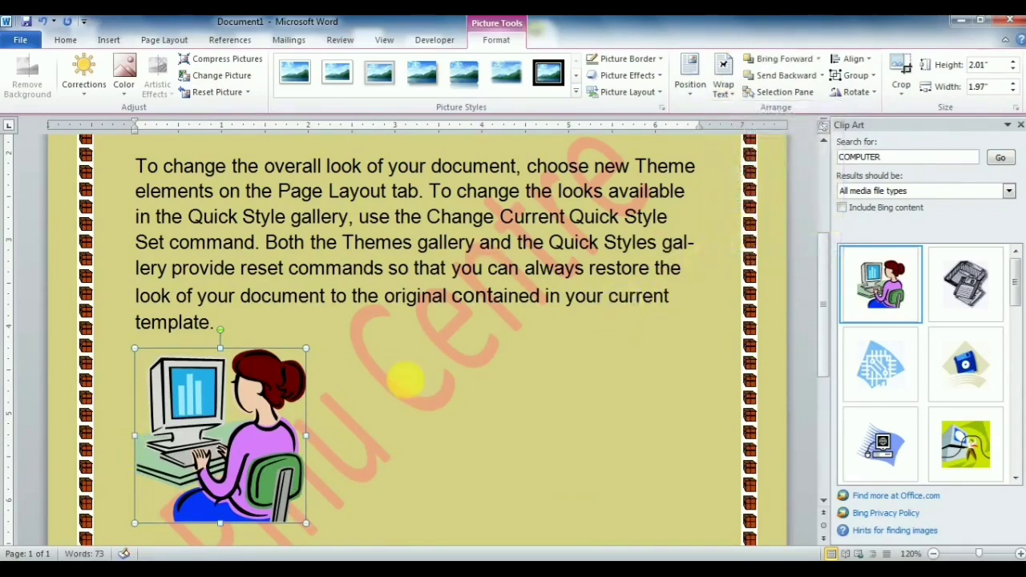
pyautogui.moveTo(267, 496); pyautogui.dragTo(661, 478)
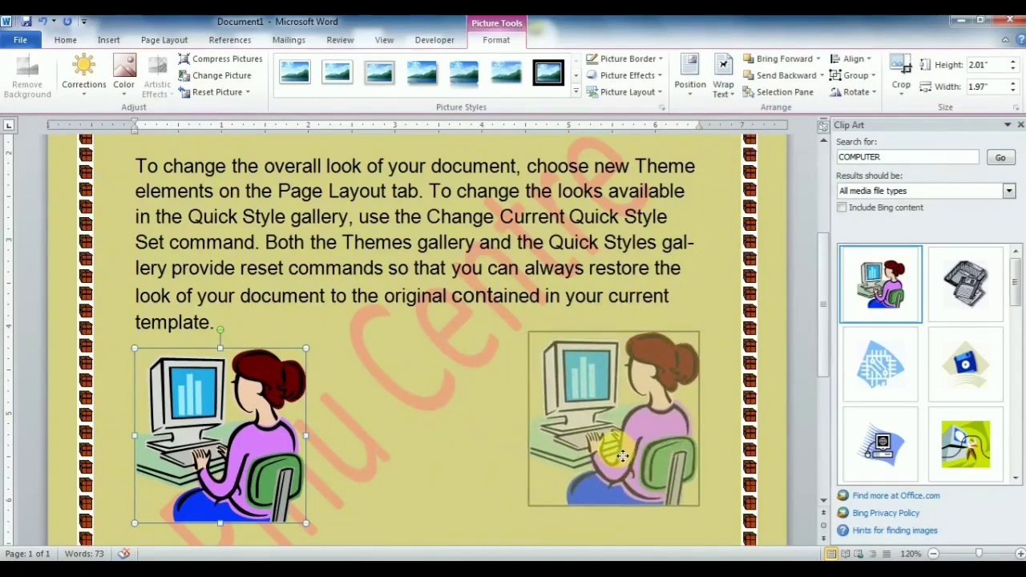
# - Insert a second computer clip art, set it In Front of Text, and move it to the lower left
pyautogui.click(882, 445)
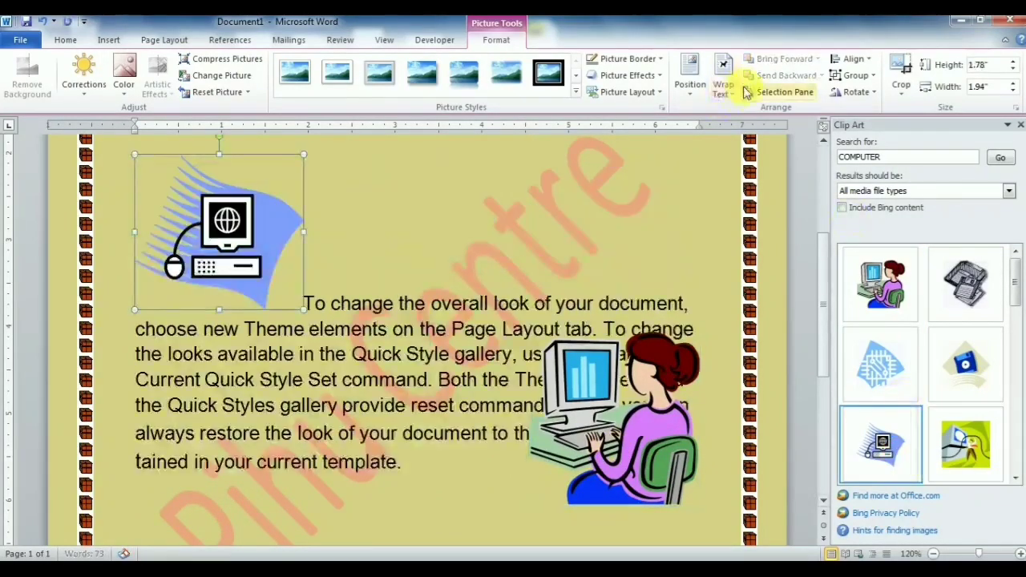
pyautogui.click(769, 92)
pyautogui.click(769, 92)
pyautogui.click(723, 85)
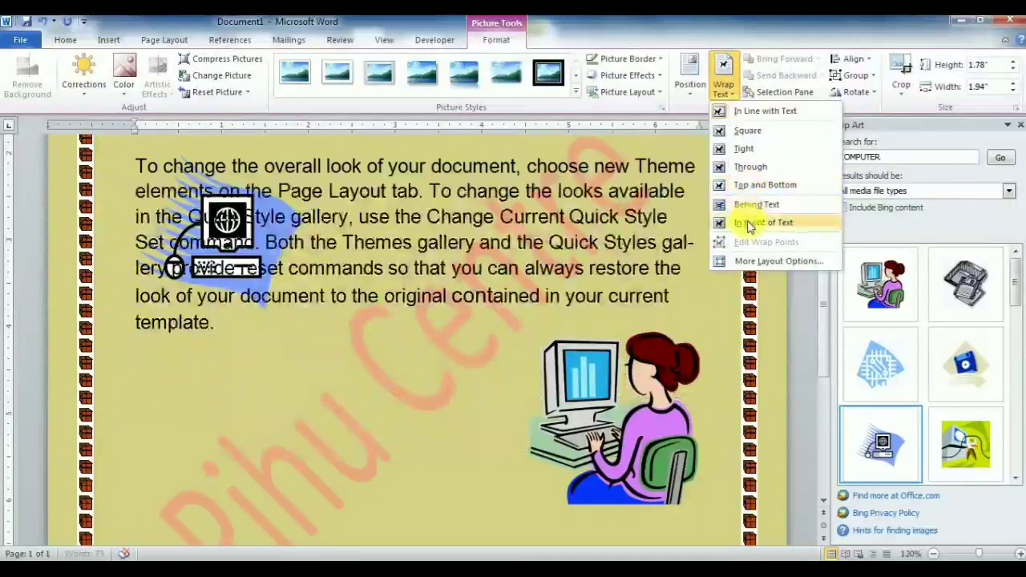
pyautogui.click(761, 222)
pyautogui.moveTo(232, 273); pyautogui.dragTo(273, 416)
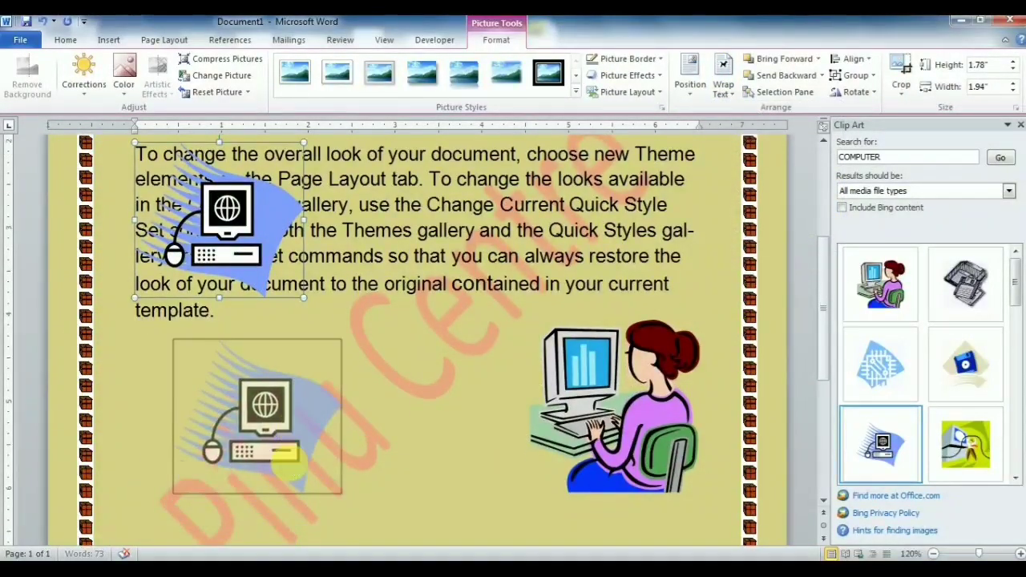
pyautogui.scroll(-3, 272, 411)
pyautogui.moveTo(256, 173); pyautogui.dragTo(213, 419)
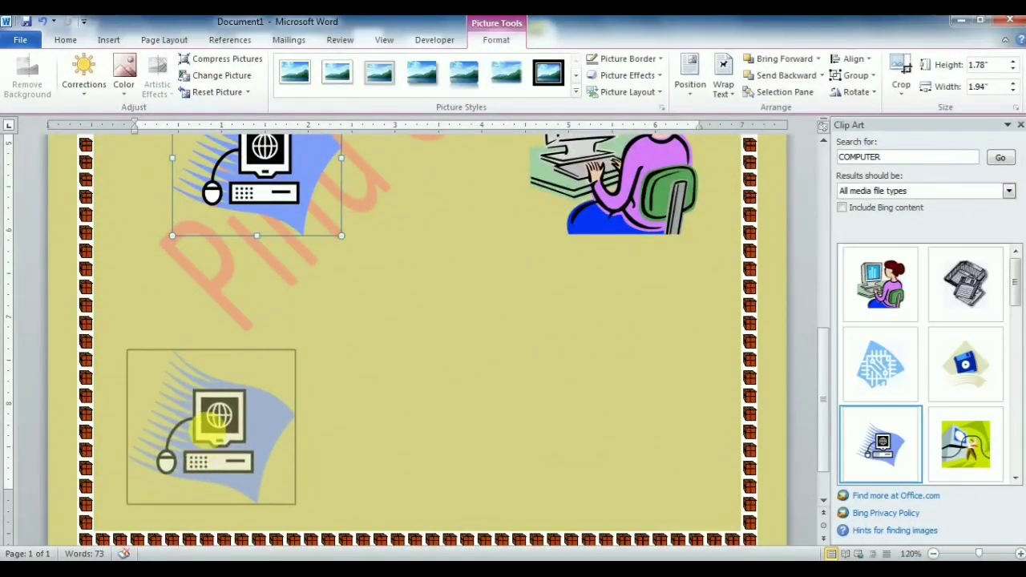
pyautogui.scroll(3, 591, 412)
pyautogui.keyDown('ctrl'); pyautogui.scroll(-2, 590, 411); pyautogui.keyUp('ctrl')
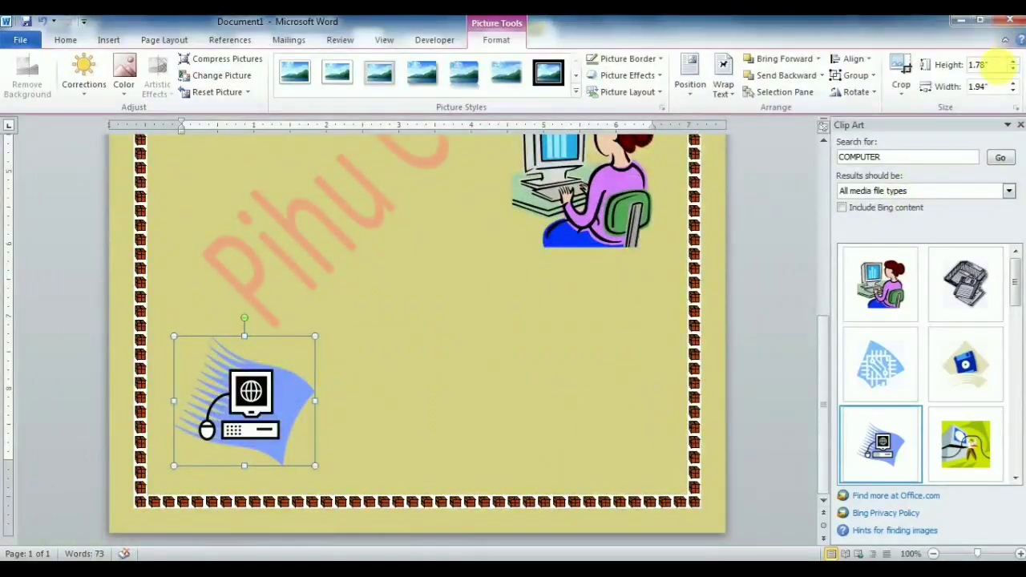
pyautogui.click(1019, 126)
pyautogui.scroll(5, 361, 320)
# - Open Page Borders from Page Layout to show the 14 pt brick art border settings
pyautogui.scroll(2, 419, 297)
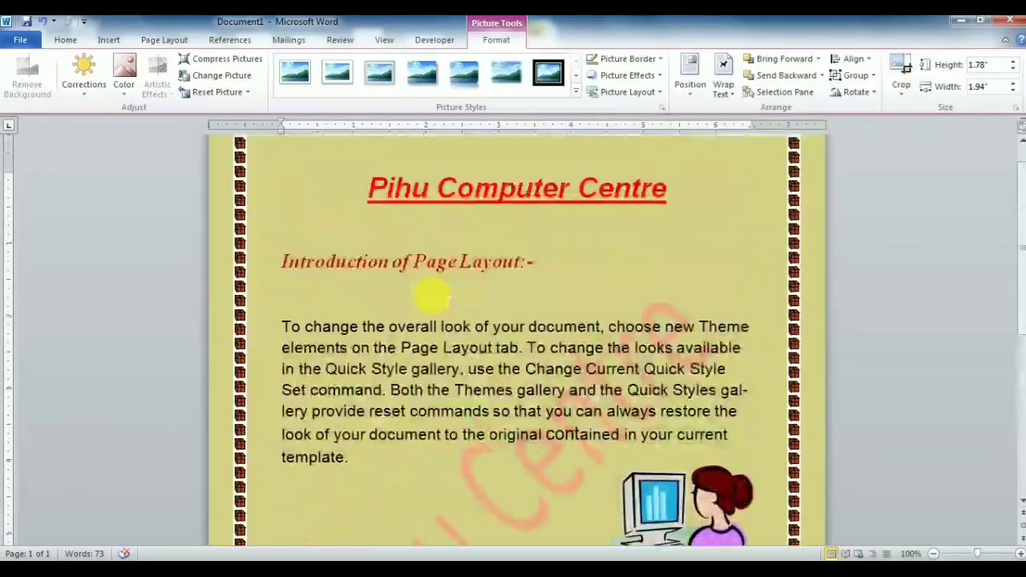
pyautogui.scroll(1, 433, 301)
pyautogui.scroll(-3, 428, 348)
pyautogui.scroll(-3, 425, 345)
pyautogui.keyDown('ctrl'); pyautogui.scroll(2, 425, 344); pyautogui.keyUp('ctrl')
pyautogui.scroll(3, 424, 344)
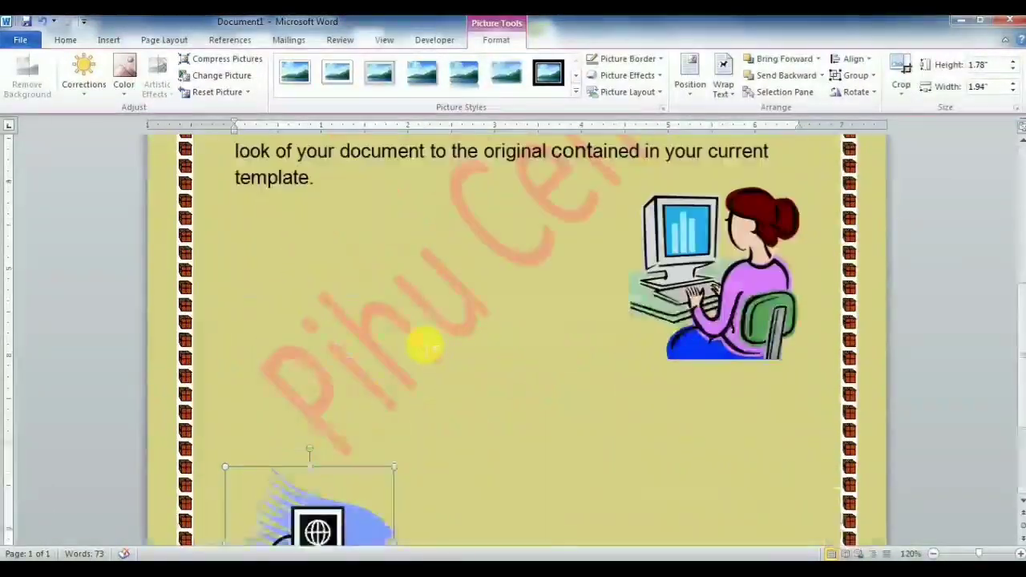
pyautogui.scroll(5, 425, 347)
pyautogui.scroll(-4, 425, 346)
pyautogui.scroll(4, 424, 346)
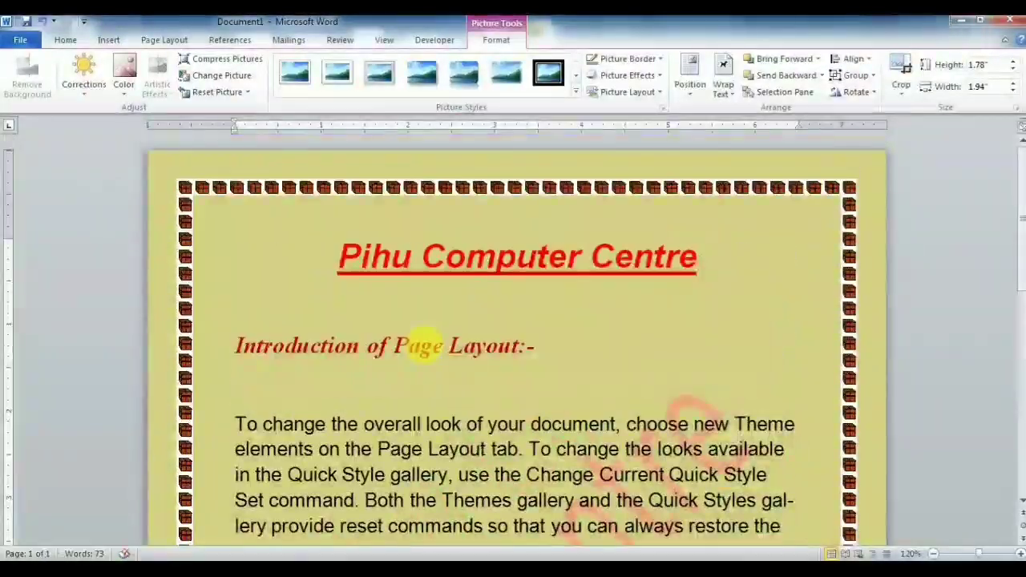
pyautogui.scroll(-3, 429, 346)
pyautogui.scroll(3, 423, 346)
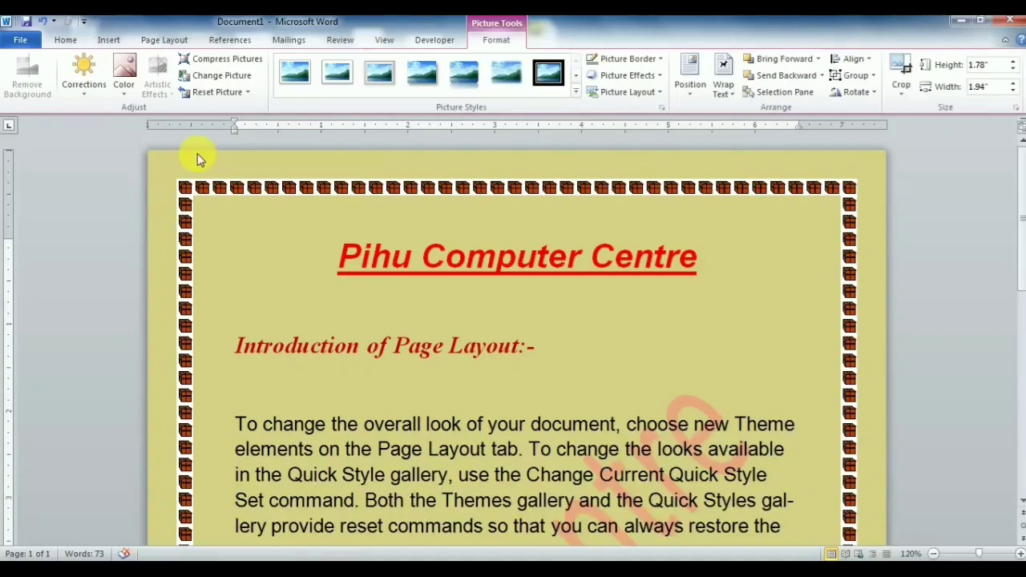
pyautogui.click(287, 257)
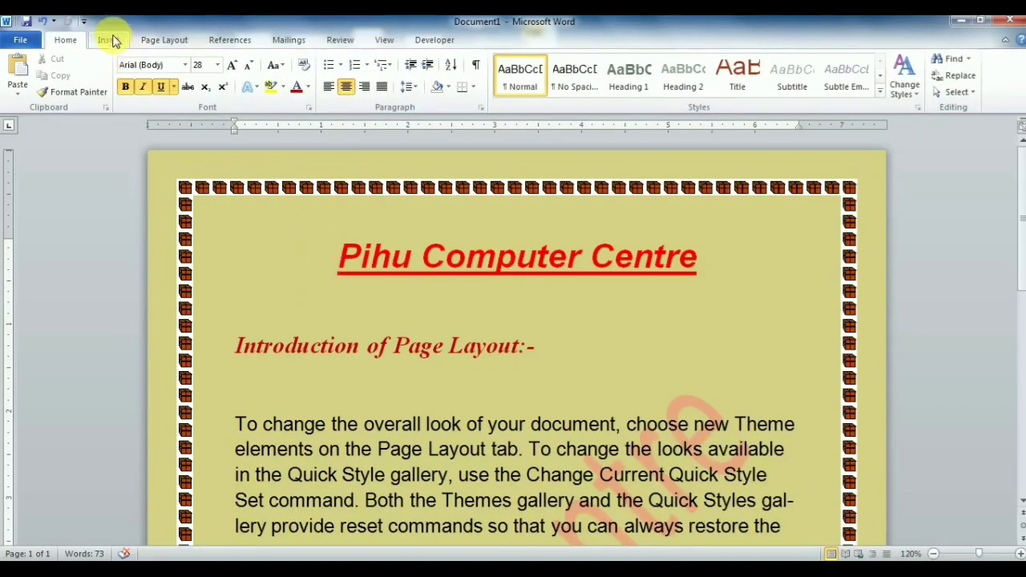
pyautogui.click(161, 39)
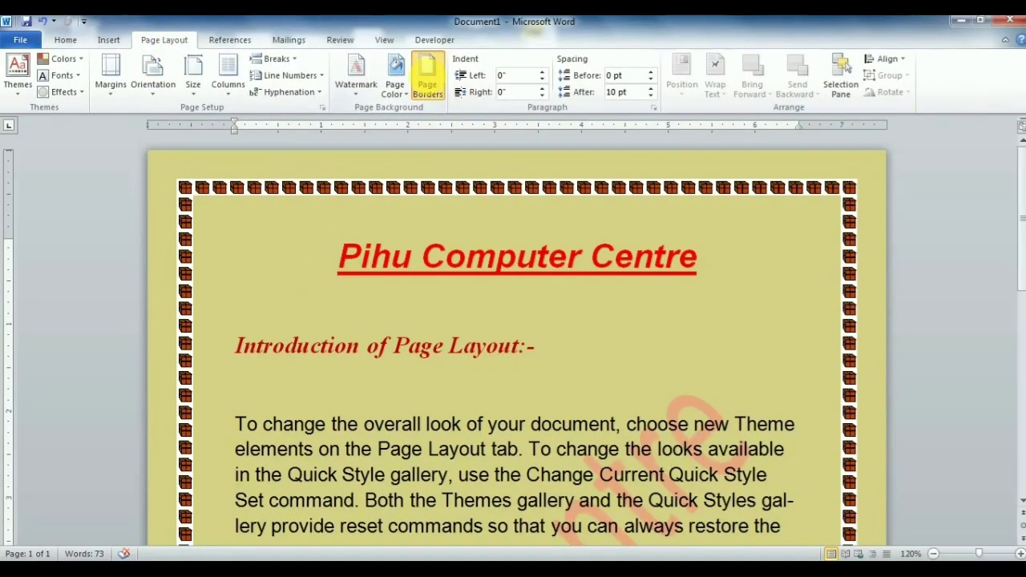
pyautogui.click(427, 77)
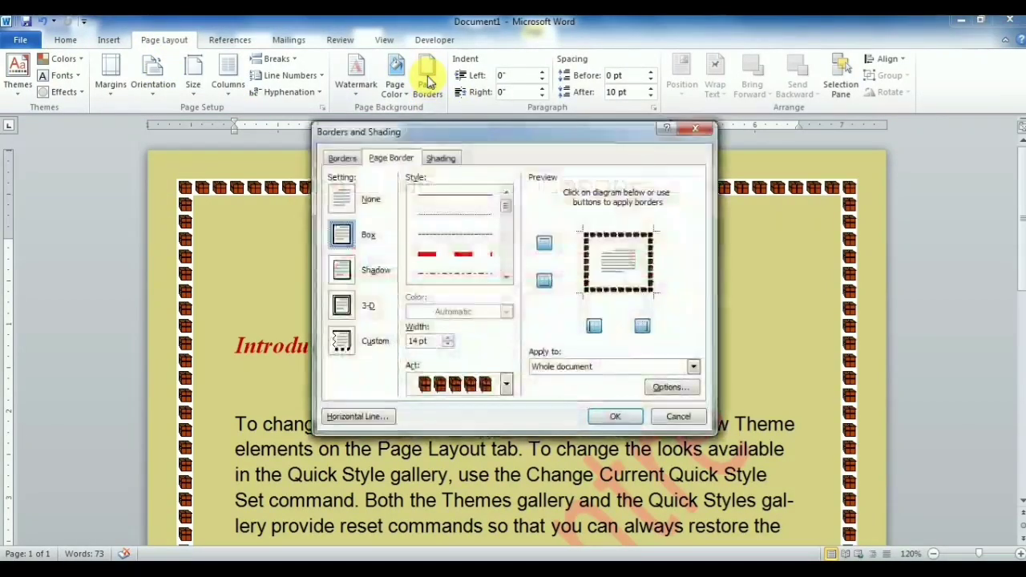
# - Set all page border margins to 10, measured from the page edge, and apply
pyautogui.click(671, 388)
pyautogui.write('15')
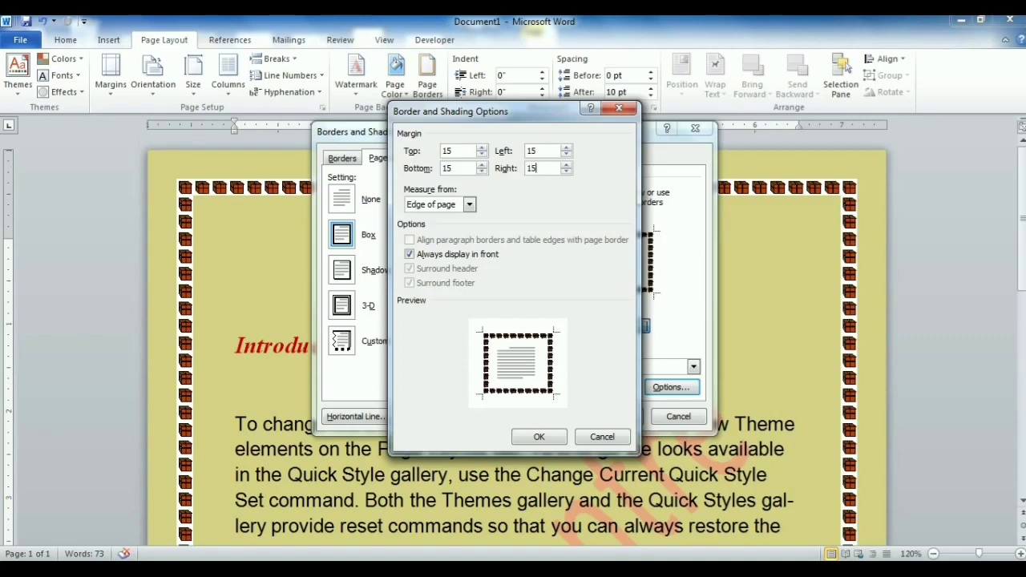
pyautogui.press('Return')
pyautogui.click(628, 417)
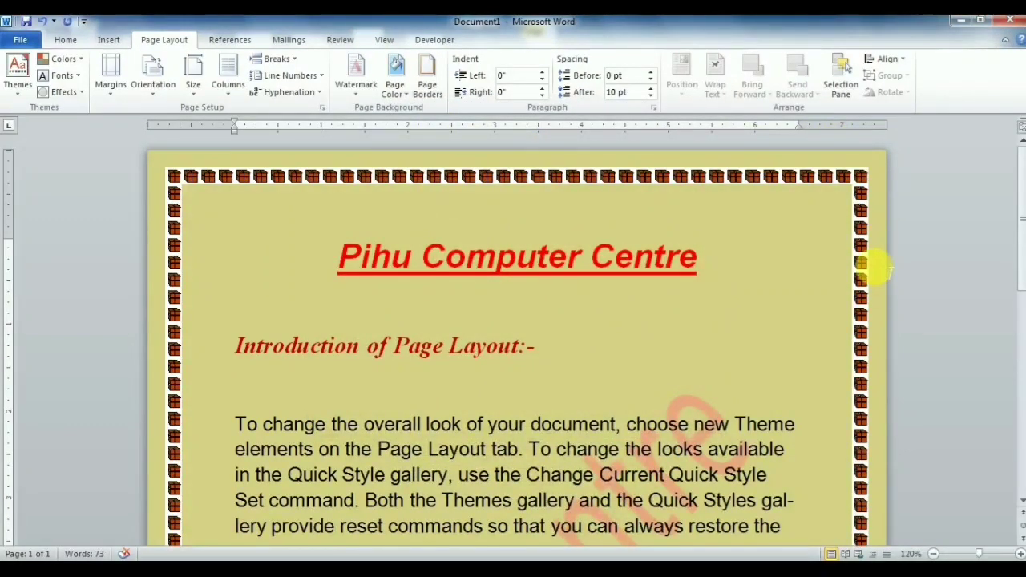
pyautogui.scroll(-5, 847, 345)
pyautogui.scroll(-5, 850, 352)
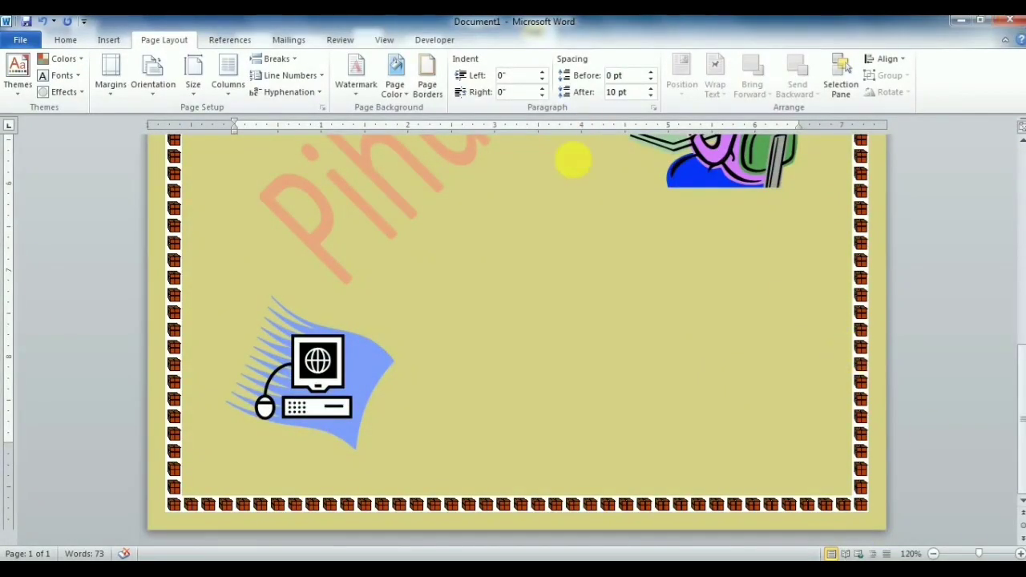
pyautogui.scroll(7, 573, 156)
pyautogui.scroll(3, 515, 227)
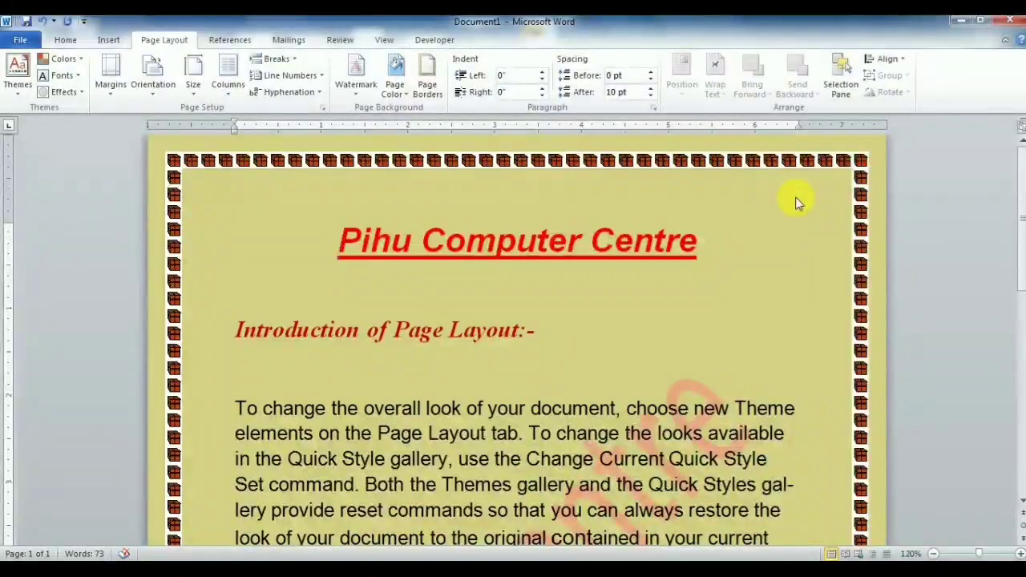
# - Reopen Page Borders, recheck the edge margins and reapply the brick art border to the whole document
pyautogui.click(436, 89)
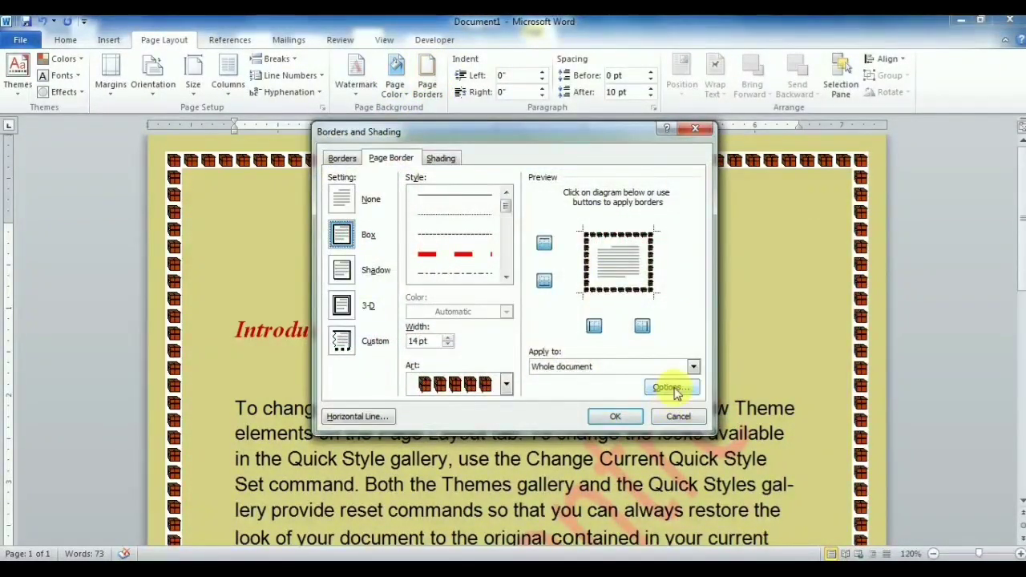
pyautogui.click(670, 388)
pyautogui.write('10')
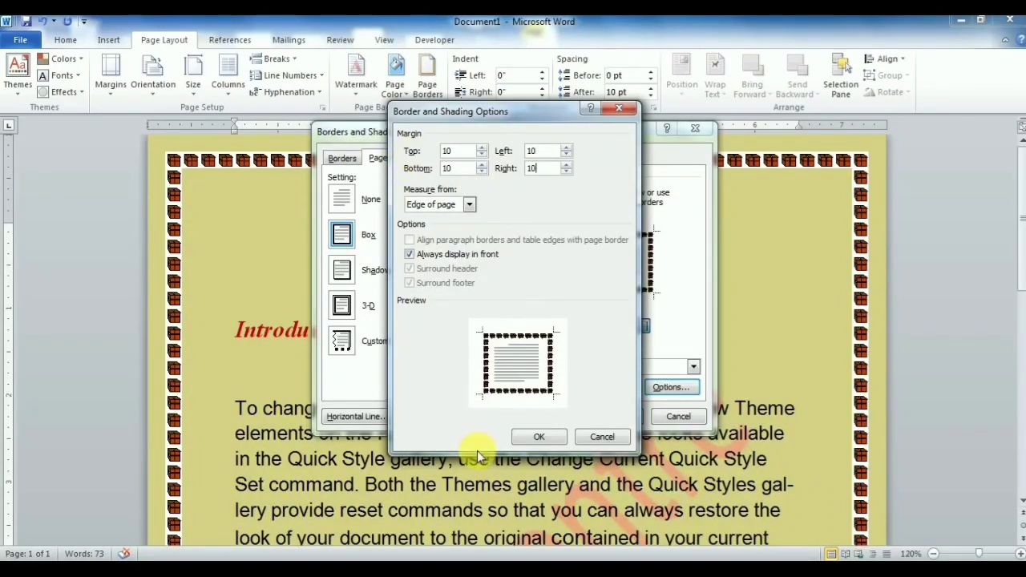
pyautogui.click(537, 437)
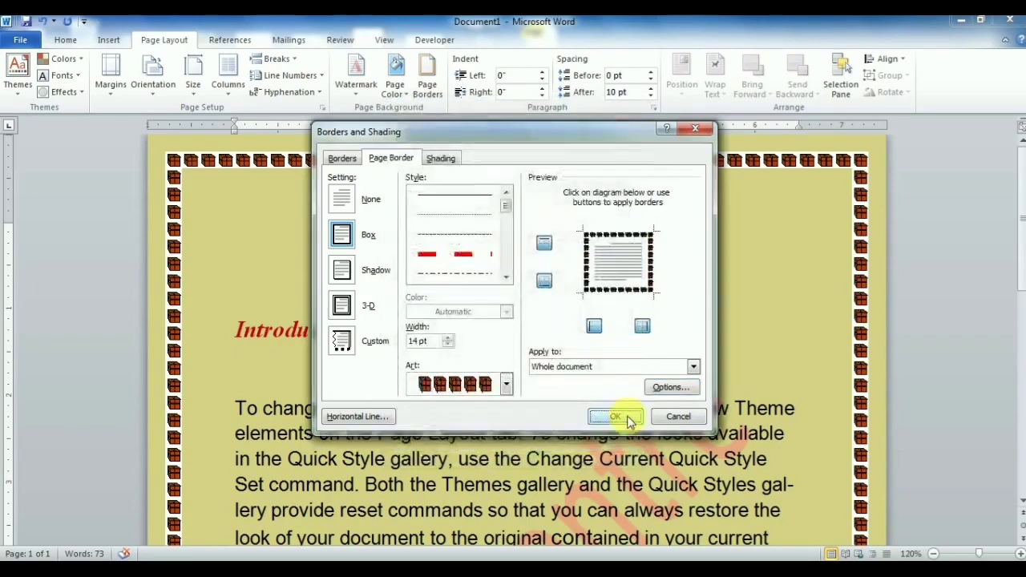
pyautogui.click(609, 416)
pyautogui.scroll(-7, 443, 269)
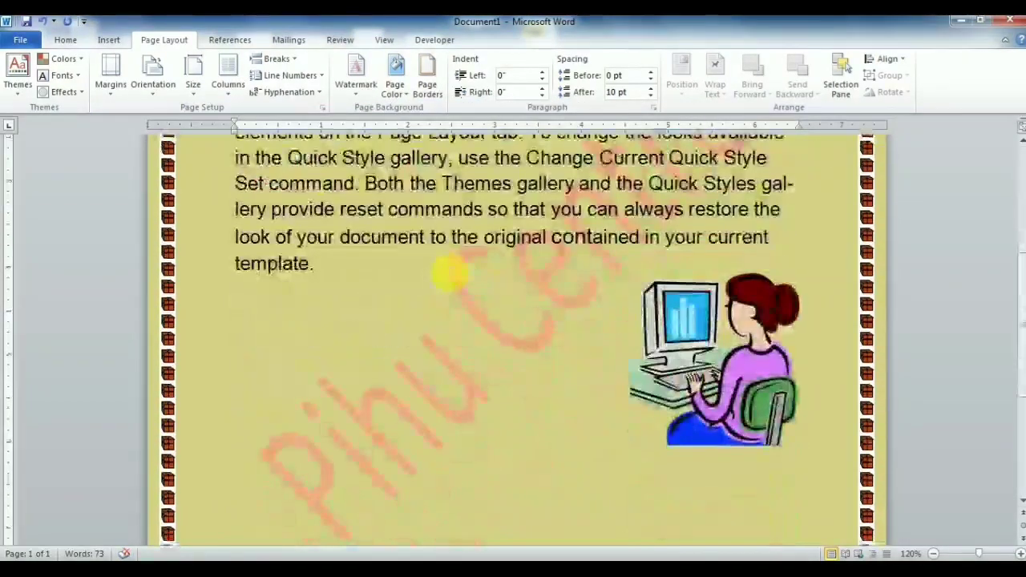
pyautogui.scroll(6, 449, 268)
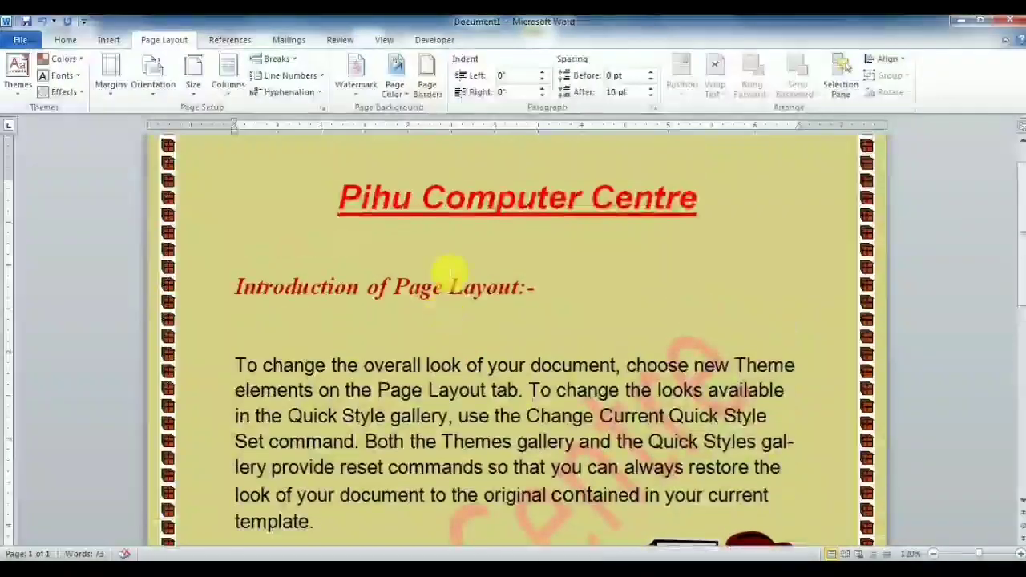
pyautogui.click(20, 40)
pyautogui.click(46, 234)
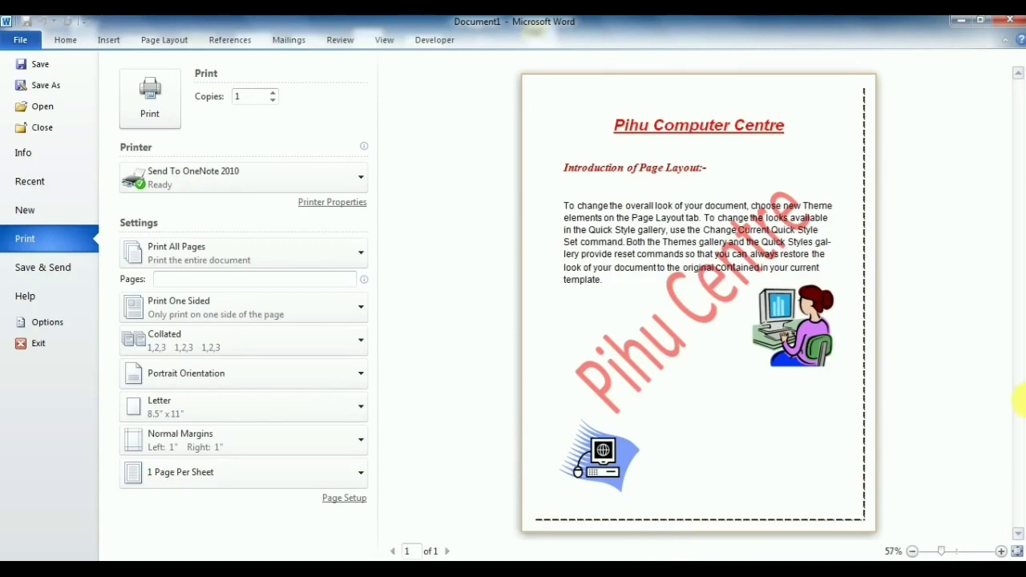
pyautogui.press('Escape')
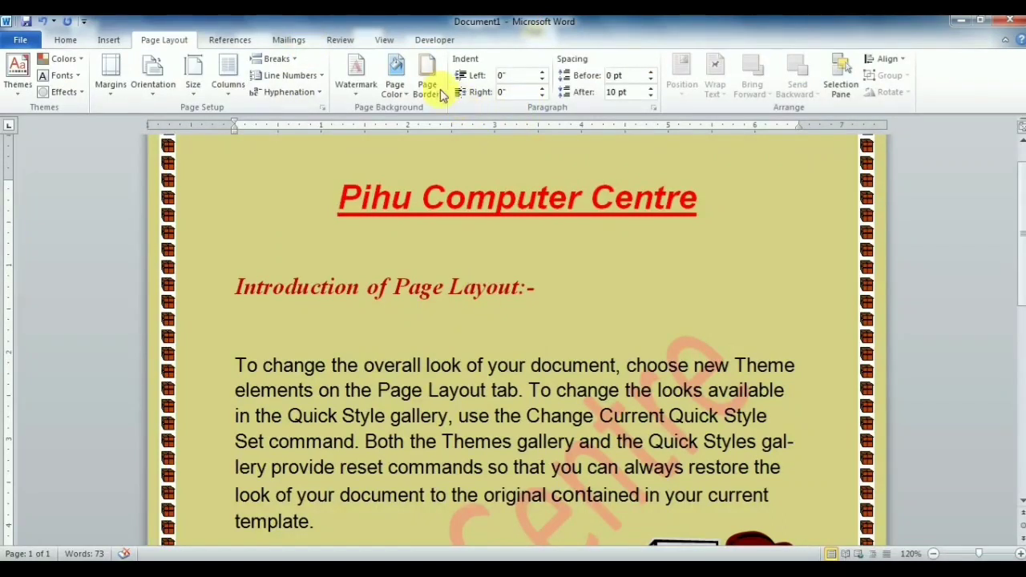
pyautogui.scroll(1, 458, 394)
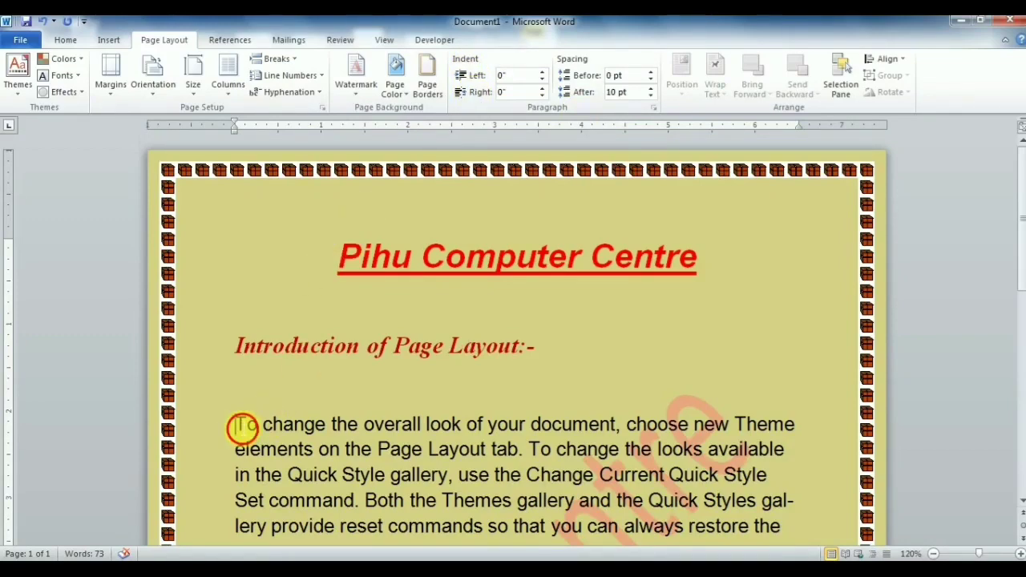
pyautogui.moveTo(238, 427)
pyautogui.mouseDown()
pyautogui.moveTo(341, 448)
pyautogui.moveTo(315, 439)
pyautogui.mouseUp()
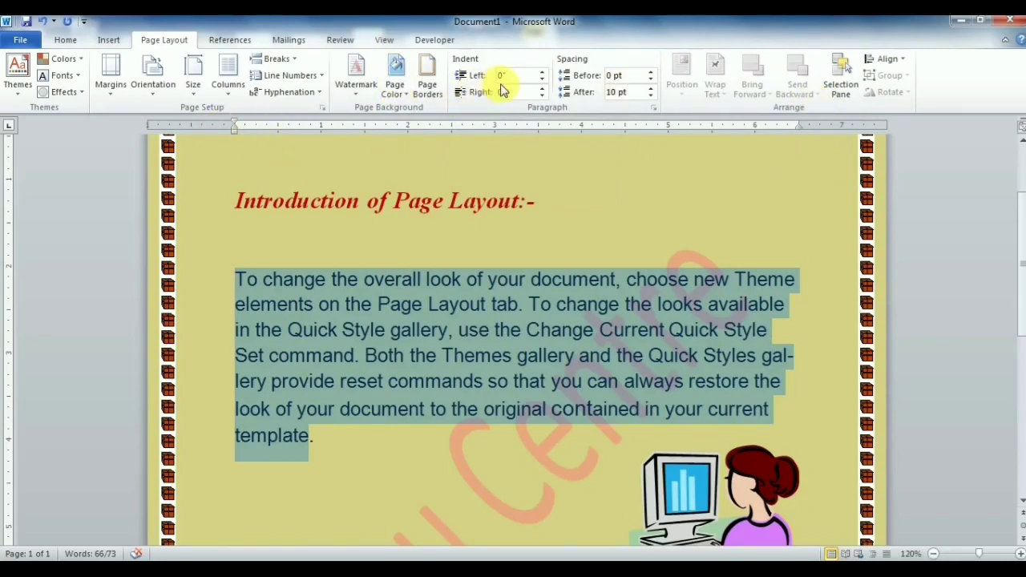
pyautogui.click(543, 73)
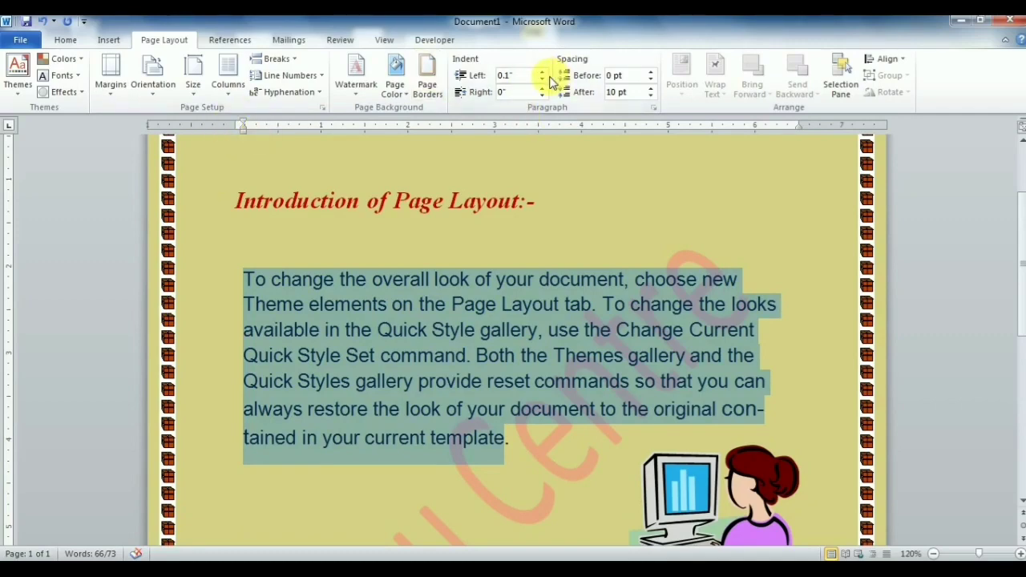
pyautogui.click(542, 79)
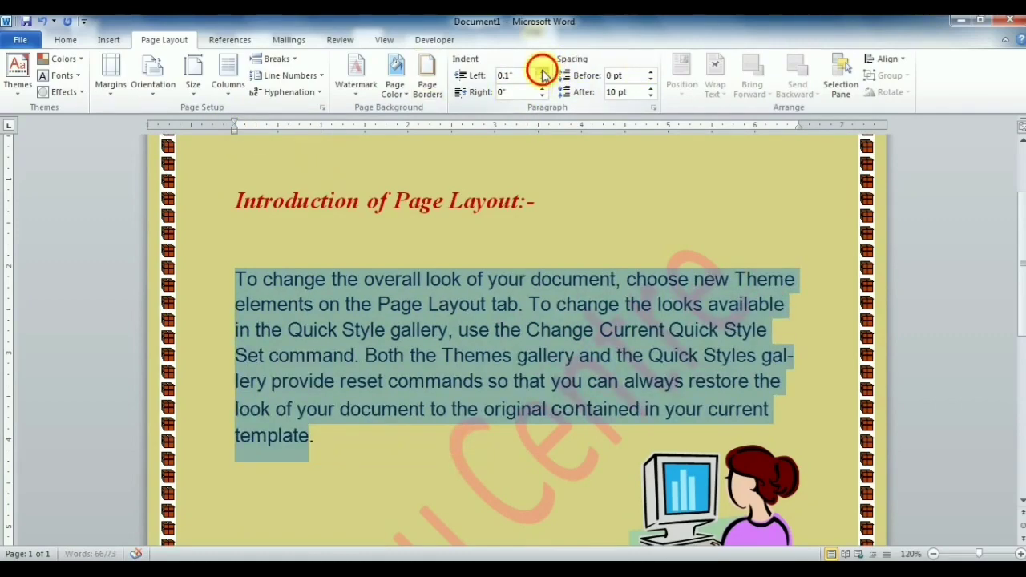
pyautogui.click(543, 72)
pyautogui.click(543, 72)
pyautogui.click(543, 72)
pyautogui.click(542, 72)
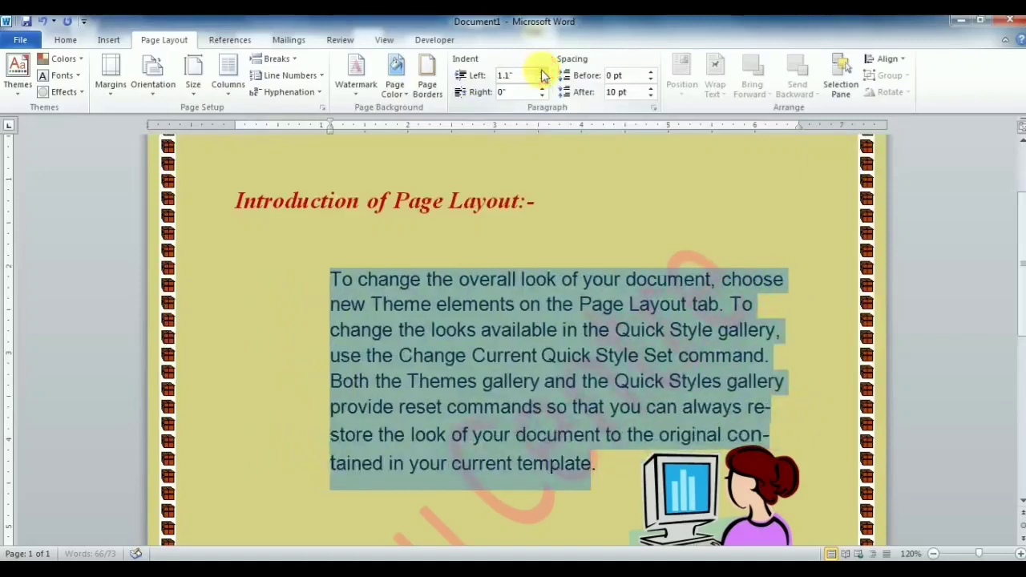
pyautogui.click(542, 72)
pyautogui.click(542, 72)
pyautogui.click(542, 72)
pyautogui.click(542, 80)
pyautogui.click(542, 79)
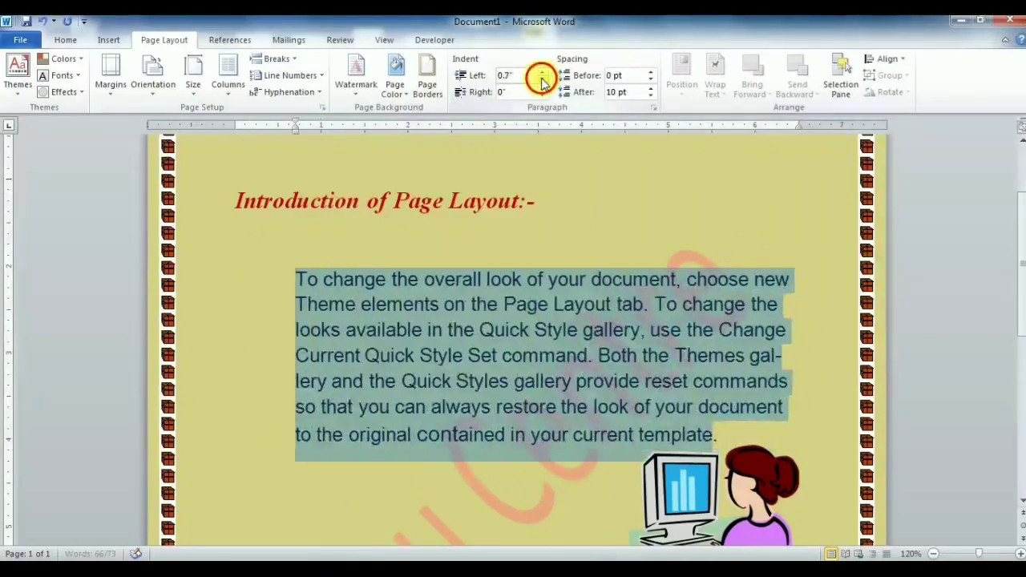
pyautogui.click(542, 80)
pyautogui.click(541, 79)
pyautogui.click(542, 79)
pyautogui.click(542, 79)
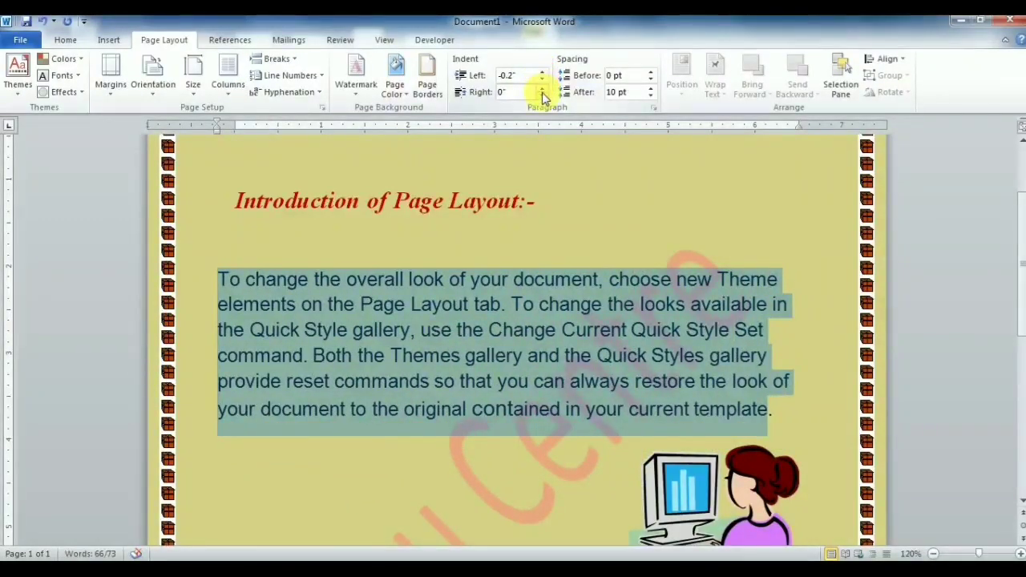
pyautogui.click(542, 72)
pyautogui.click(542, 72)
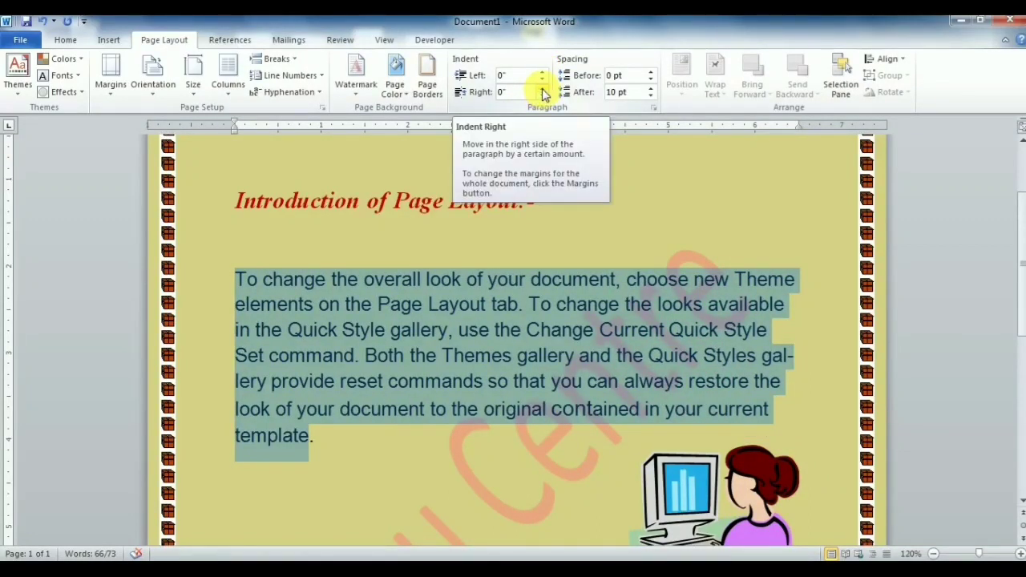
pyautogui.click(542, 94)
pyautogui.click(542, 94)
pyautogui.click(542, 94)
pyautogui.click(542, 94)
pyautogui.click(541, 94)
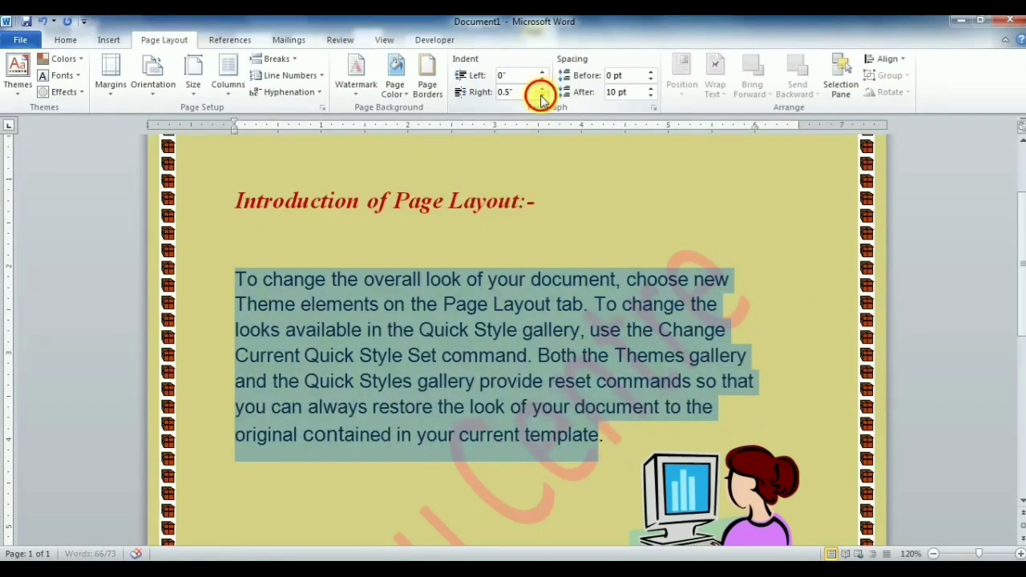
pyautogui.click(542, 97)
pyautogui.click(542, 96)
pyautogui.click(542, 96)
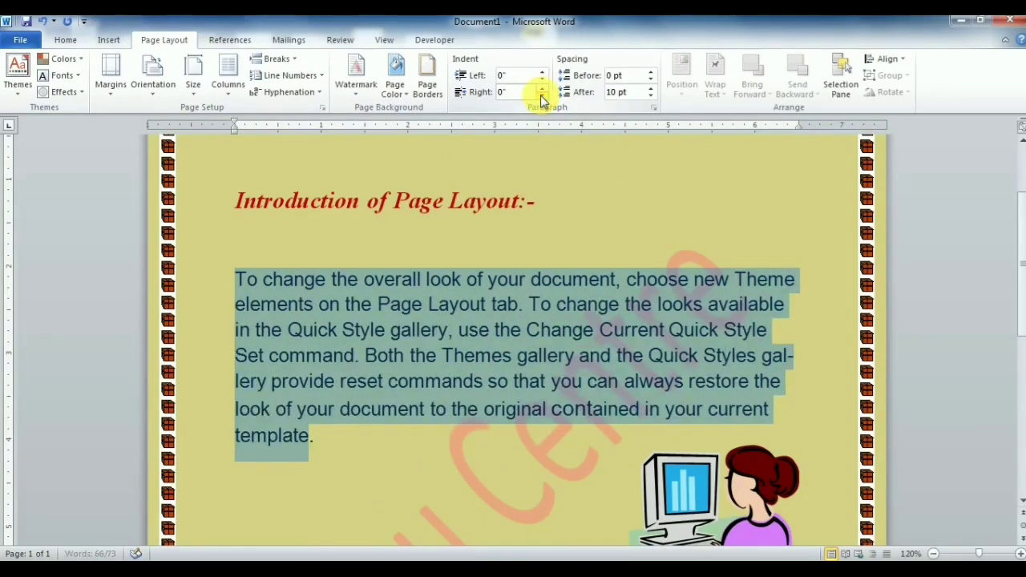
# - Select the subheading and paragraph and step their Spacing After down from 10 pt to Auto
pyautogui.click(229, 232)
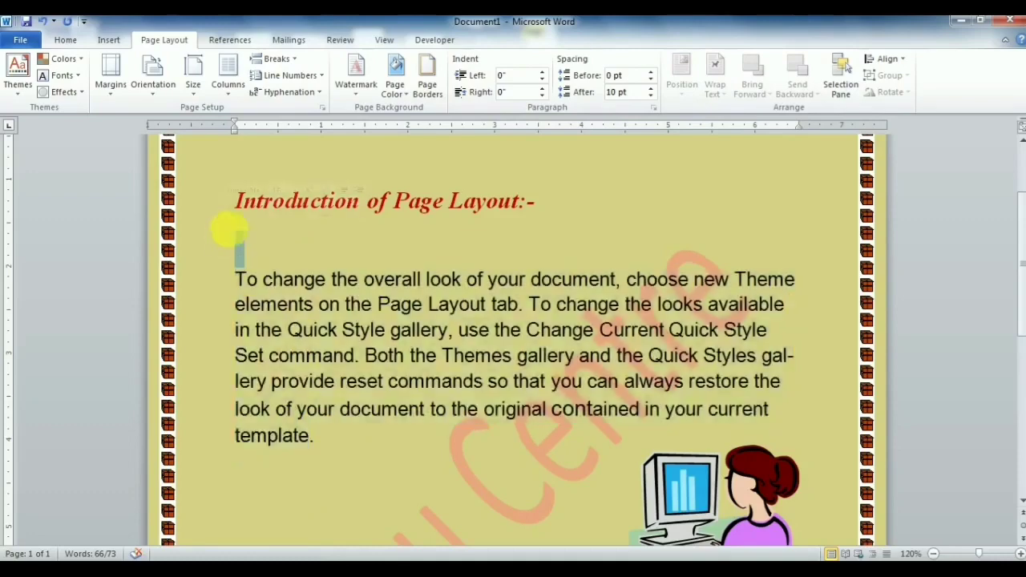
pyautogui.moveTo(237, 203); pyautogui.dragTo(291, 304)
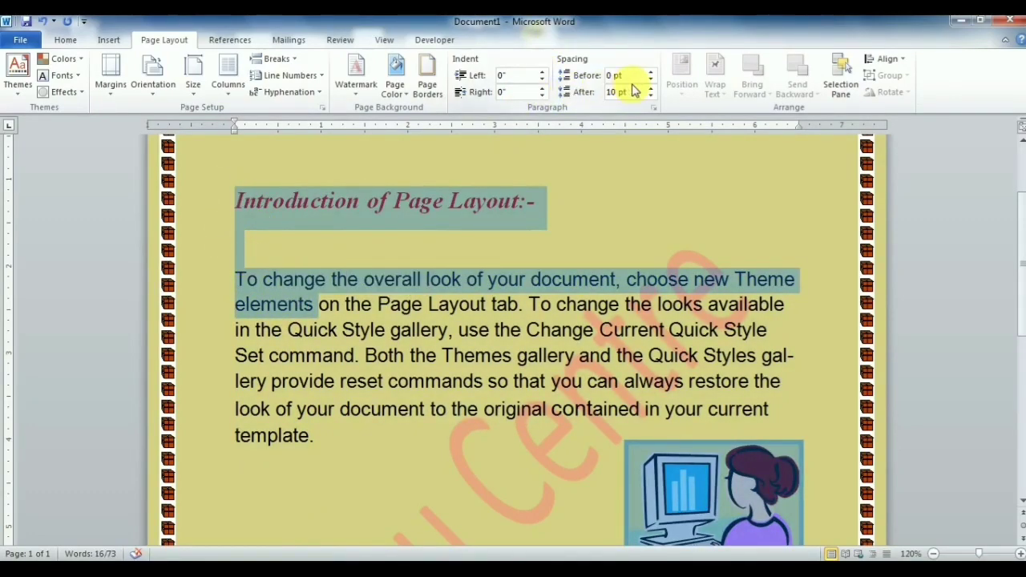
pyautogui.click(650, 96)
pyautogui.click(650, 96)
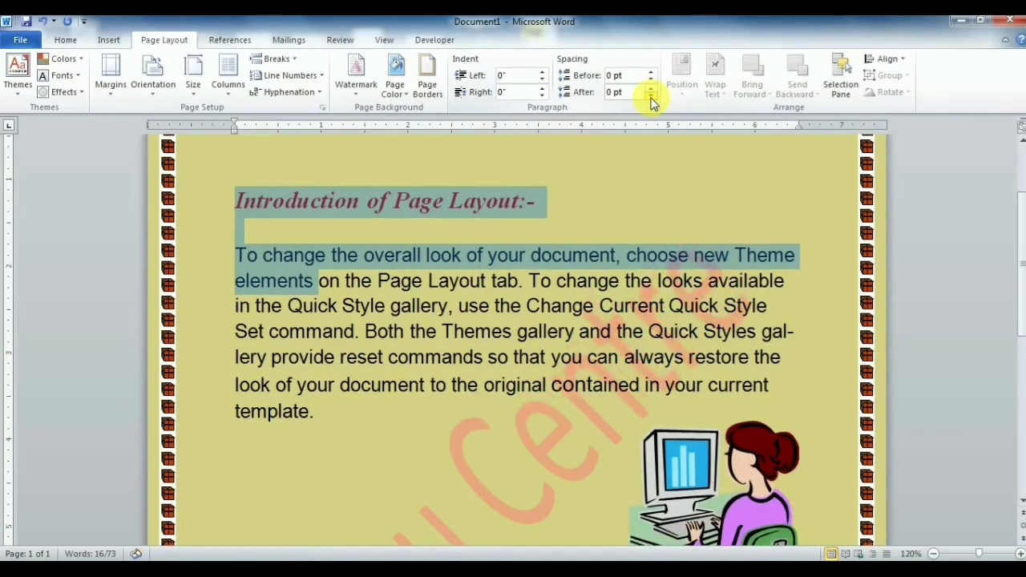
pyautogui.click(650, 96)
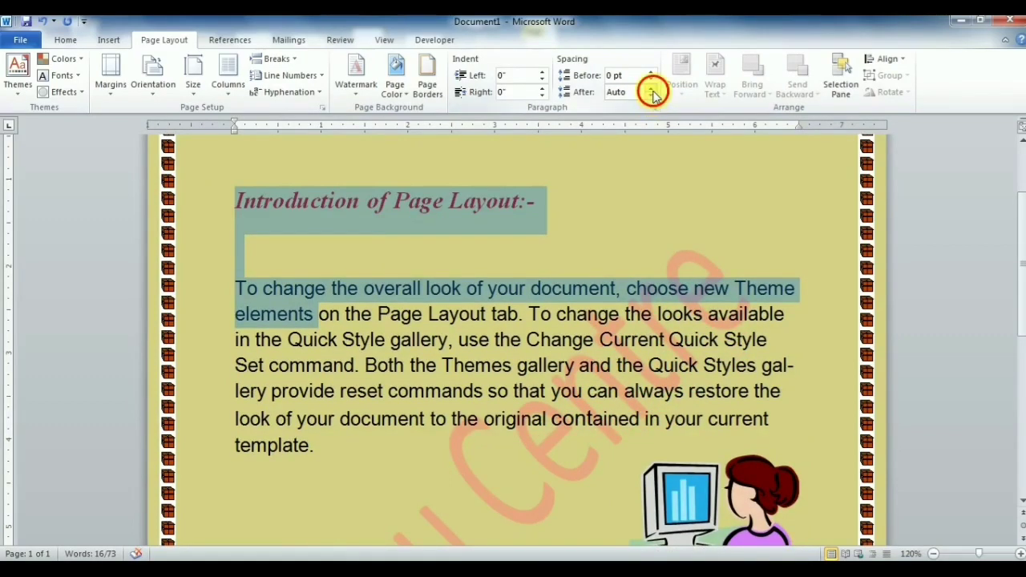
pyautogui.click(650, 96)
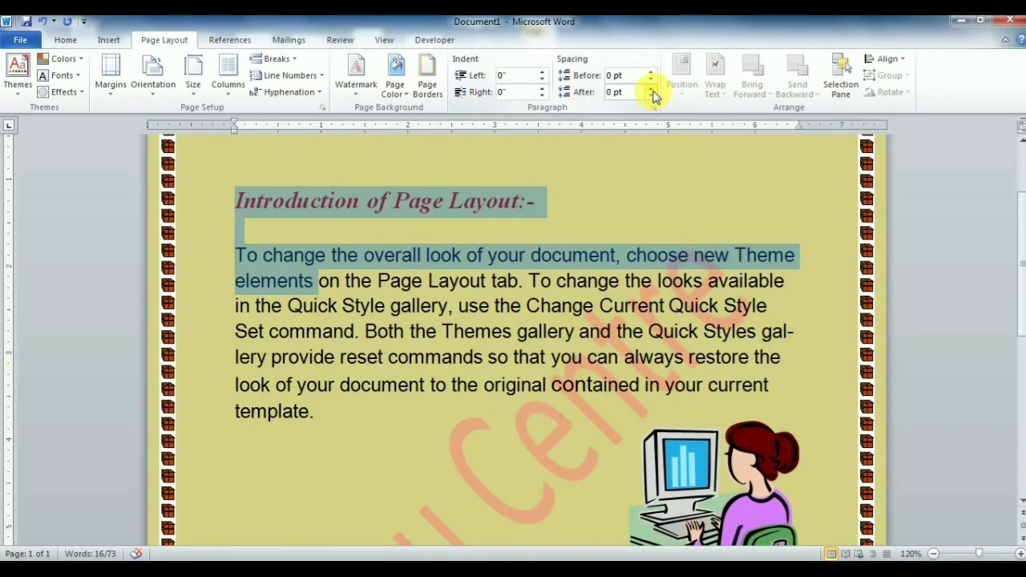
pyautogui.click(651, 95)
pyautogui.click(651, 95)
pyautogui.click(651, 95)
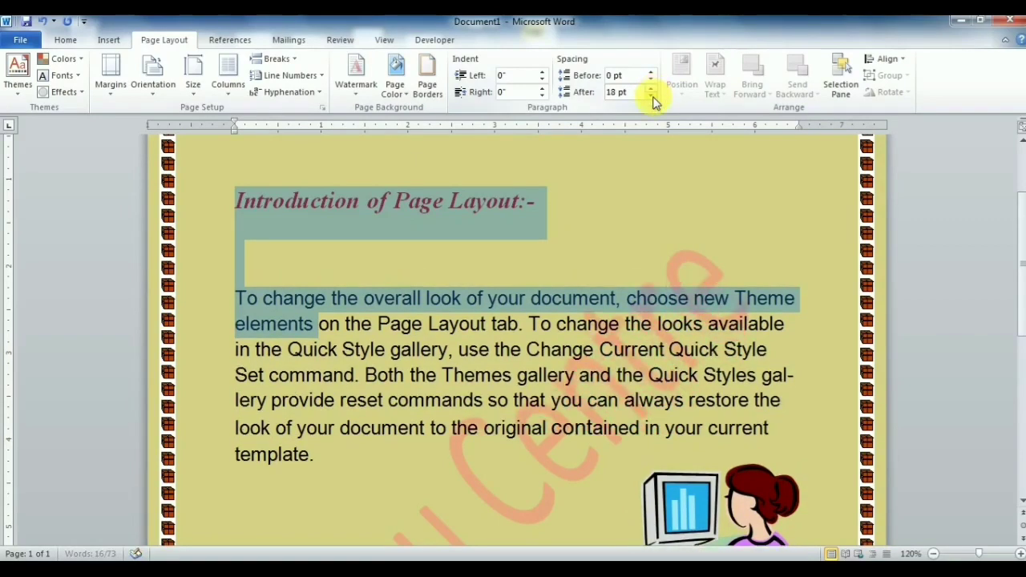
pyautogui.click(651, 96)
pyautogui.click(652, 97)
pyautogui.click(651, 96)
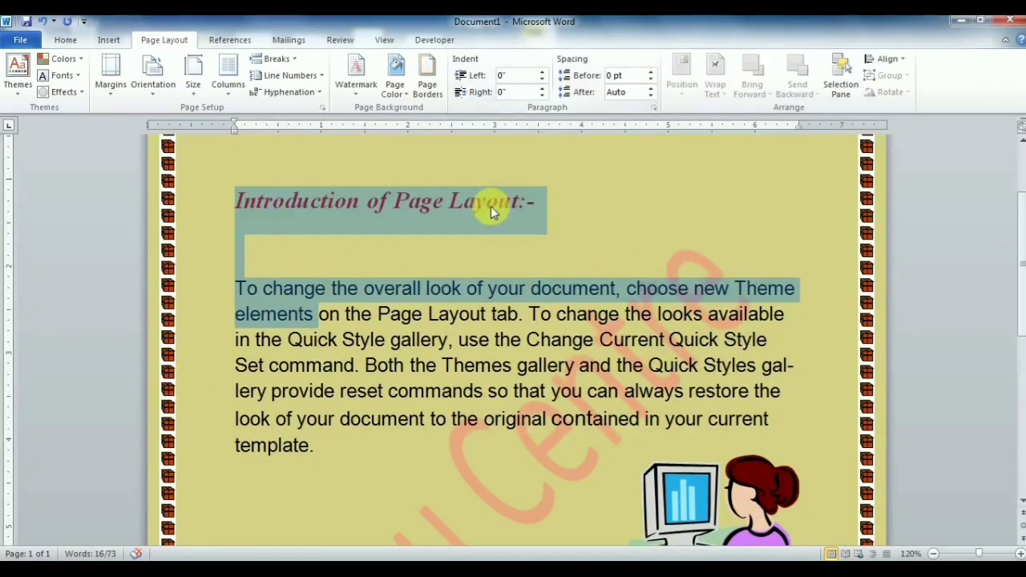
# - Try Spacing After values up to 12 pt, then settle back on Auto
pyautogui.click(651, 96)
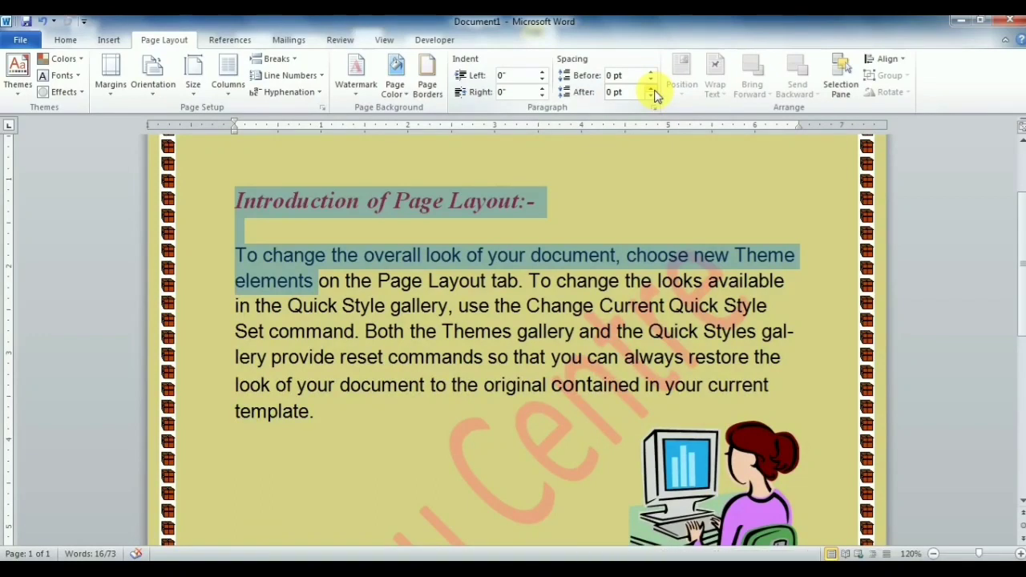
pyautogui.click(653, 94)
pyautogui.click(653, 94)
pyautogui.click(653, 95)
pyautogui.click(653, 95)
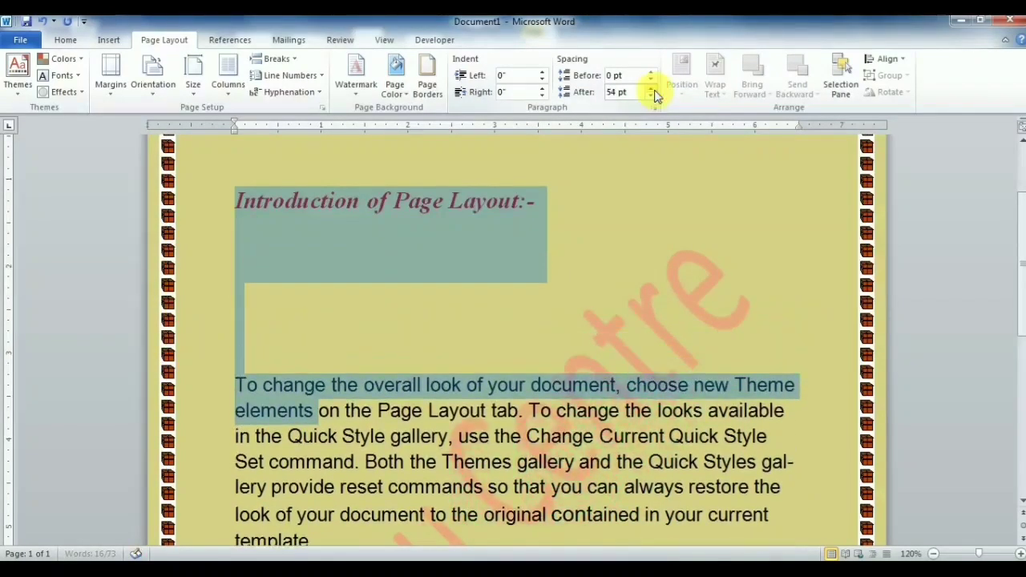
pyautogui.click(650, 89)
pyautogui.click(650, 88)
pyautogui.click(650, 96)
pyautogui.click(651, 96)
pyautogui.click(650, 96)
pyautogui.click(650, 96)
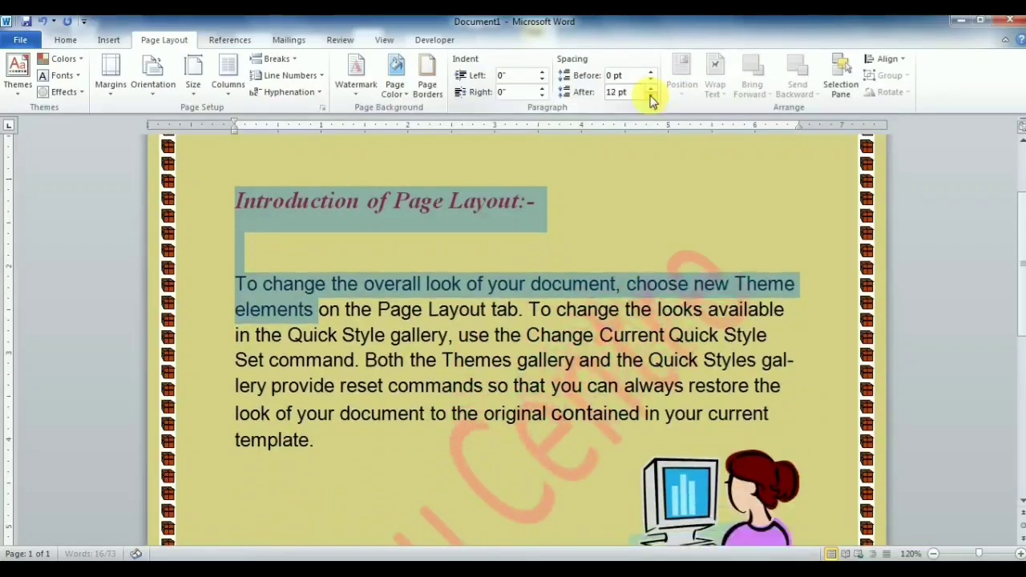
pyautogui.click(650, 97)
pyautogui.click(650, 97)
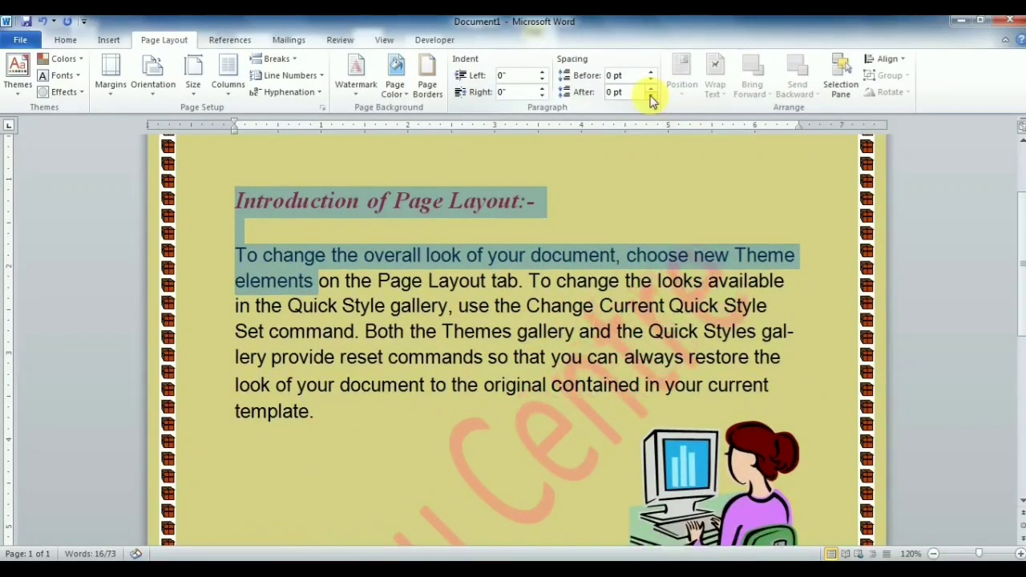
pyautogui.click(651, 97)
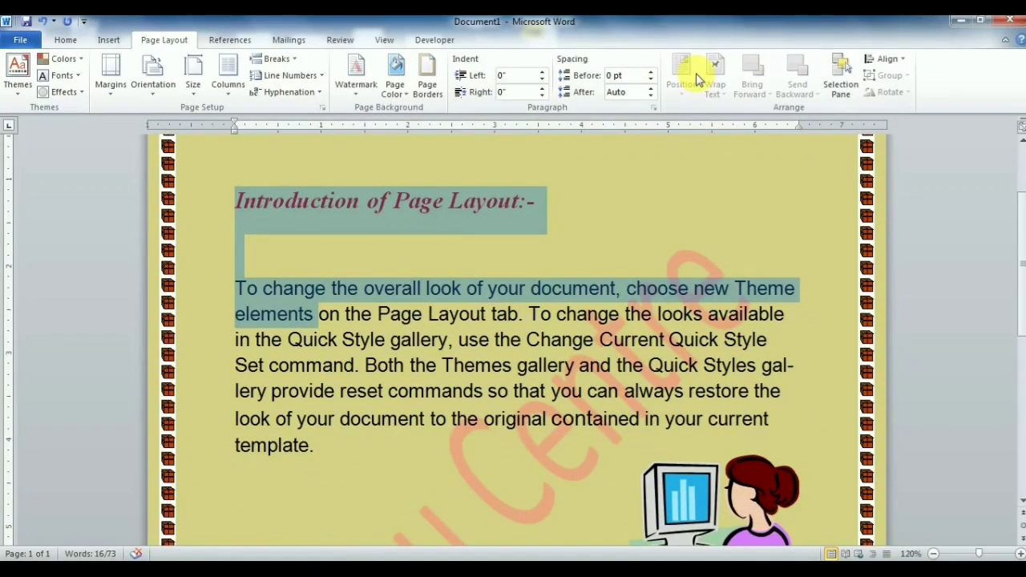
pyautogui.click(594, 419)
# - Place the woman-at-computer clip art at the page's right using a With Text Wrapping position
pyautogui.scroll(-1, 745, 481)
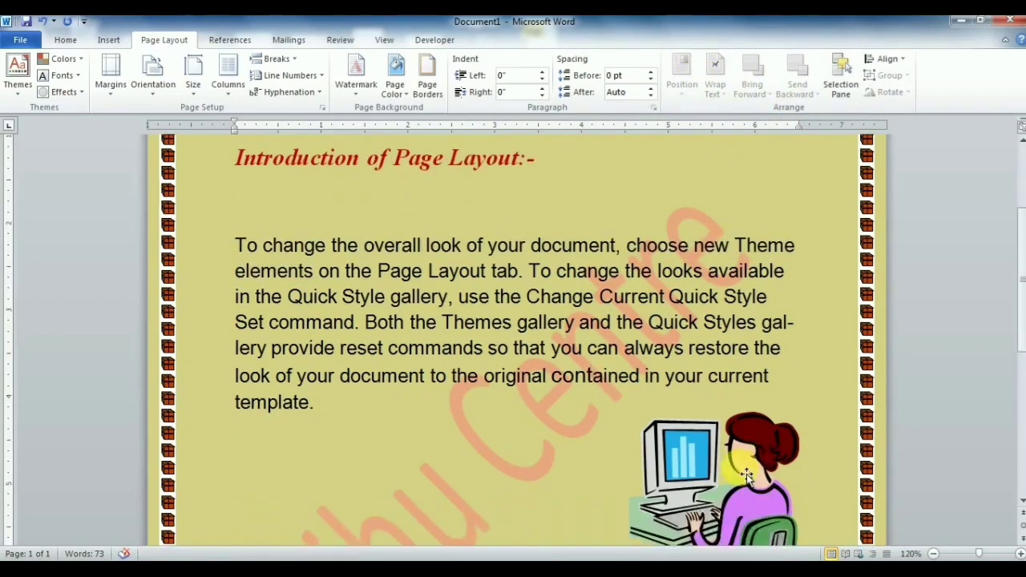
pyautogui.click(678, 461)
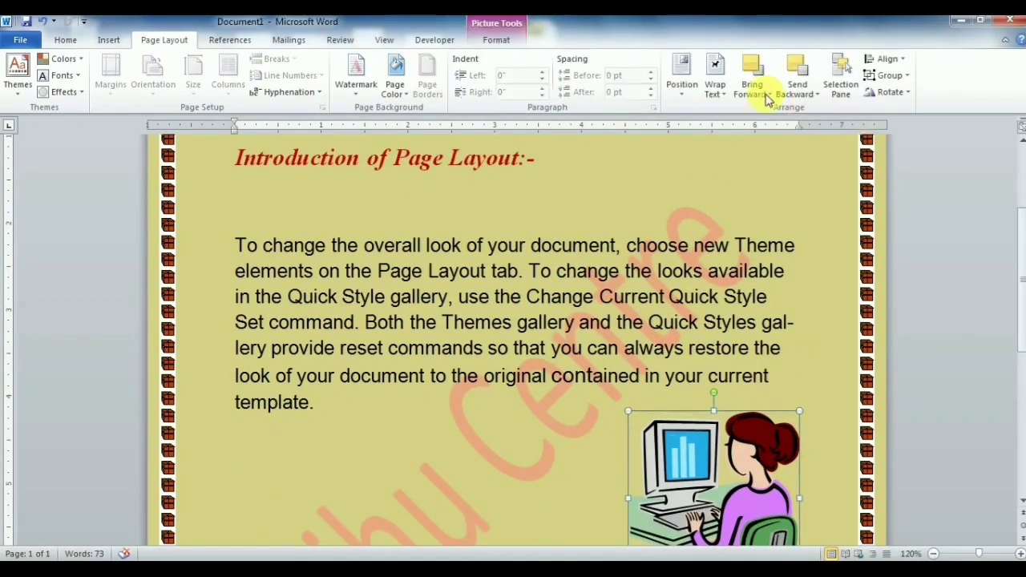
pyautogui.click(681, 88)
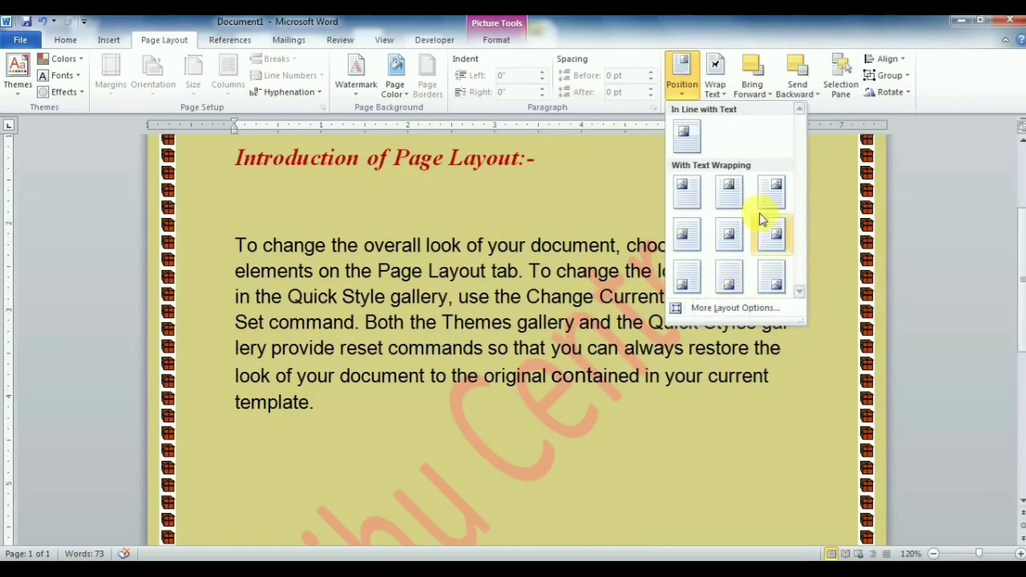
pyautogui.click(771, 233)
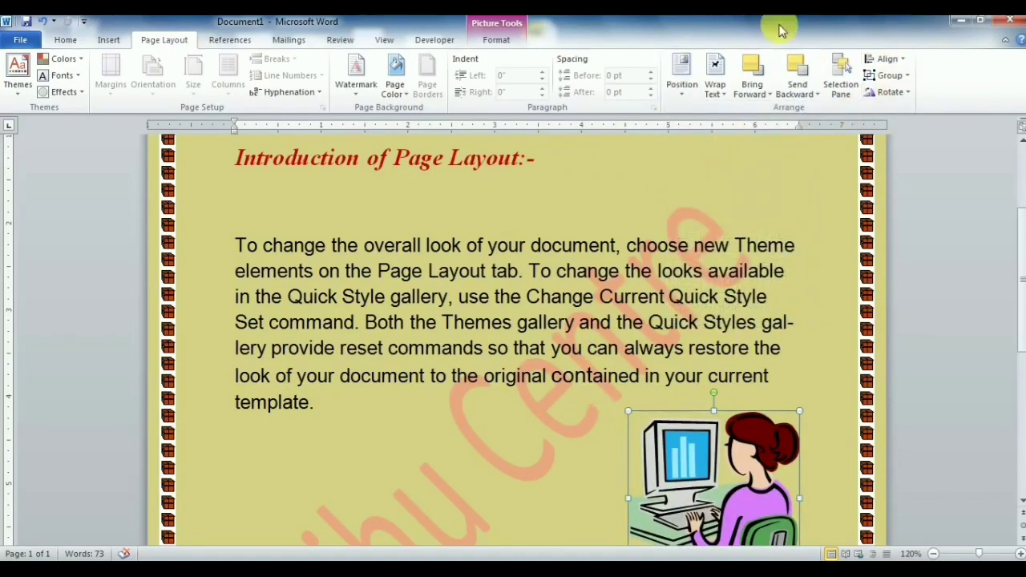